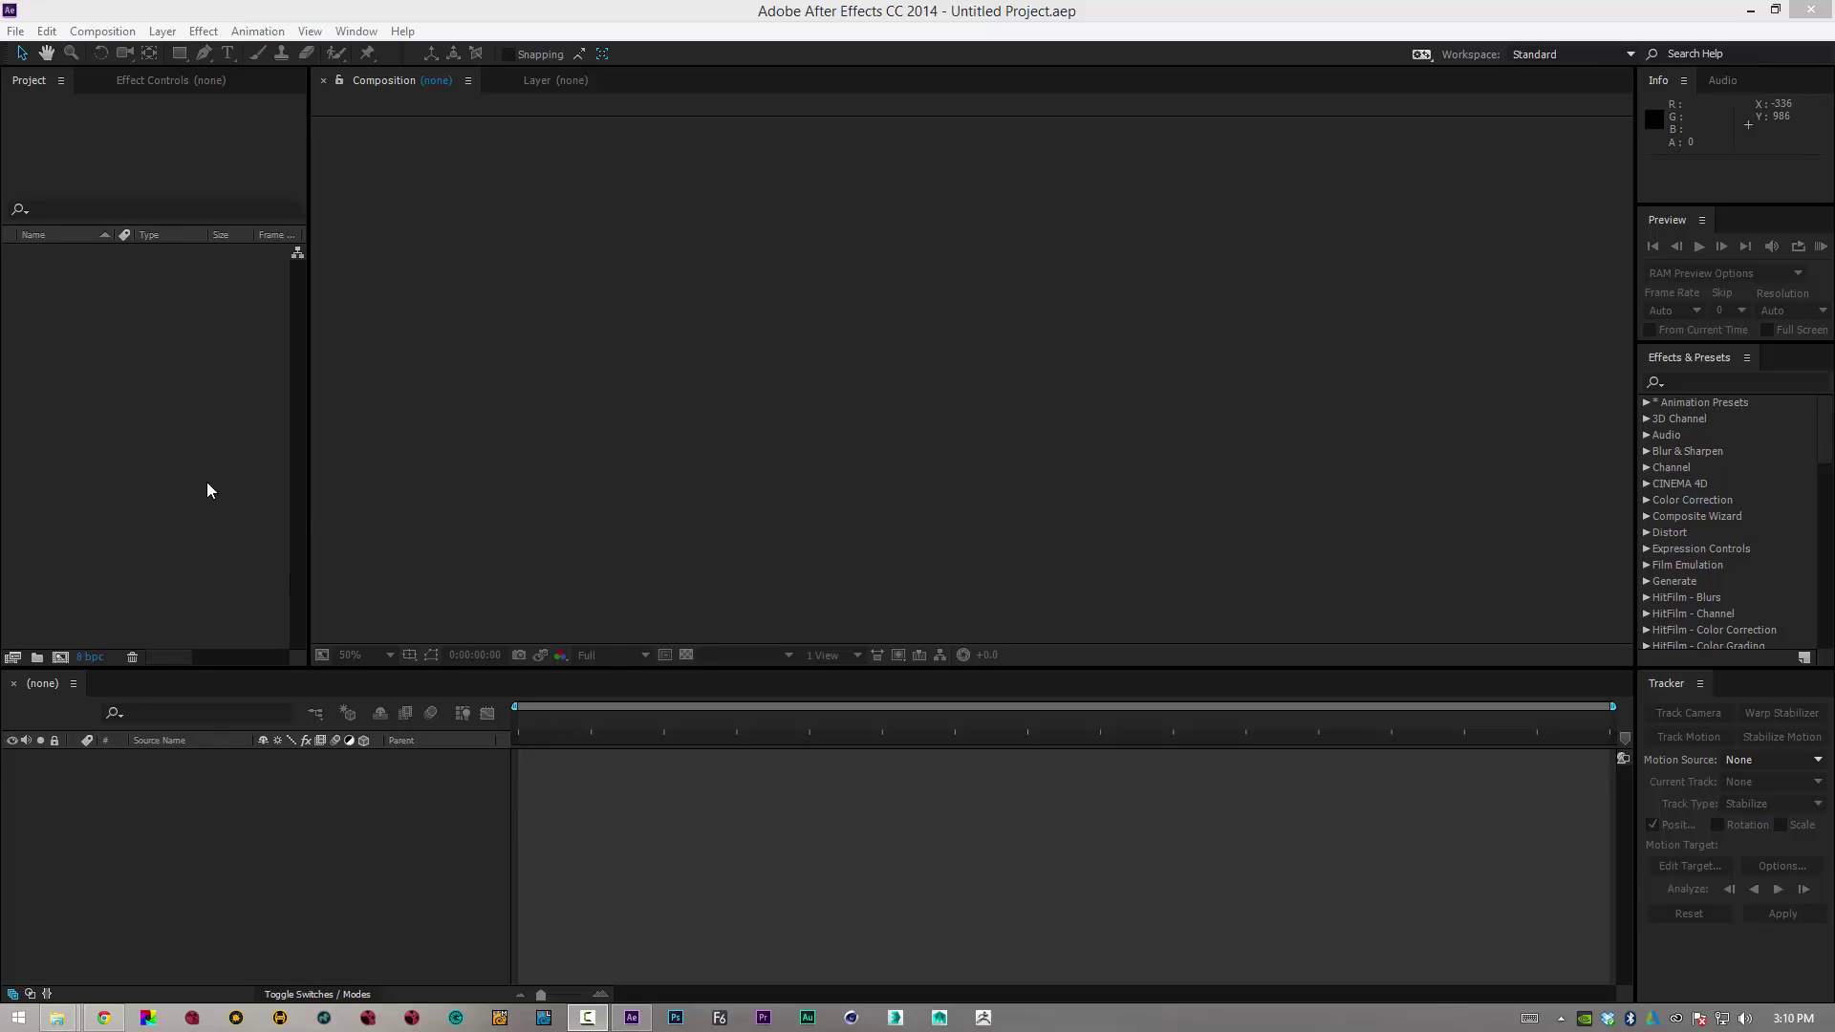
Import the field shot.mp4 clip from the Desktop into the project
{"action": "left_click", "coordinate": [264, 761]}
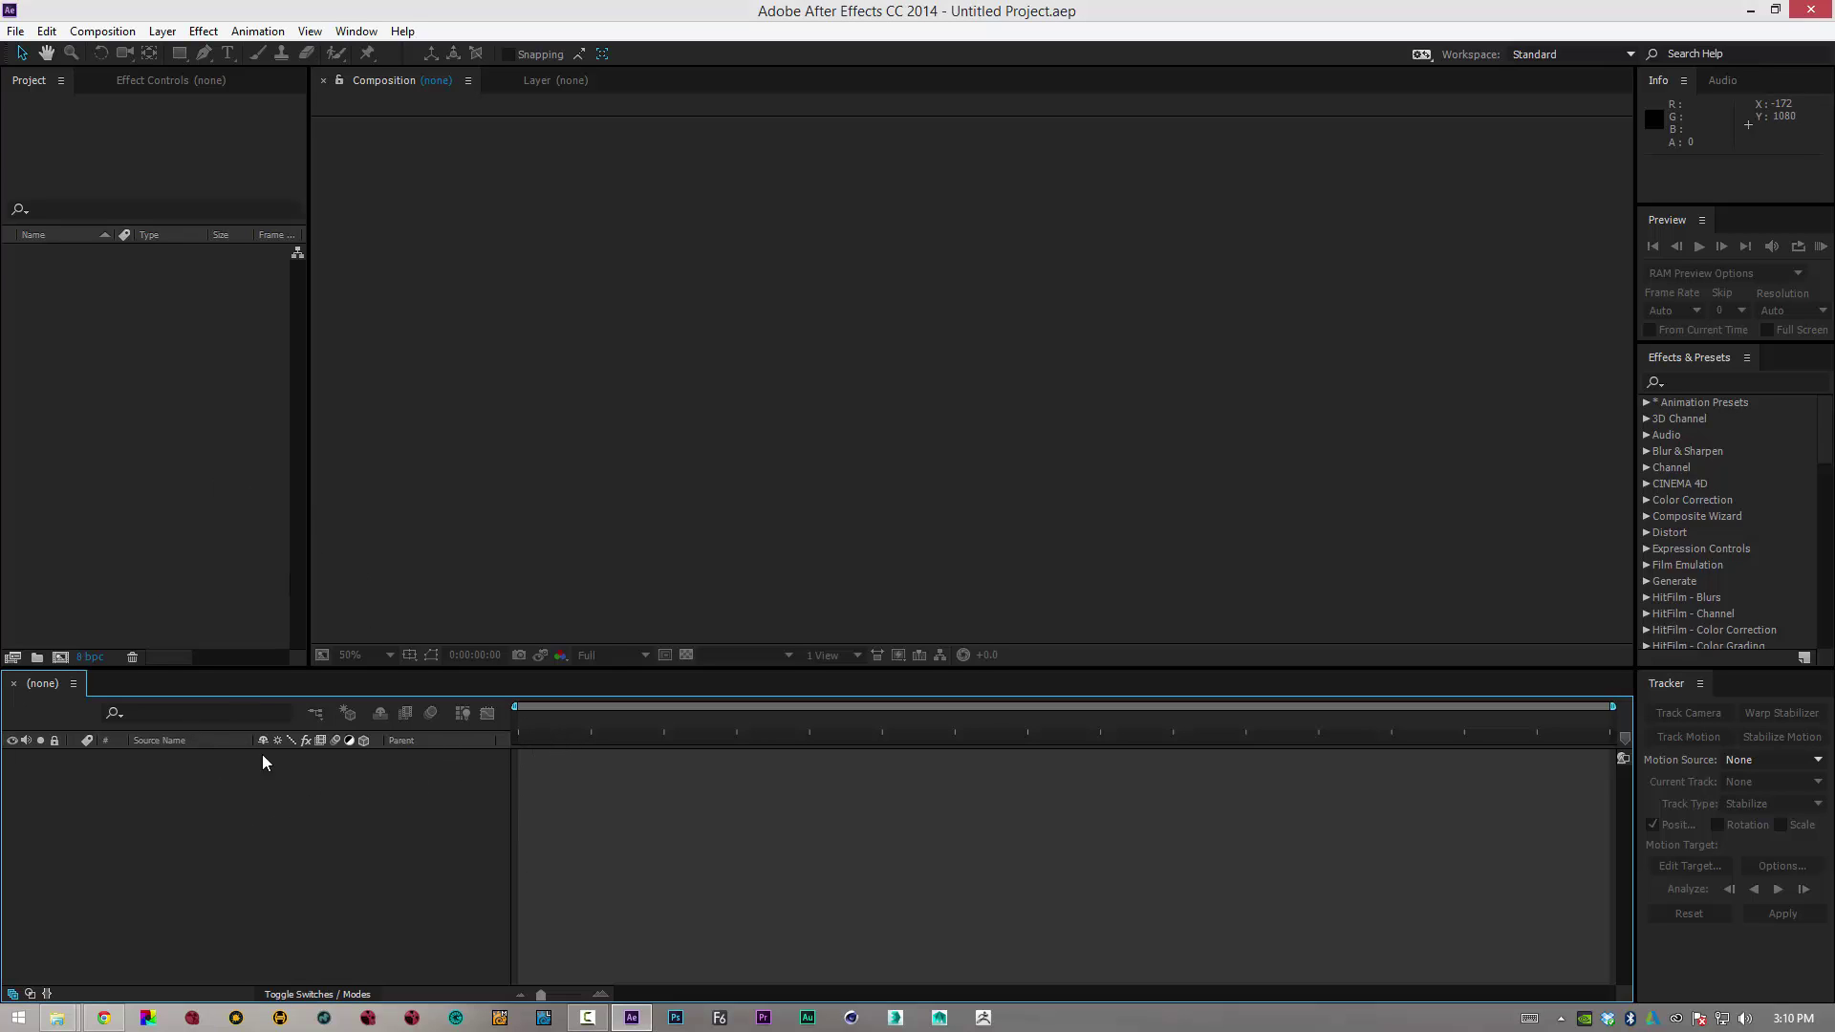
{"action": "left_click", "coordinate": [15, 30]}
{"action": "mouse_move", "coordinate": [229, 277]}
{"action": "left_click", "coordinate": [355, 276]}
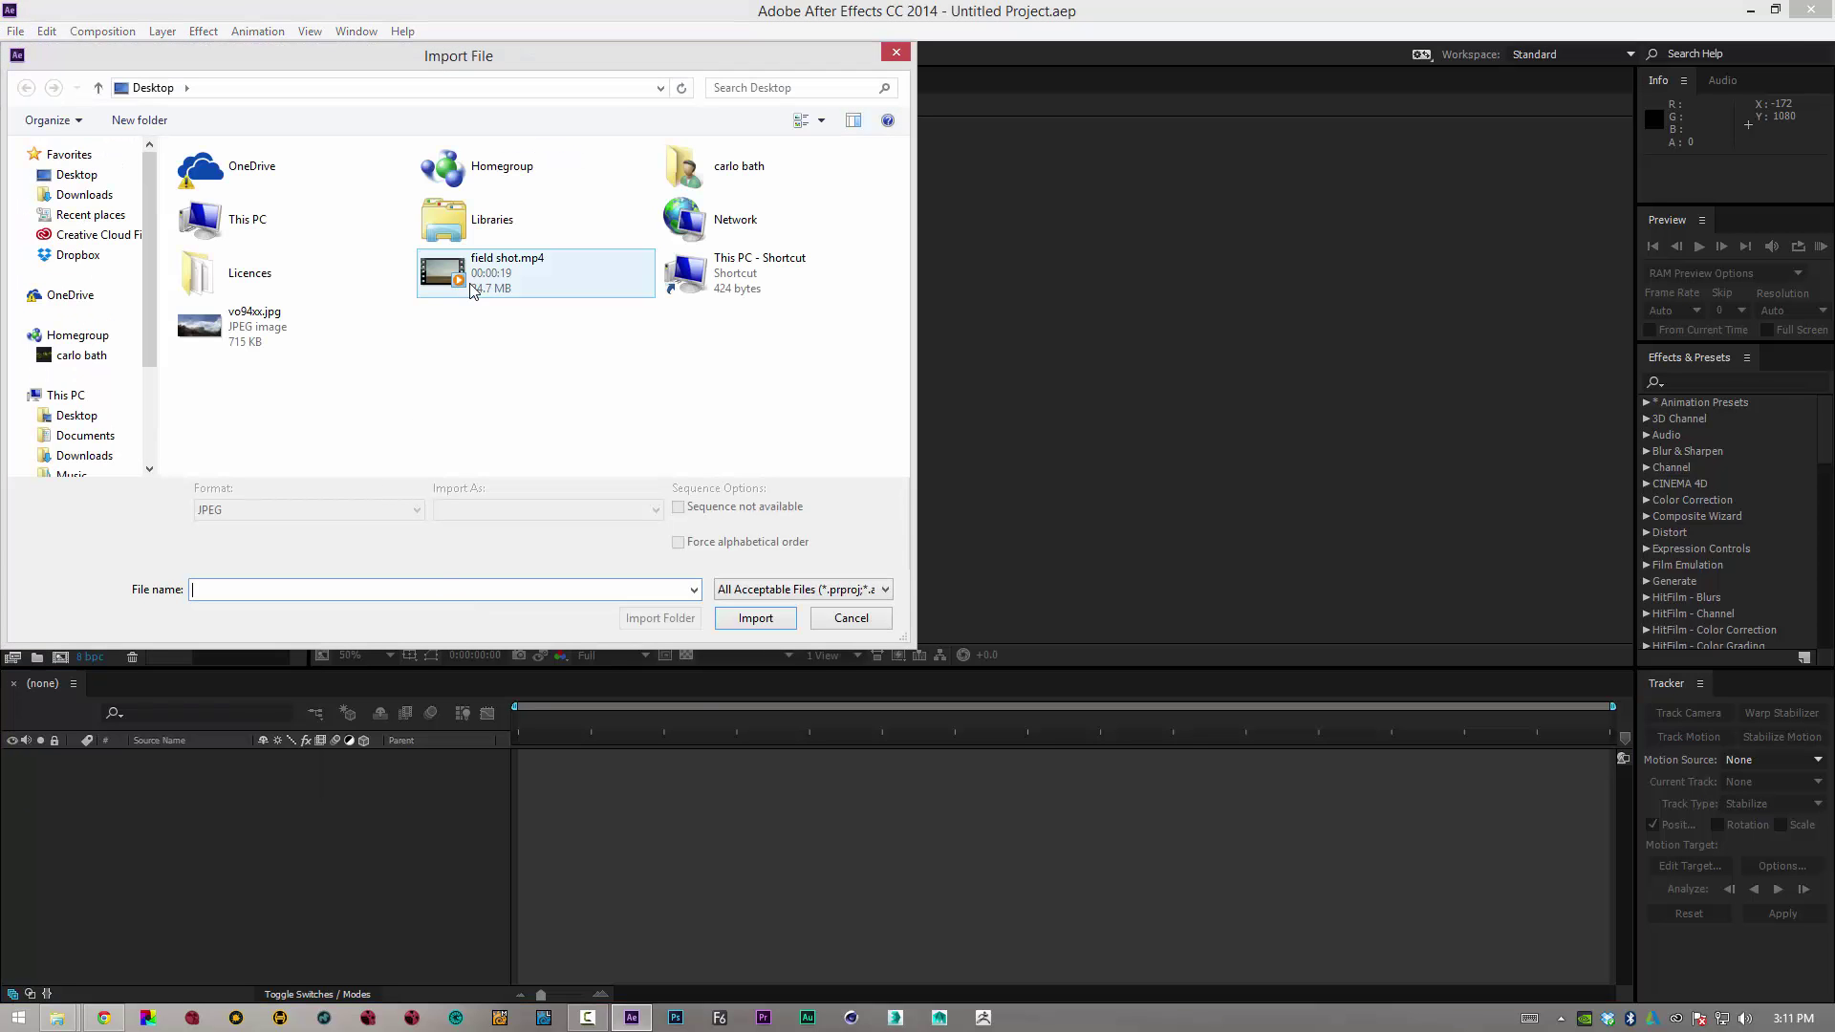
{"action": "left_click", "coordinate": [469, 290]}
{"action": "left_click", "coordinate": [781, 618]}
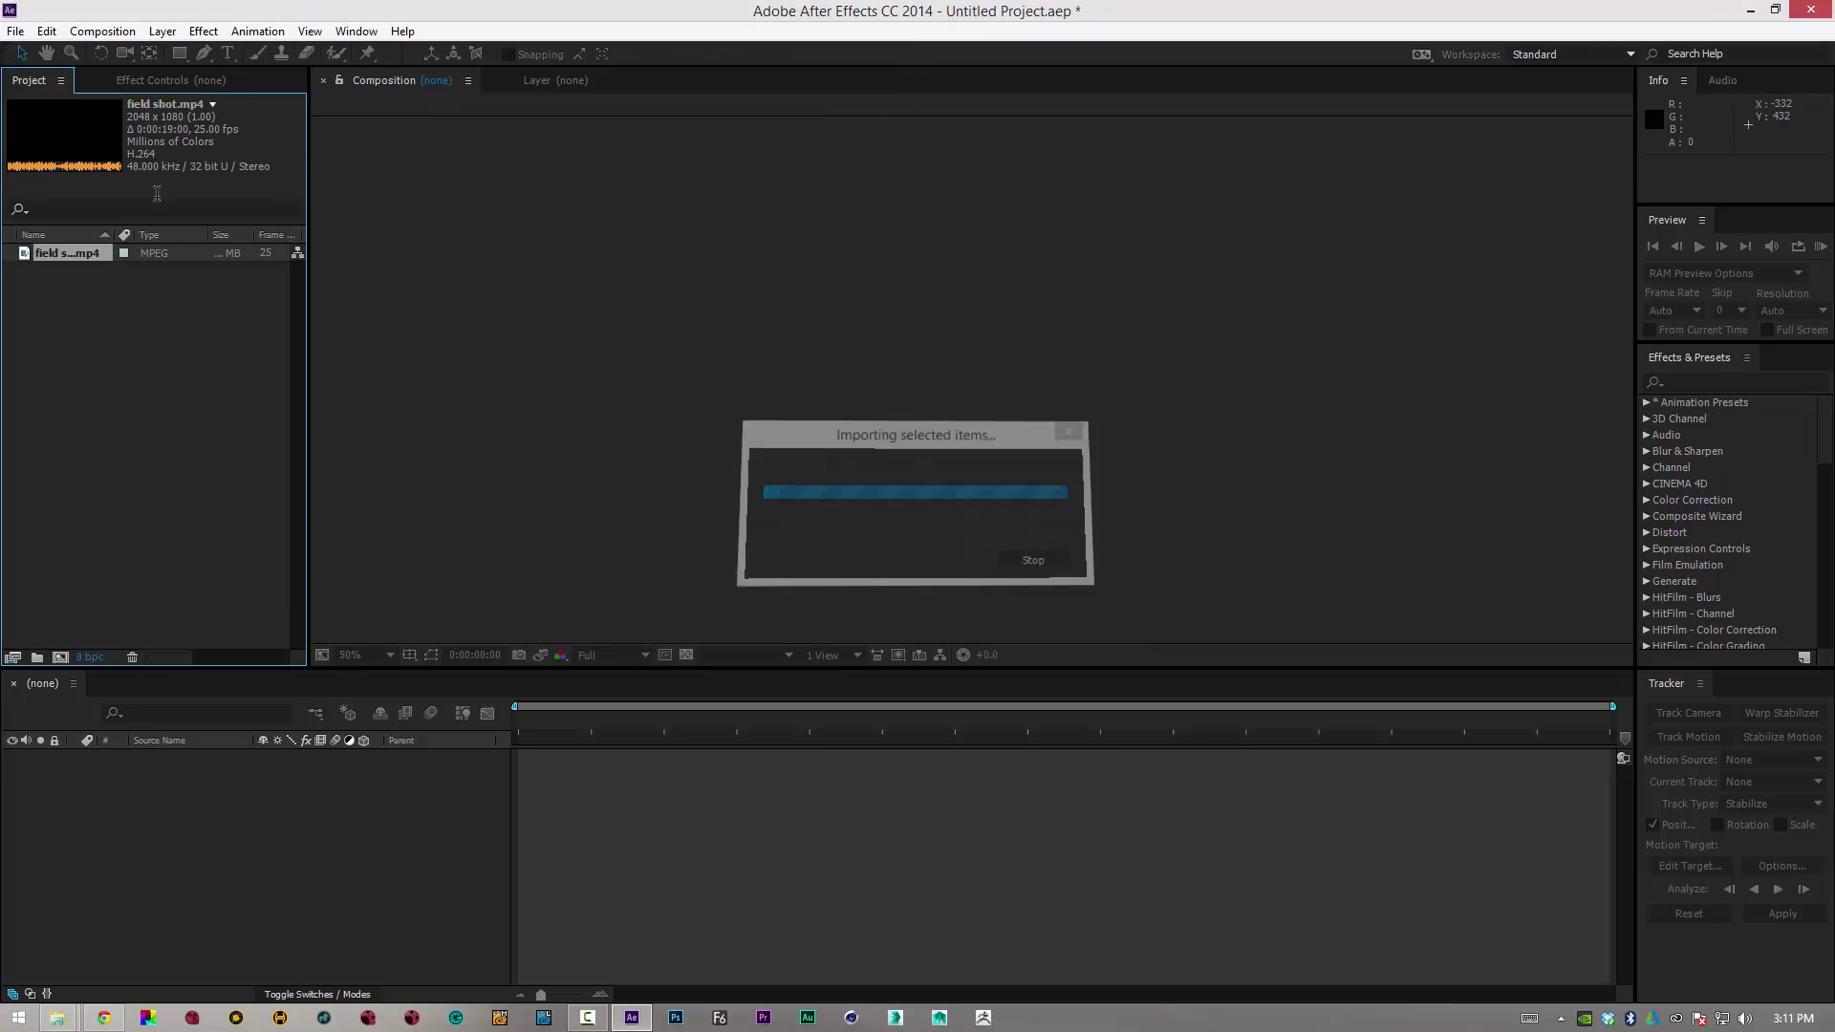
Import the vo94xx.jpg mountain image into the project as well
{"action": "left_click", "coordinate": [16, 30]}
{"action": "mouse_move", "coordinate": [153, 276]}
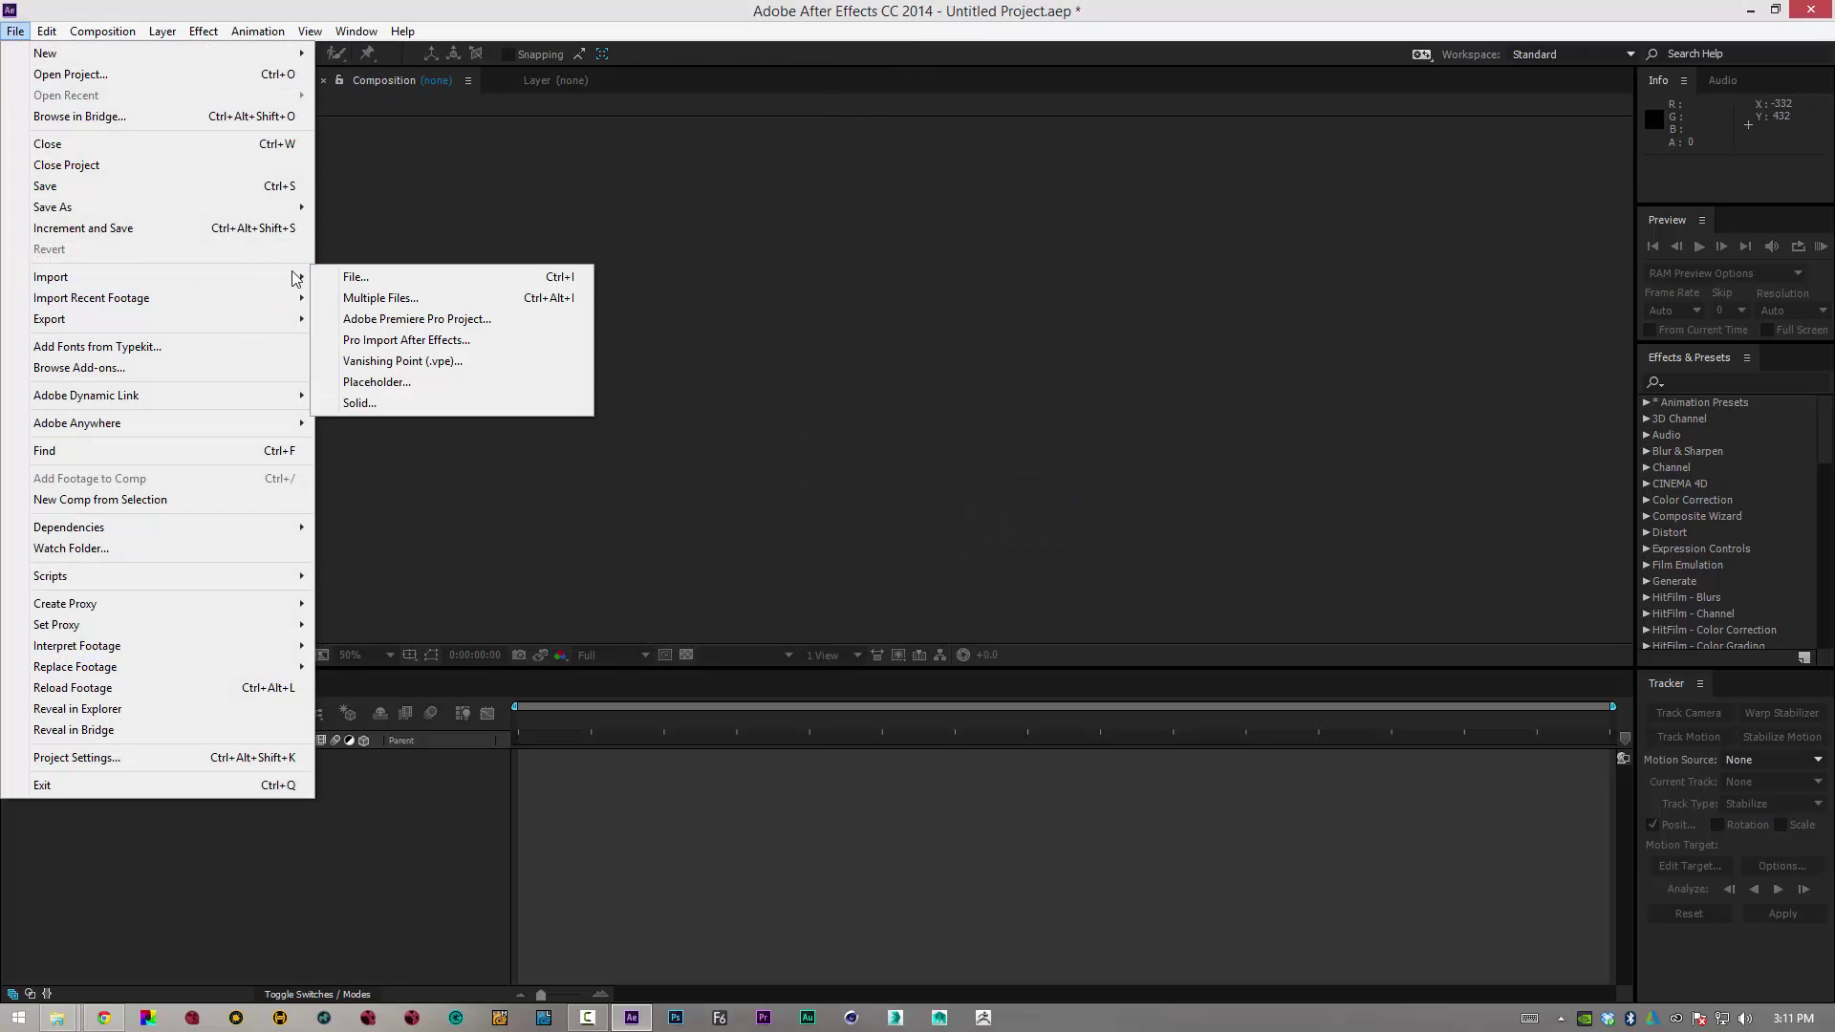
{"action": "left_click", "coordinate": [344, 276]}
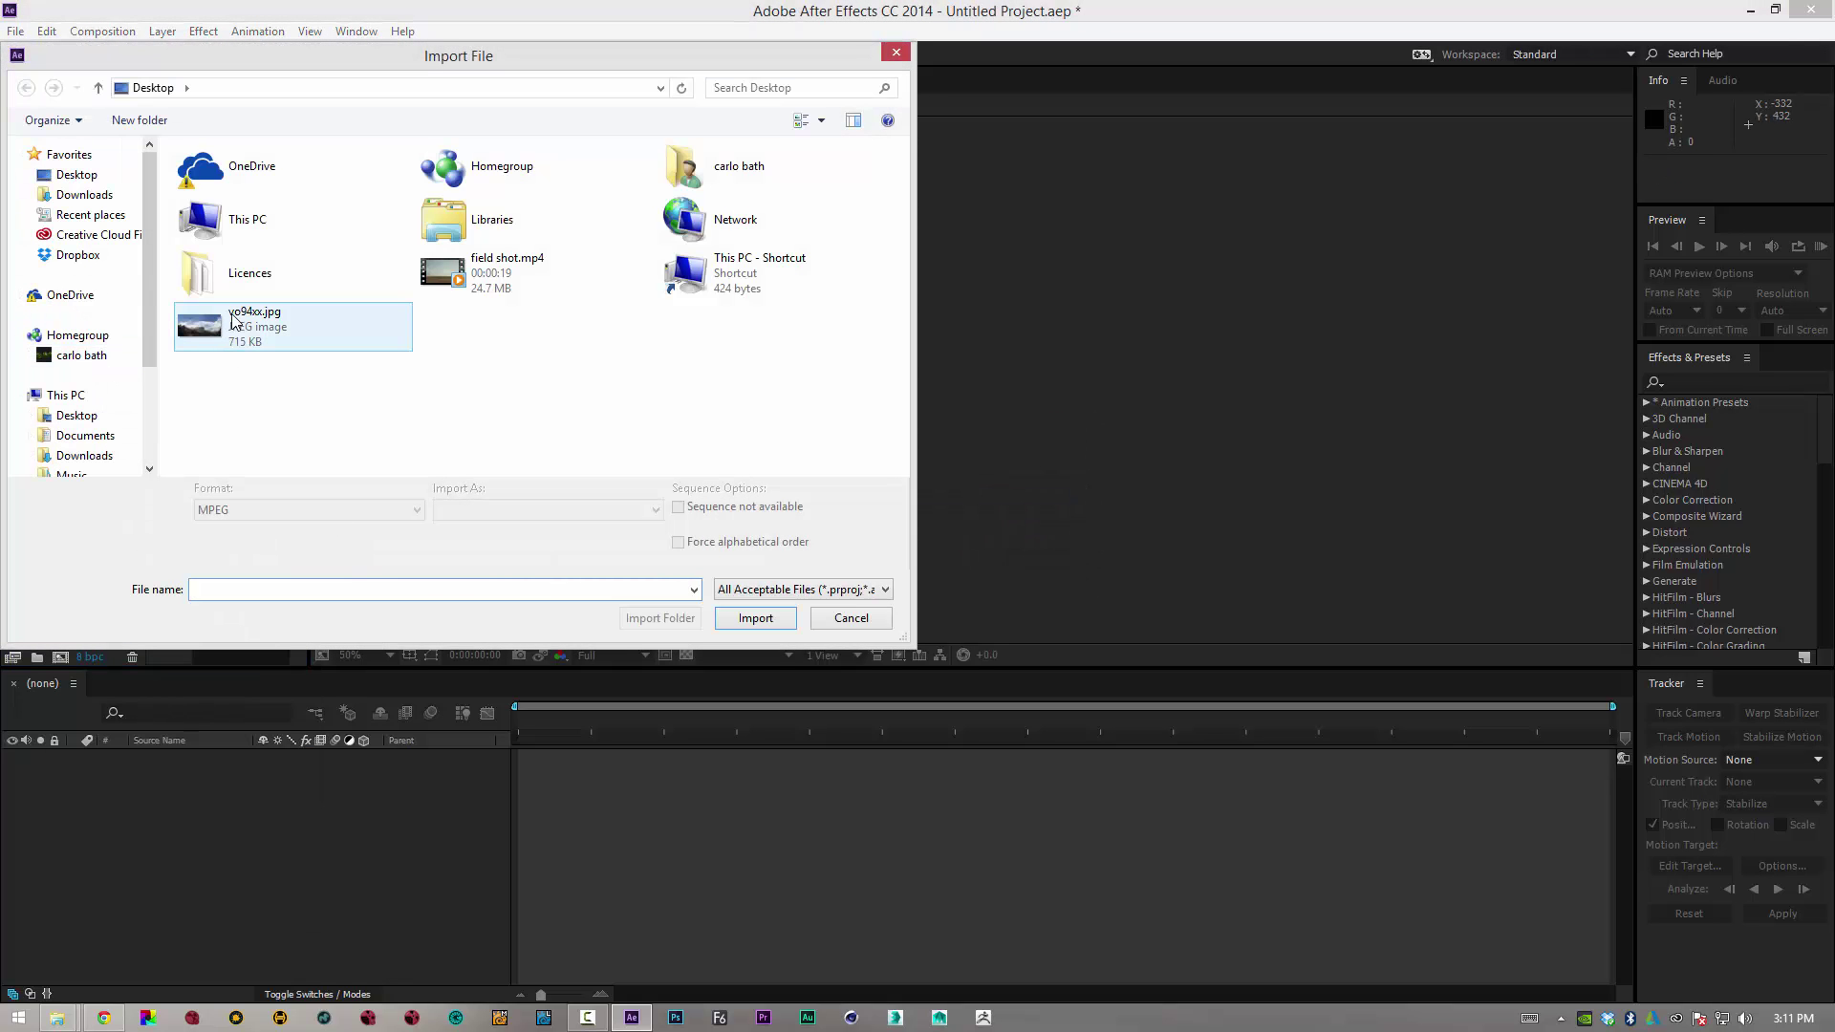
{"action": "left_click", "coordinate": [236, 324]}
{"action": "left_click", "coordinate": [757, 604]}
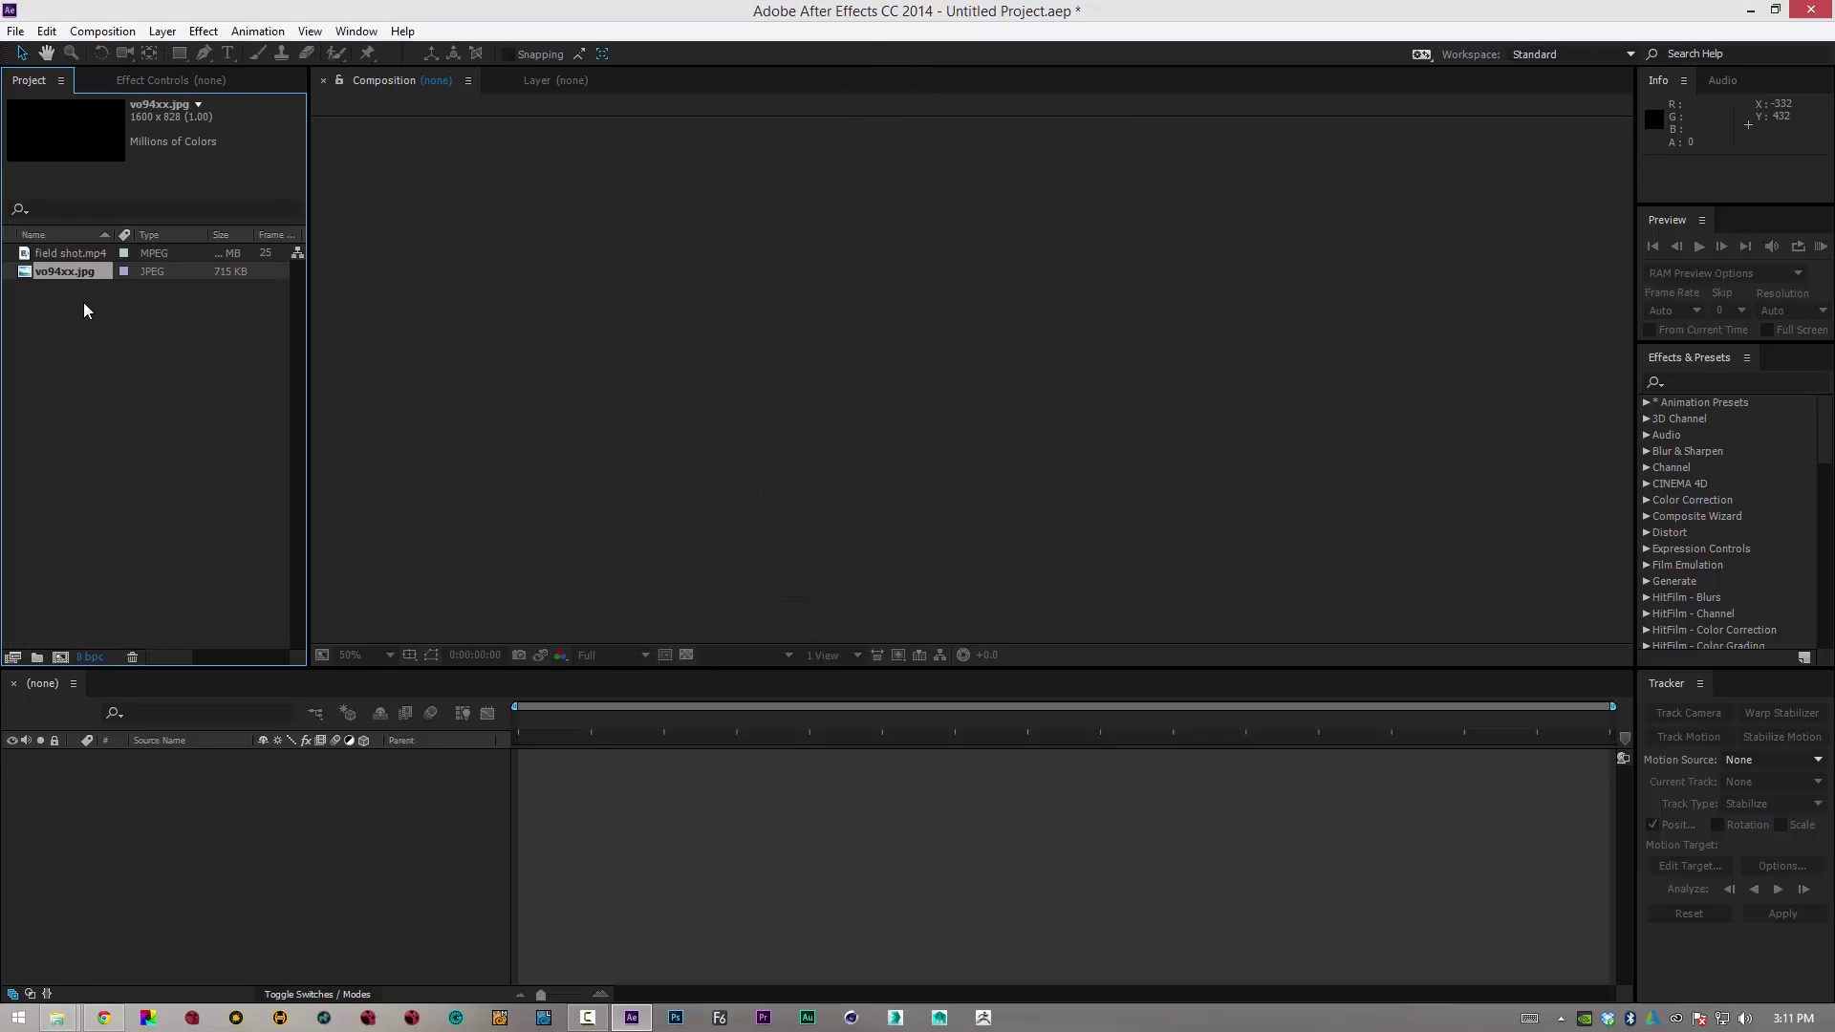
{"action": "left_click", "coordinate": [83, 254]}
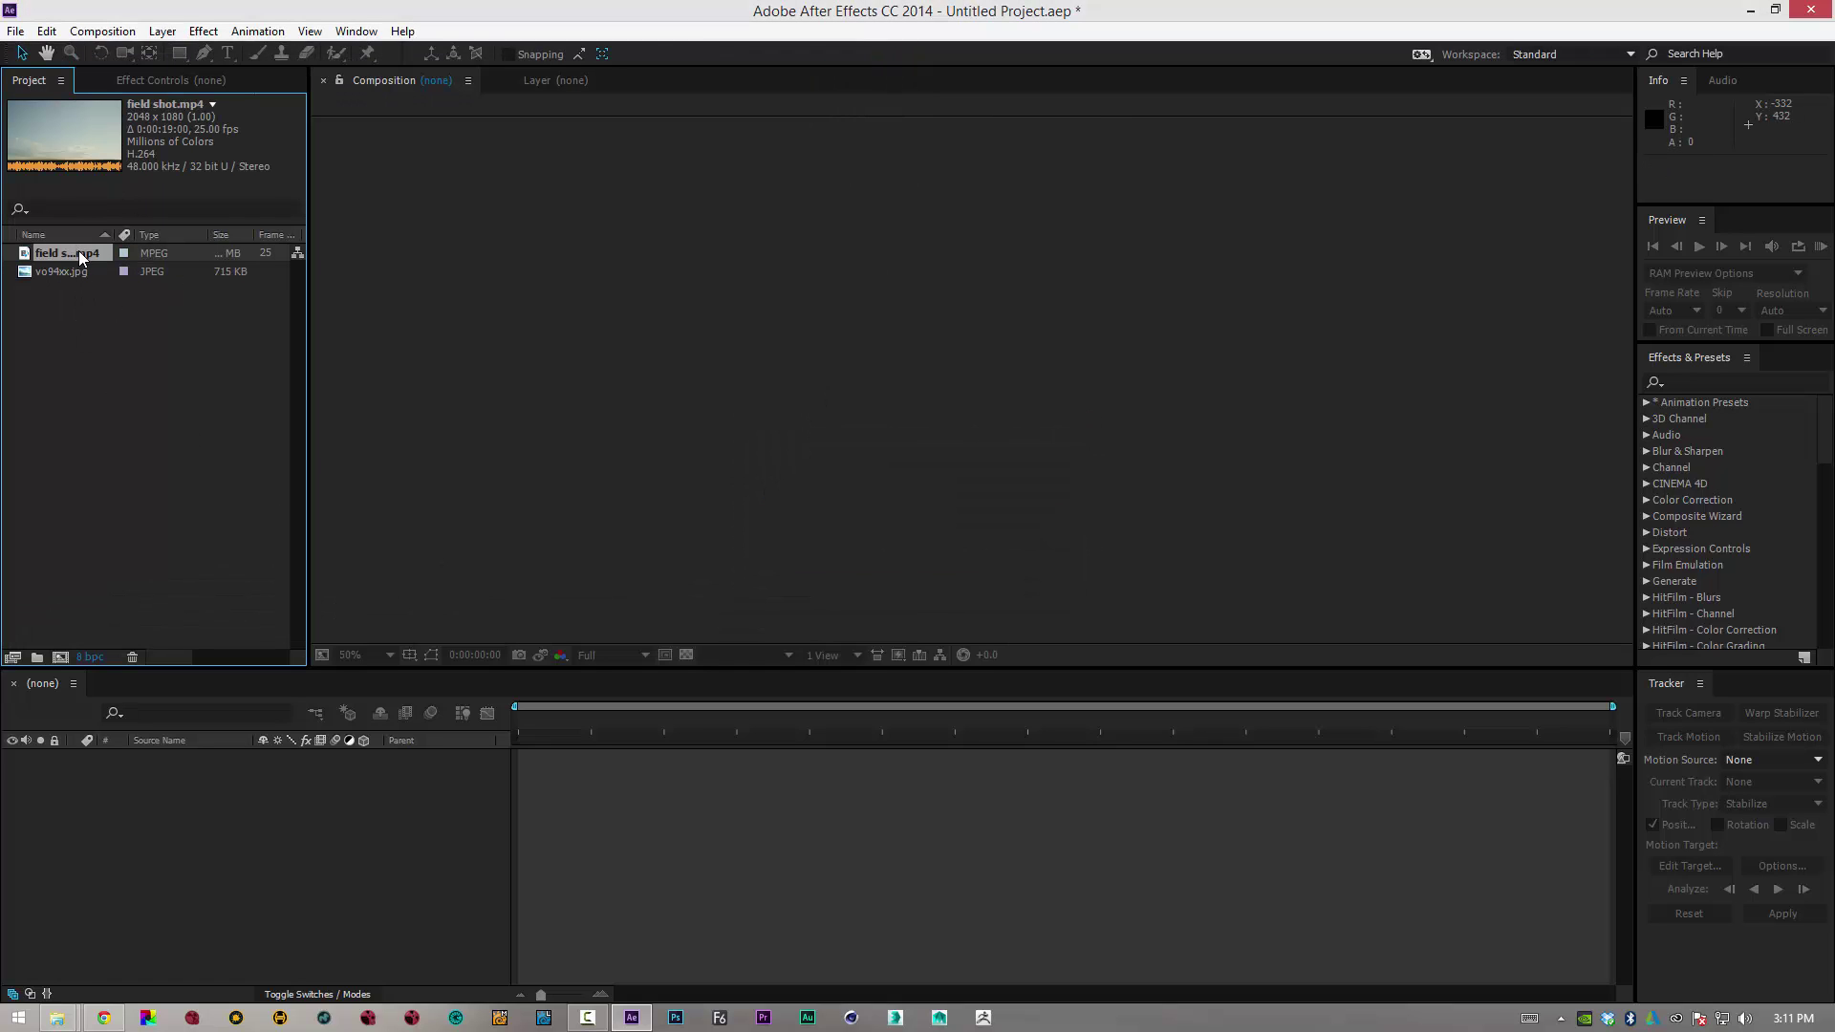
Create a field shot composition from field shot.mp4 and scrub through the clip
{"action": "left_click_drag", "start_coordinate": [54, 662], "coordinate": [60, 656]}
{"action": "left_click_drag", "start_coordinate": [520, 726], "coordinate": [1065, 745]}
{"action": "left_click_drag", "start_coordinate": [1376, 744], "coordinate": [498, 707]}
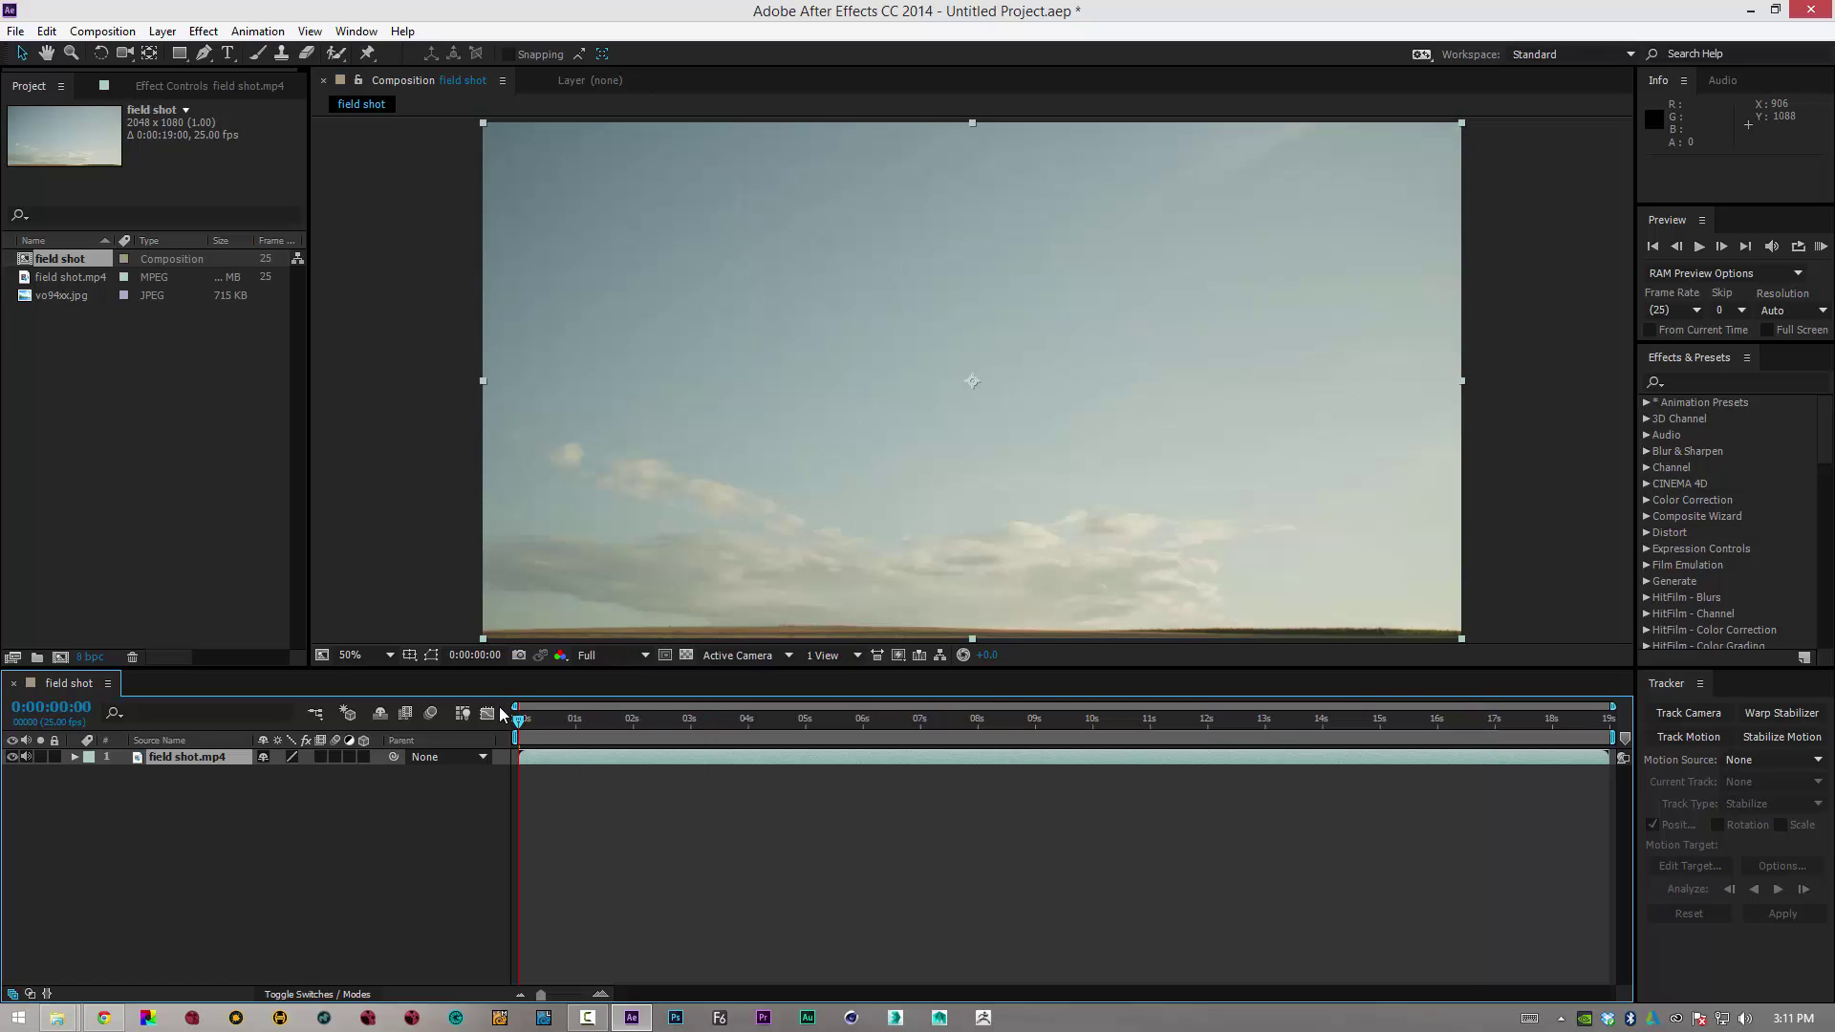
{"action": "left_click", "coordinate": [46, 295]}
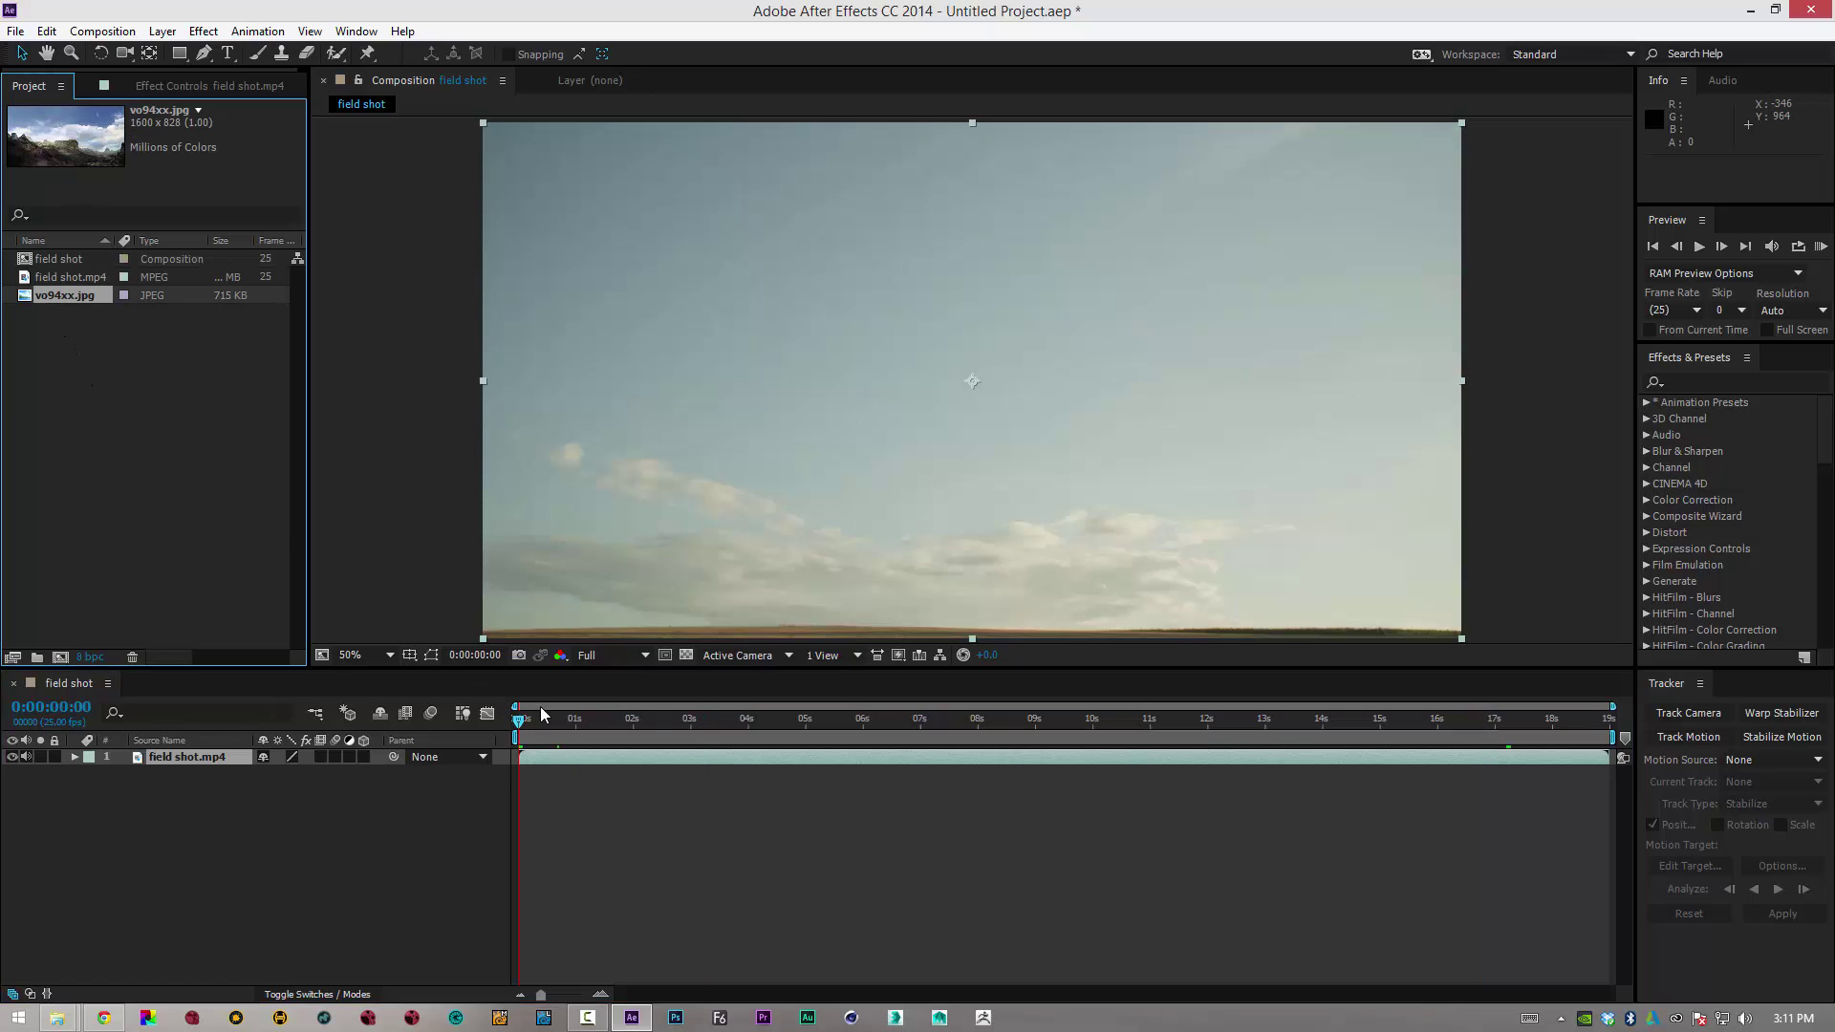
Add a Null 1 null object layer to the field shot composition
{"action": "left_click", "coordinate": [187, 757]}
{"action": "right_click", "coordinate": [203, 812]}
{"action": "mouse_move", "coordinate": [411, 610]}
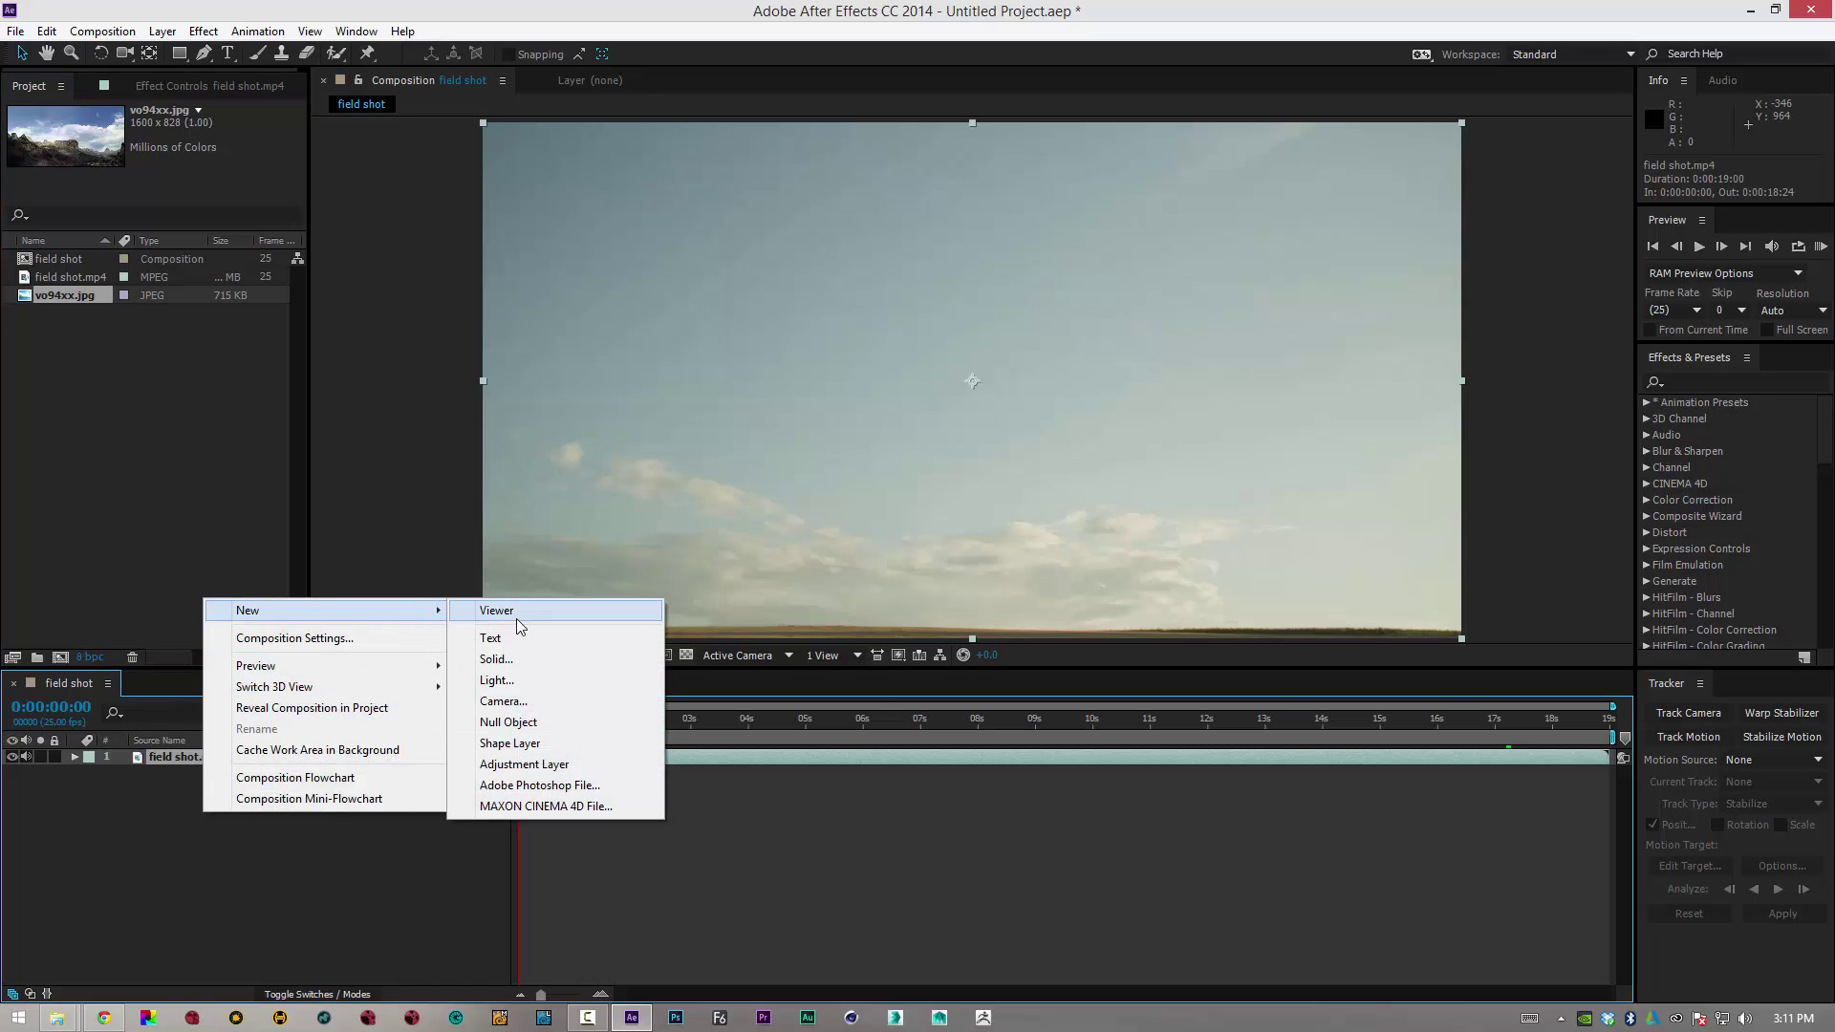
{"action": "left_click", "coordinate": [524, 722]}
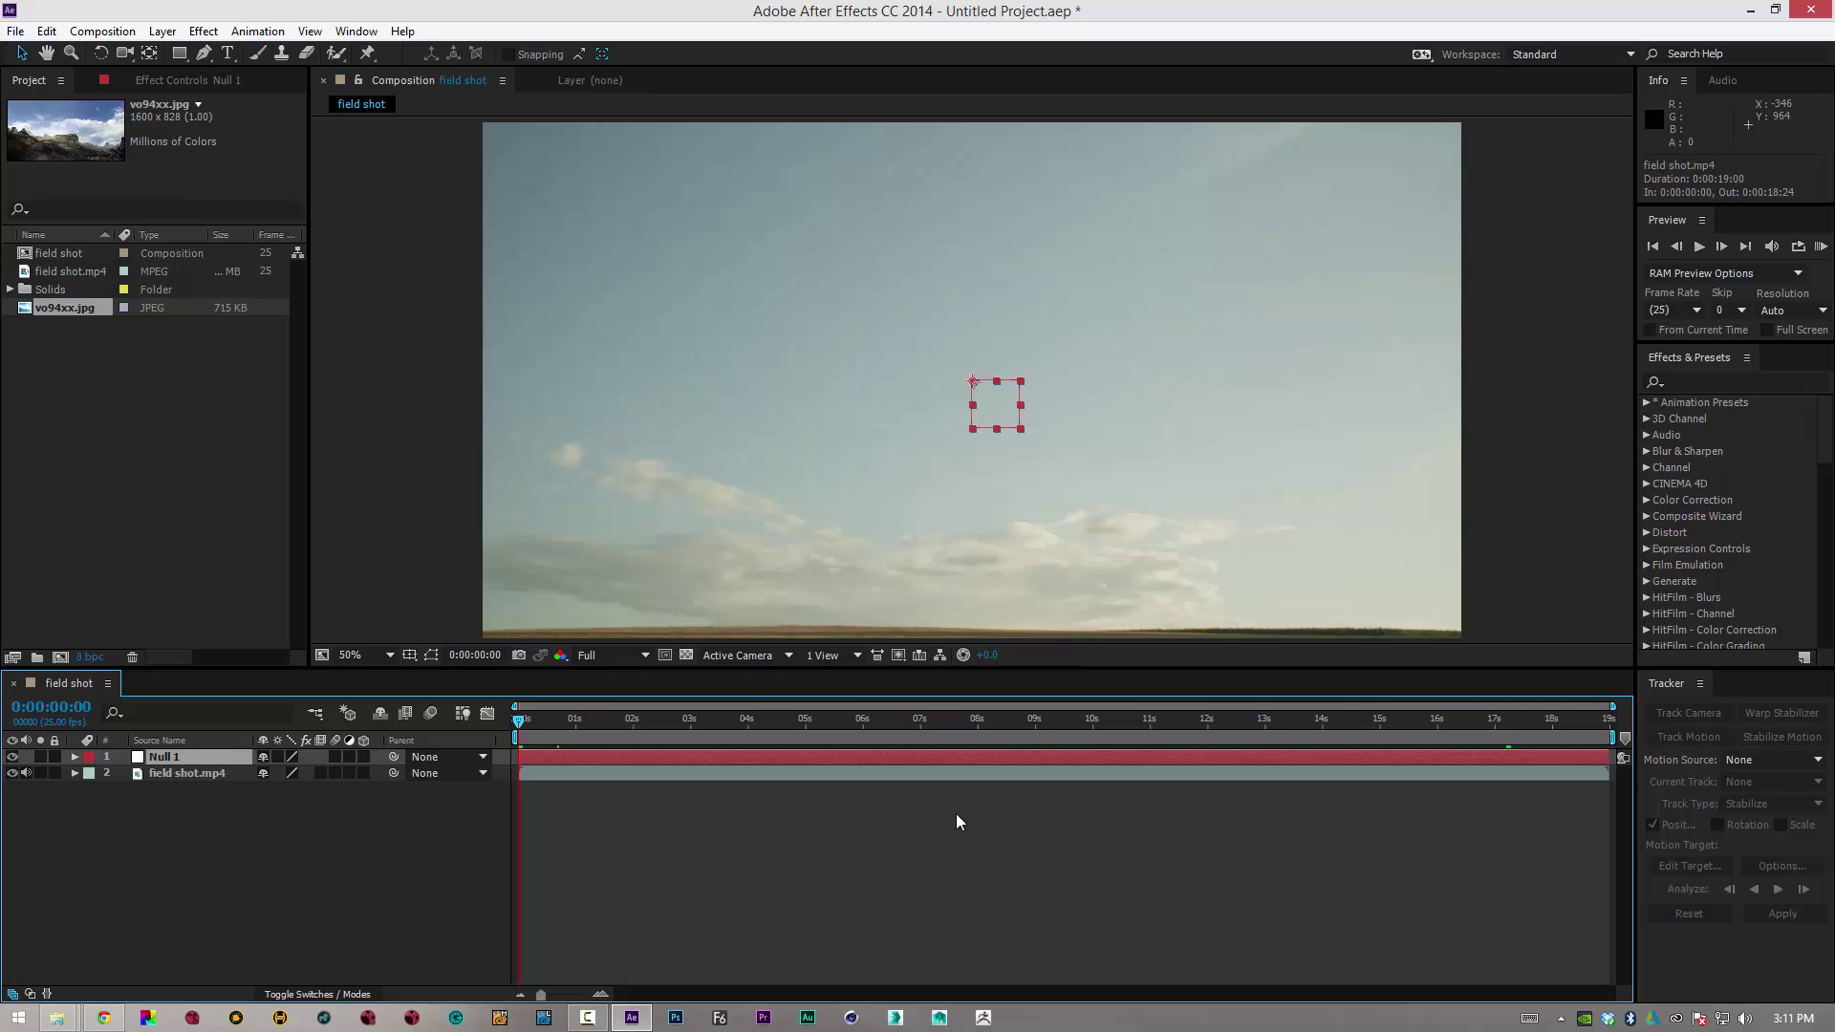
Start Track Motion on field shot.mp4 with Rotation enabled alongside Position
{"action": "left_click", "coordinate": [222, 773]}
{"action": "left_click", "coordinate": [270, 33]}
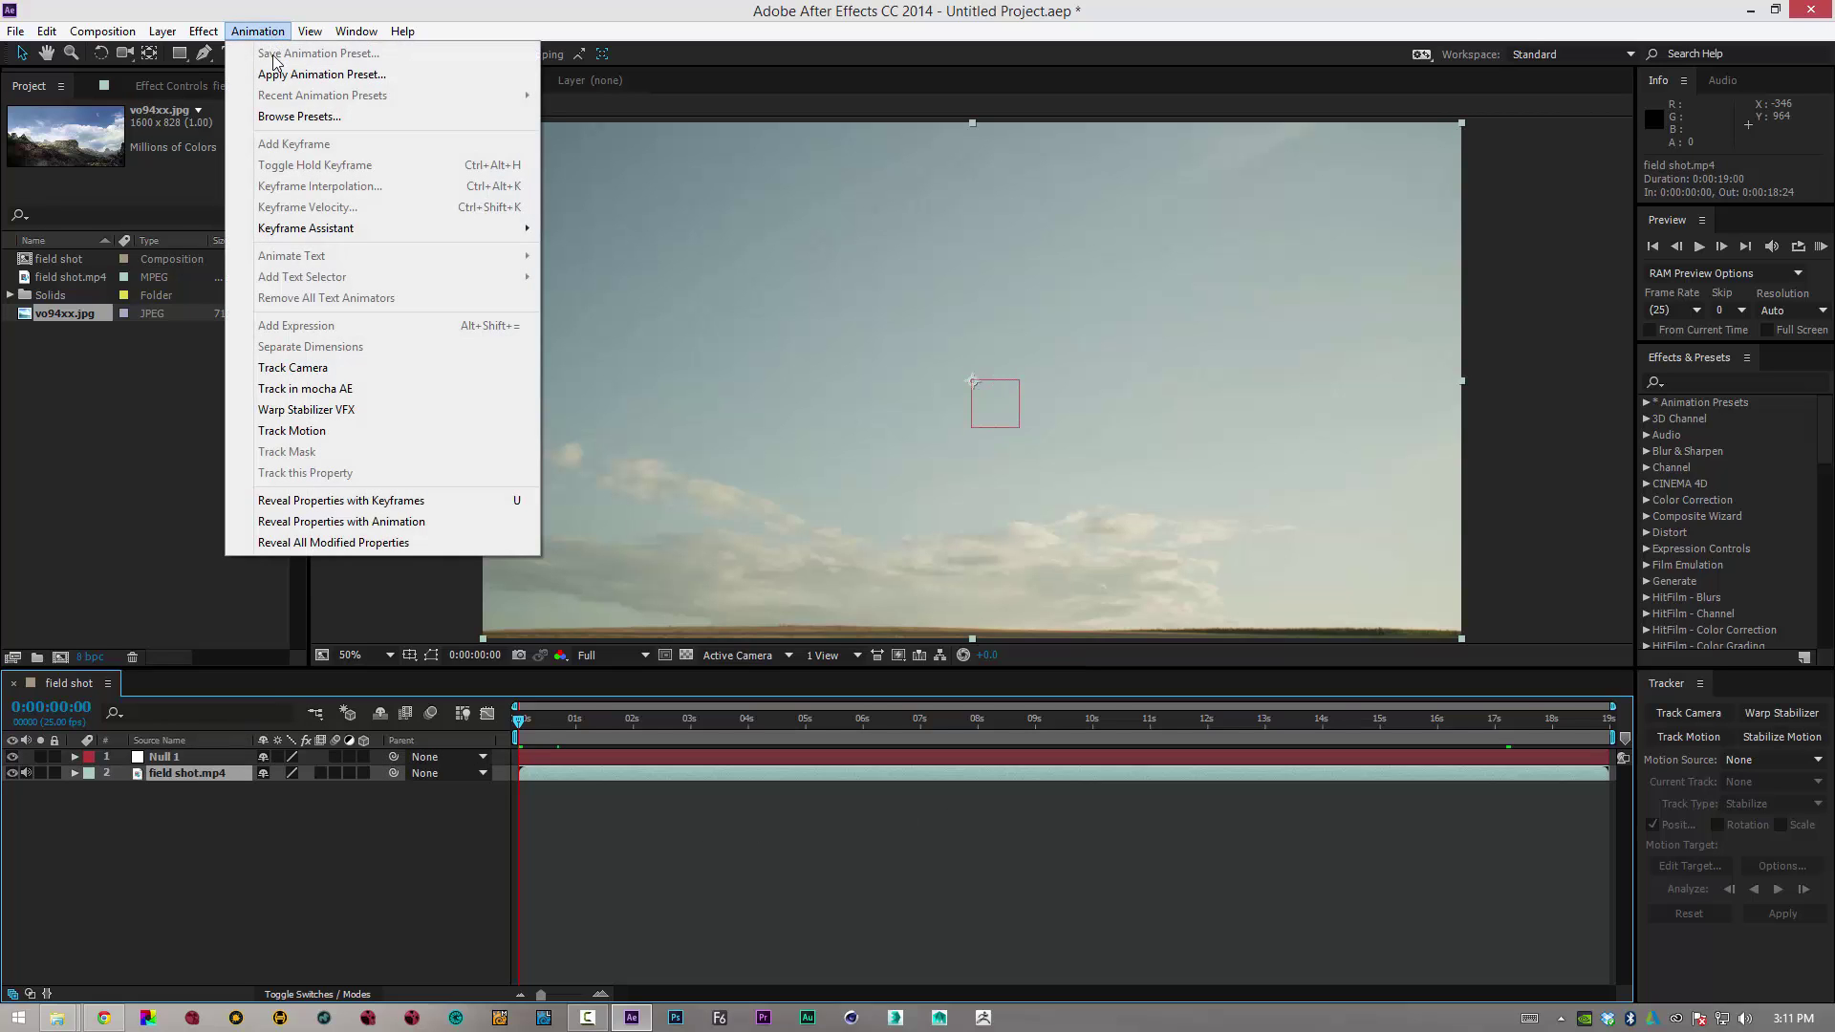
{"action": "left_click", "coordinate": [328, 431]}
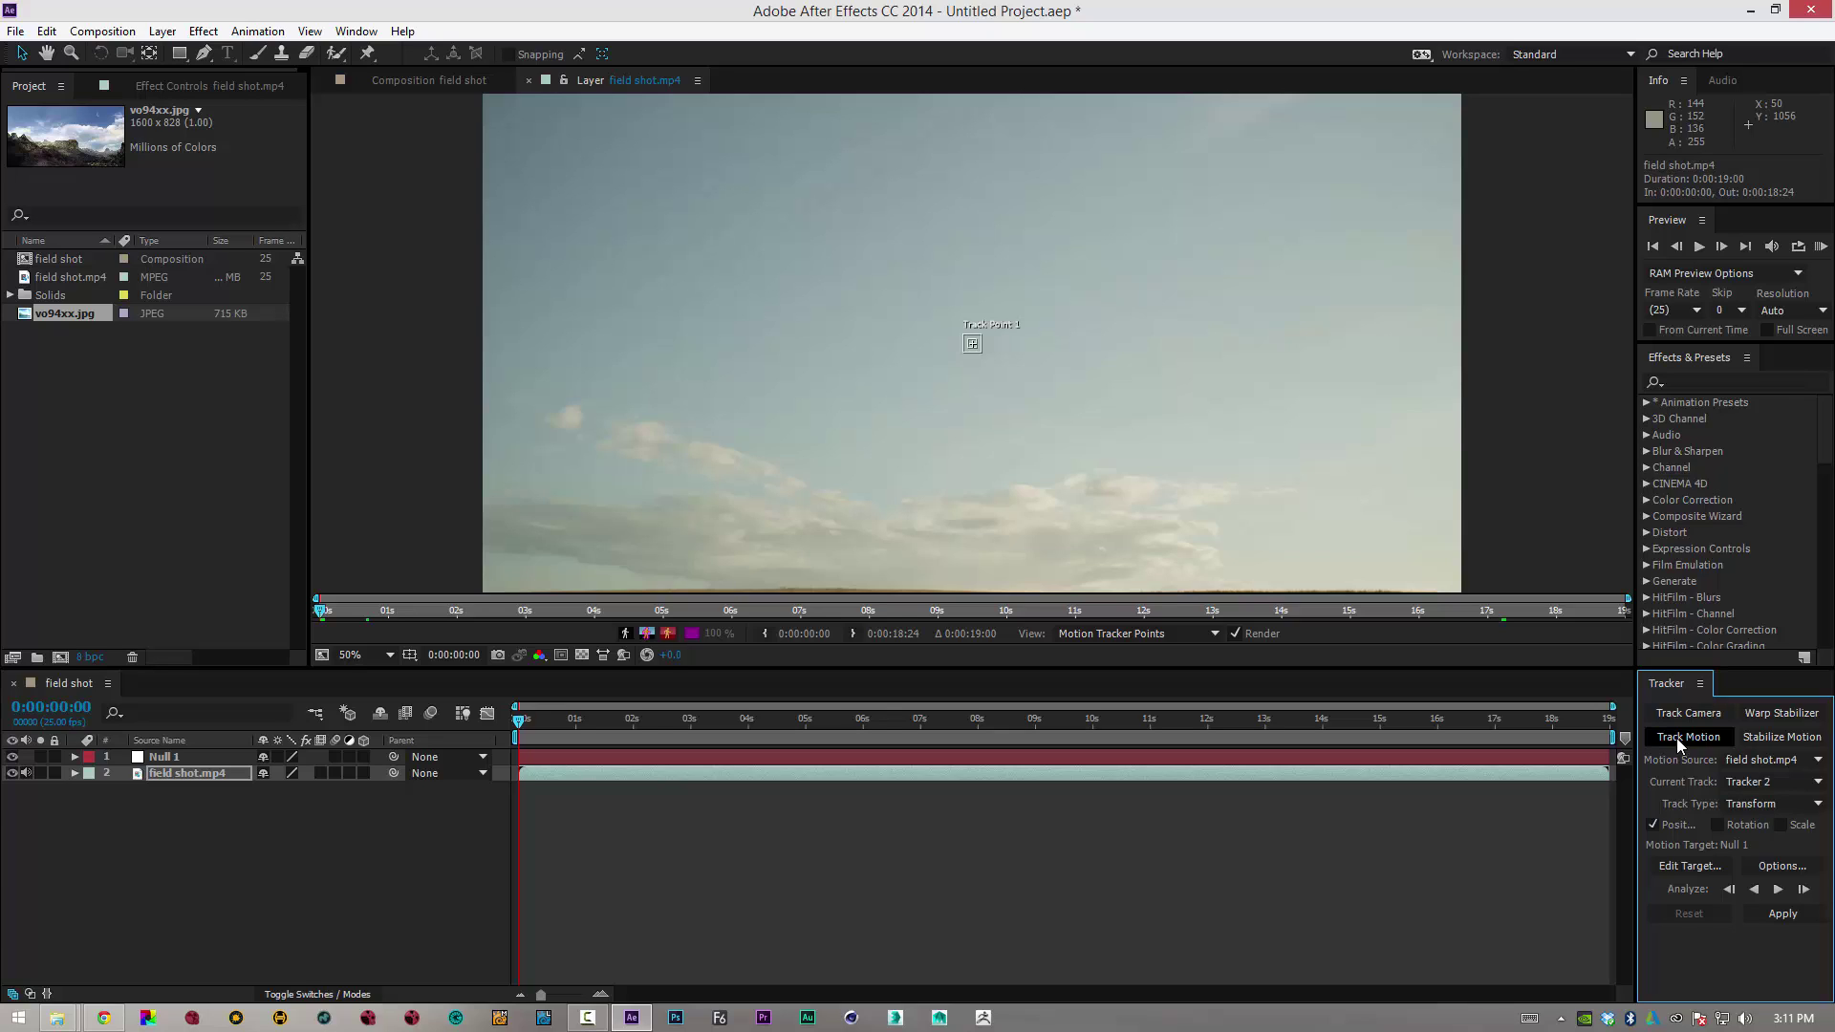
{"action": "left_click", "coordinate": [1716, 826]}
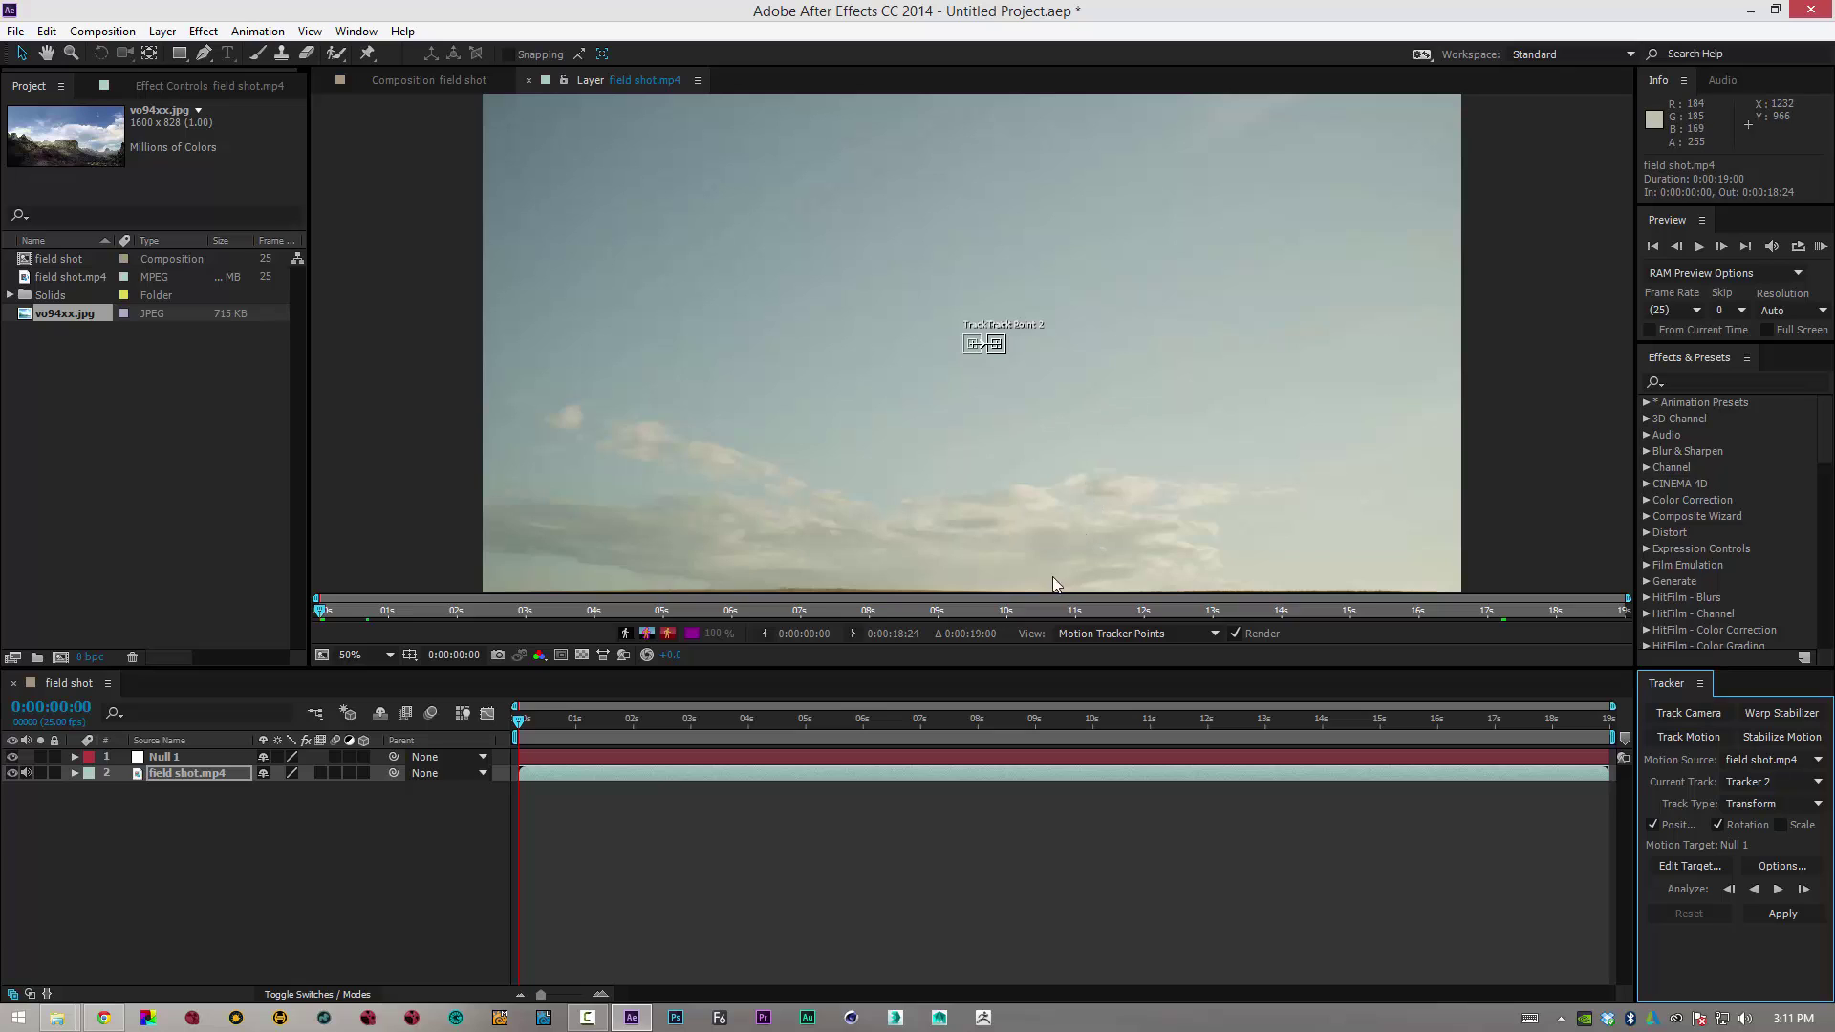
Size and place both track points on the horizon, targeting Null 1
{"action": "left_click_drag", "start_coordinate": [521, 724], "coordinate": [538, 724]}
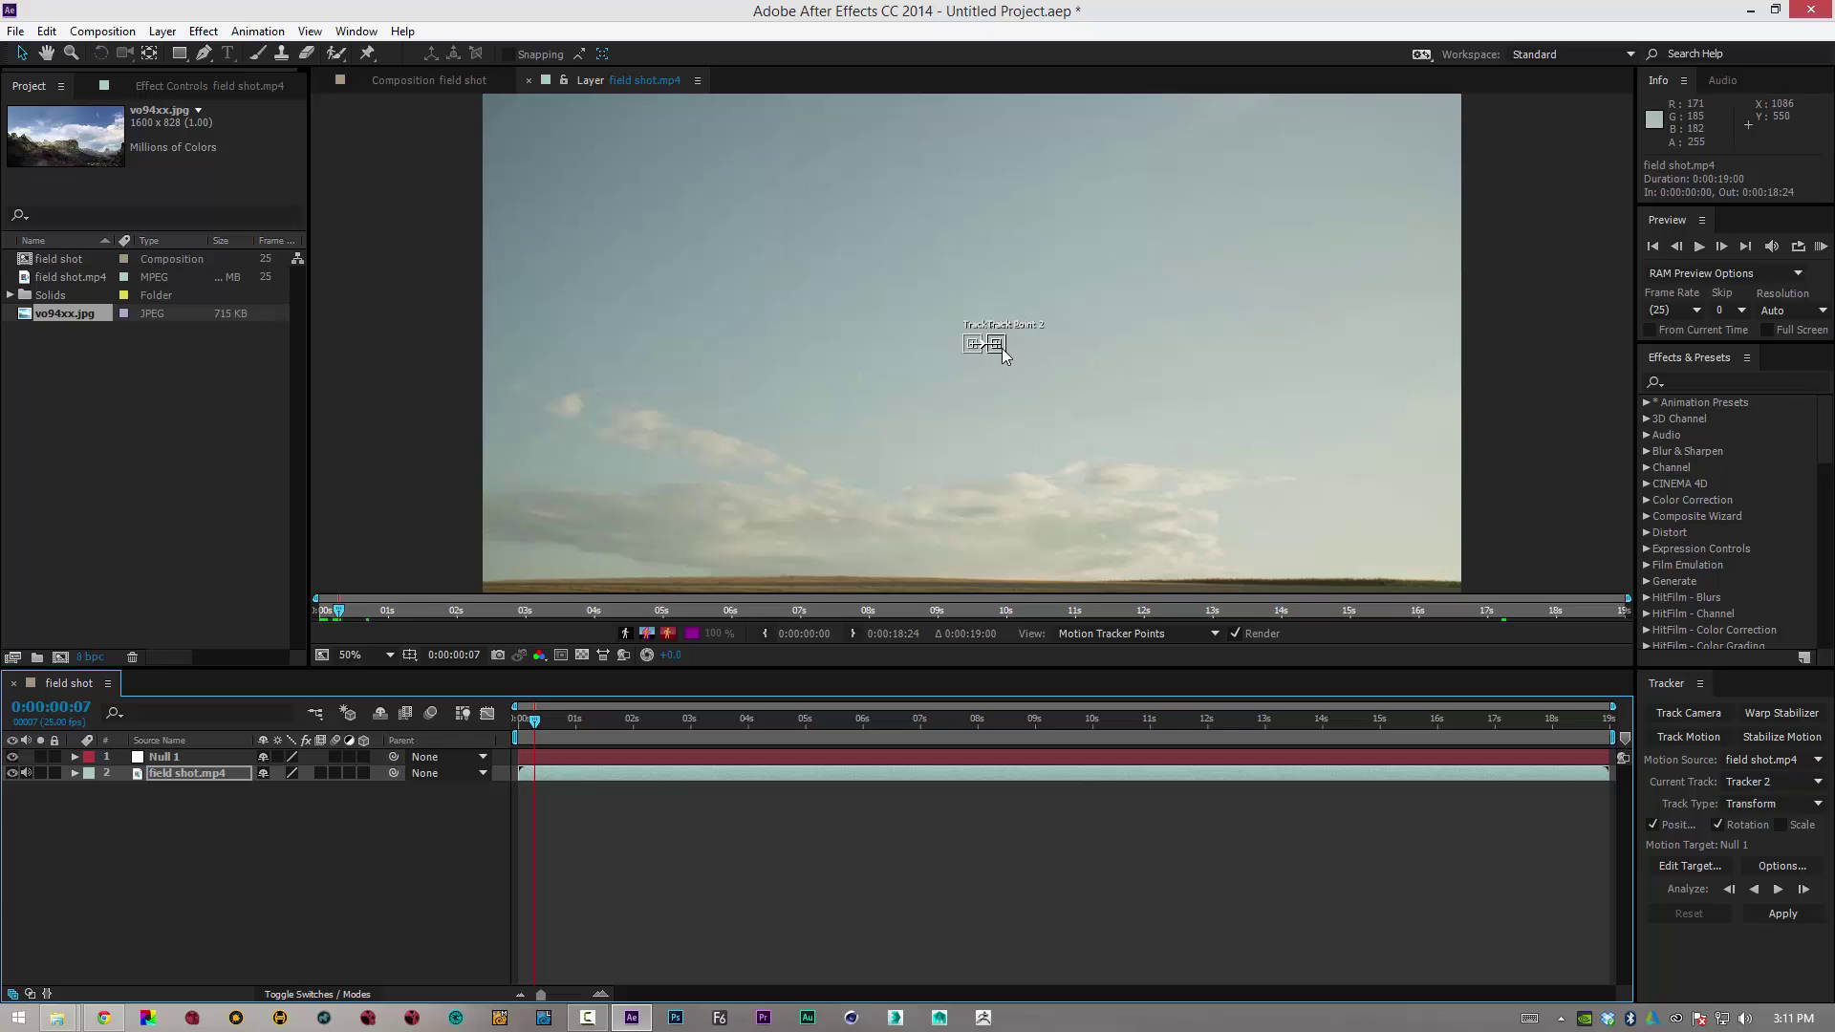
{"action": "left_click_drag", "start_coordinate": [1001, 354], "coordinate": [1319, 573]}
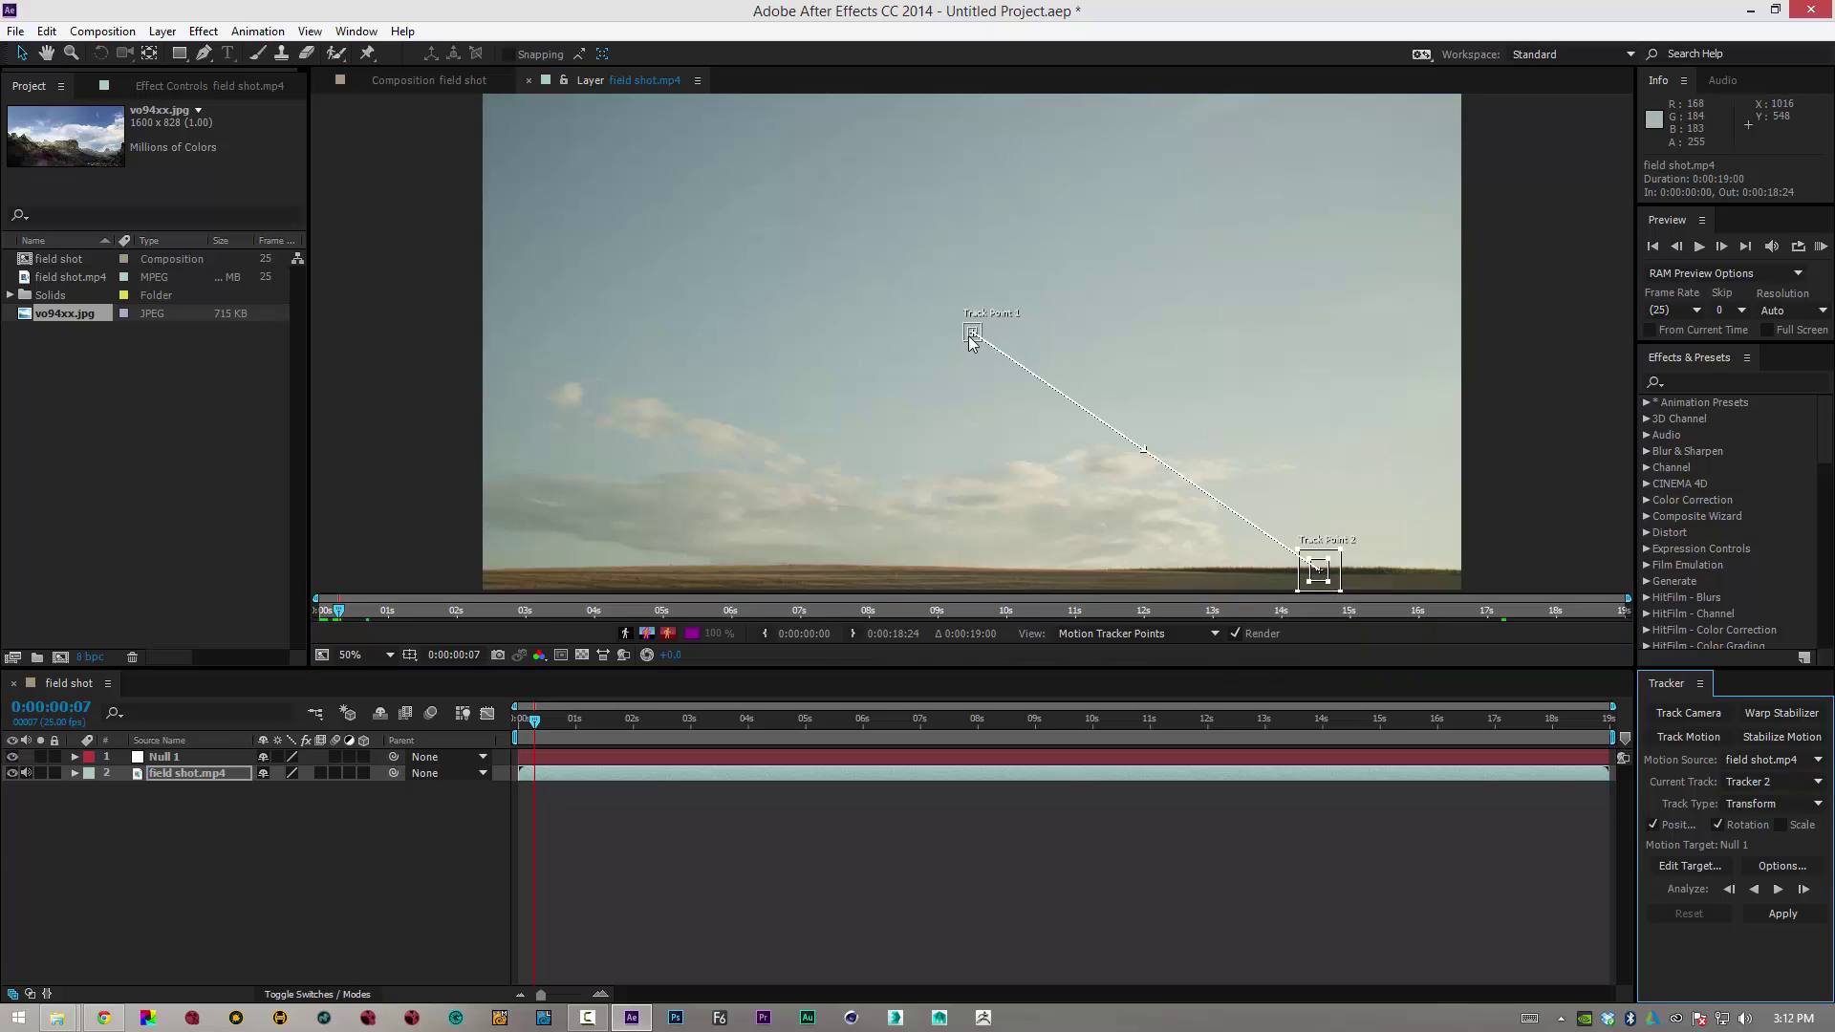
{"action": "left_click_drag", "start_coordinate": [967, 335], "coordinate": [537, 569]}
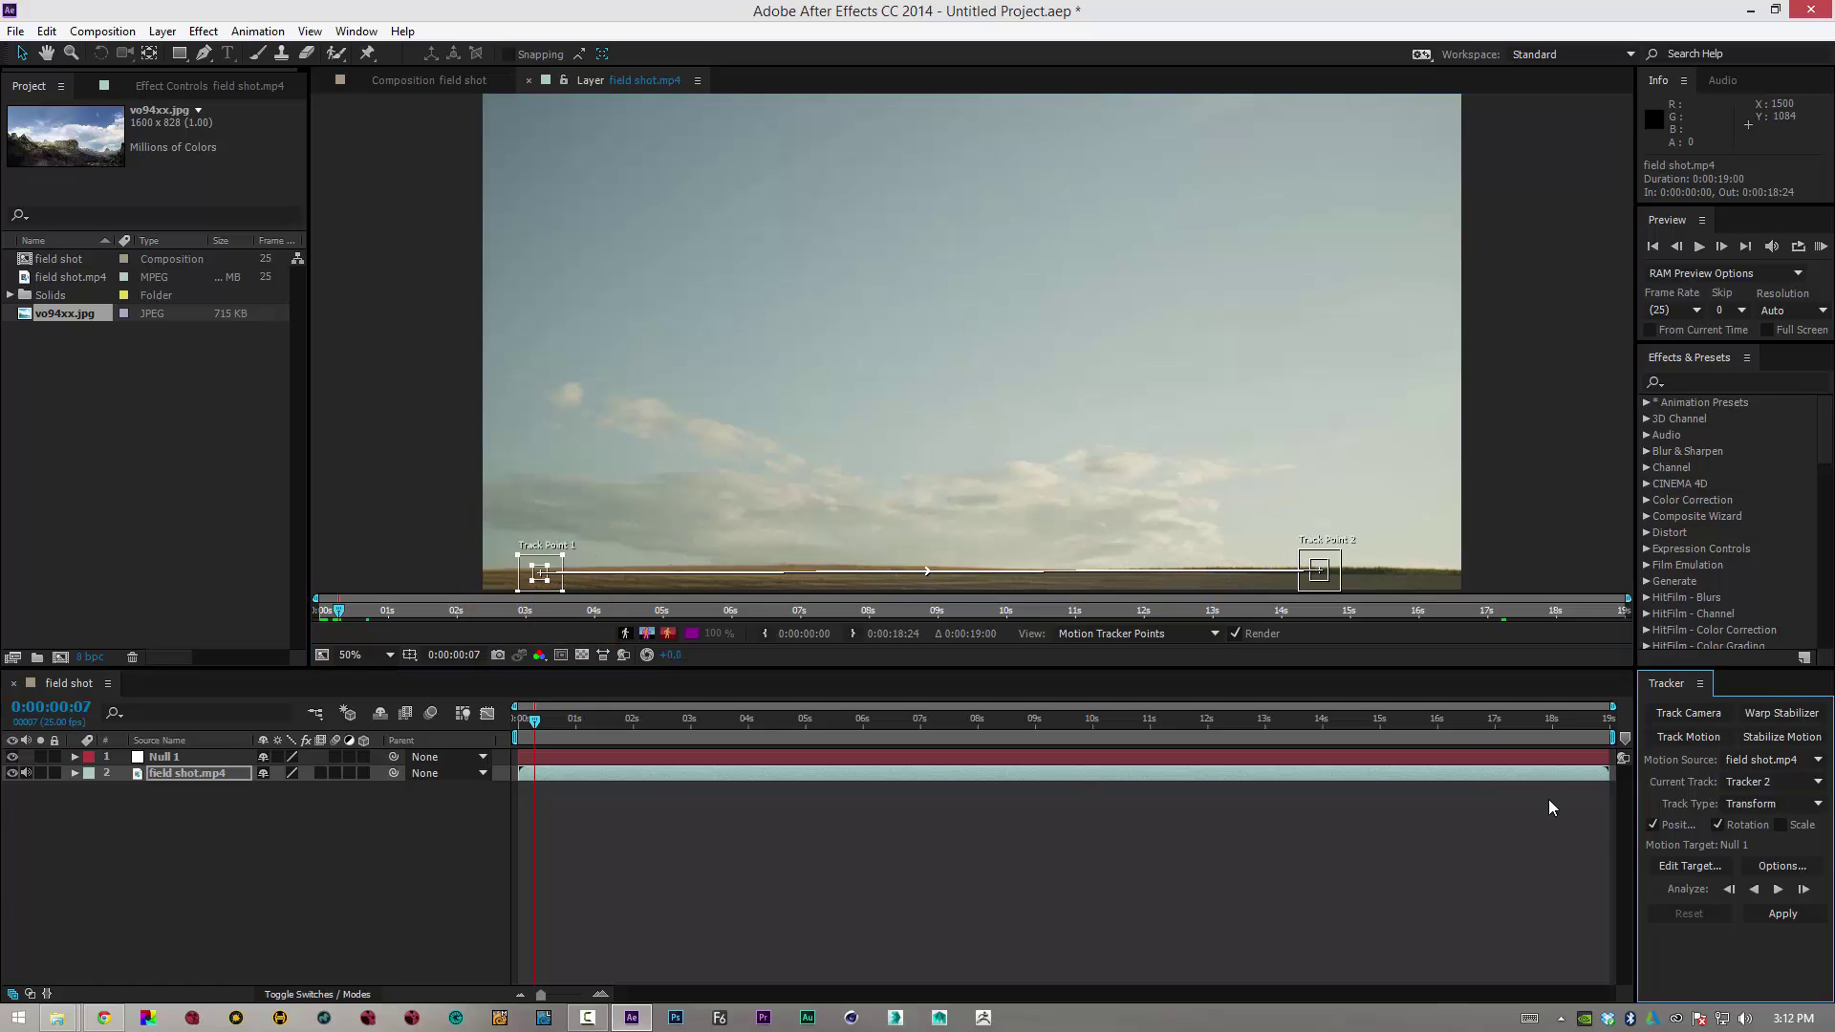
{"action": "left_click", "coordinate": [1682, 868]}
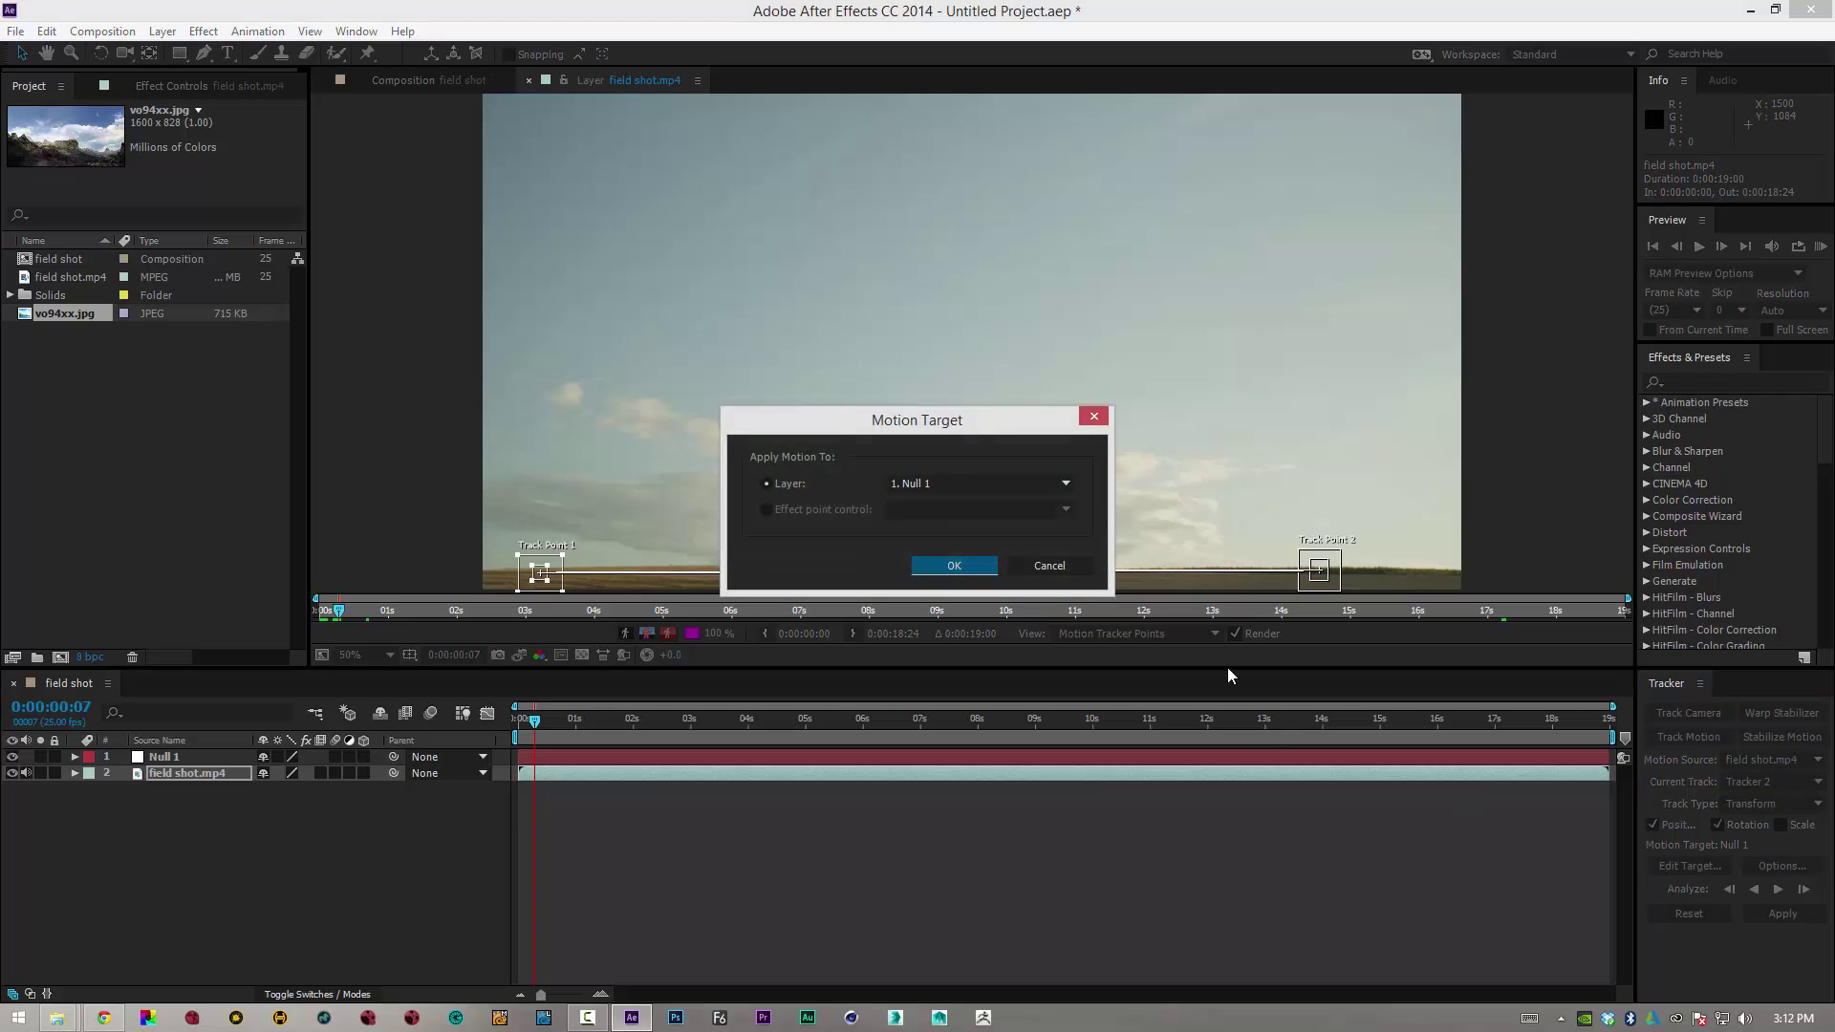
{"action": "left_click", "coordinate": [956, 566]}
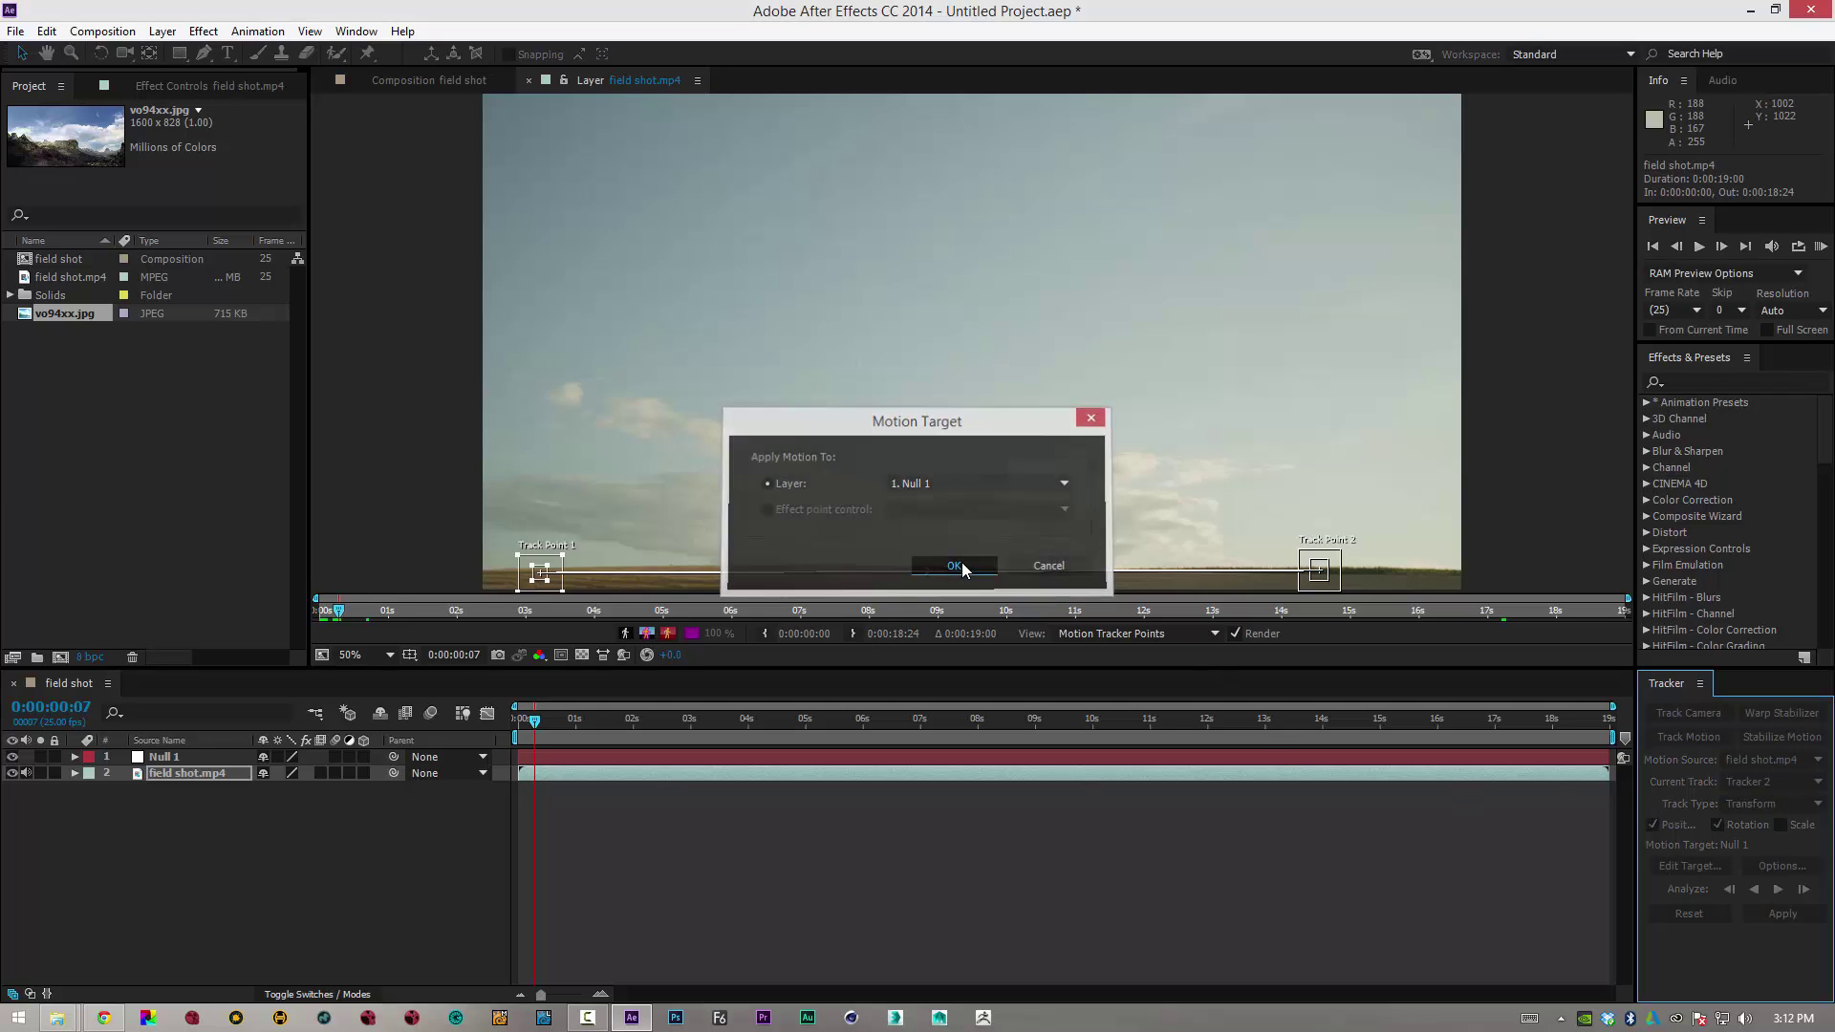
Analyze both horizon track points forward to the clip's end, then scrub back to review
{"action": "left_click", "coordinate": [1777, 889]}
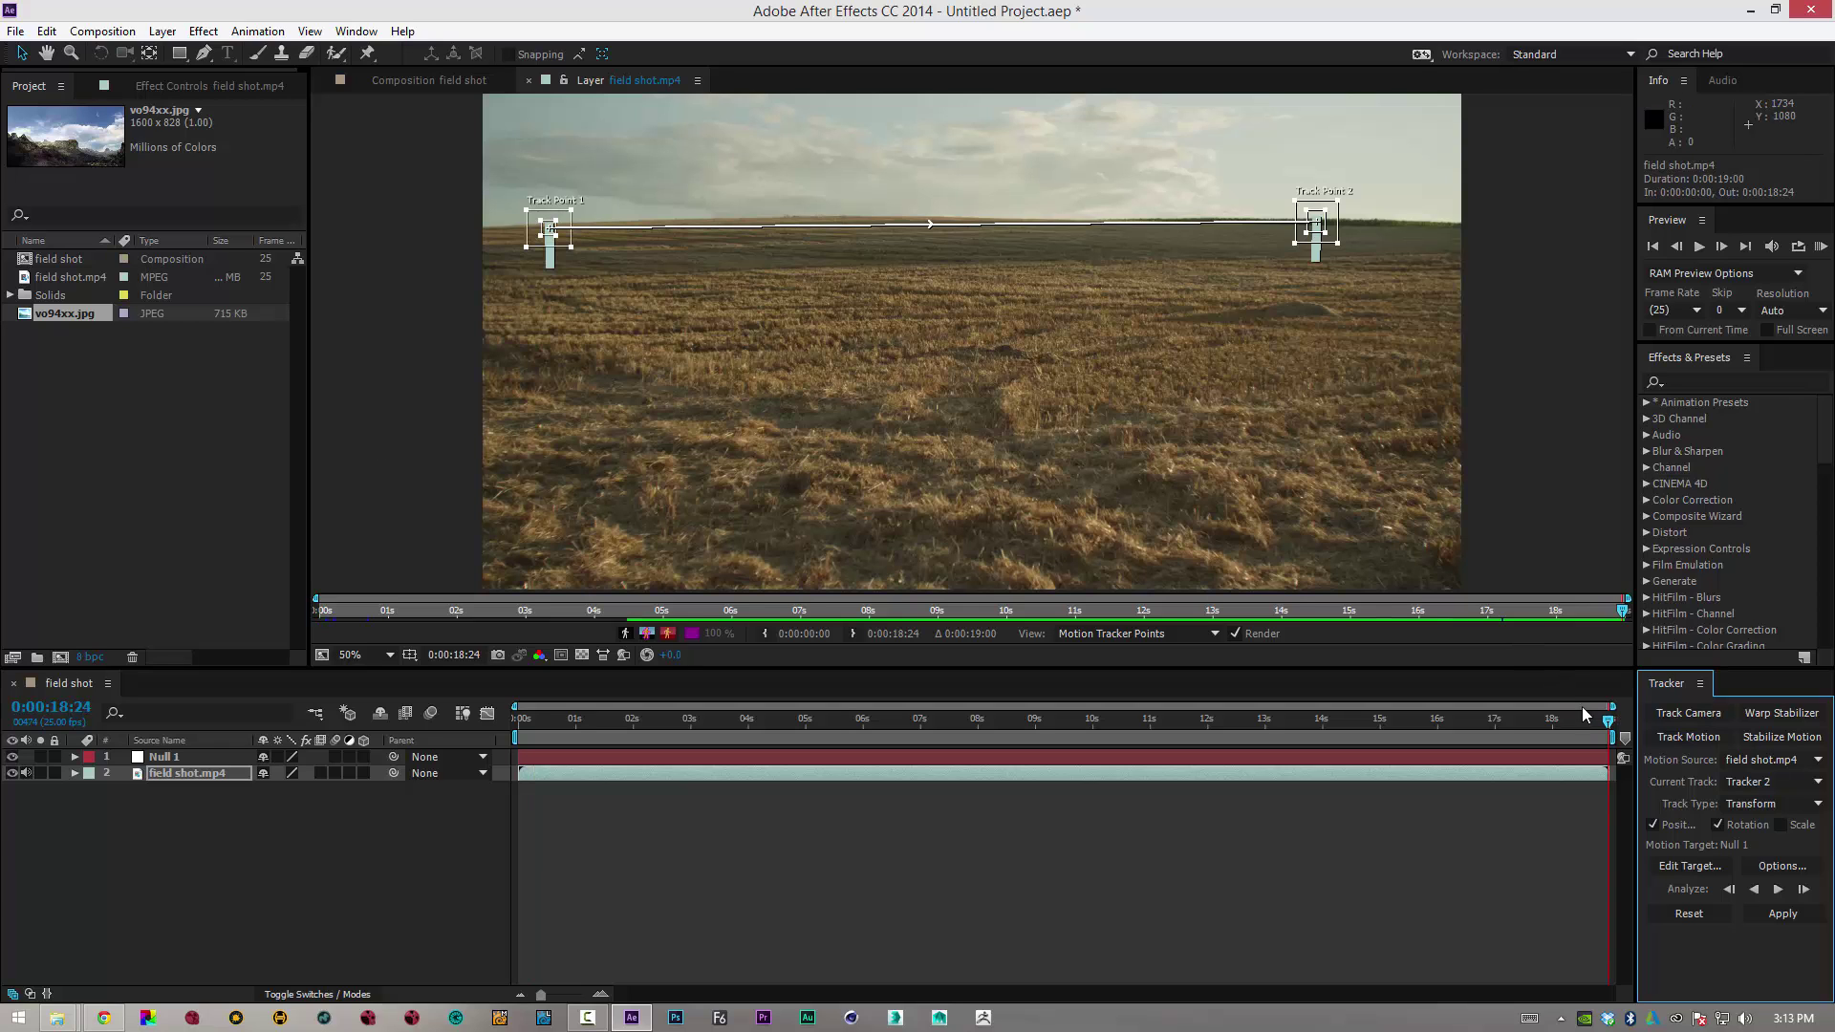
{"action": "left_click_drag", "start_coordinate": [1612, 728], "coordinate": [610, 724]}
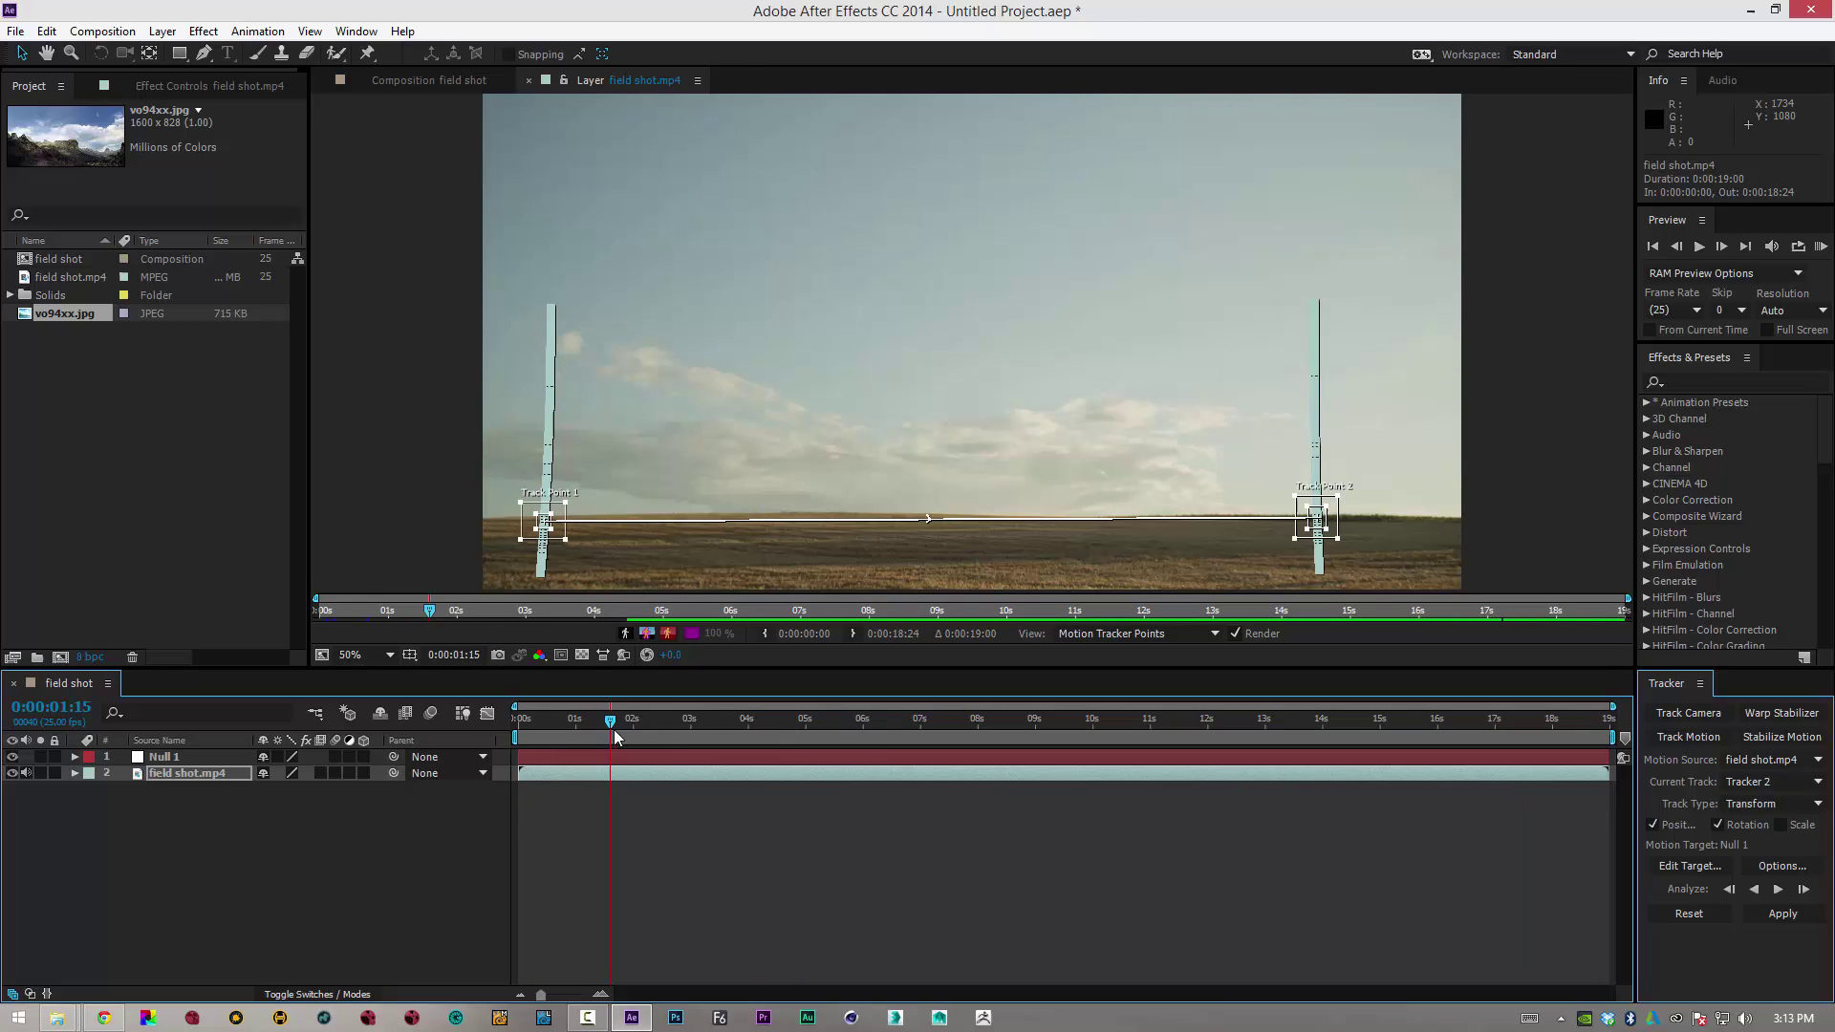
Apply the track to Null 1 in X and Y and collapse the tracker properties
{"action": "left_click", "coordinate": [1783, 914]}
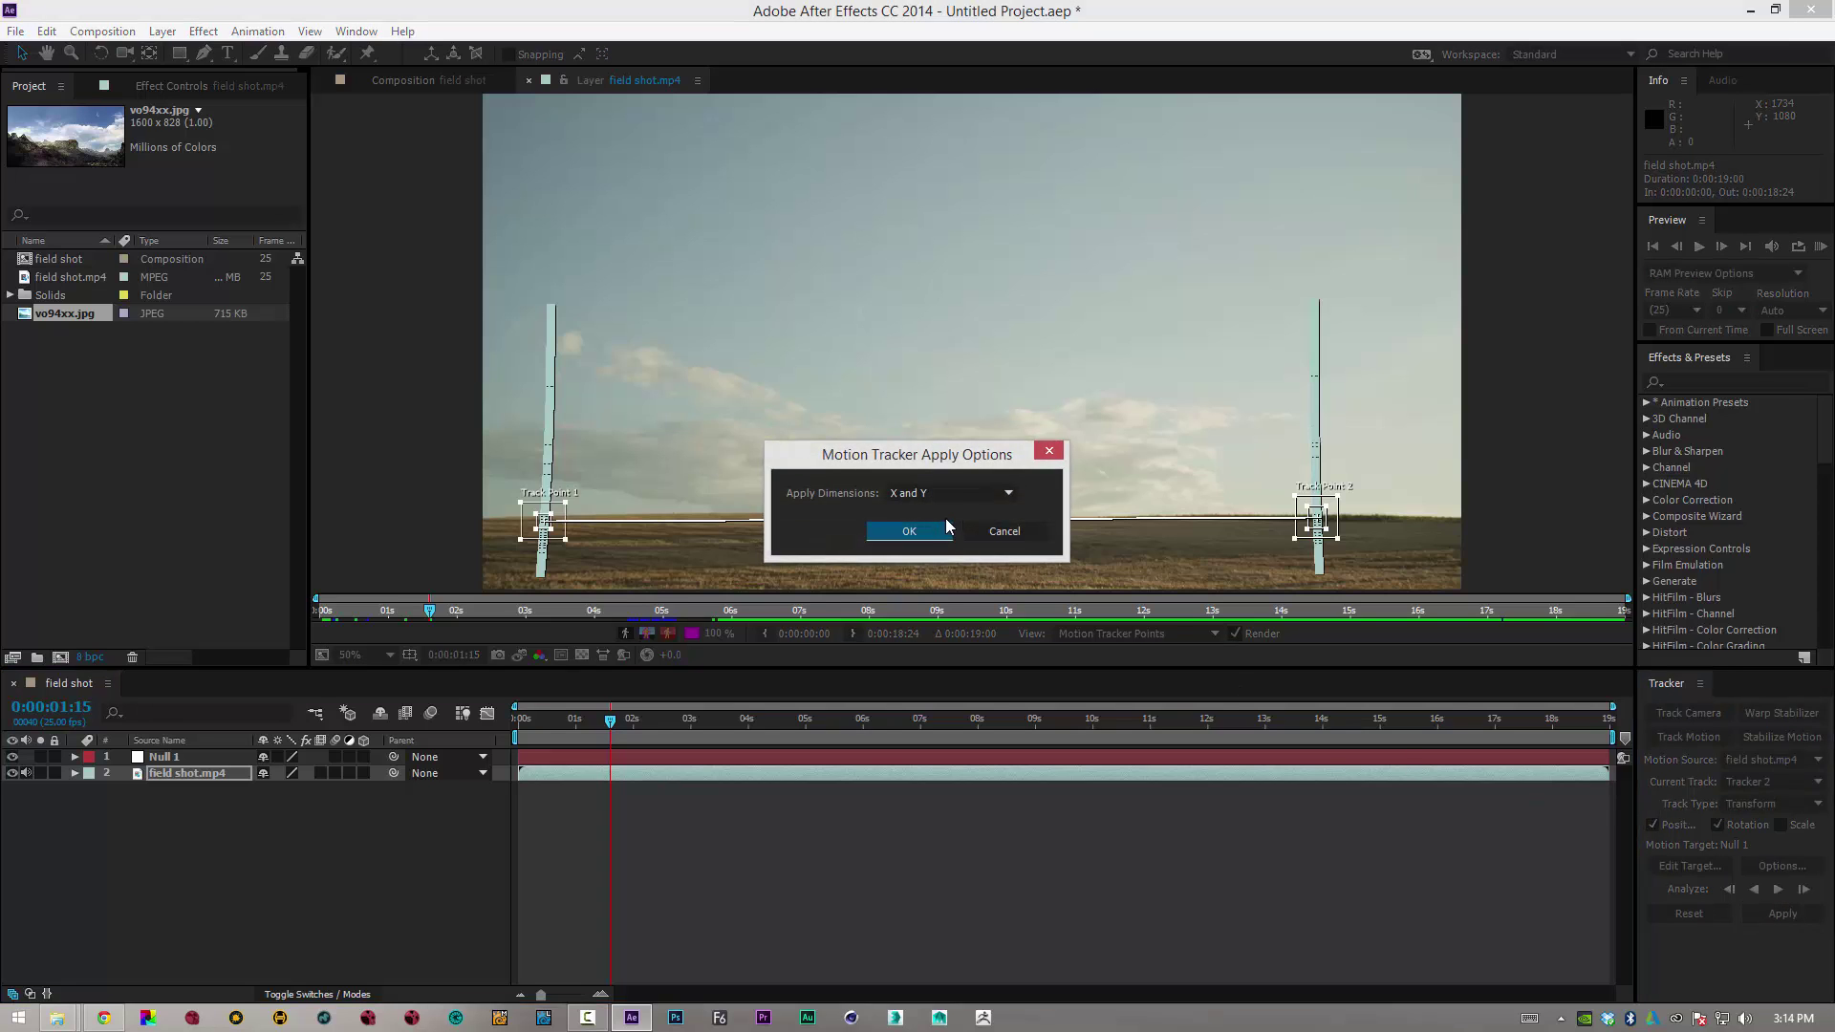
{"action": "left_click", "coordinate": [933, 522]}
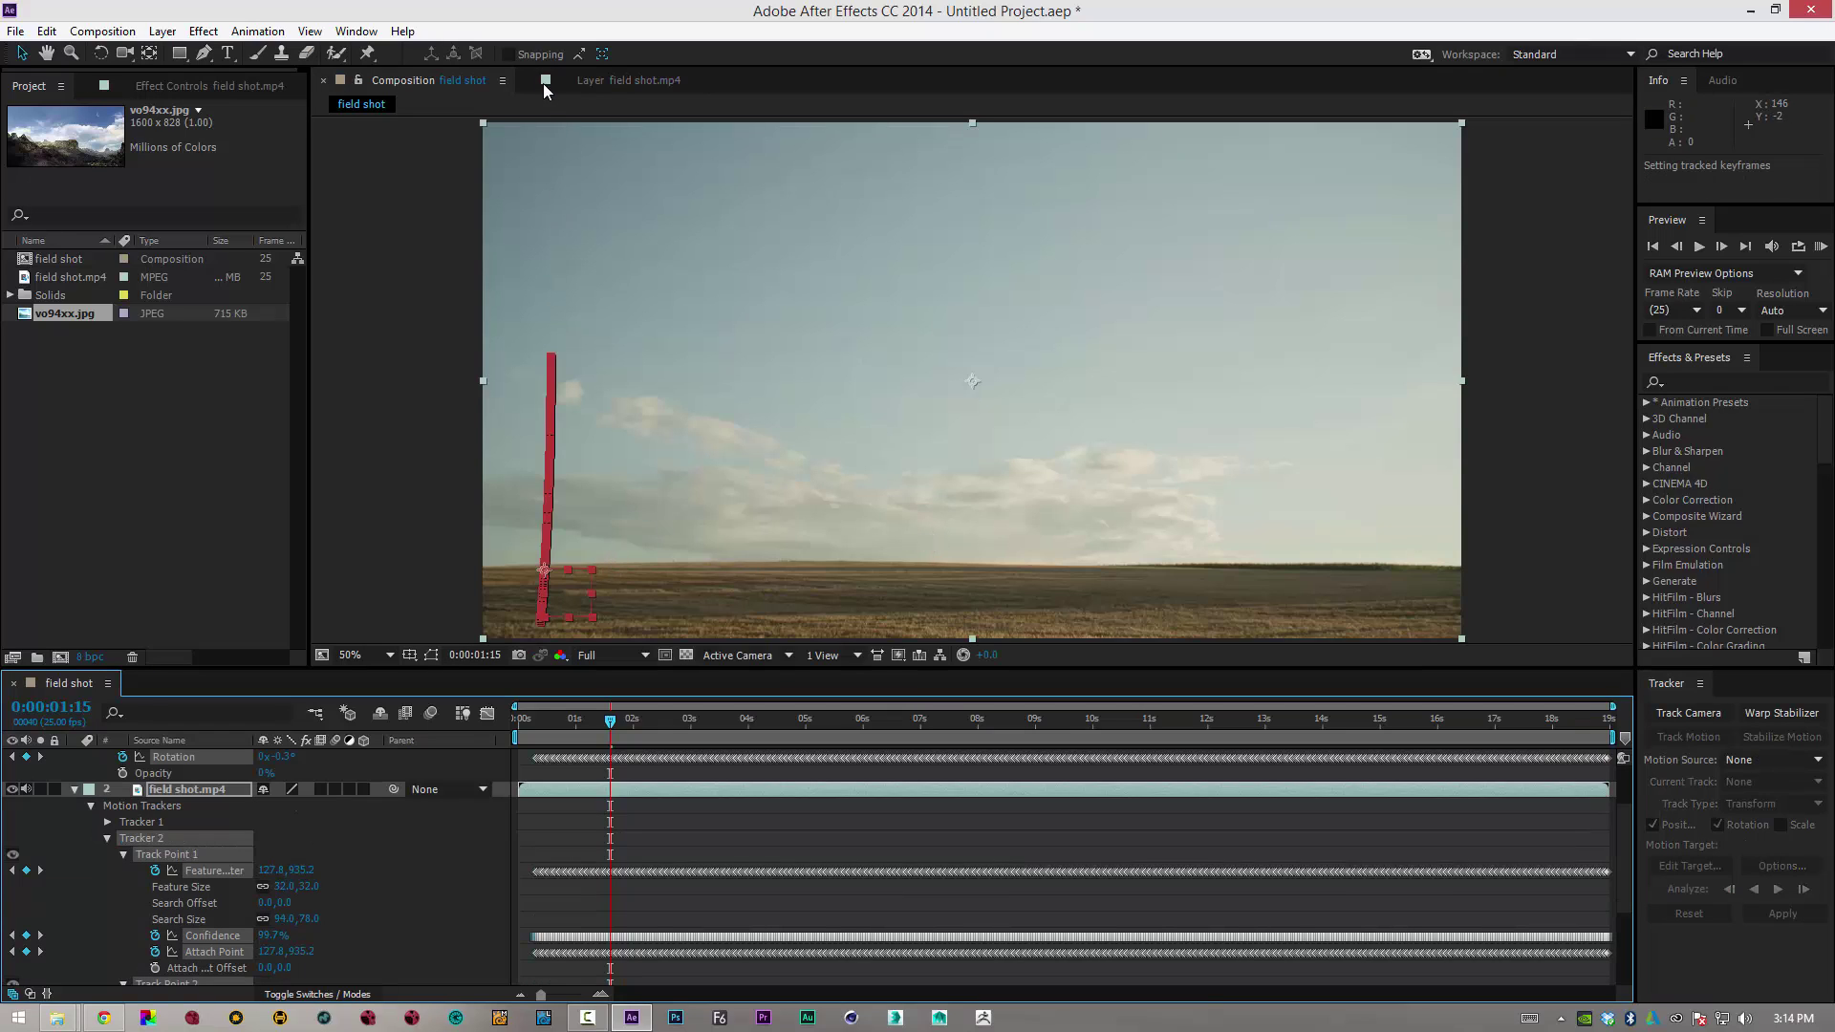
{"action": "left_click", "coordinate": [409, 82]}
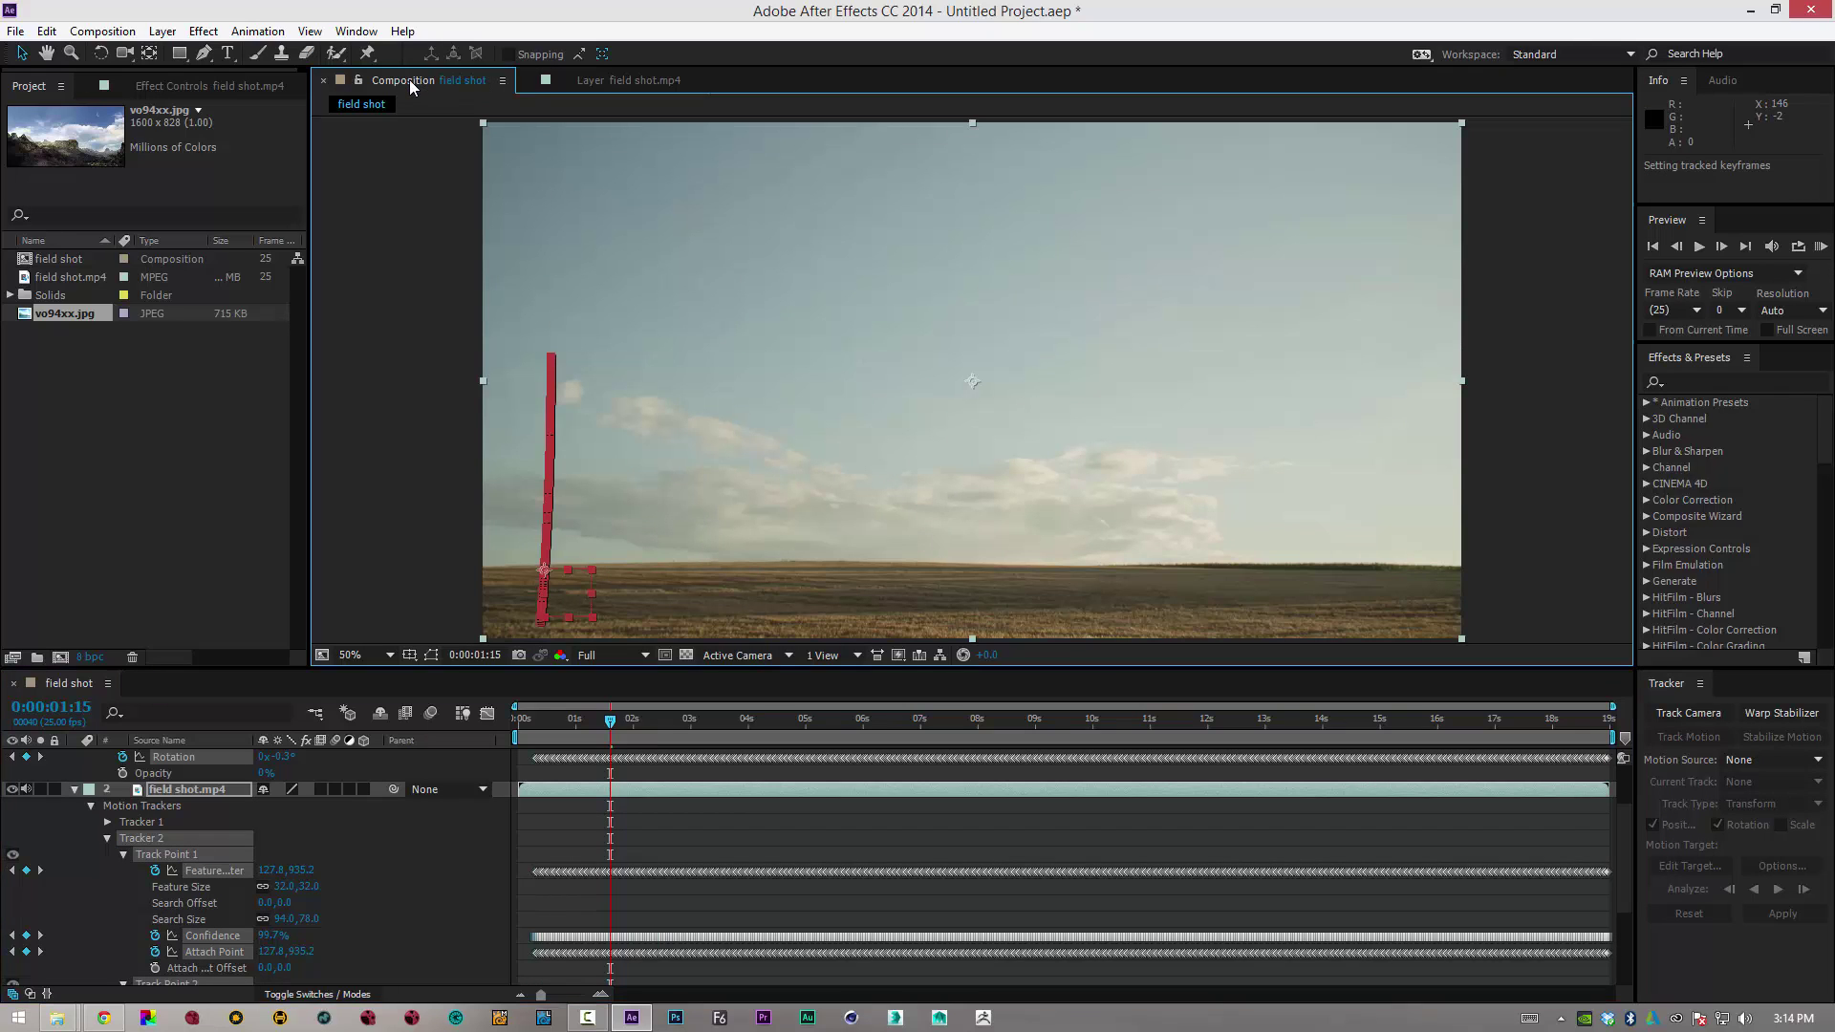
{"action": "left_click", "coordinate": [74, 788]}
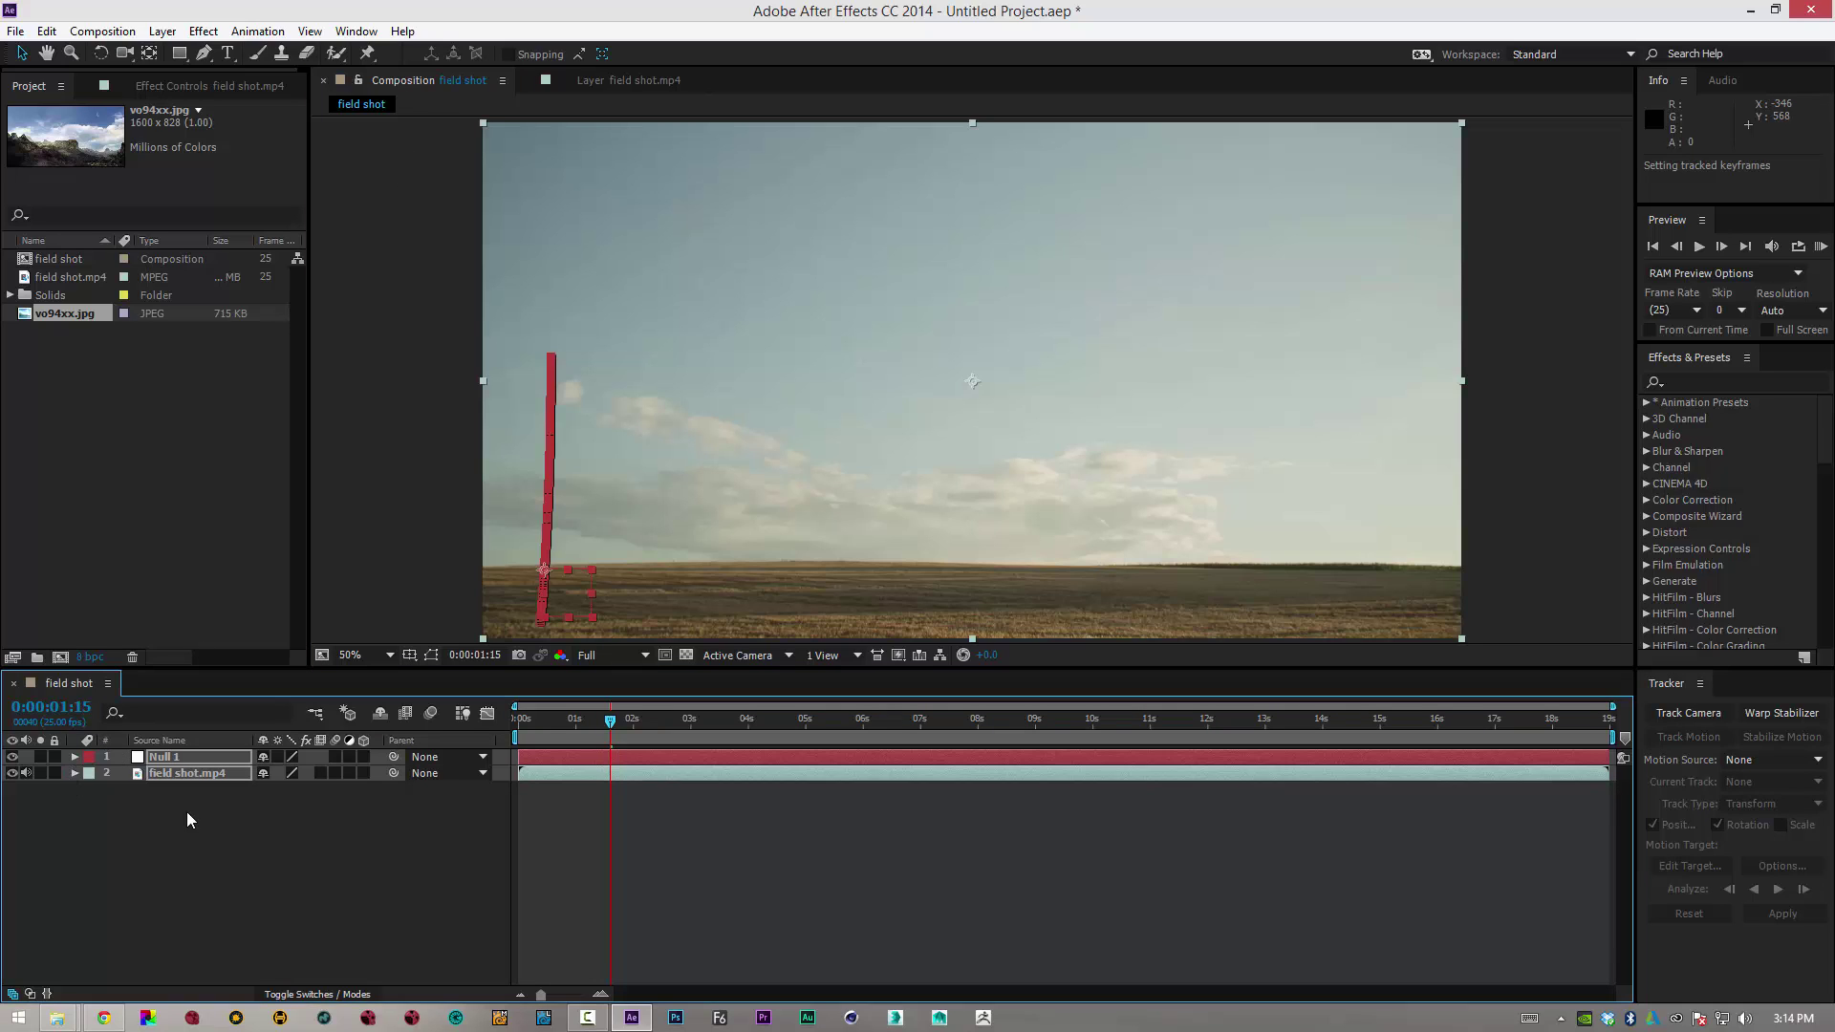
{"action": "left_click", "coordinate": [209, 822]}
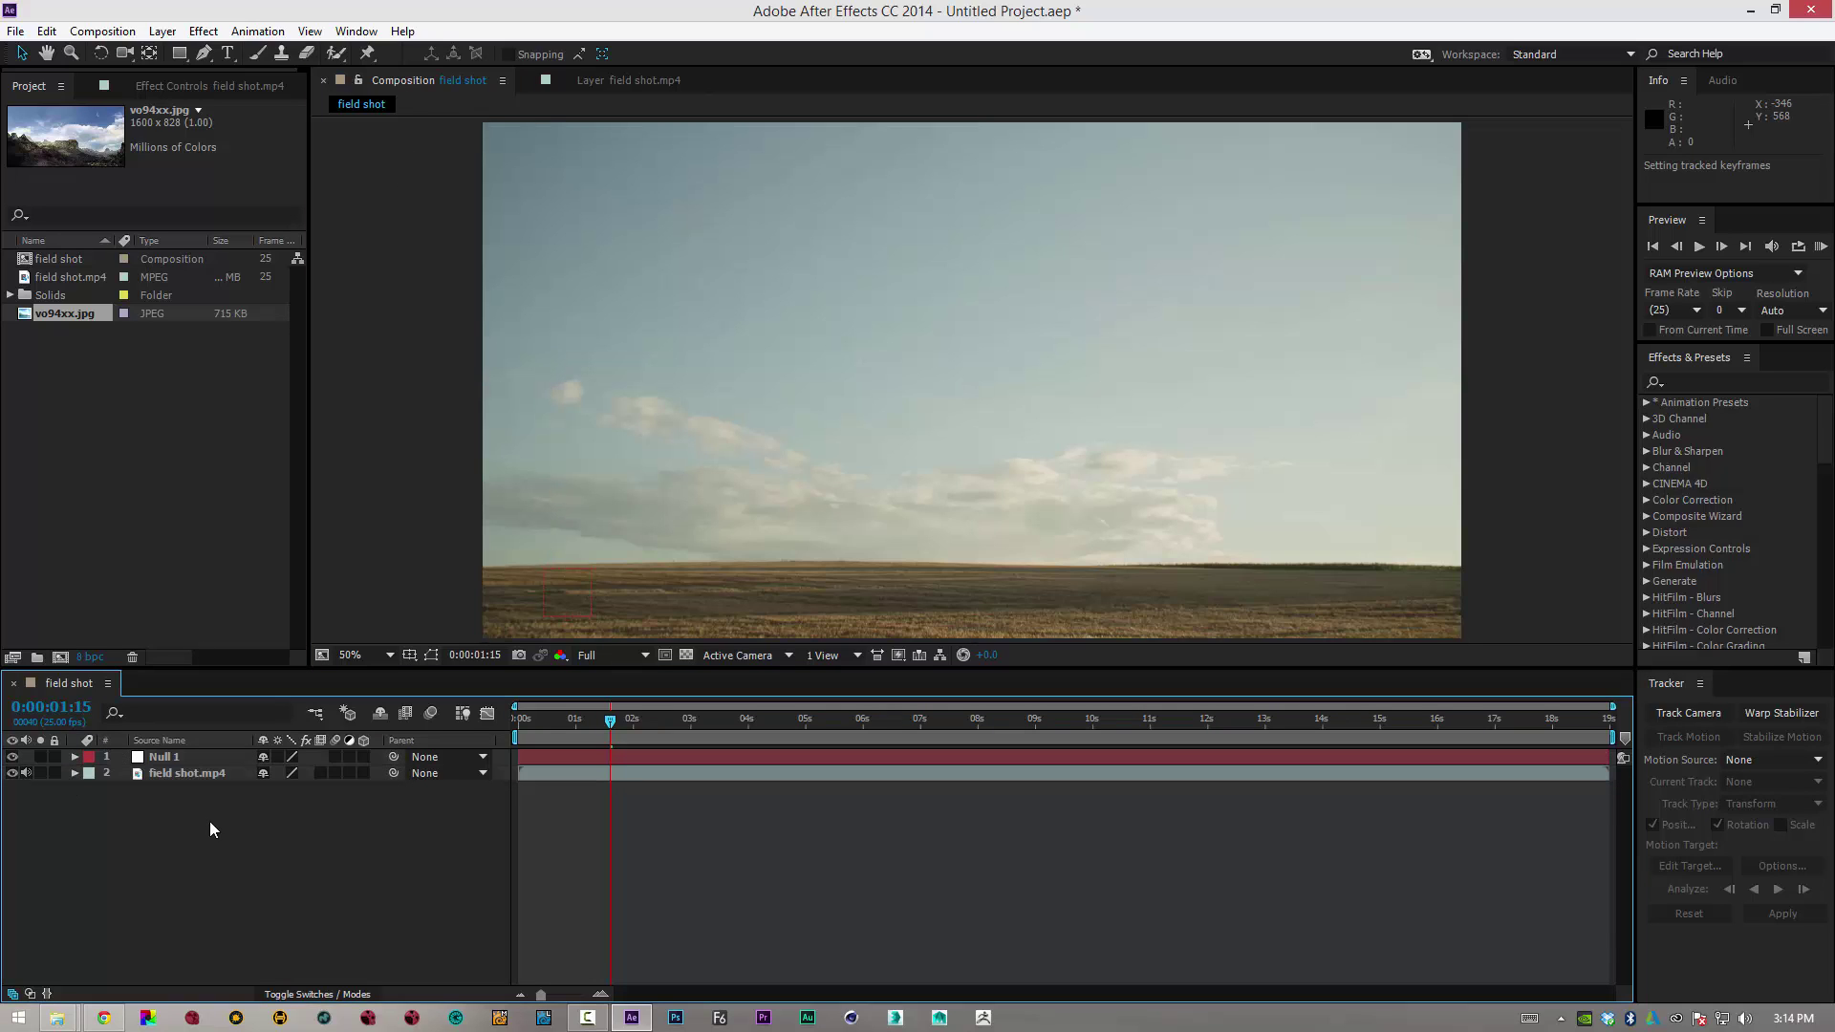
Drag the vo94xx.jpg mountain image into the field shot comp
{"action": "left_click", "coordinate": [71, 277]}
{"action": "left_click", "coordinate": [71, 313]}
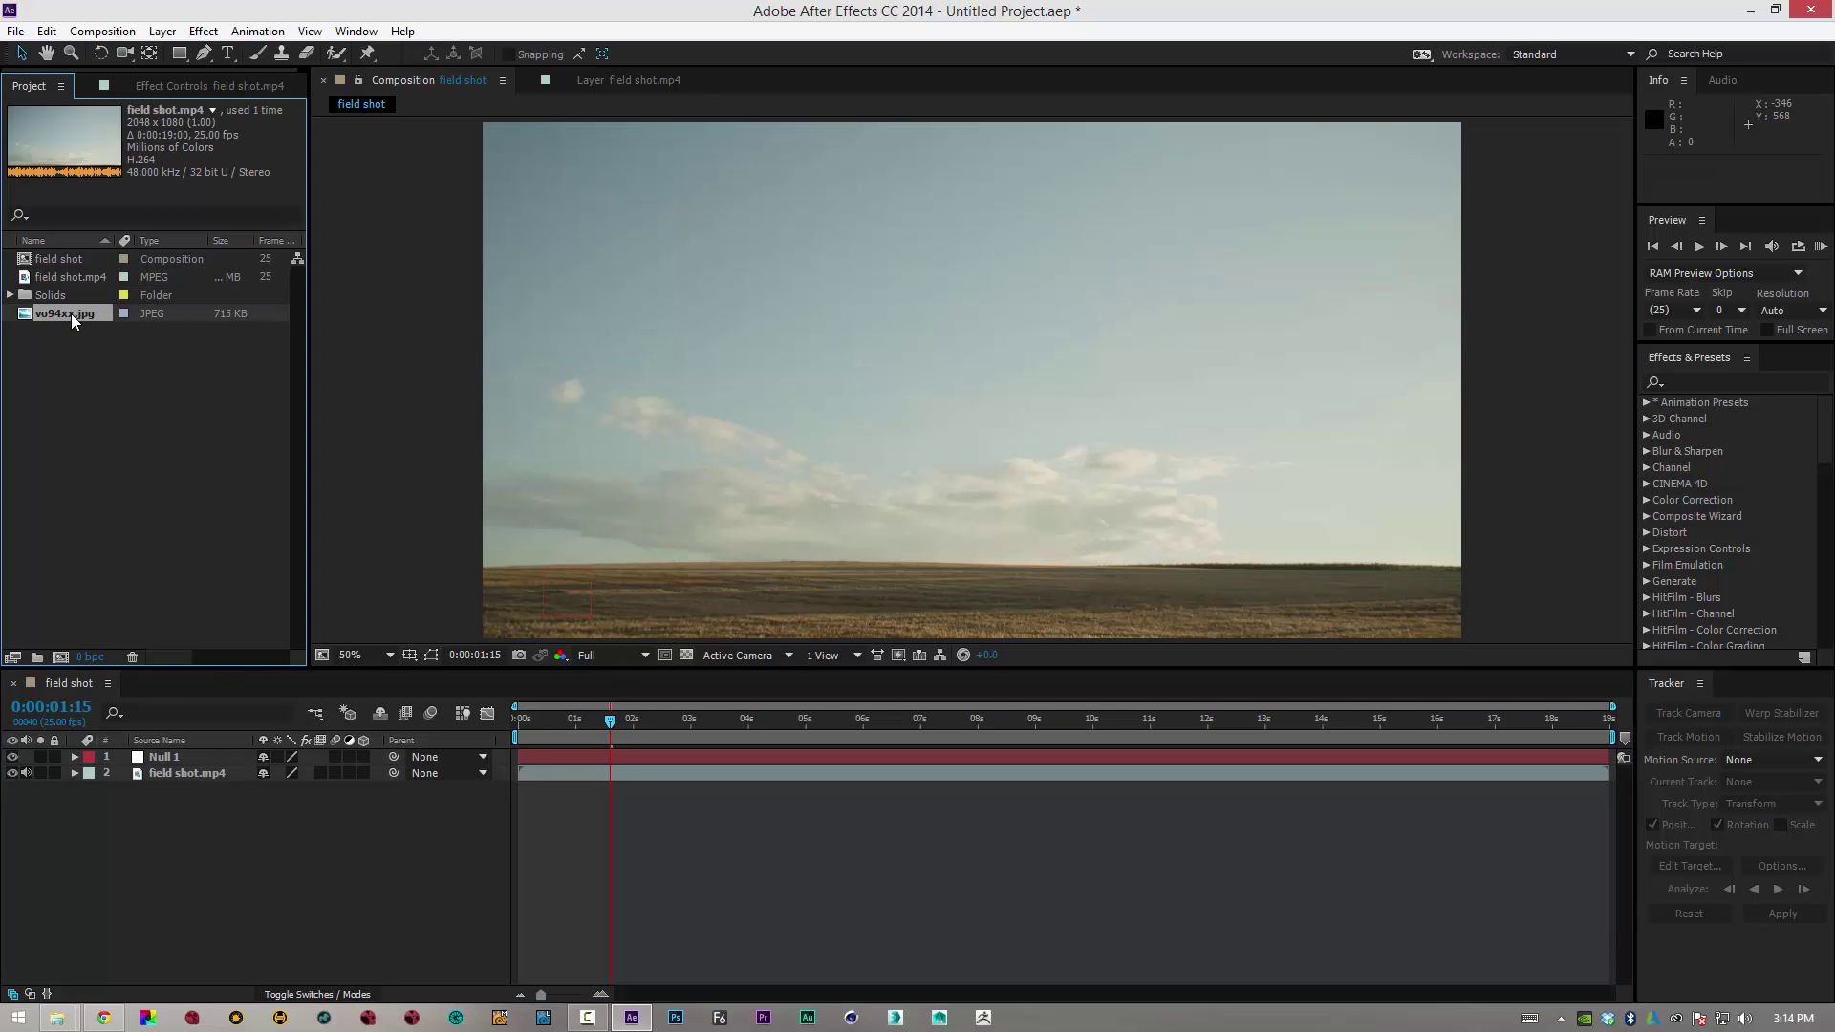
{"action": "left_click_drag", "start_coordinate": [71, 314], "coordinate": [937, 376]}
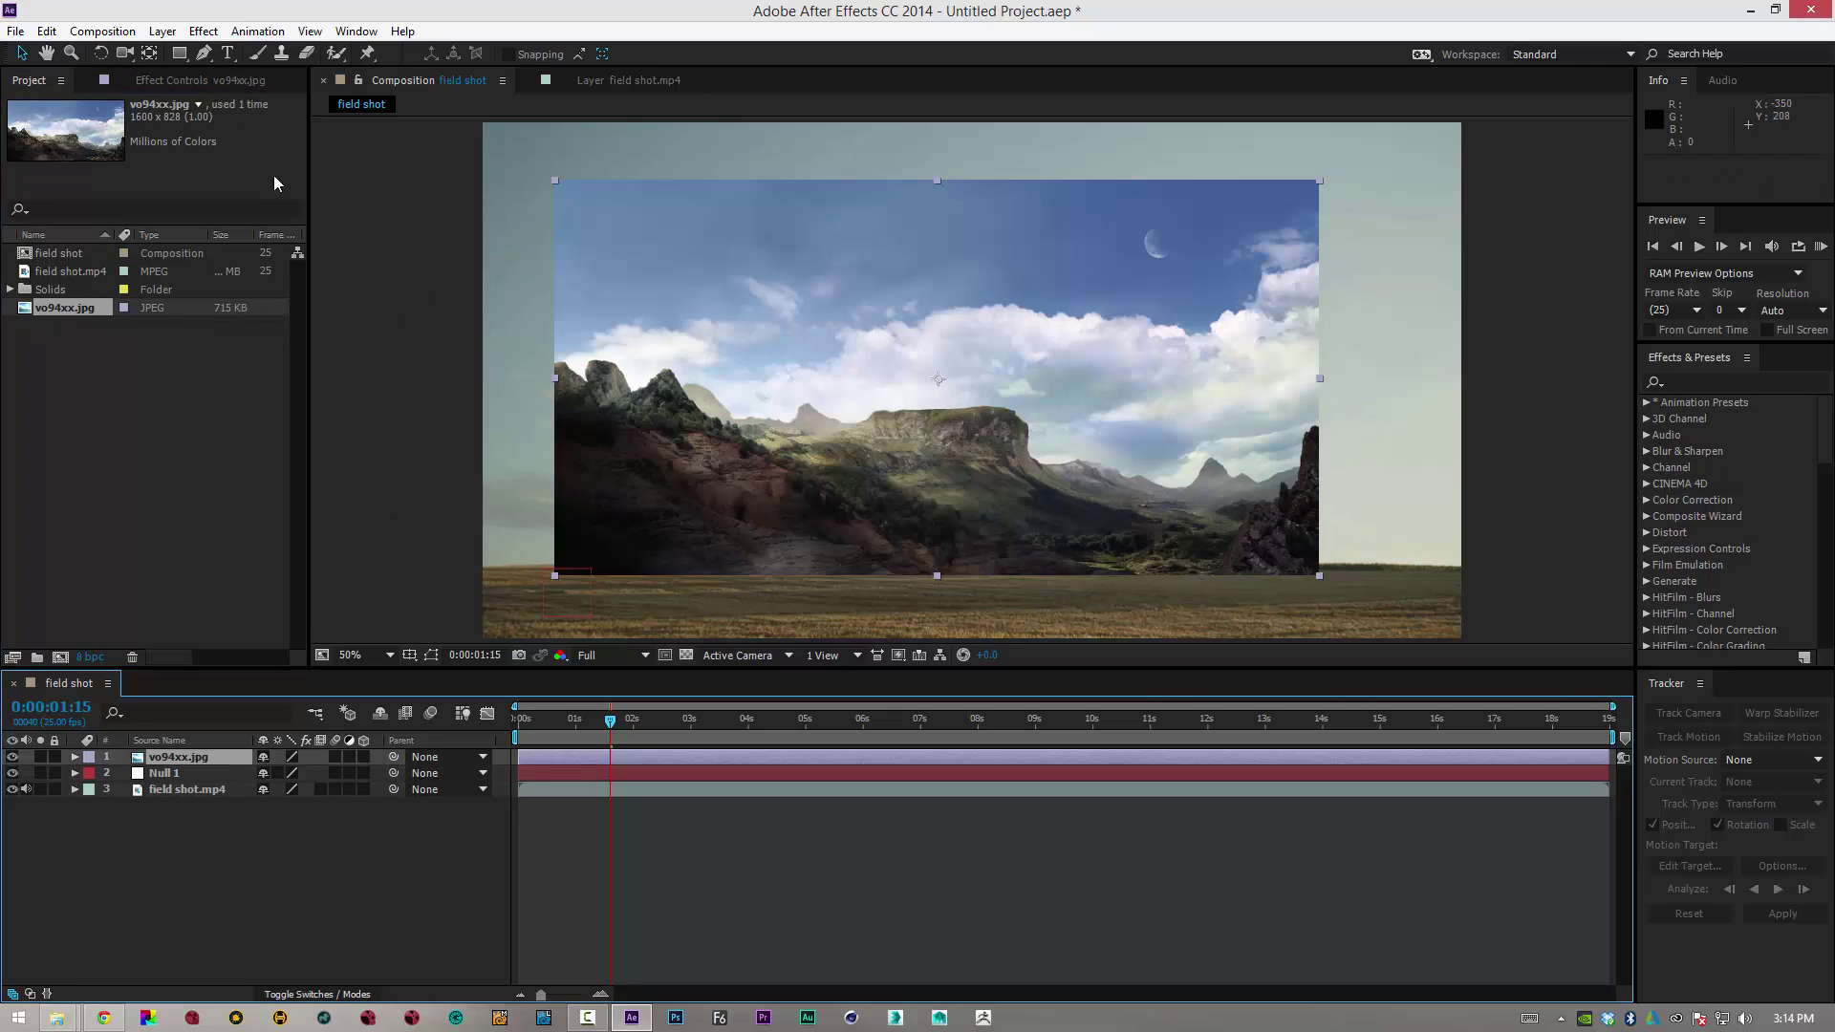
With the Pen tool, trace the mountain ridge from the left peak down to the valley bottom
{"action": "left_click", "coordinate": [201, 54]}
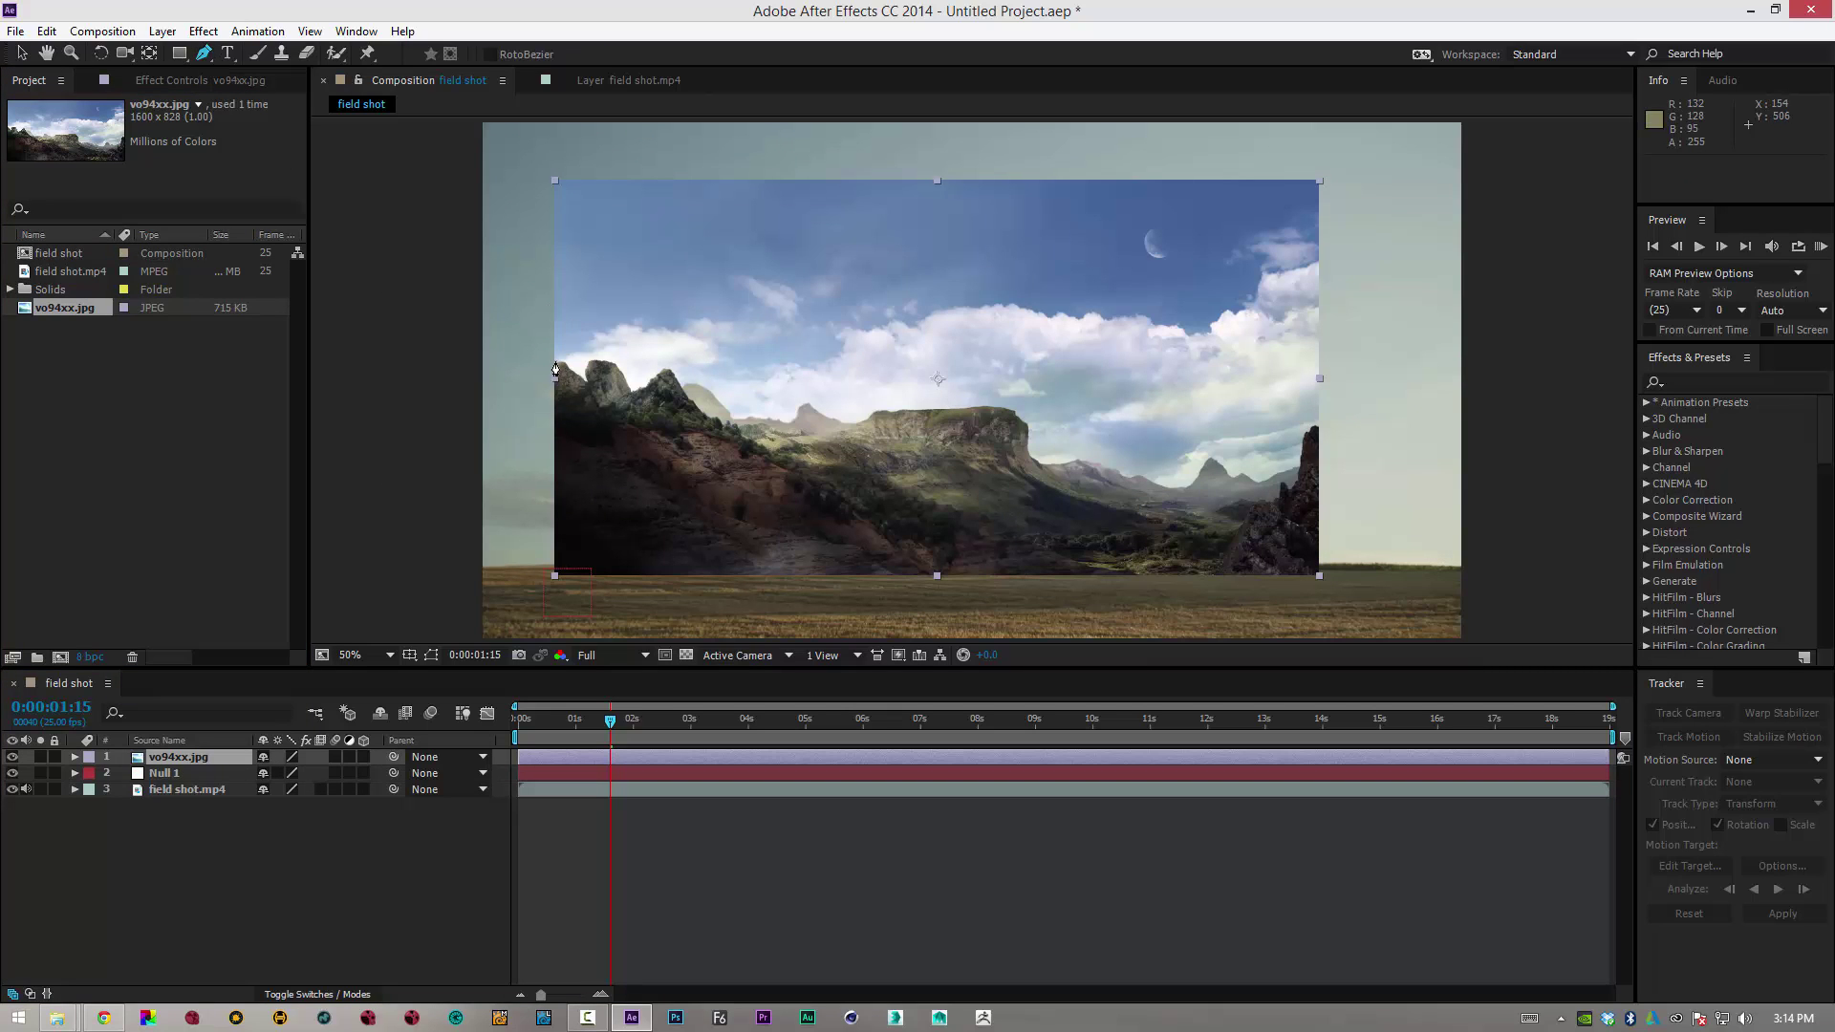
{"action": "left_click", "coordinate": [556, 360]}
{"action": "left_click", "coordinate": [574, 371]}
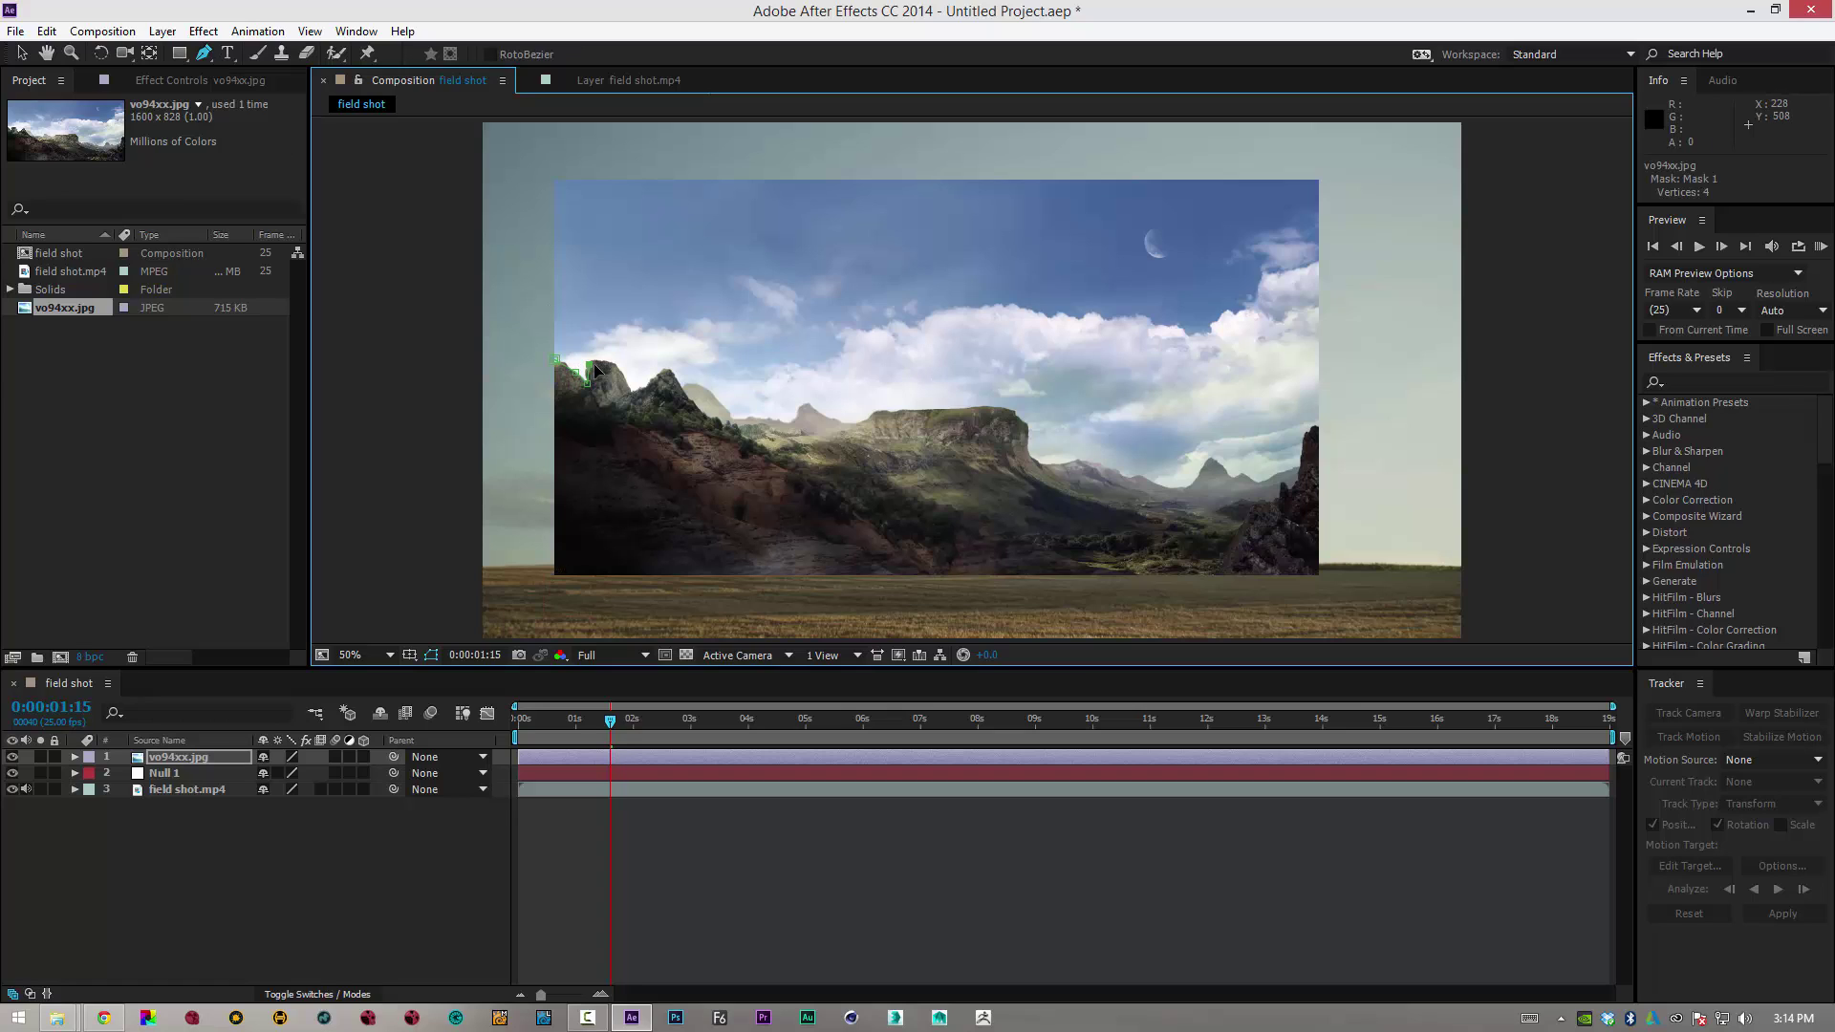
{"action": "left_click", "coordinate": [606, 360]}
{"action": "left_click", "coordinate": [664, 367]}
{"action": "left_click", "coordinate": [675, 375]}
{"action": "left_click", "coordinate": [729, 431]}
{"action": "left_click", "coordinate": [769, 452]}
{"action": "left_click", "coordinate": [821, 479]}
{"action": "left_click_drag", "start_coordinate": [870, 478], "coordinate": [894, 490]}
{"action": "left_click", "coordinate": [945, 503]}
{"action": "left_click", "coordinate": [986, 523]}
{"action": "left_click", "coordinate": [1038, 547]}
{"action": "left_click", "coordinate": [1107, 569]}
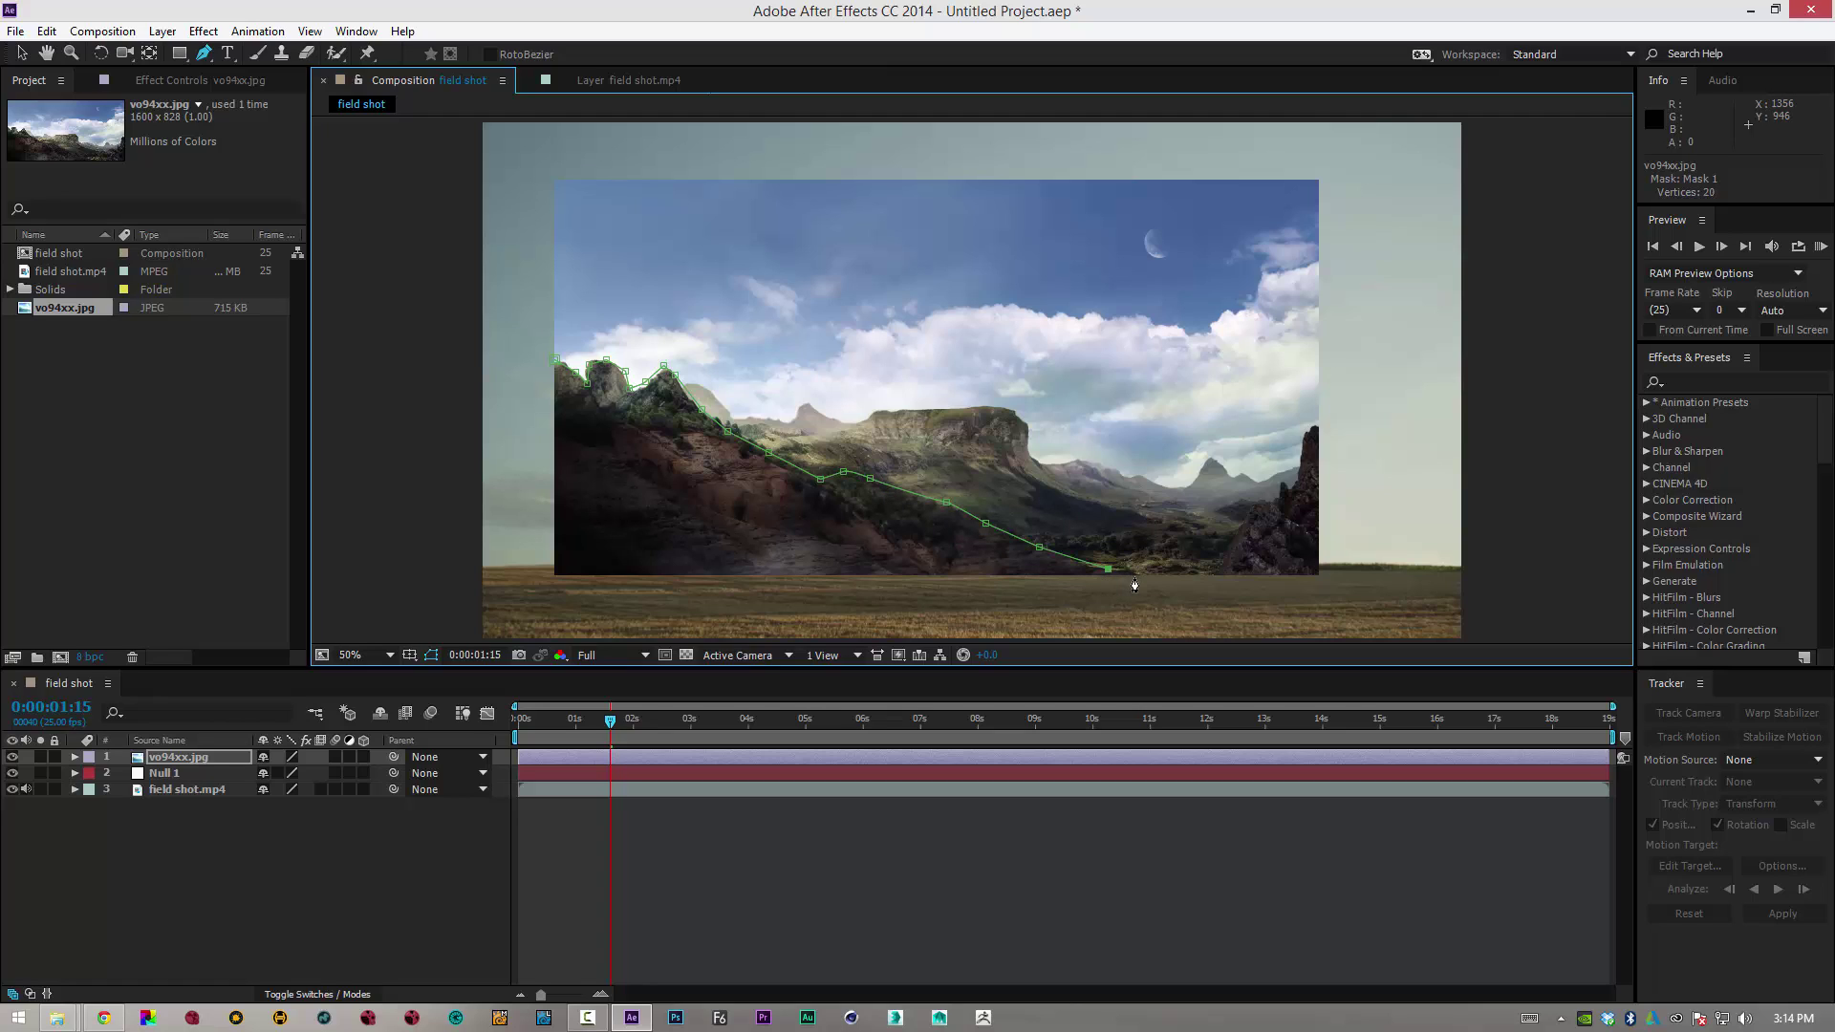
Trace up the right-hand rock, run along the bottom, and close the mask on the first point
{"action": "left_click", "coordinate": [1136, 574]}
{"action": "left_click", "coordinate": [1206, 575]}
{"action": "left_click", "coordinate": [1228, 545]}
{"action": "left_click", "coordinate": [1275, 498]}
{"action": "left_click", "coordinate": [1279, 484]}
{"action": "left_click", "coordinate": [1290, 485]}
{"action": "left_click", "coordinate": [1301, 447]}
{"action": "left_click", "coordinate": [1306, 424]}
{"action": "left_click", "coordinate": [1322, 425]}
{"action": "left_click", "coordinate": [1322, 578]}
{"action": "left_click", "coordinate": [554, 574]}
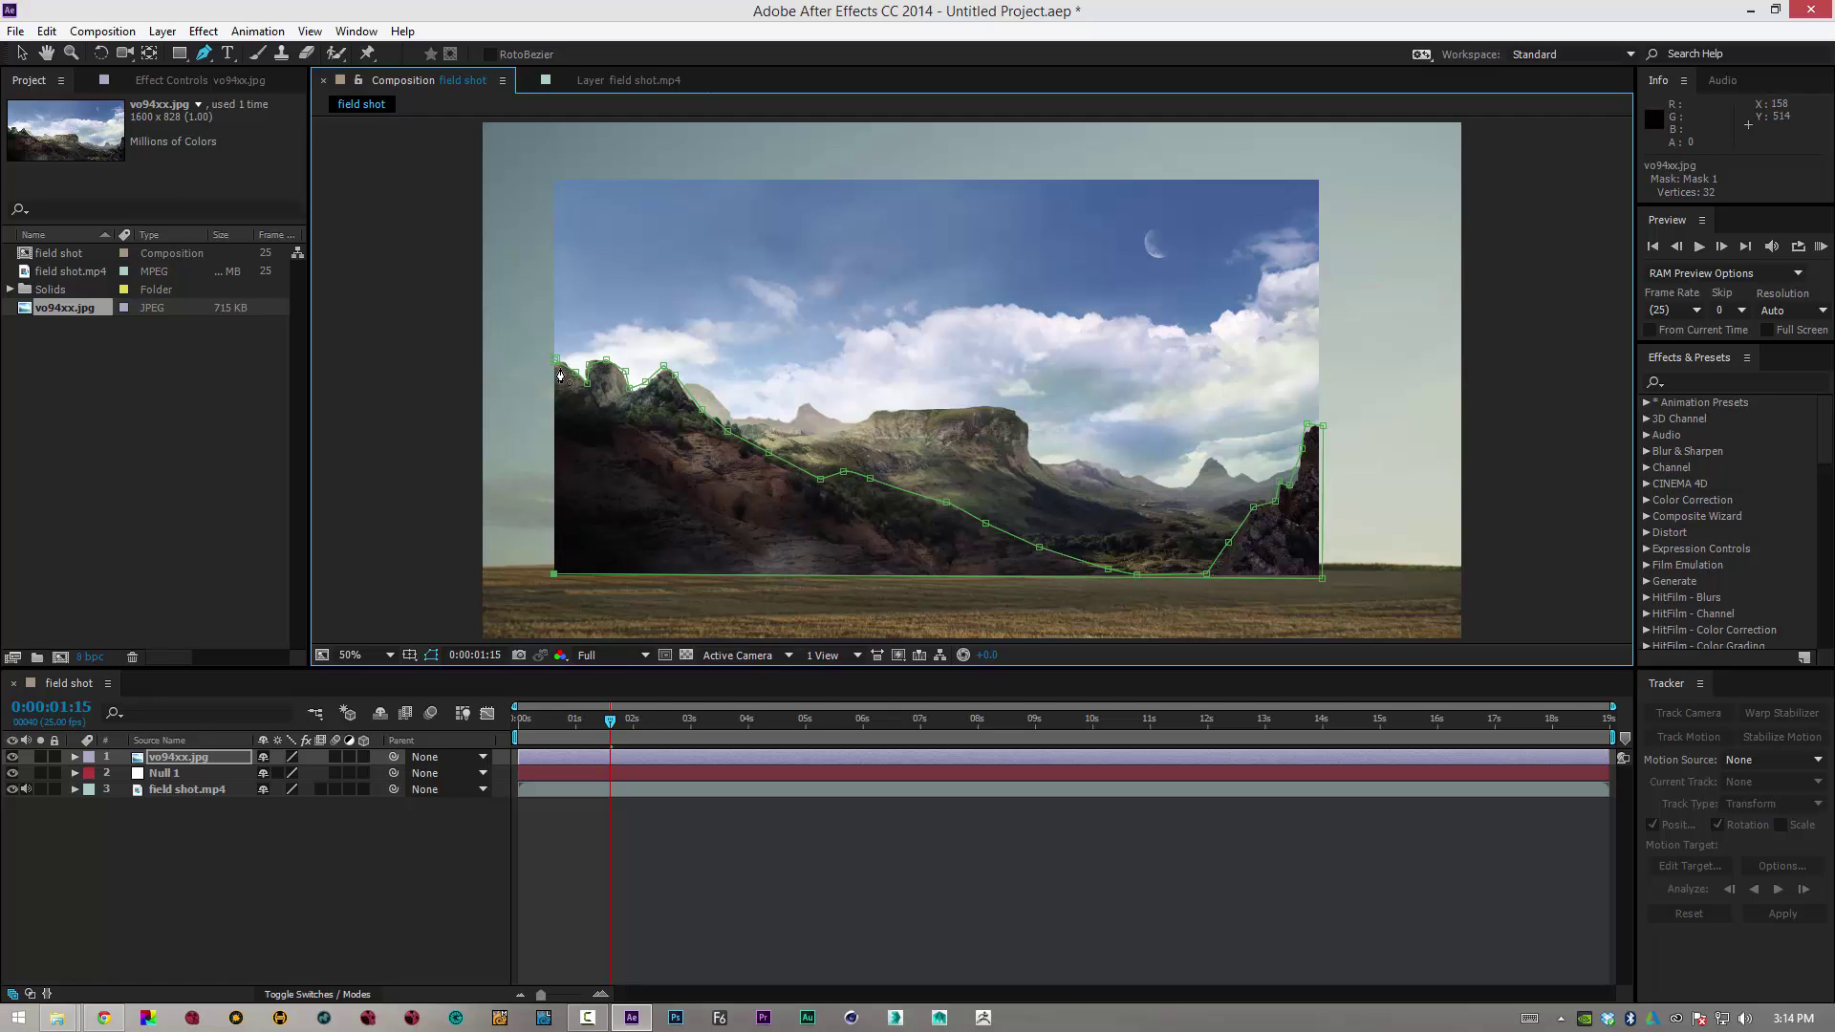
{"action": "left_click", "coordinate": [553, 362]}
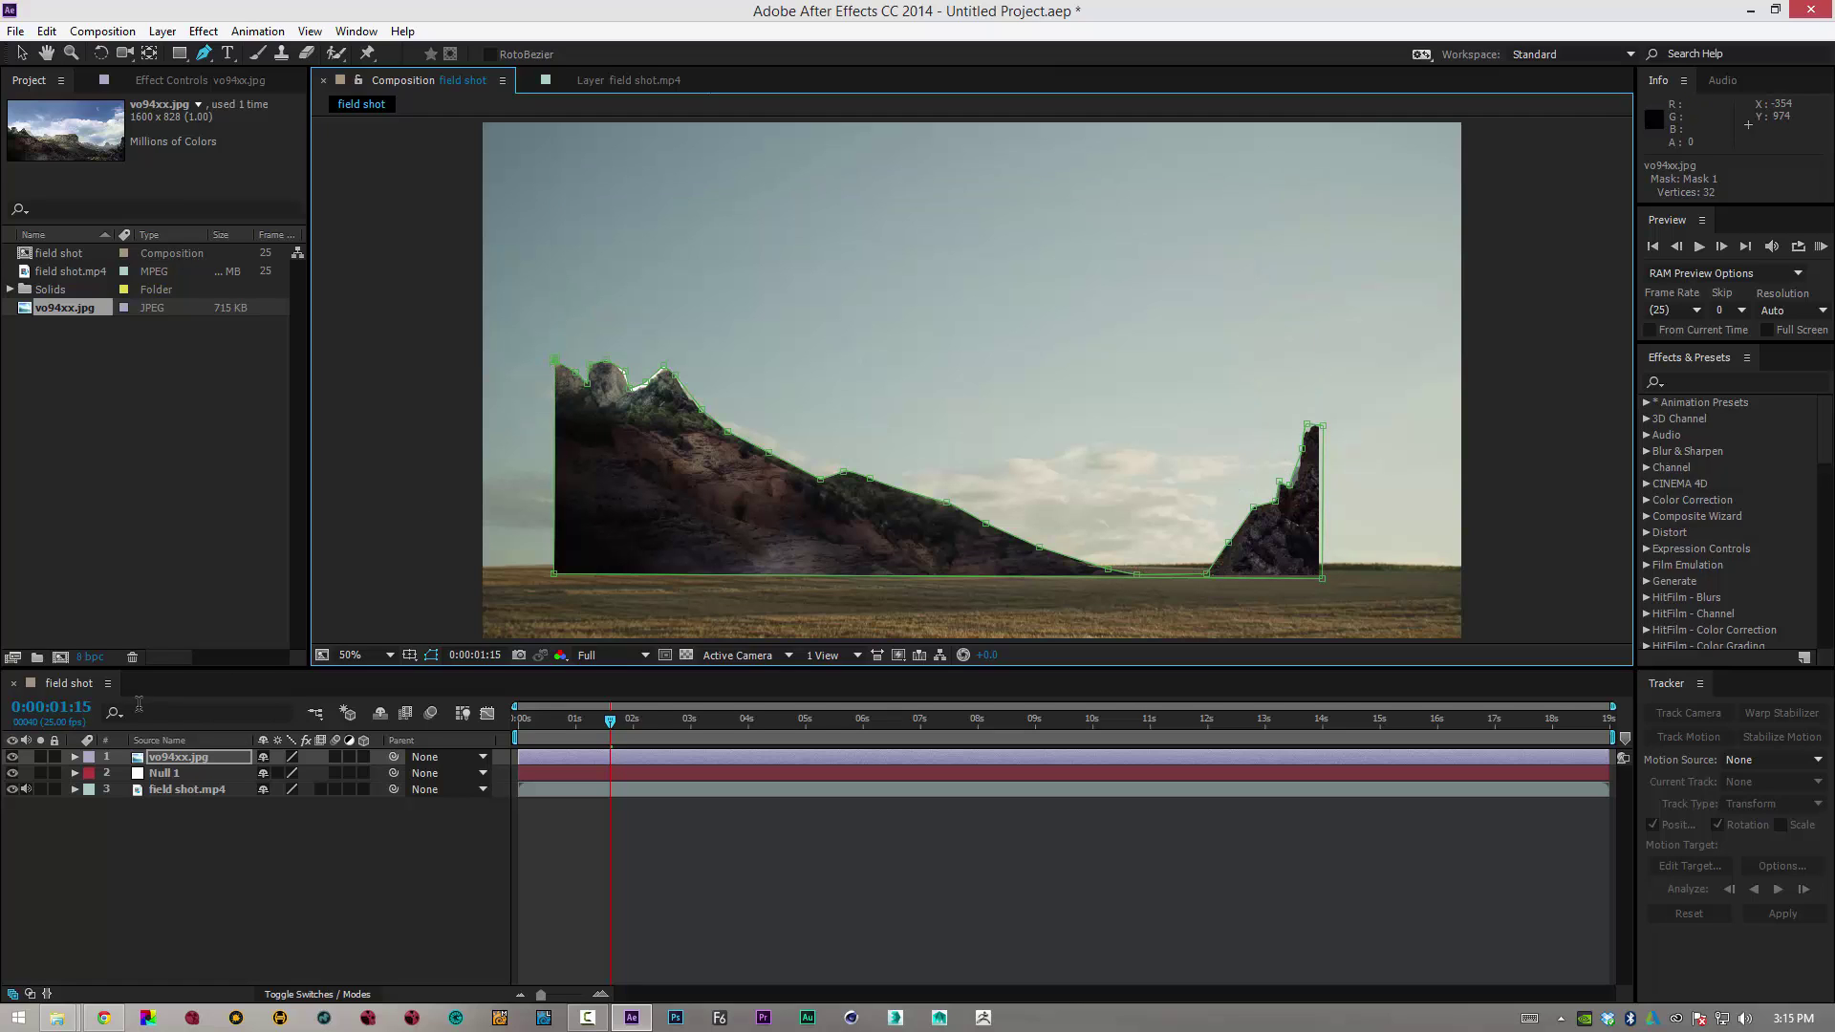
{"action": "left_click", "coordinate": [191, 754]}
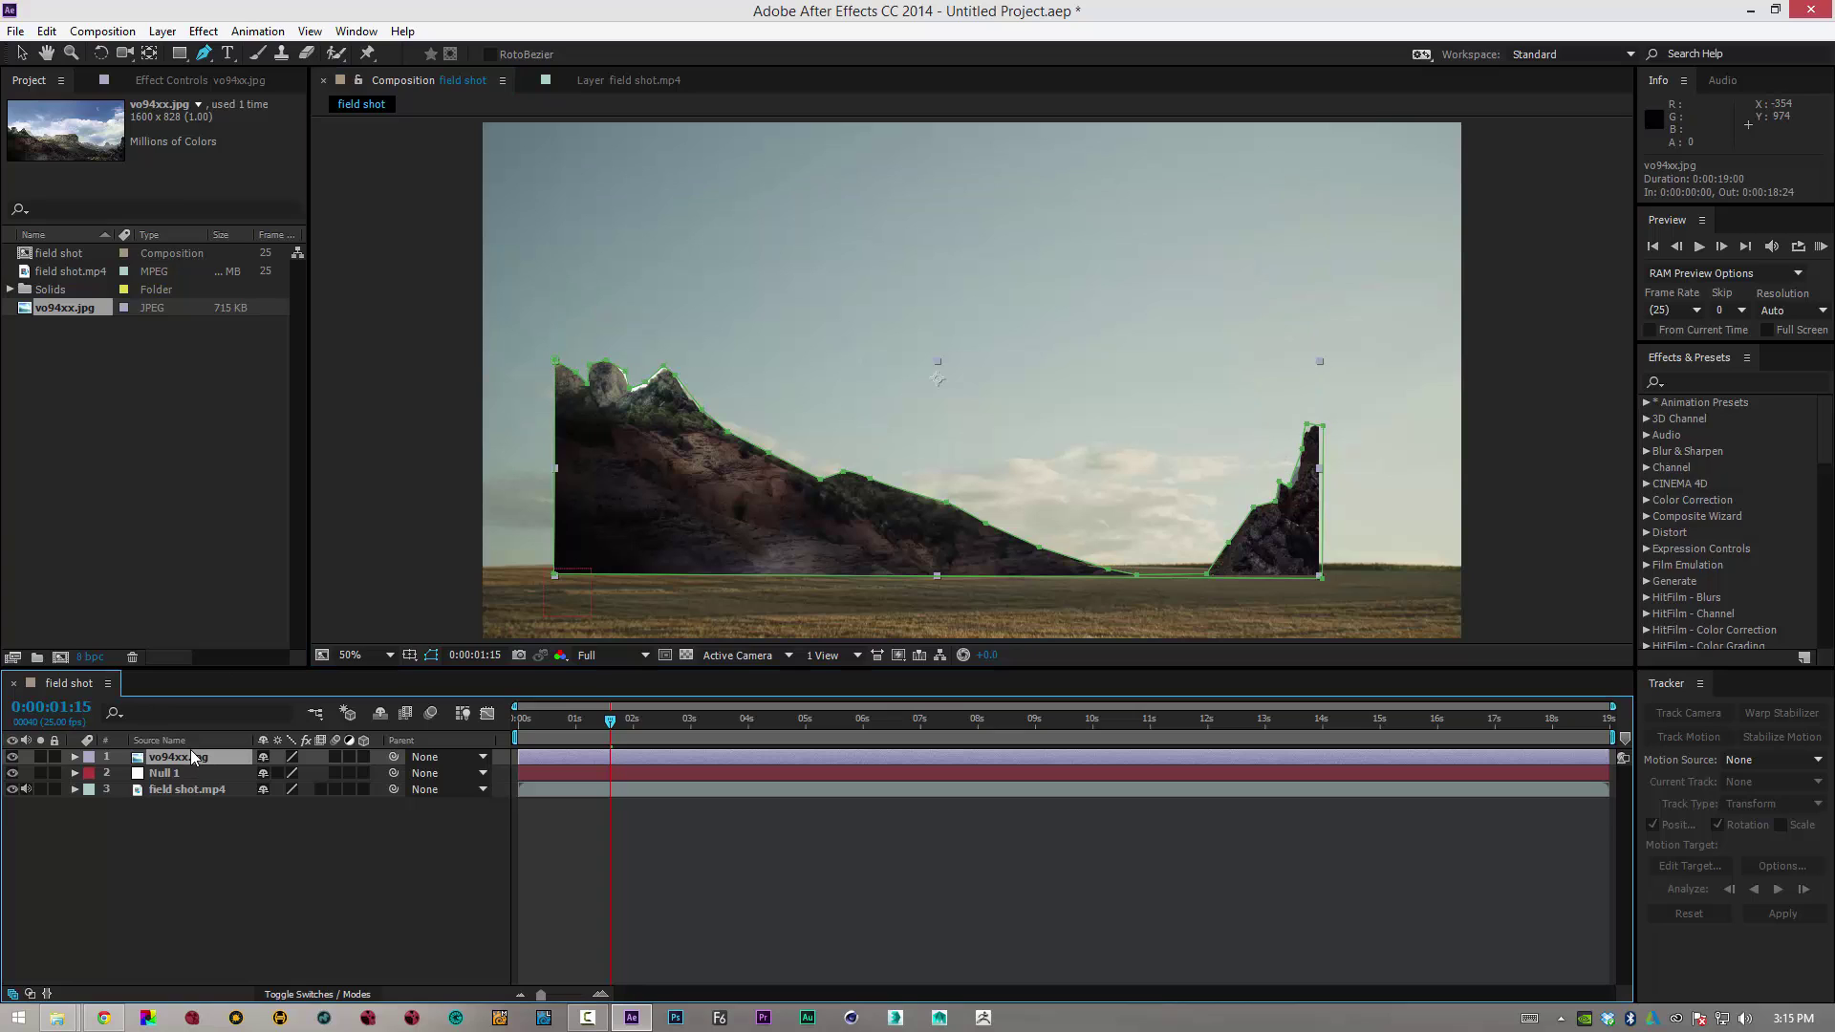
Give Mask 1 a 36 px feather and nudge a bottom-edge mask vertex upward
{"action": "key", "text": "f"}
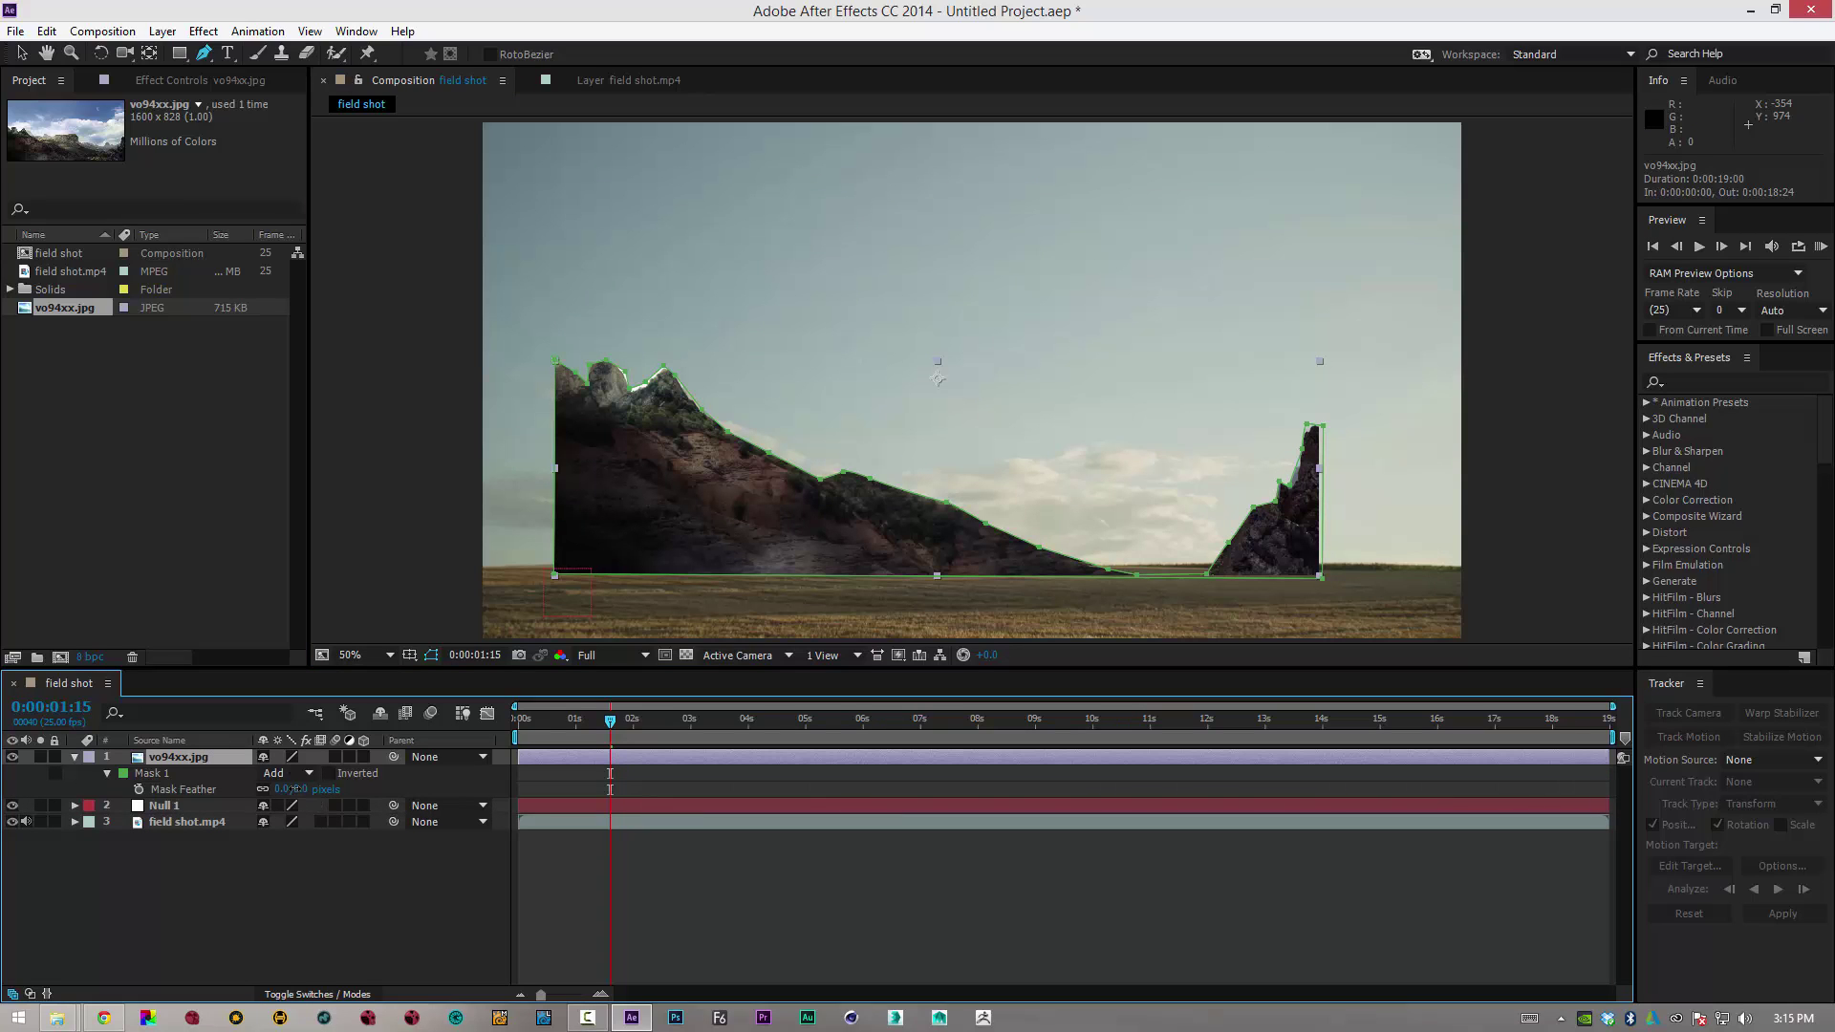
{"action": "left_click_drag", "start_coordinate": [294, 789], "coordinate": [329, 772]}
{"action": "left_click", "coordinate": [21, 54]}
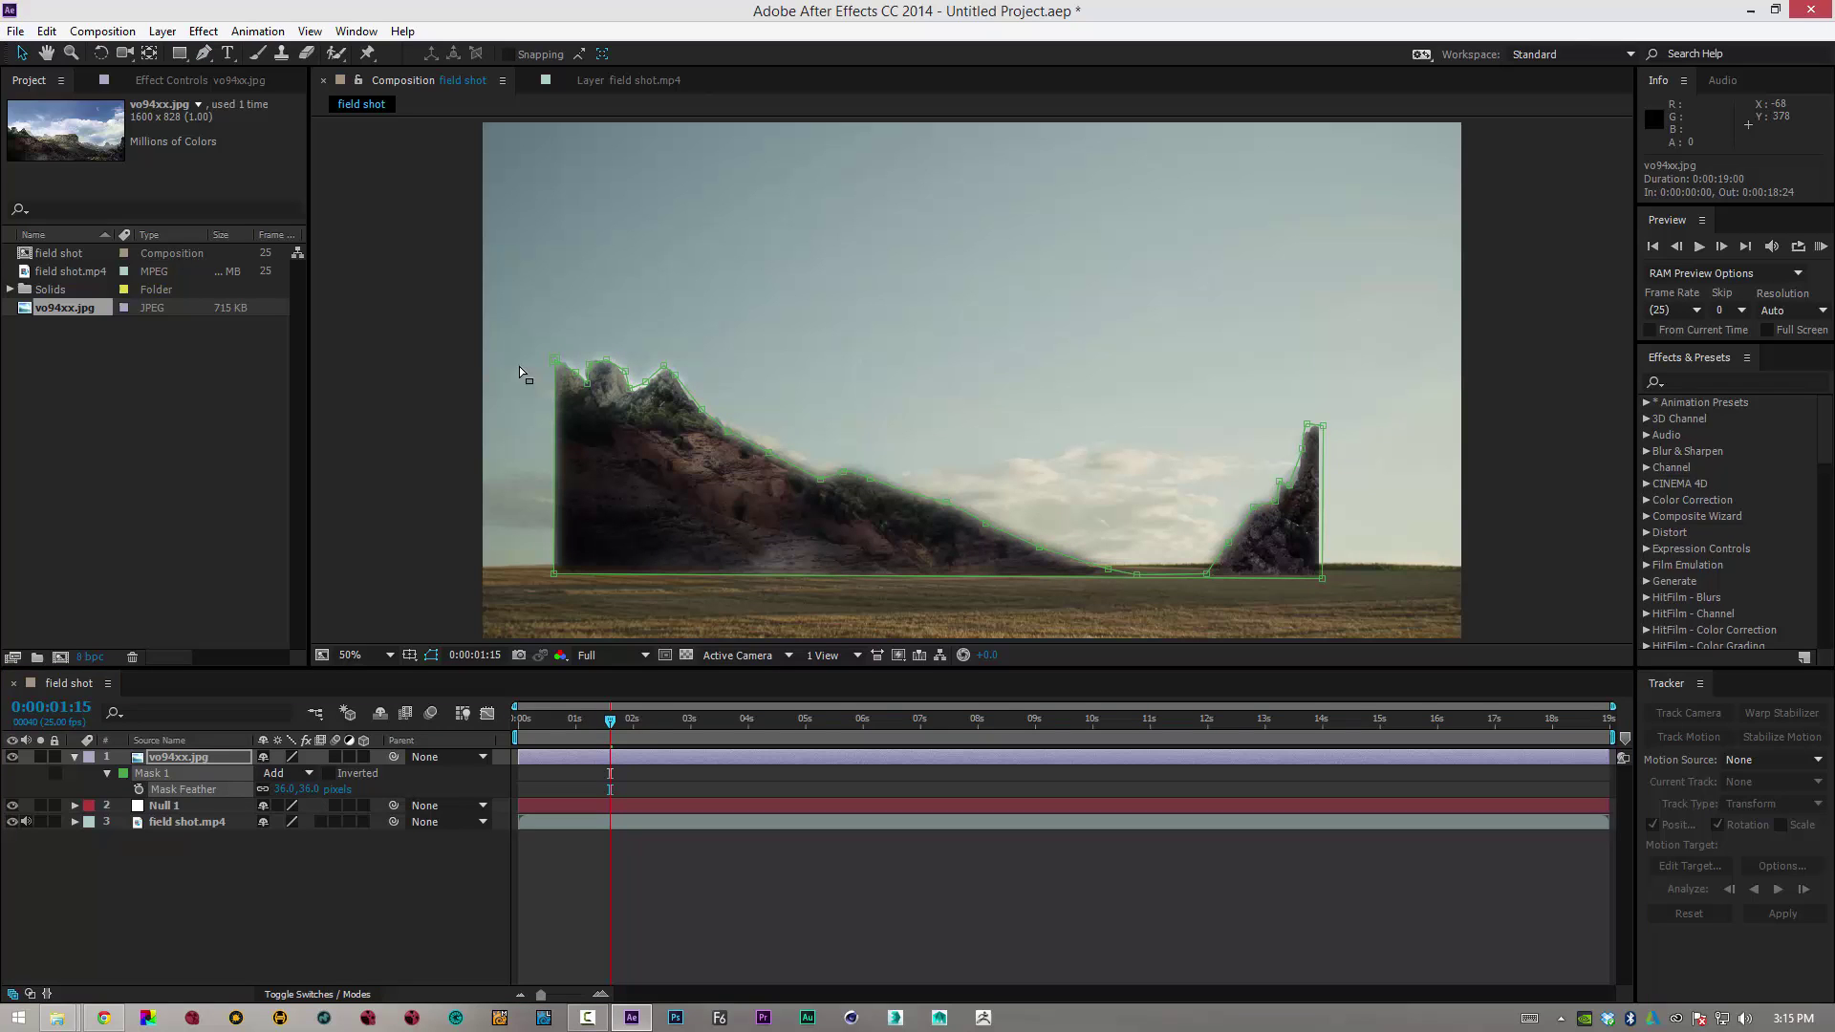
{"action": "left_click", "coordinate": [653, 392]}
{"action": "left_click_drag", "start_coordinate": [653, 391], "coordinate": [653, 390]}
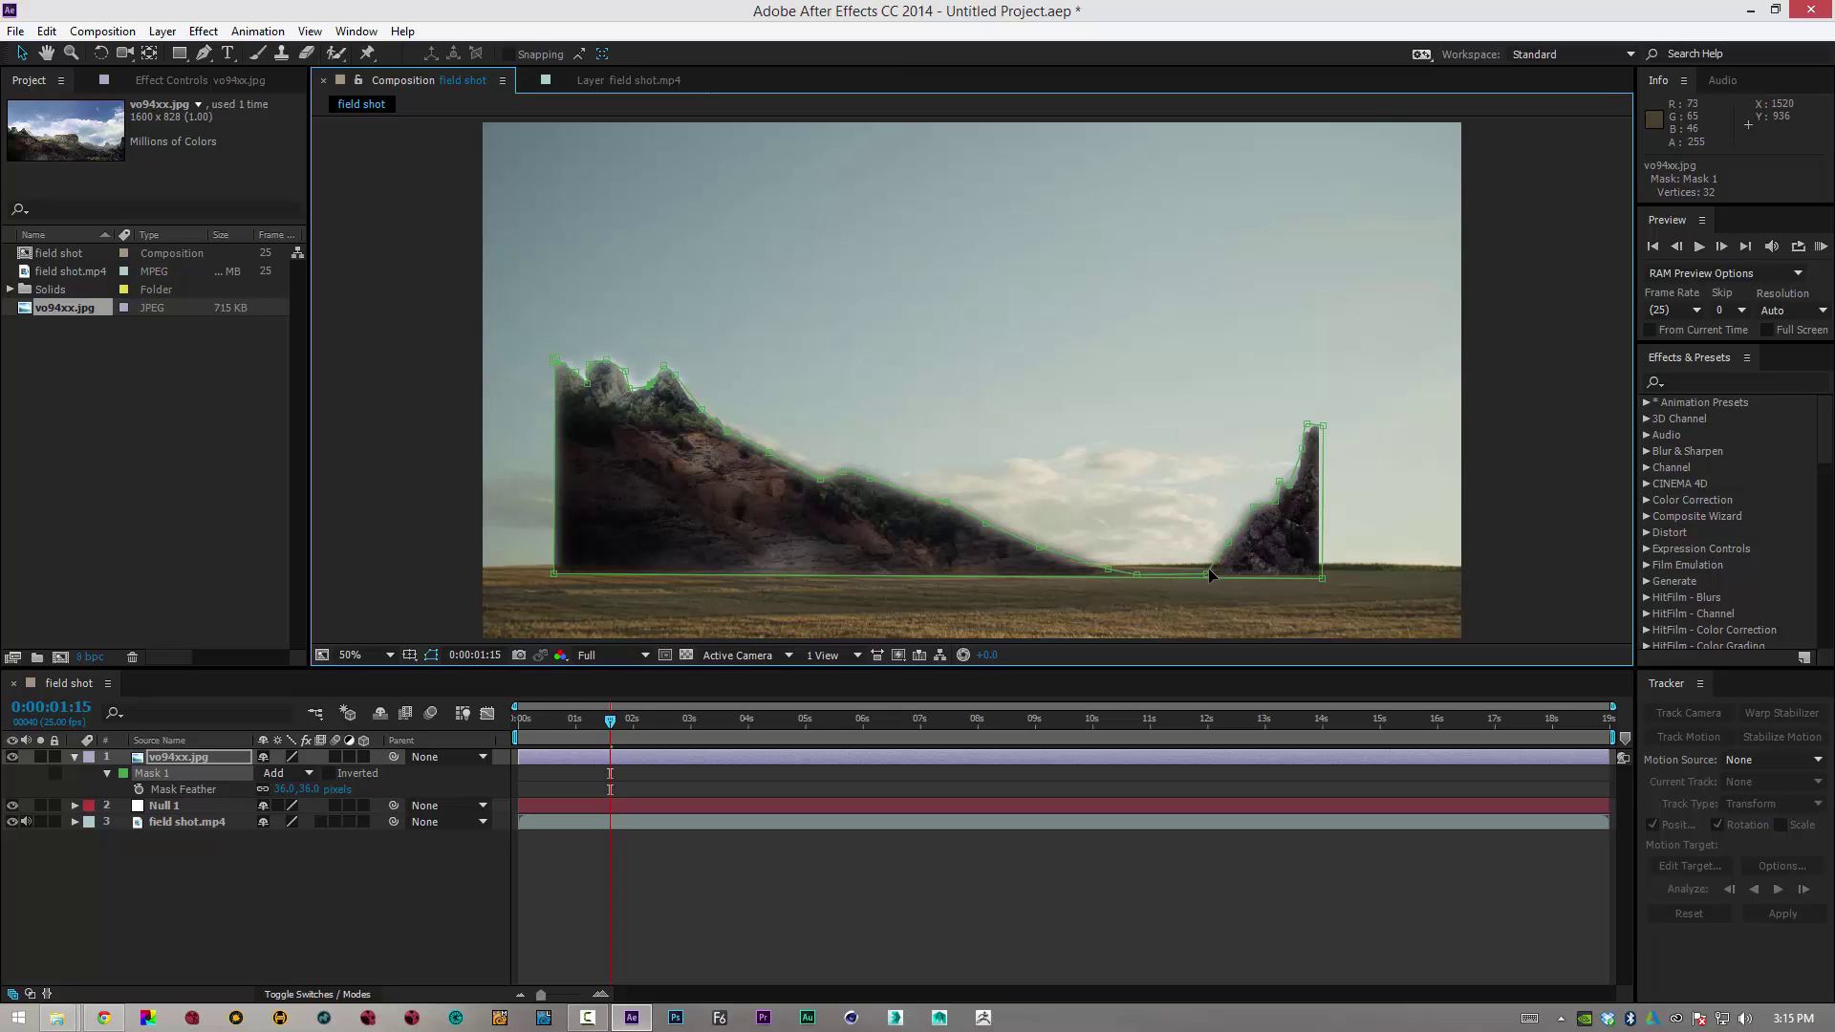
{"action": "mouse_move", "coordinate": [1205, 570]}
{"action": "left_mouse_down"}
{"action": "mouse_move", "coordinate": [1137, 566]}
{"action": "mouse_move", "coordinate": [1212, 562]}
{"action": "left_mouse_up"}
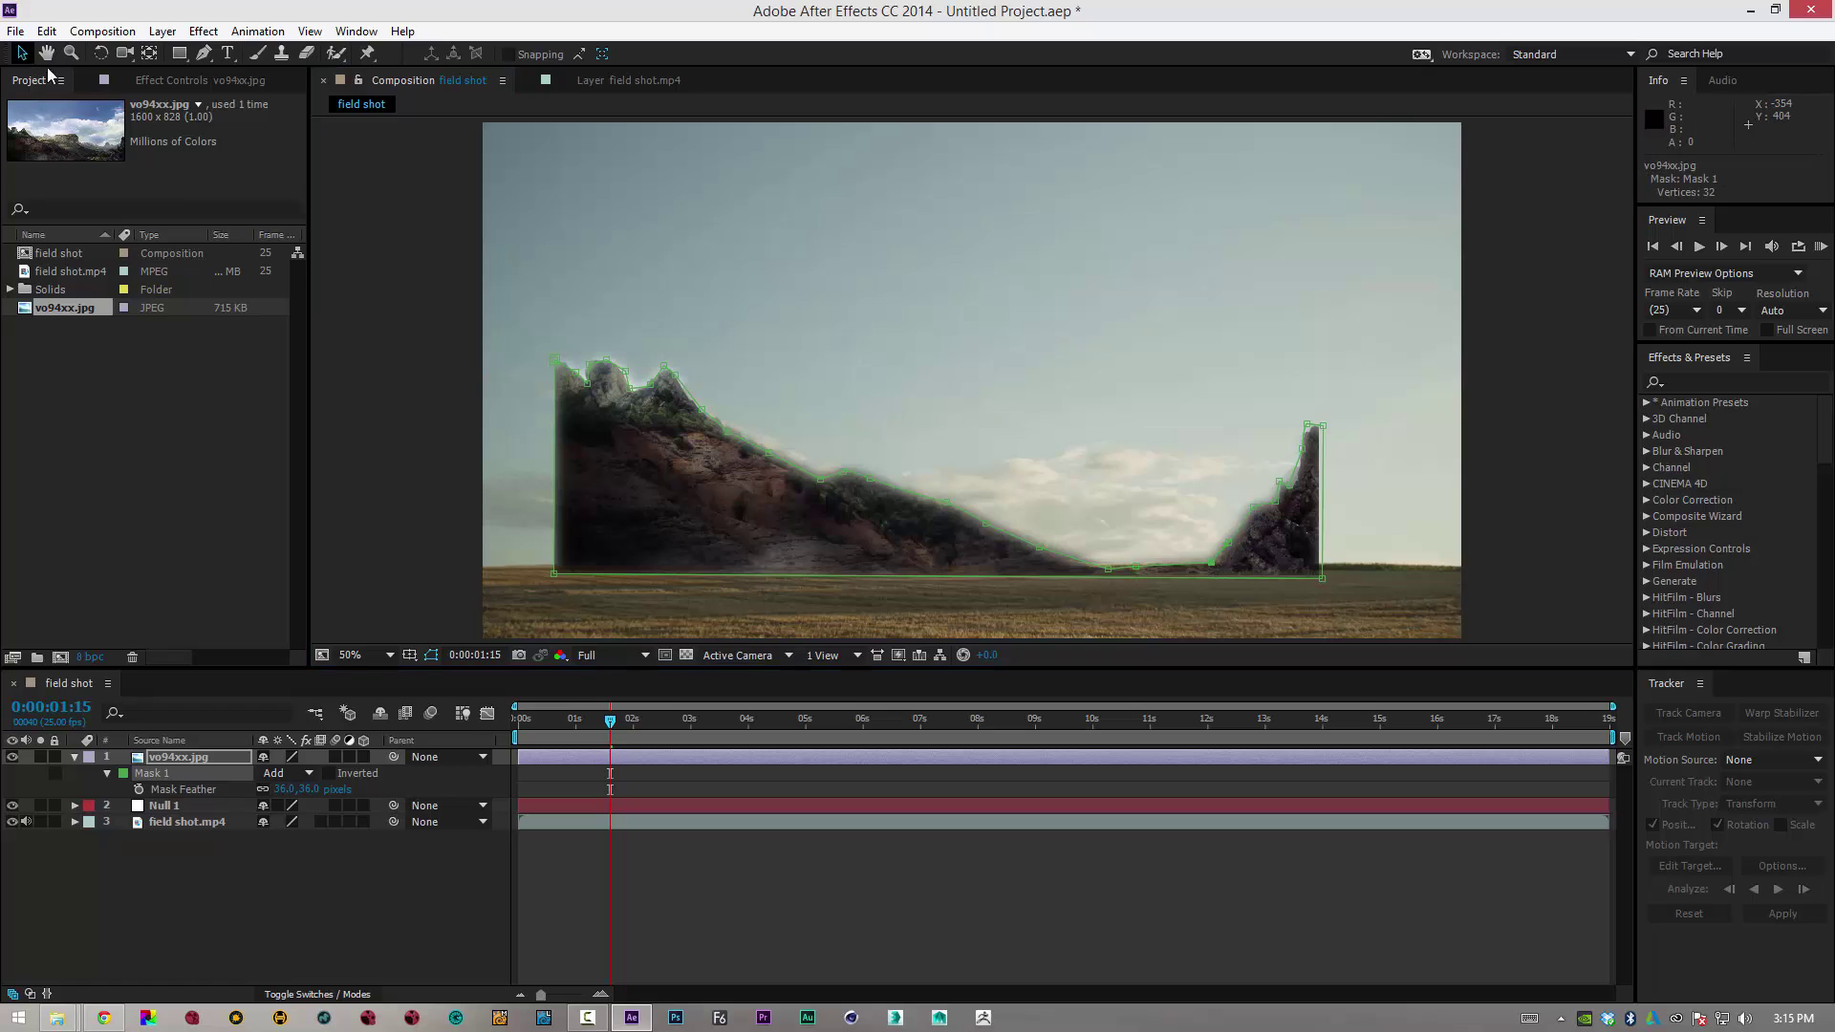
Free-transform the mask, enlarging it and raising it to sit on the horizon
{"action": "double_click", "coordinate": [1320, 480]}
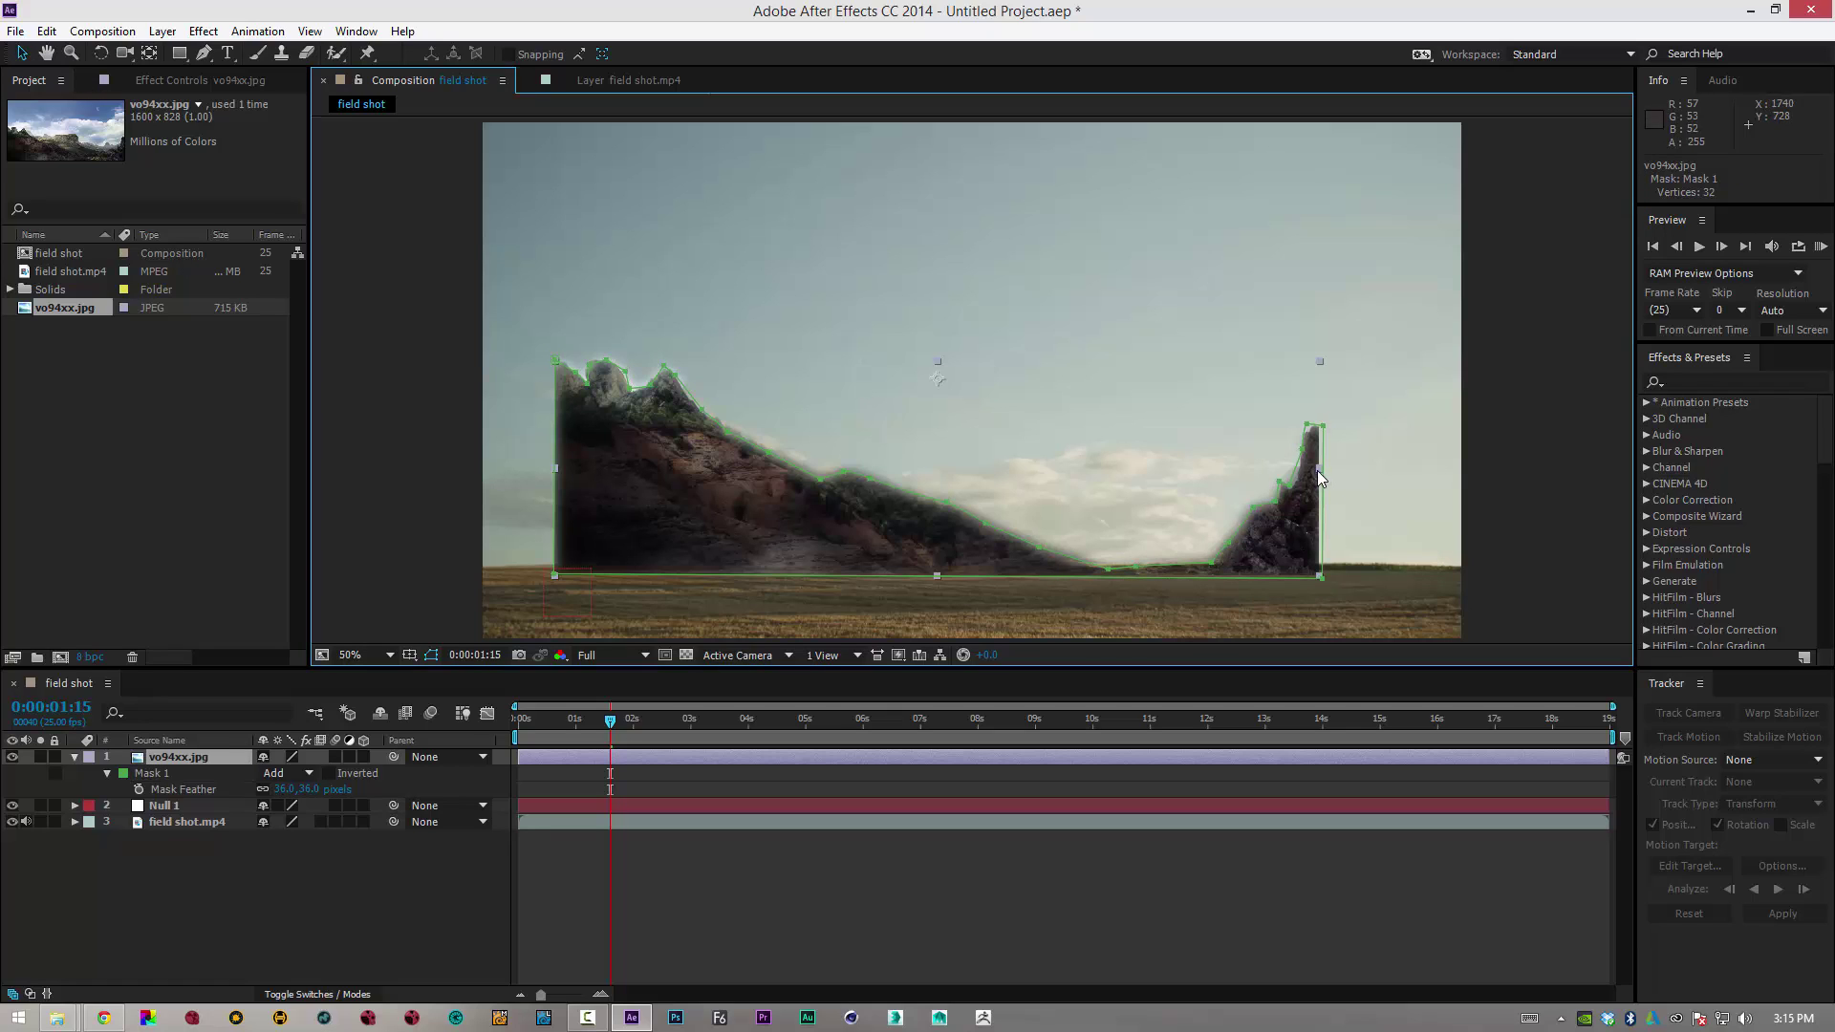
{"action": "left_click_drag", "start_coordinate": [1320, 469], "coordinate": [1328, 472]}
{"action": "key", "text": "ctrl+z"}
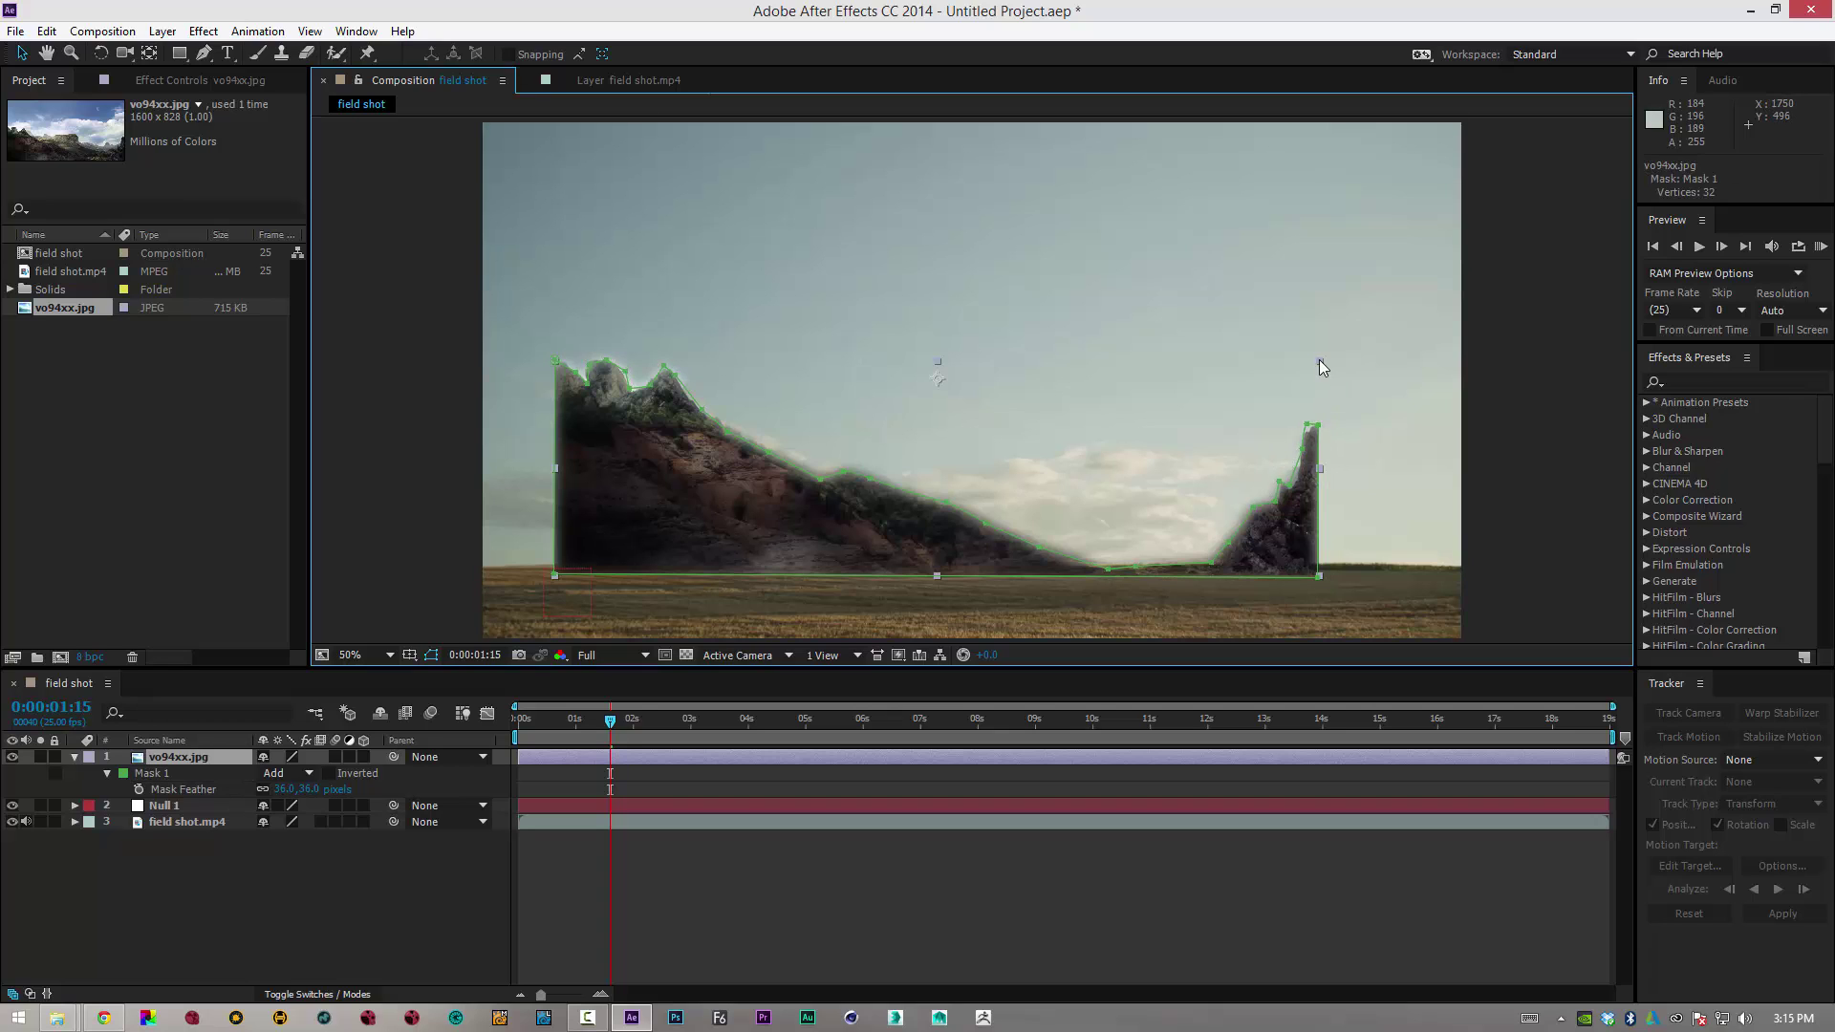
{"action": "left_click_drag", "start_coordinate": [1320, 362], "coordinate": [1419, 362]}
{"action": "left_click_drag", "start_coordinate": [886, 530], "coordinate": [915, 519]}
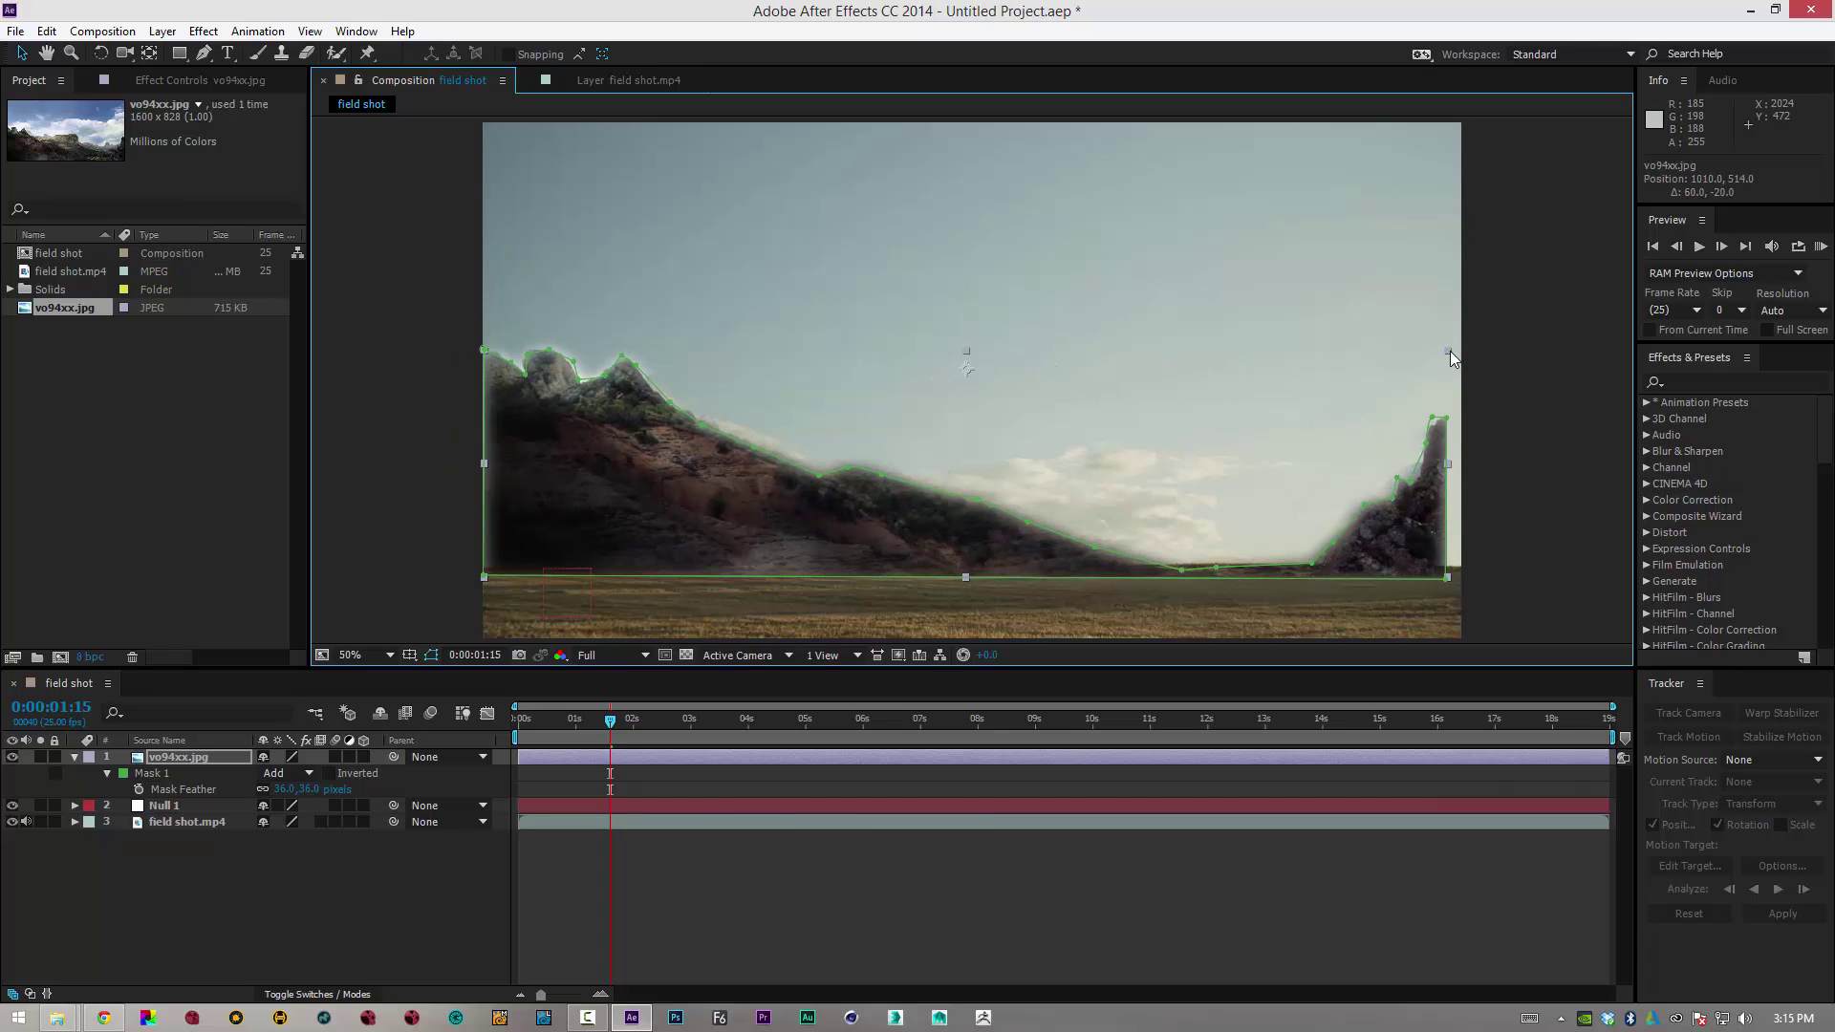
{"action": "left_click_drag", "start_coordinate": [1455, 346], "coordinate": [1458, 348]}
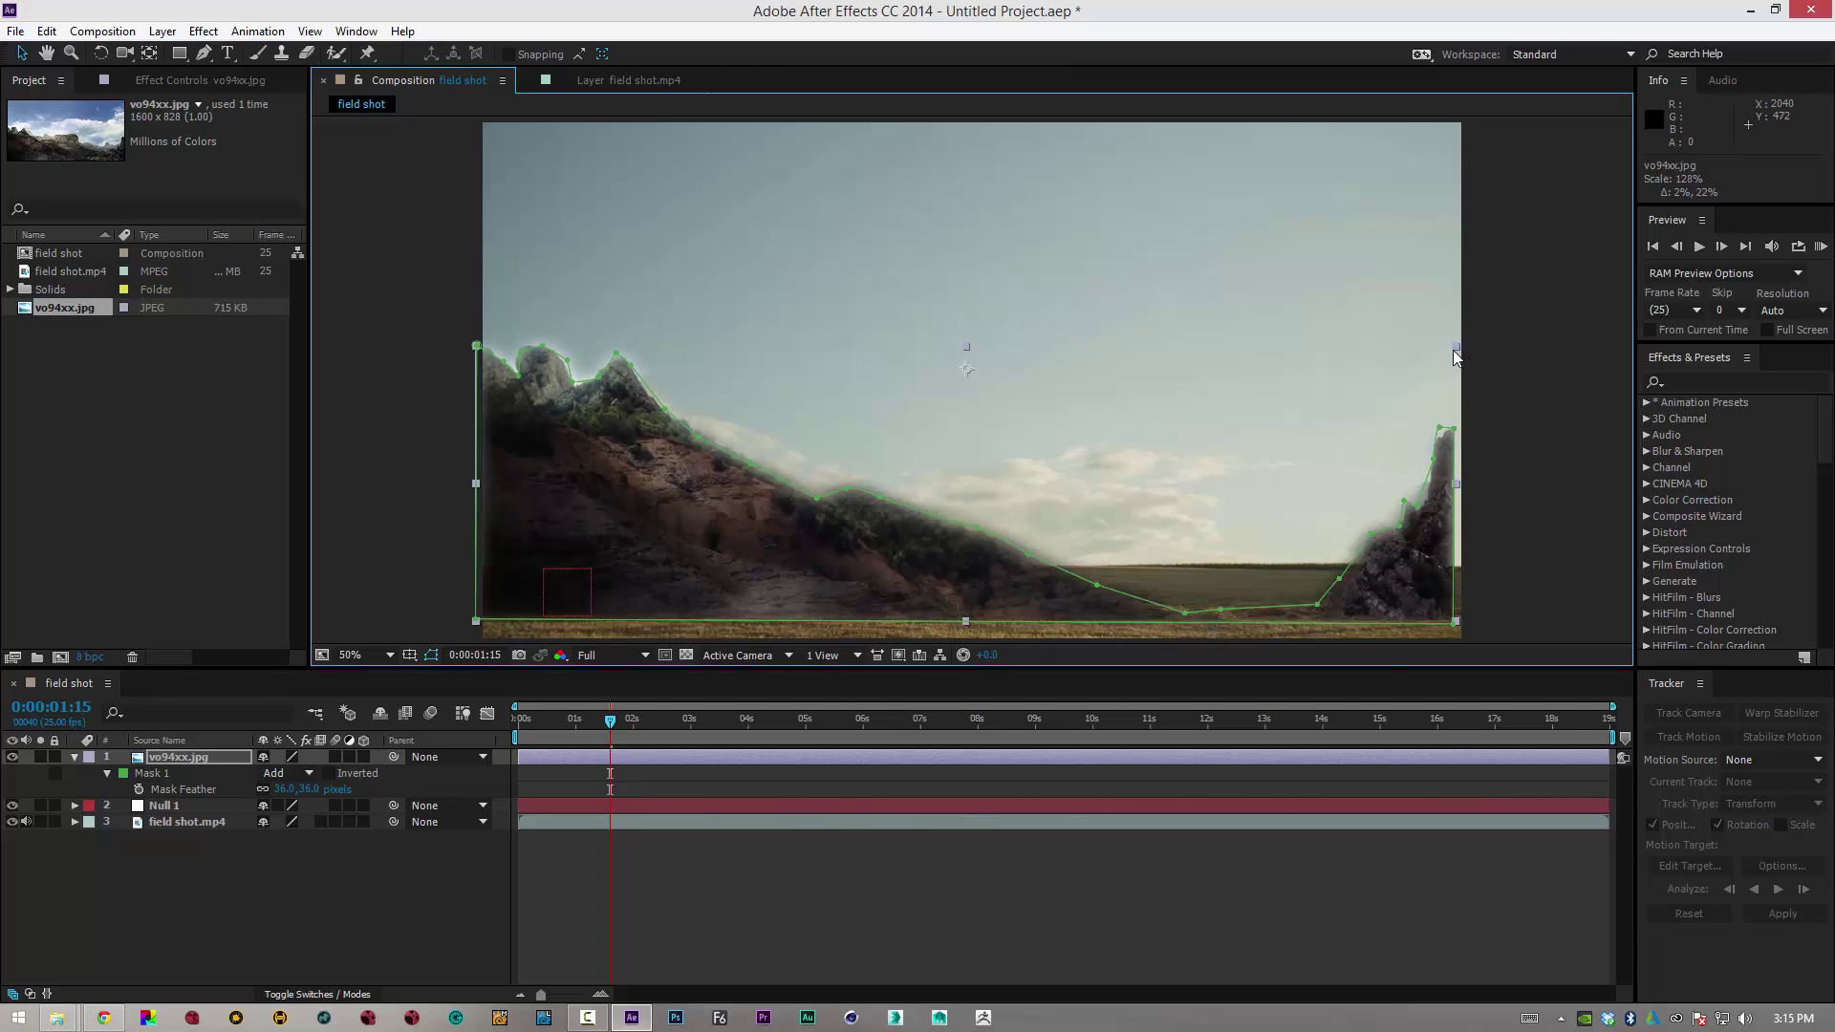
{"action": "left_click_drag", "start_coordinate": [886, 577], "coordinate": [896, 518]}
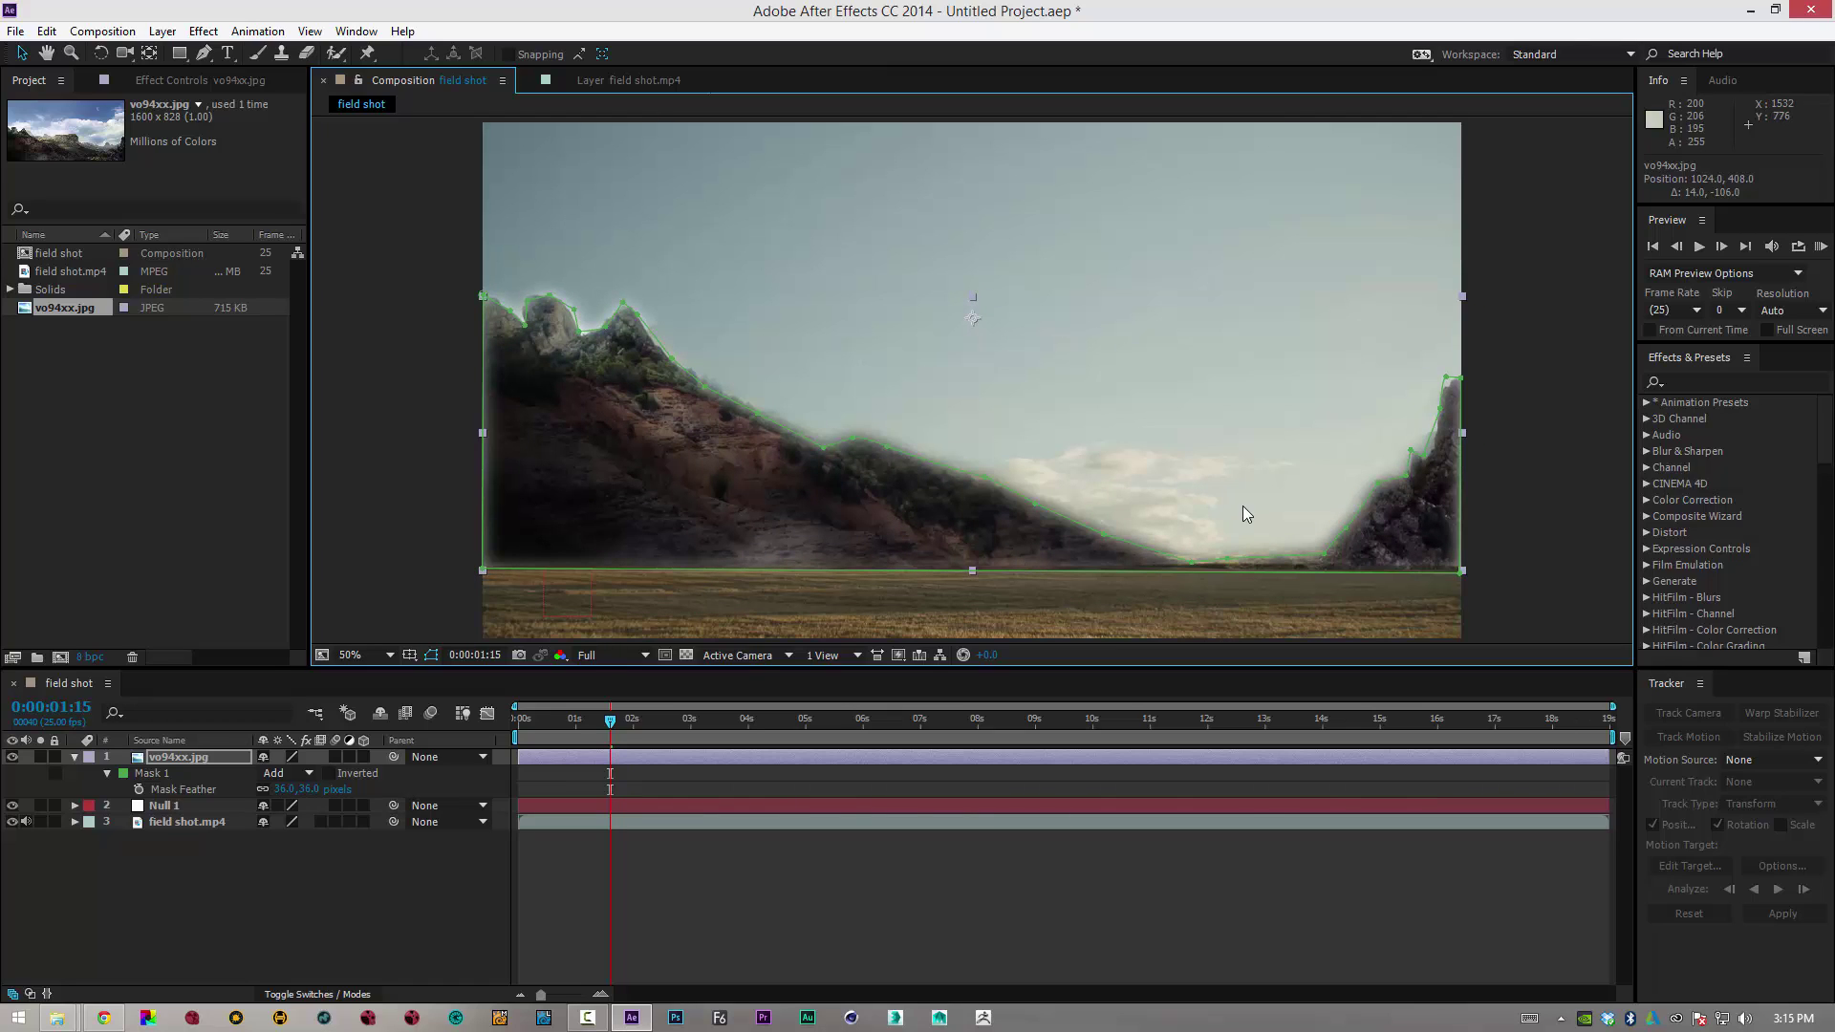
{"action": "double_click", "coordinate": [1462, 570]}
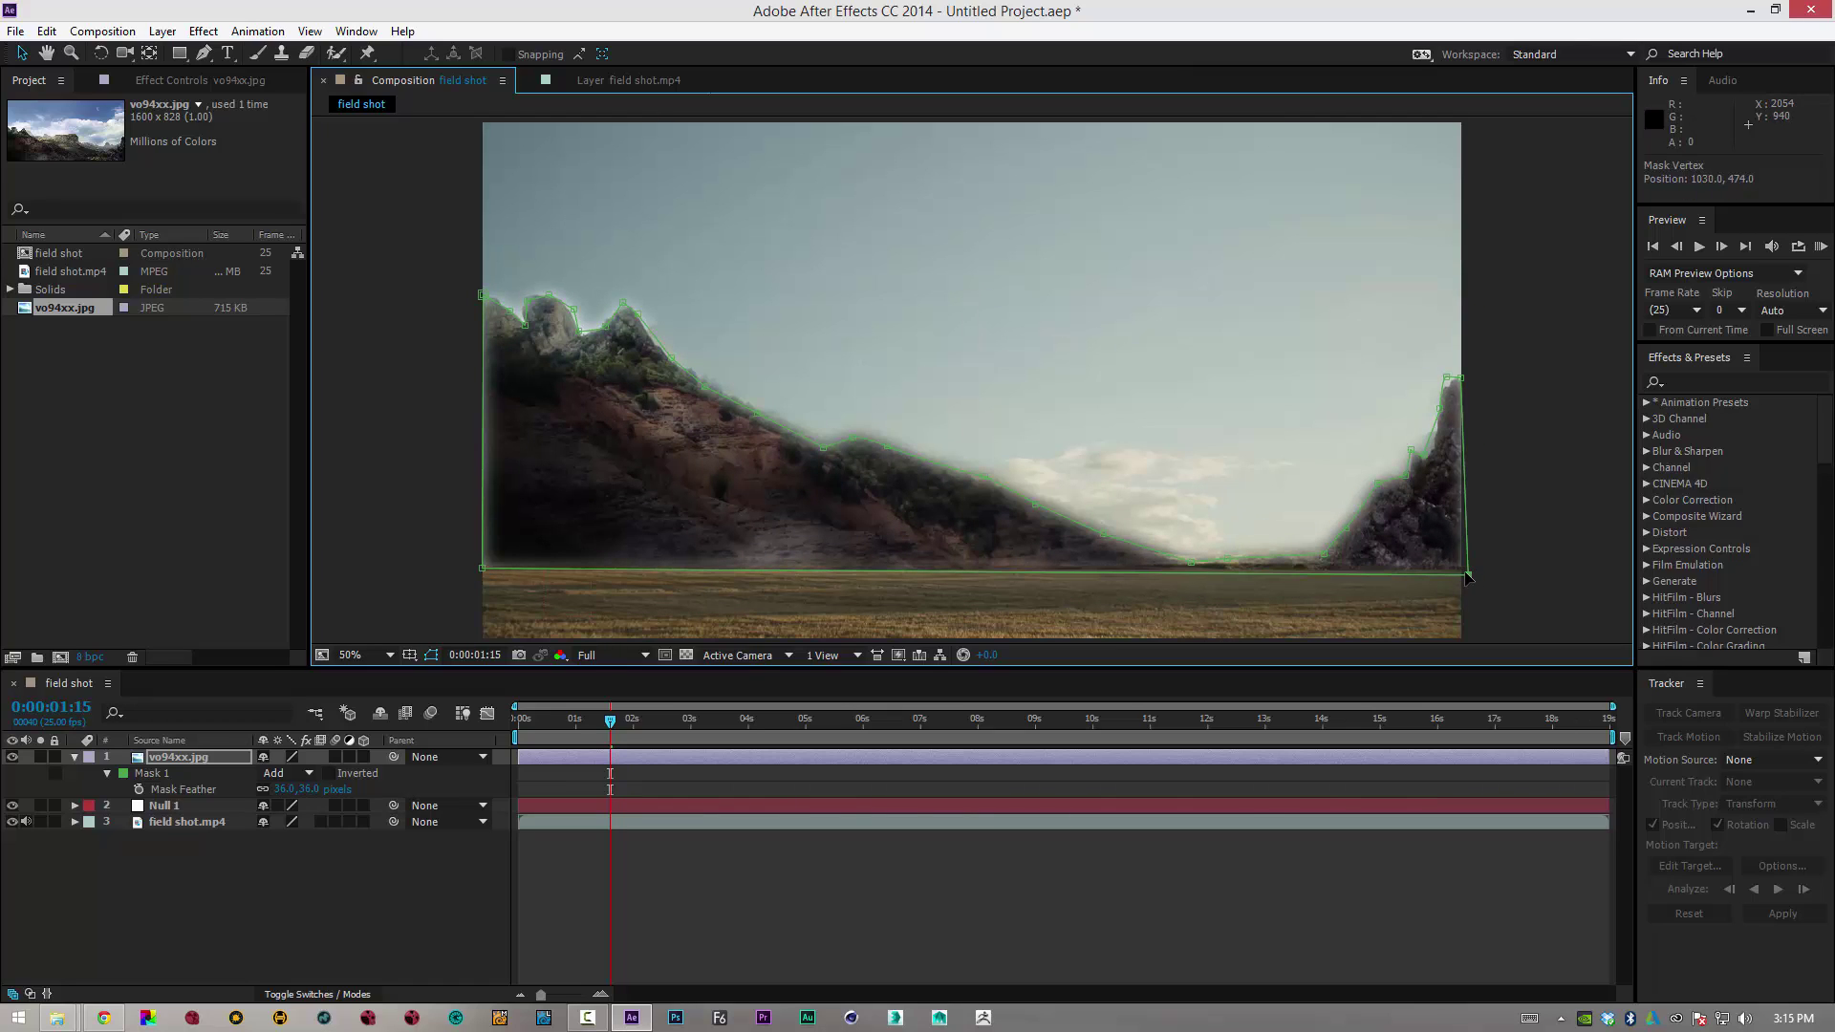
Adjust the mask's right-side corners so the mountains span the full frame width
{"action": "left_click_drag", "start_coordinate": [1462, 571], "coordinate": [1440, 564]}
{"action": "key", "text": "ctrl+t"}
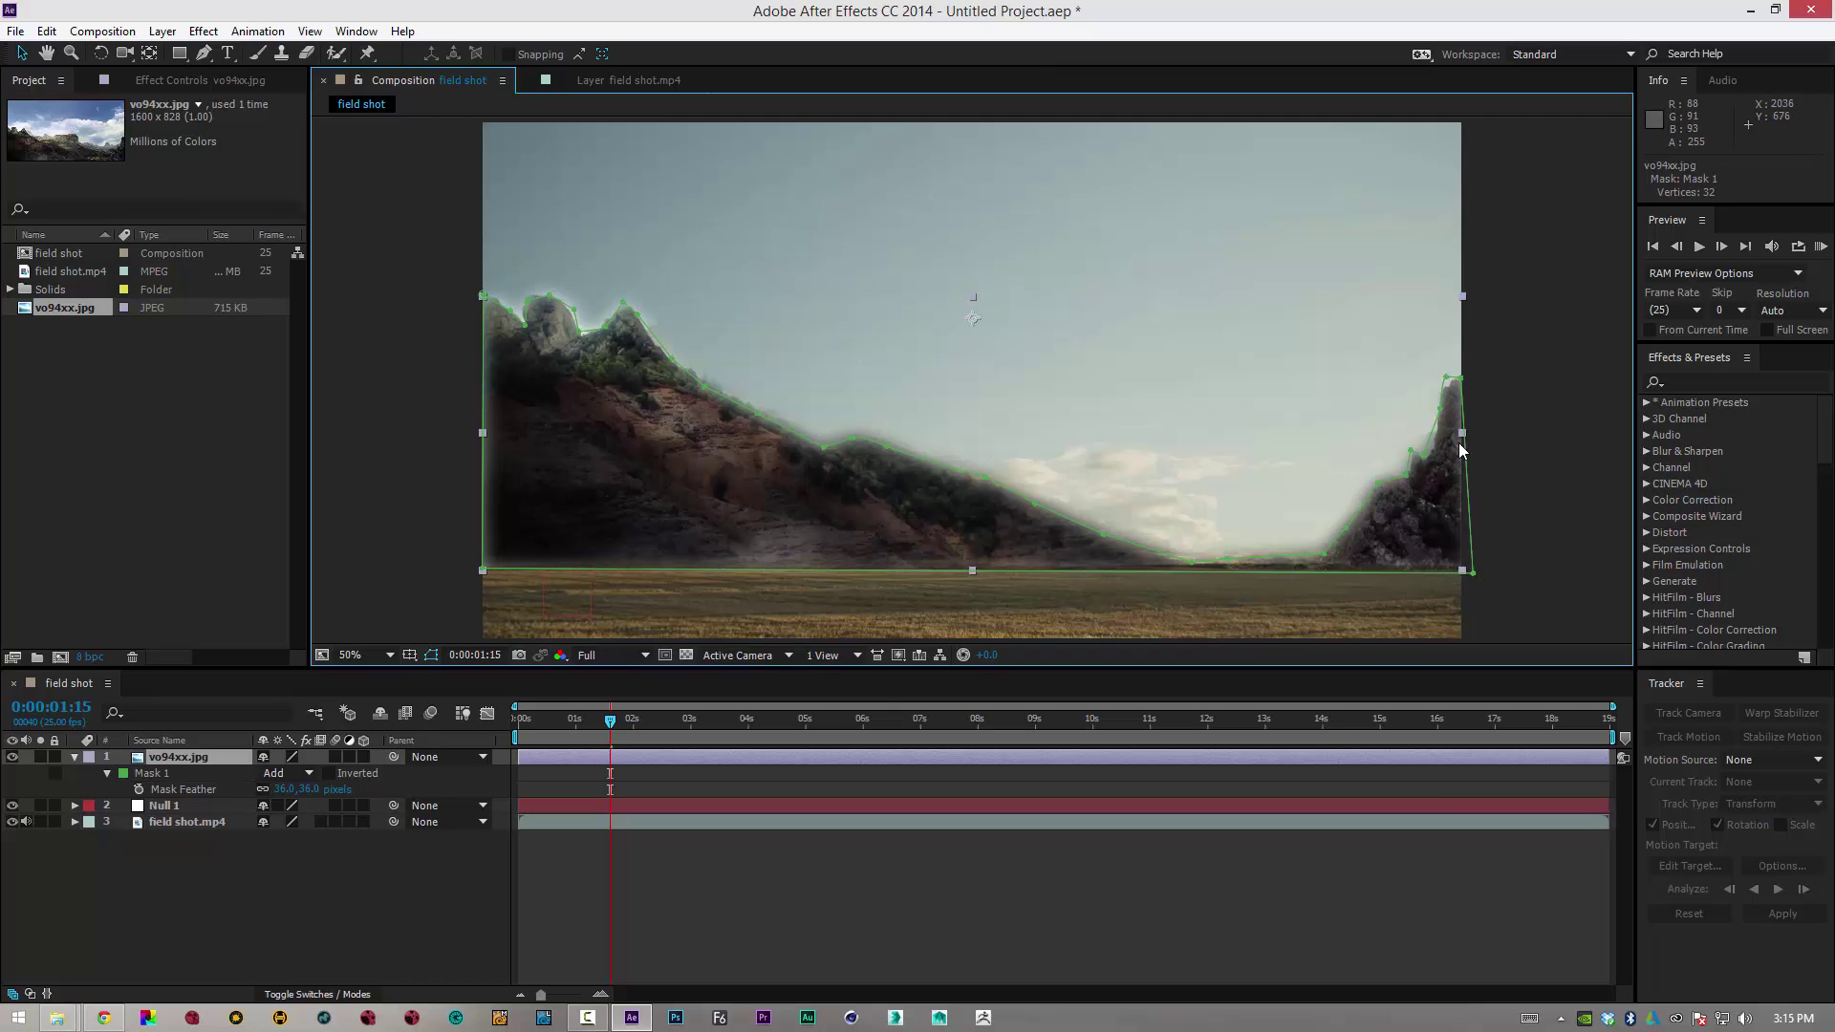
{"action": "left_click_drag", "start_coordinate": [1463, 384], "coordinate": [1483, 428]}
{"action": "left_click", "coordinate": [1558, 500]}
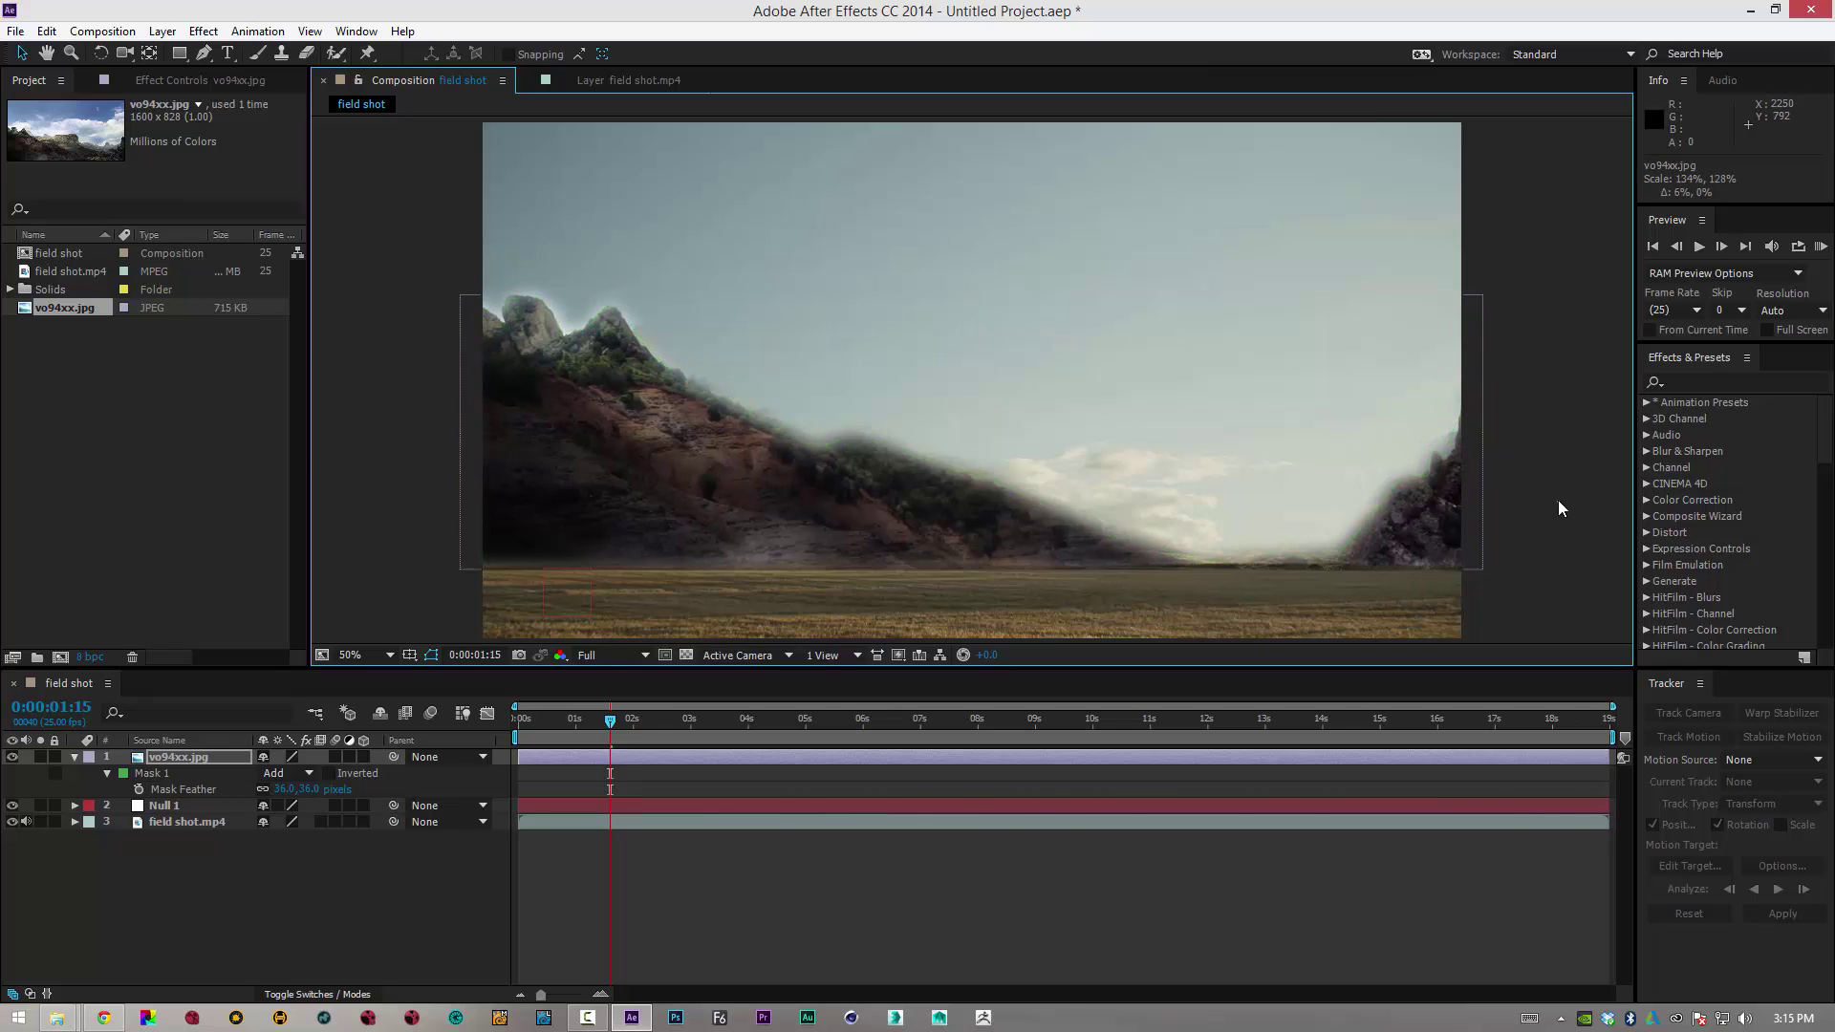
{"action": "left_click", "coordinate": [610, 450]}
{"action": "left_click", "coordinate": [438, 566]}
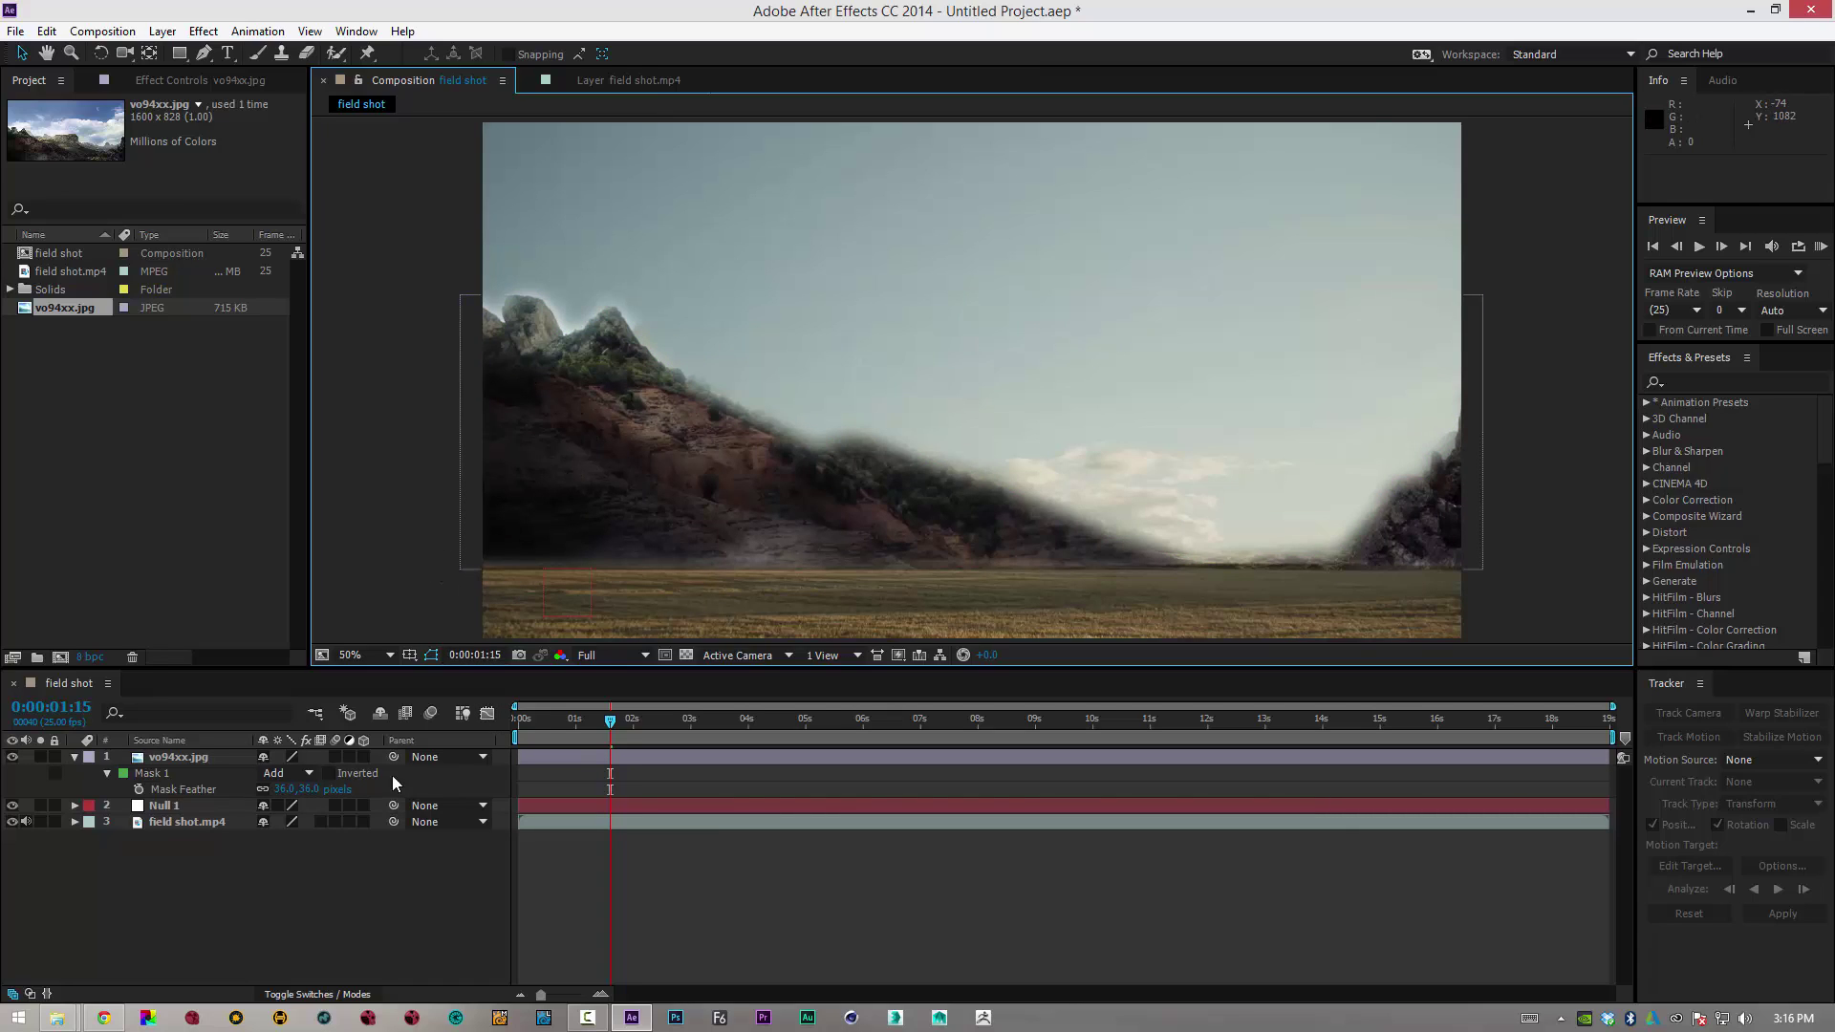
Parent vo94xx.jpg to Null 1 and scrub the timeline to check it follows the pan
{"action": "left_click", "coordinate": [73, 760]}
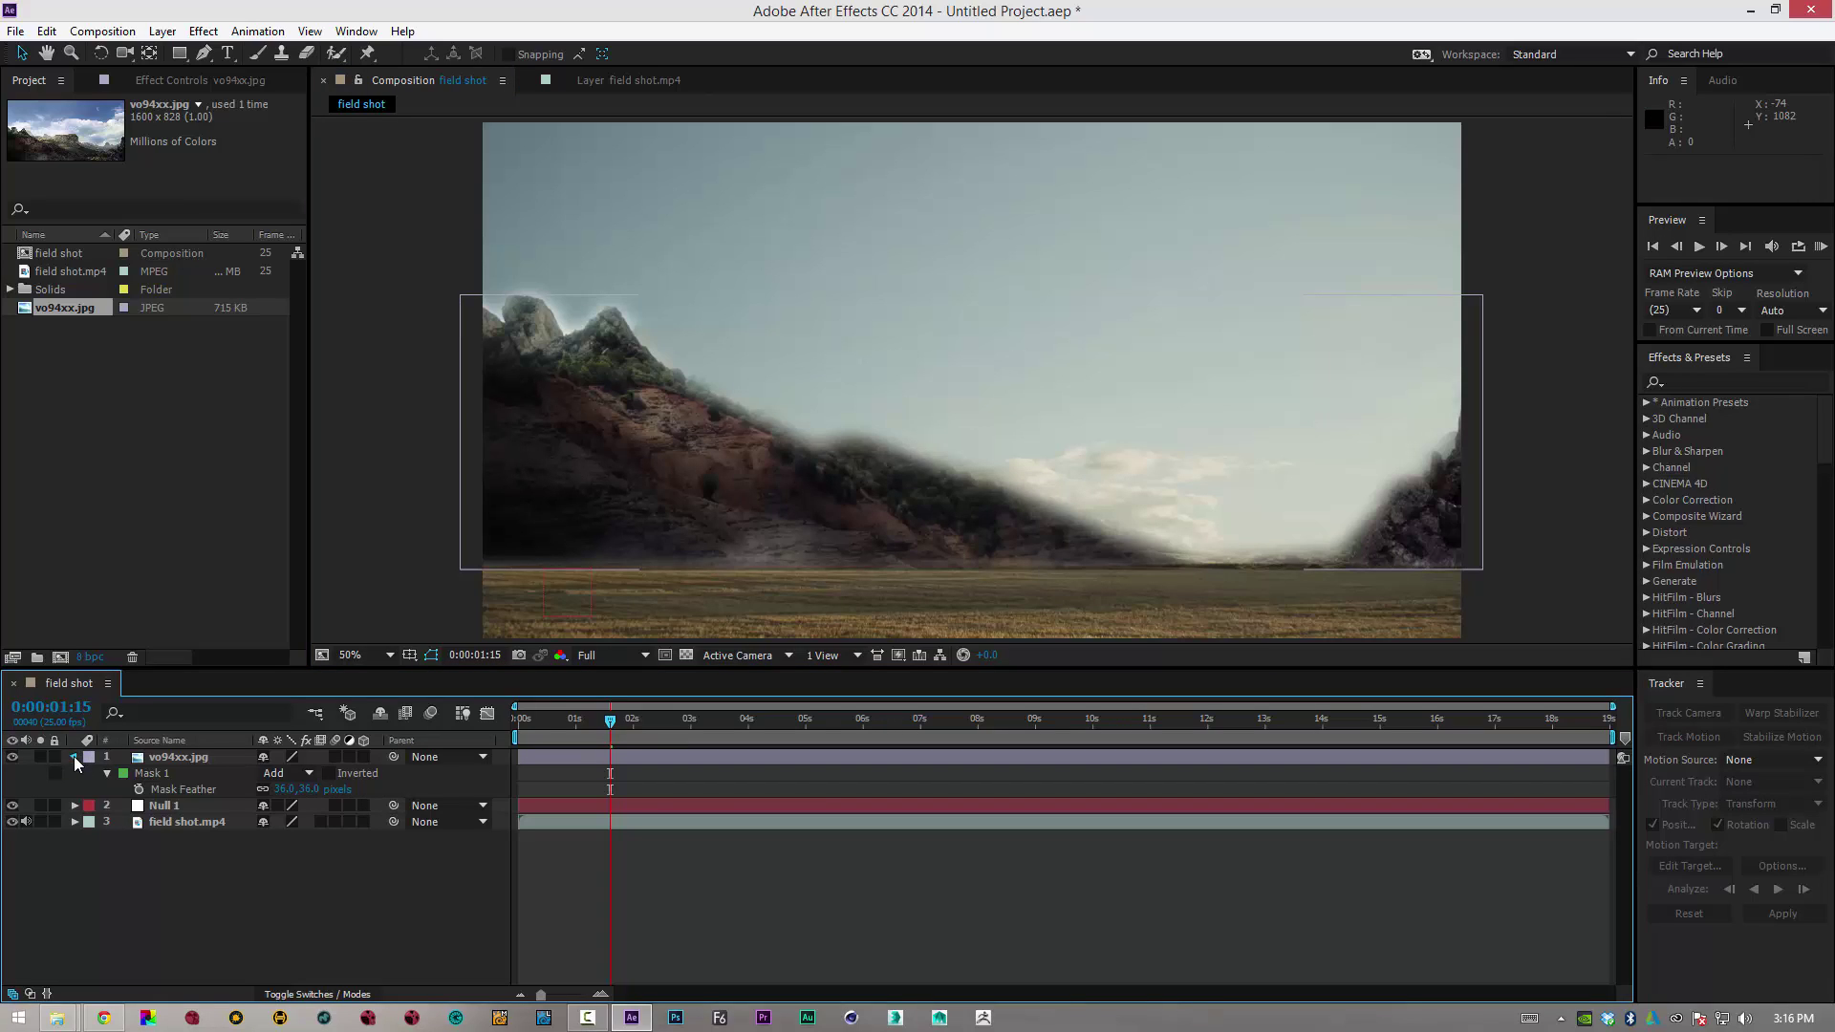
{"action": "left_click", "coordinate": [73, 756]}
{"action": "left_click_drag", "start_coordinate": [394, 755], "coordinate": [175, 777]}
{"action": "left_click", "coordinate": [612, 722]}
{"action": "left_click_drag", "start_coordinate": [619, 719], "coordinate": [679, 719]}
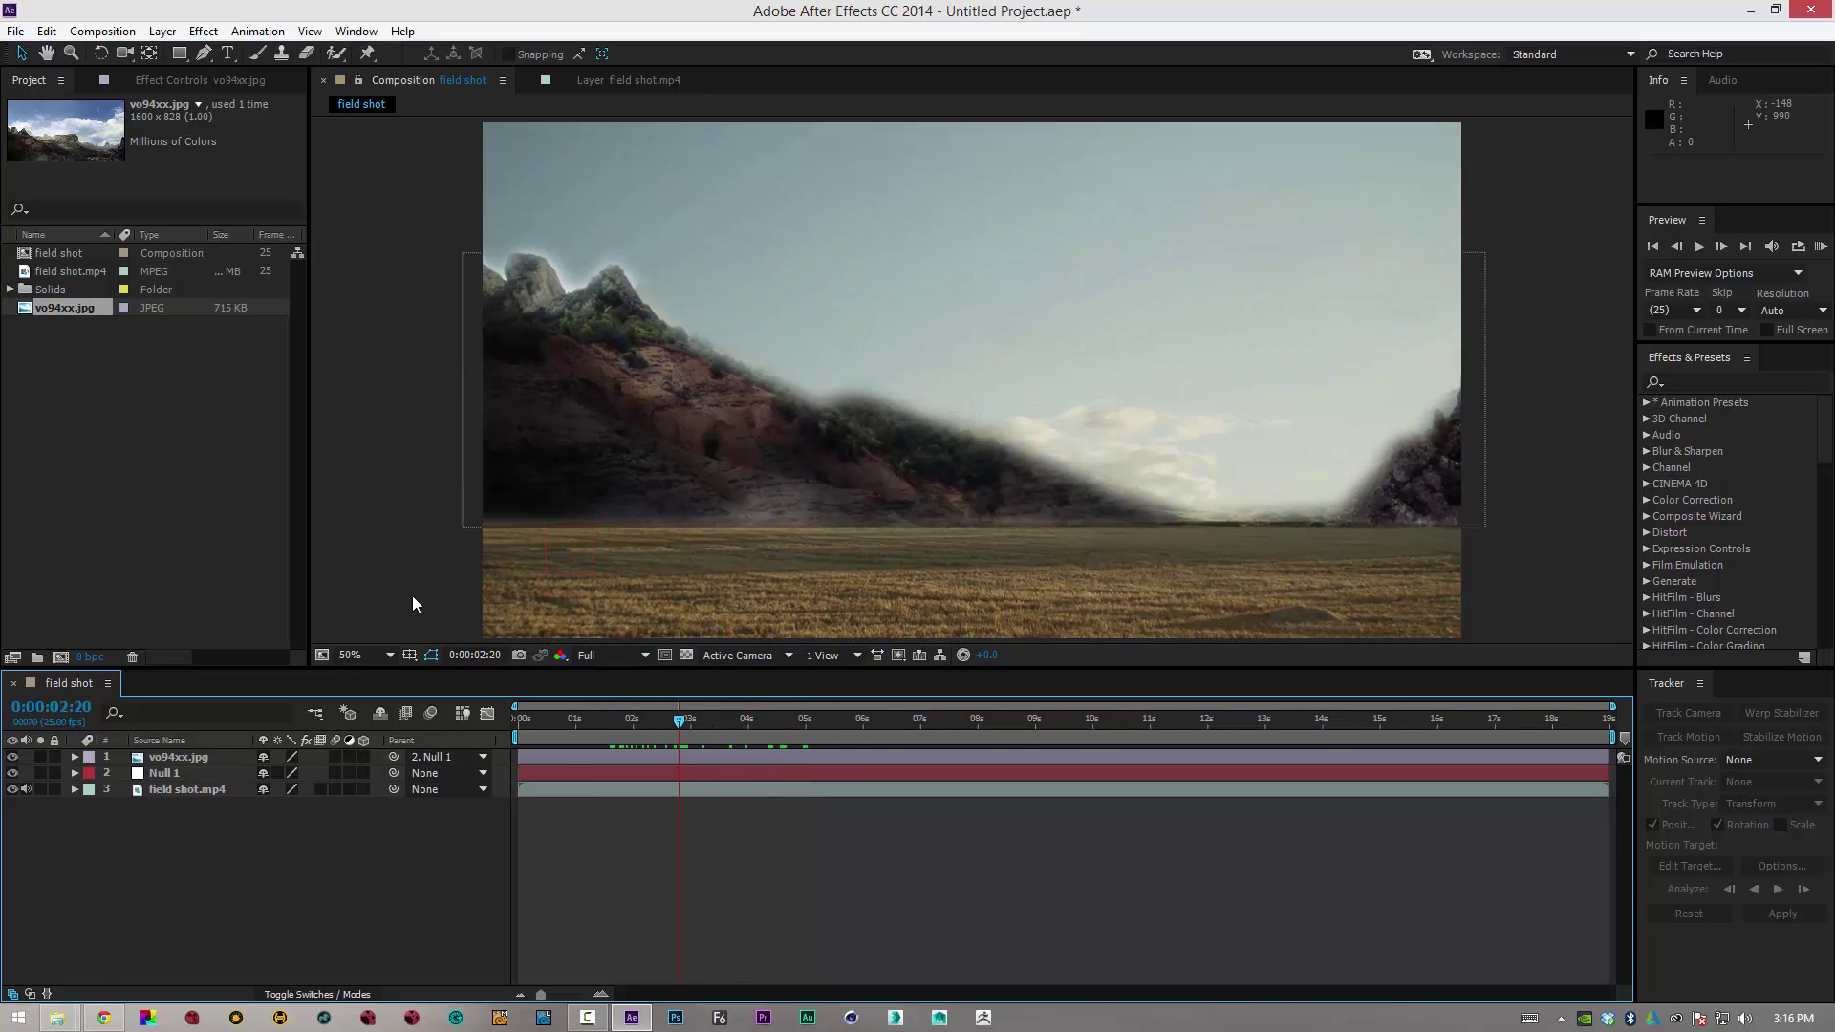
{"action": "left_click", "coordinate": [412, 605]}
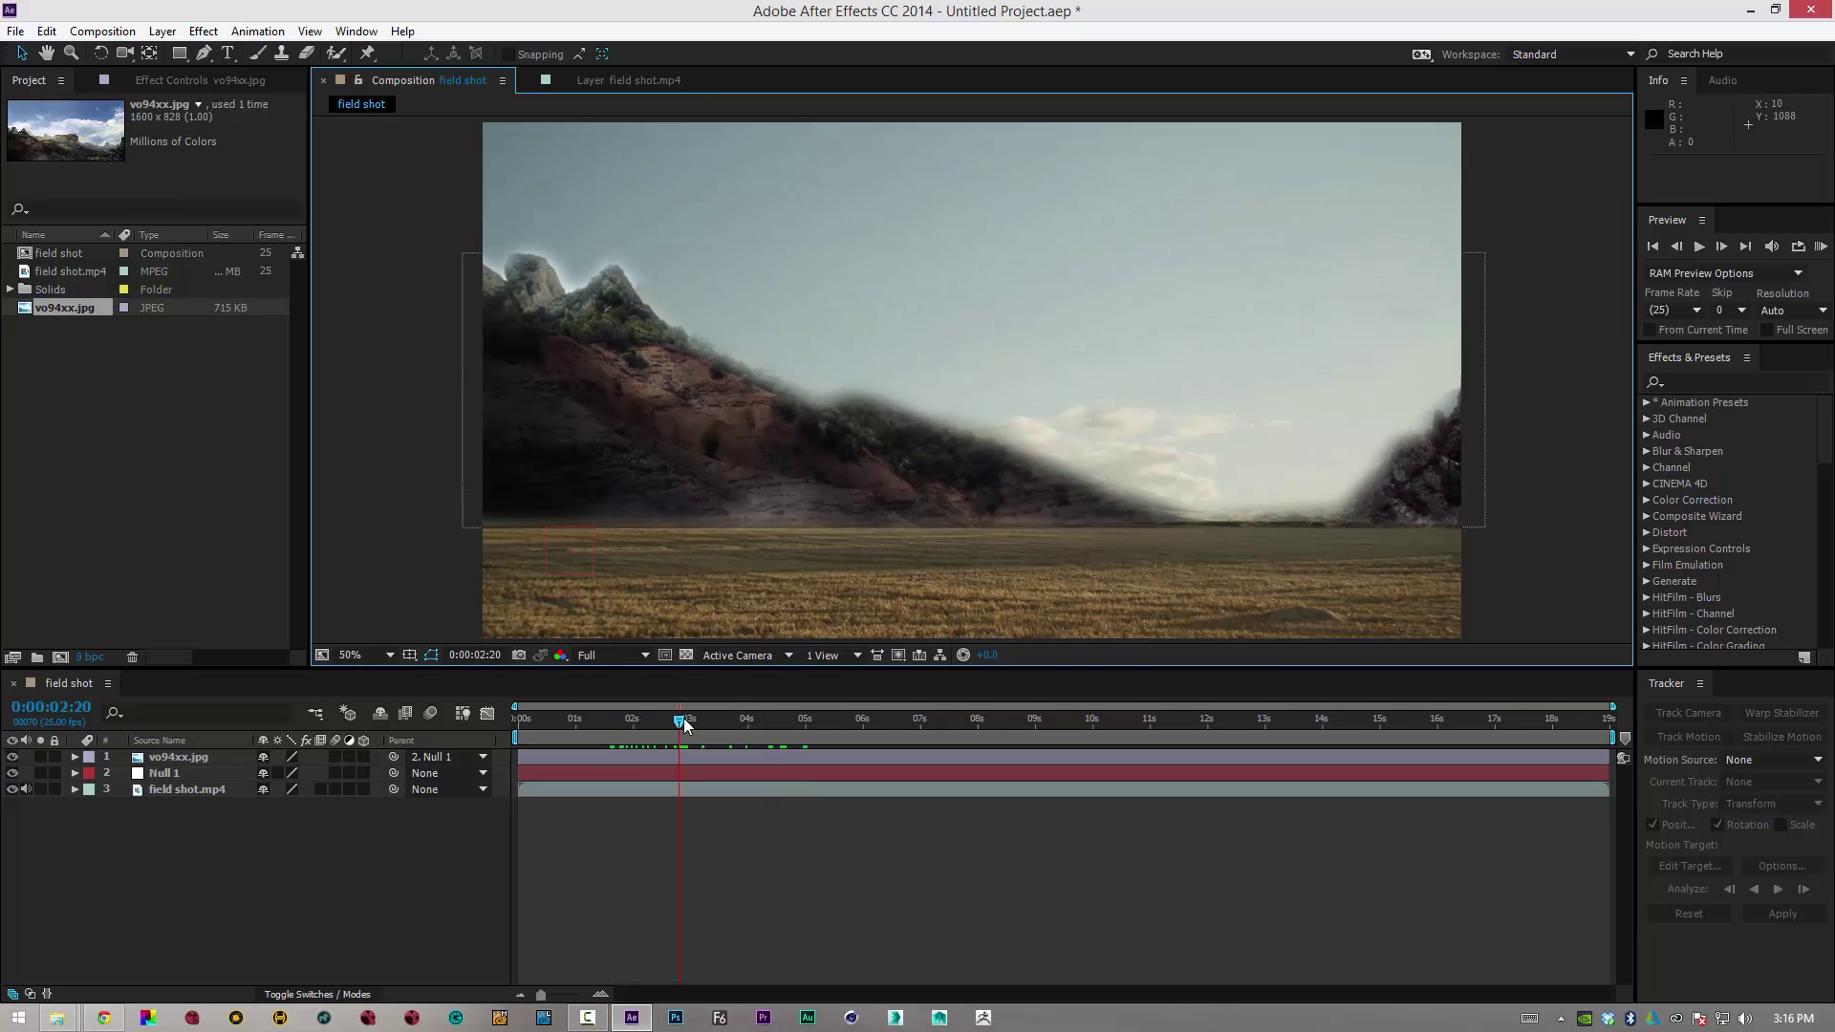
{"action": "mouse_move", "coordinate": [685, 718]}
{"action": "left_mouse_down"}
{"action": "mouse_move", "coordinate": [558, 715]}
{"action": "mouse_move", "coordinate": [679, 695]}
{"action": "left_mouse_up"}
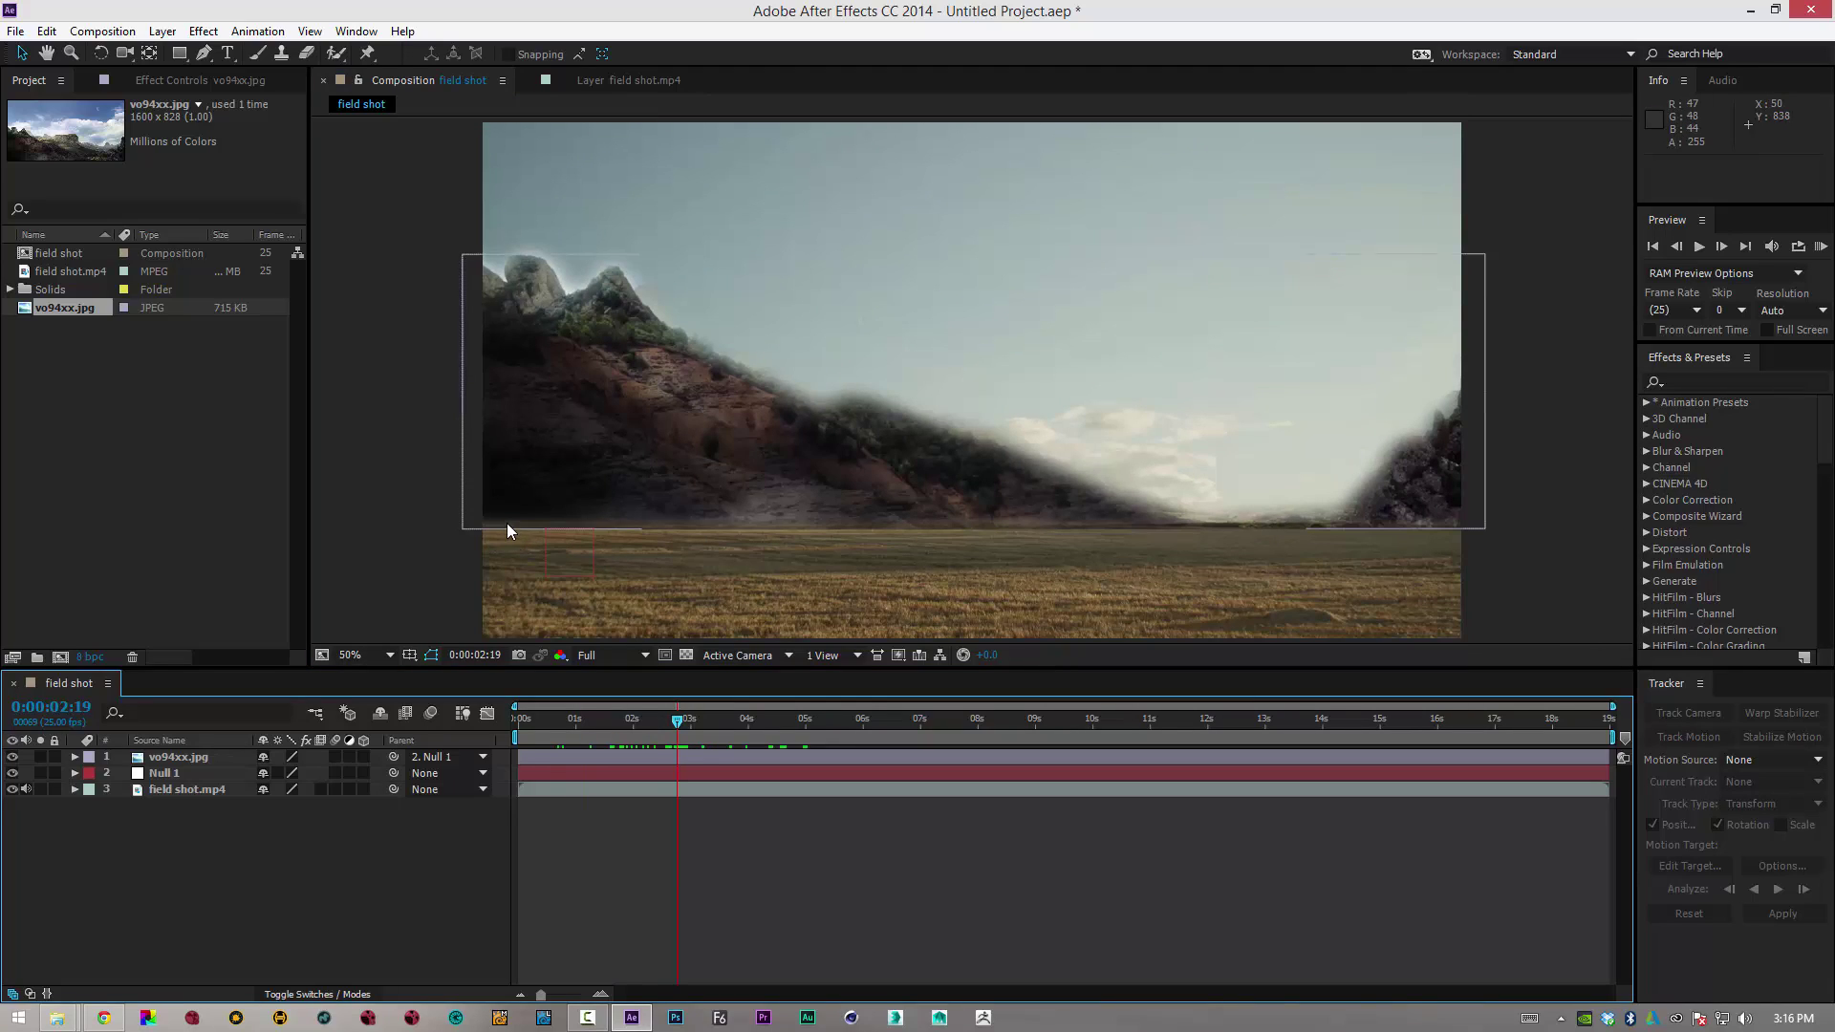
Refine the mask's bottom edge and left corner, and shift the mountains slightly down onto the horizon
{"action": "left_click", "coordinate": [150, 757]}
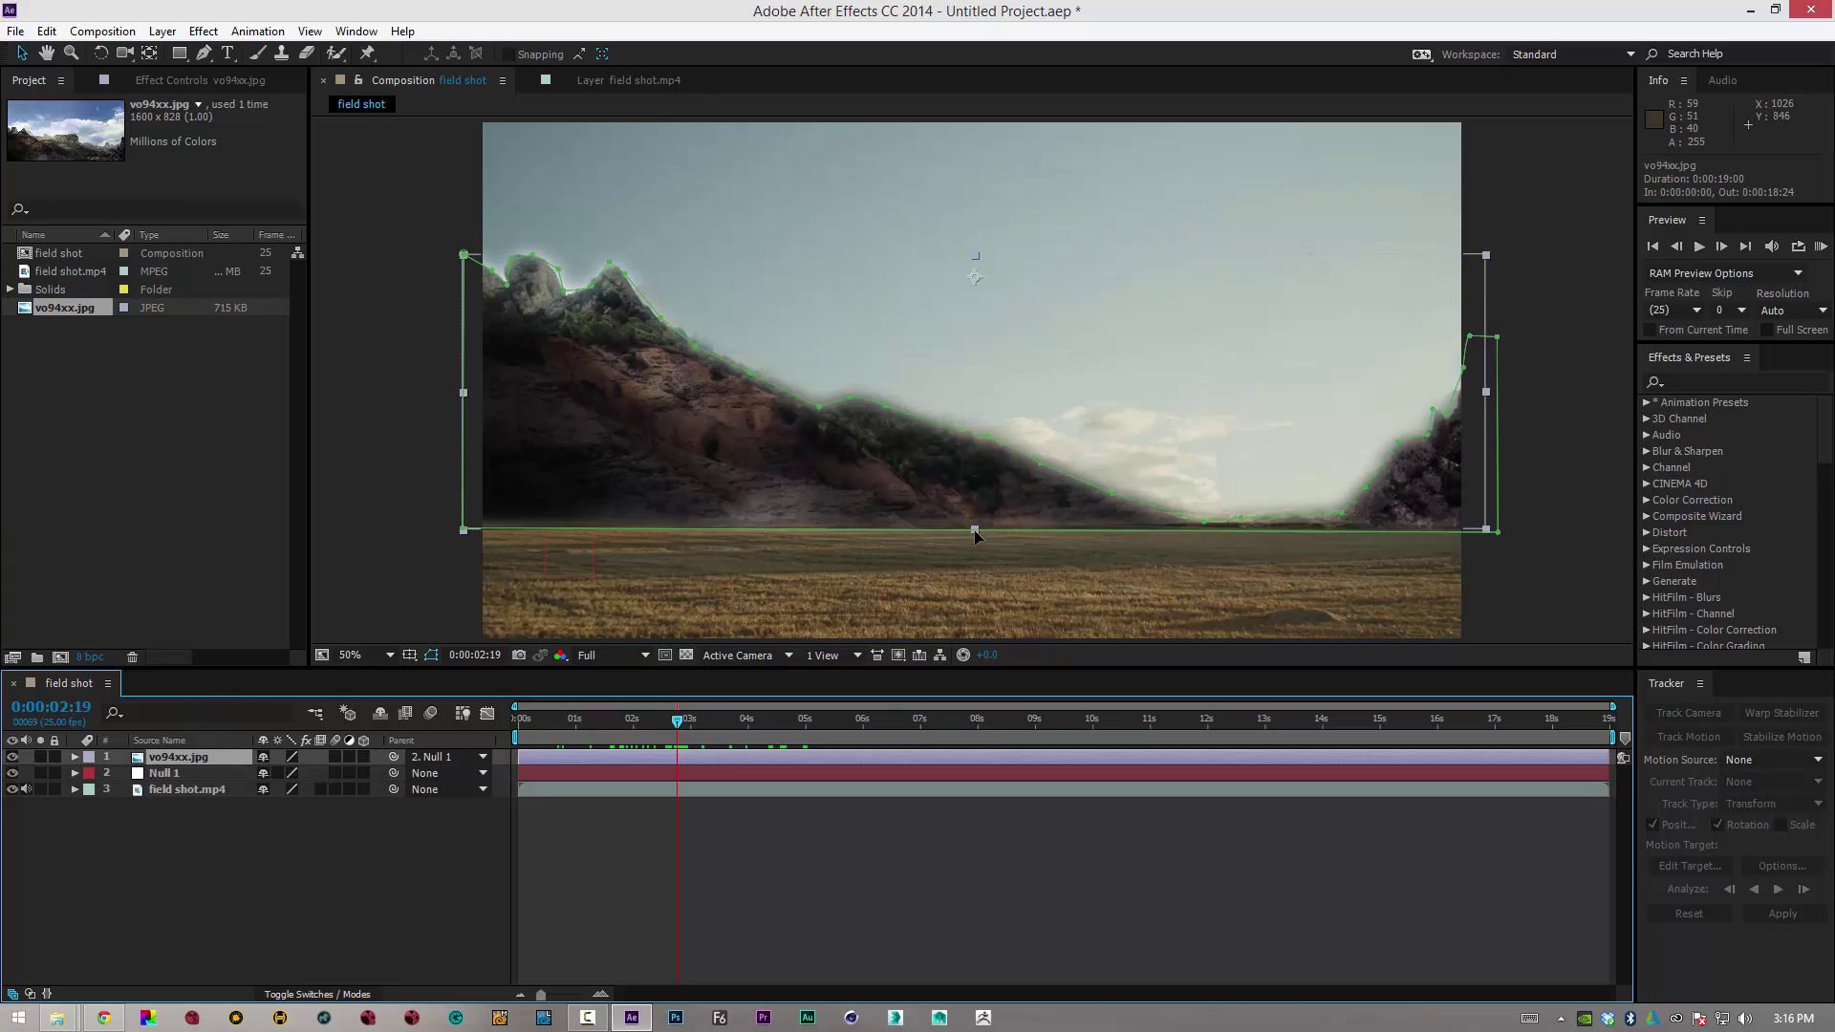
{"action": "left_click_drag", "start_coordinate": [977, 531], "coordinate": [983, 543]}
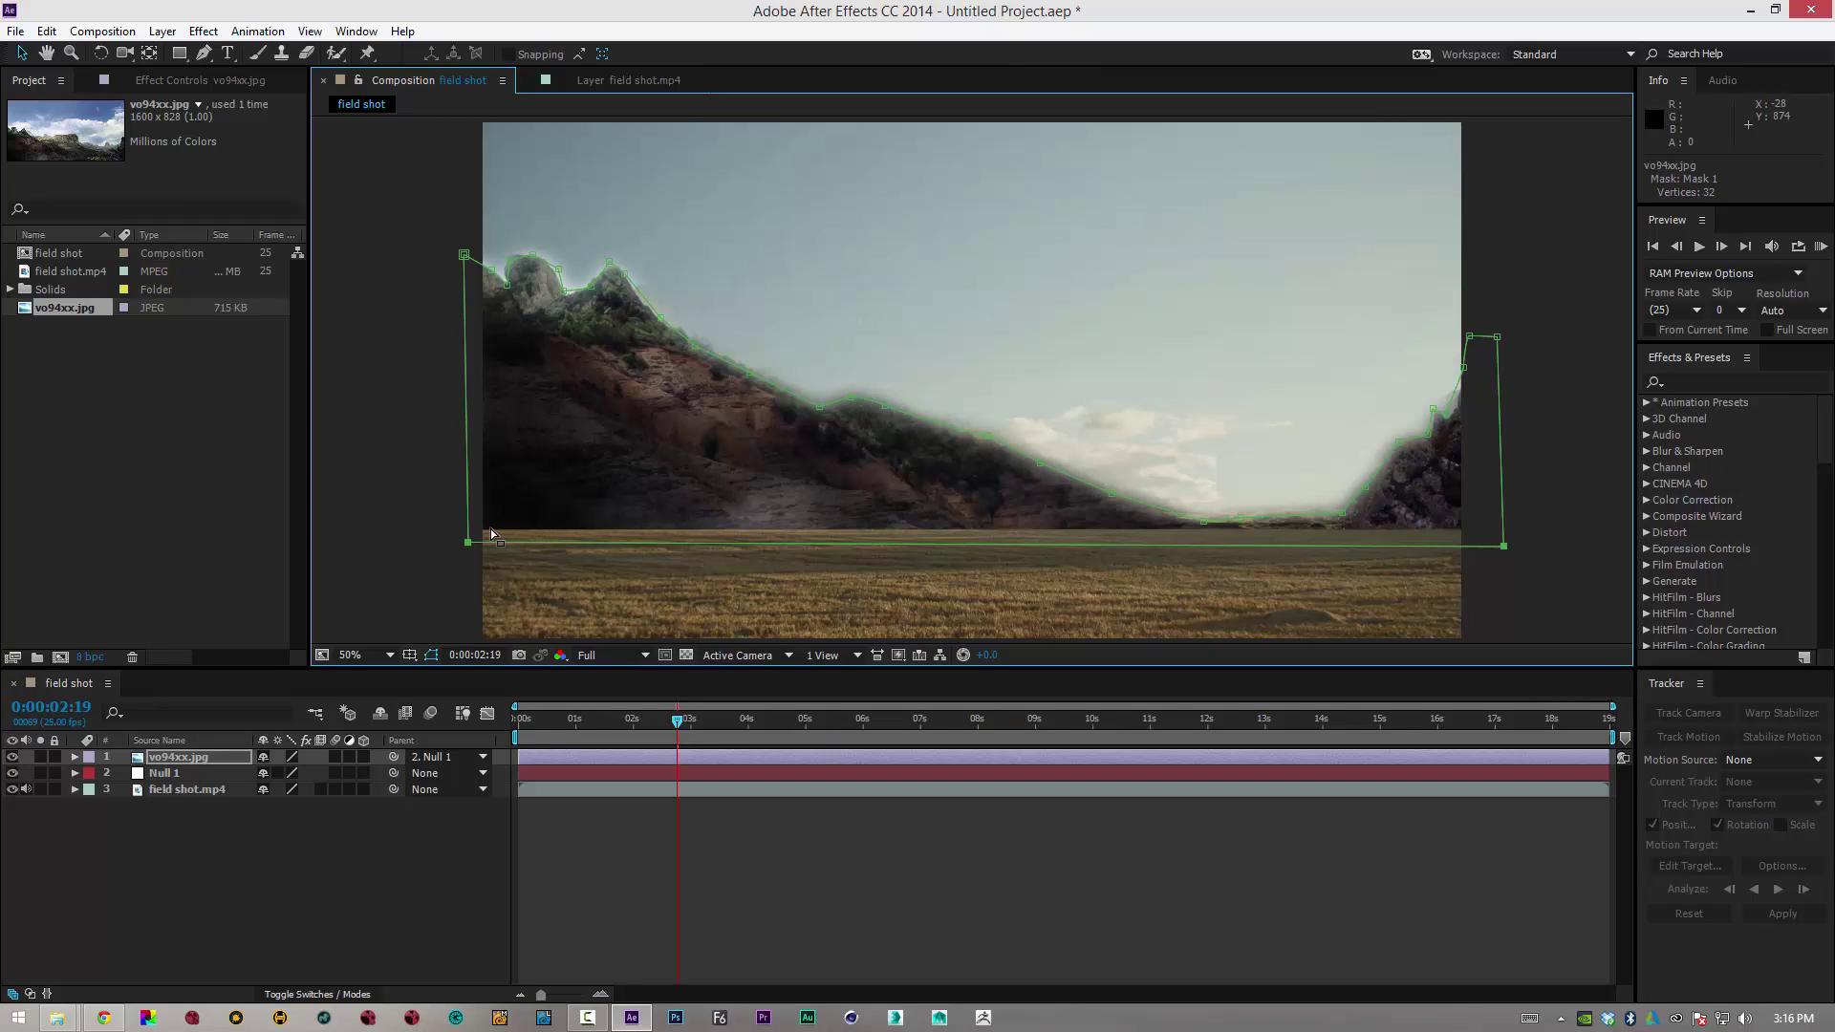
{"action": "left_click_drag", "start_coordinate": [467, 542], "coordinate": [480, 517]}
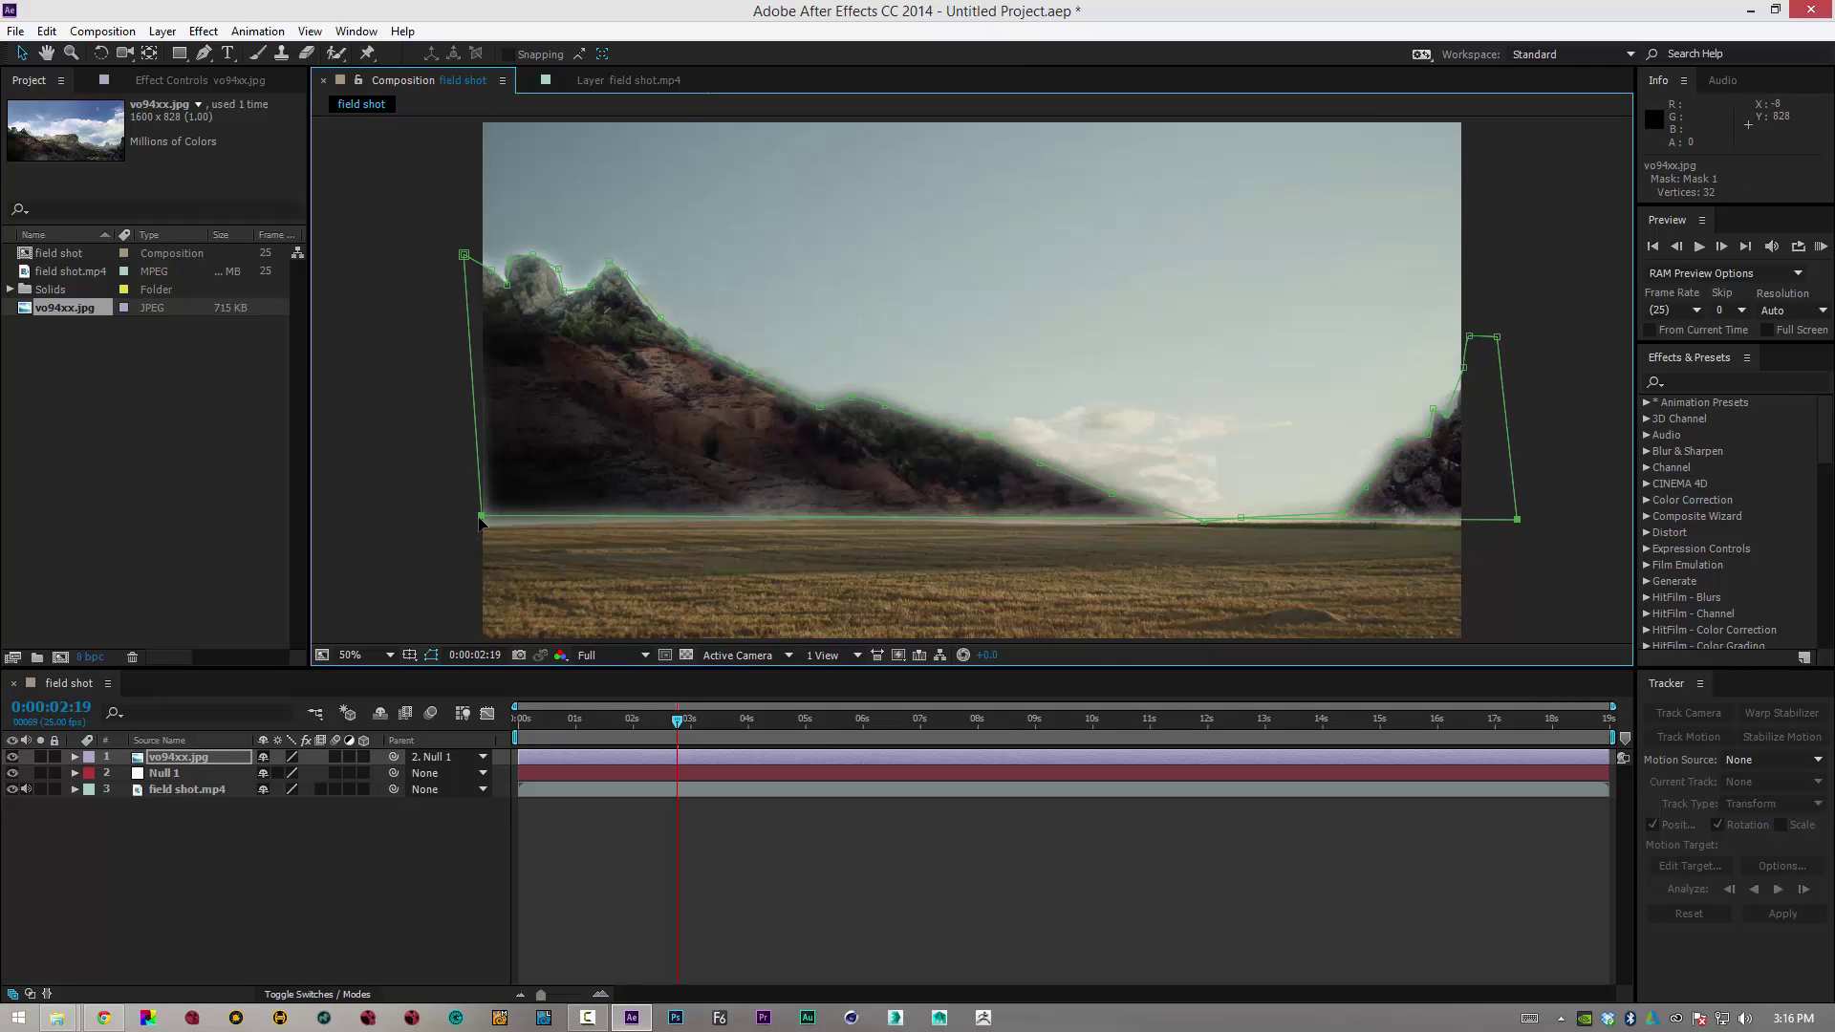
{"action": "left_click", "coordinate": [610, 507]}
{"action": "left_click_drag", "start_coordinate": [625, 456], "coordinate": [621, 474]}
{"action": "left_click", "coordinate": [411, 541]}
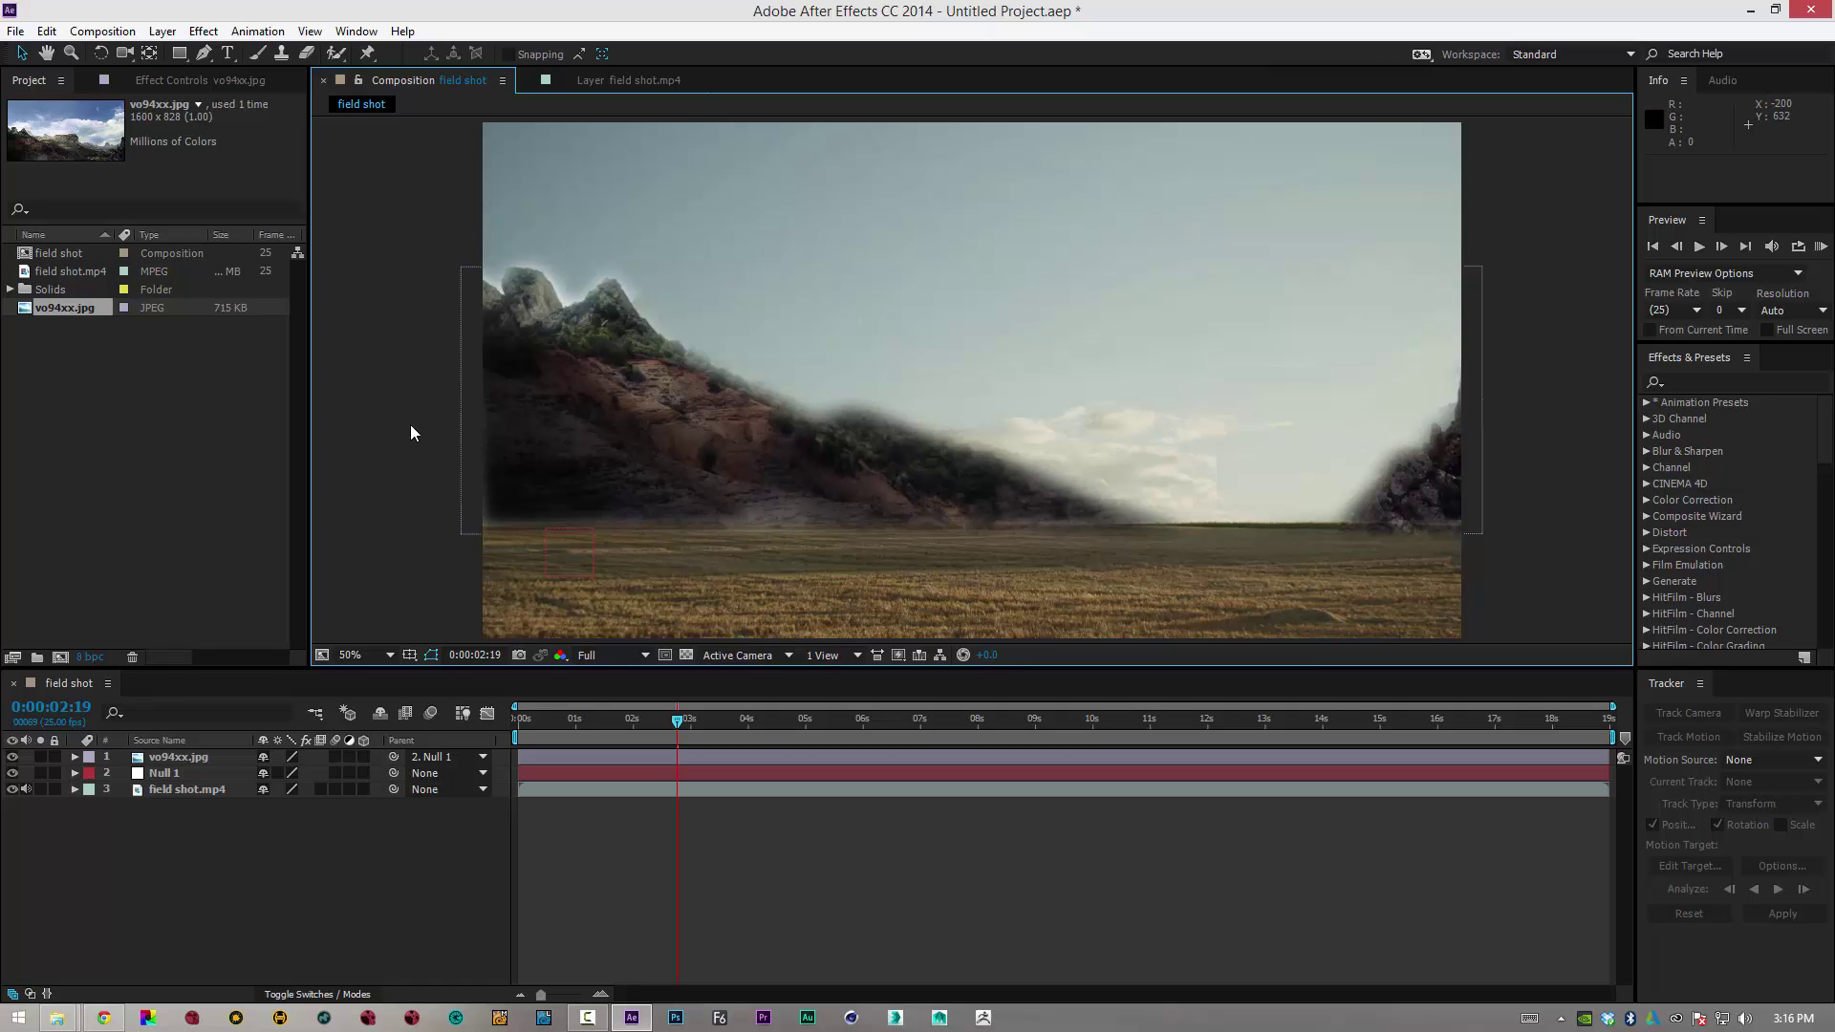
Apply Curves to field shot.mp4 and bow the curve down to darken the footage
{"action": "left_click", "coordinate": [220, 847]}
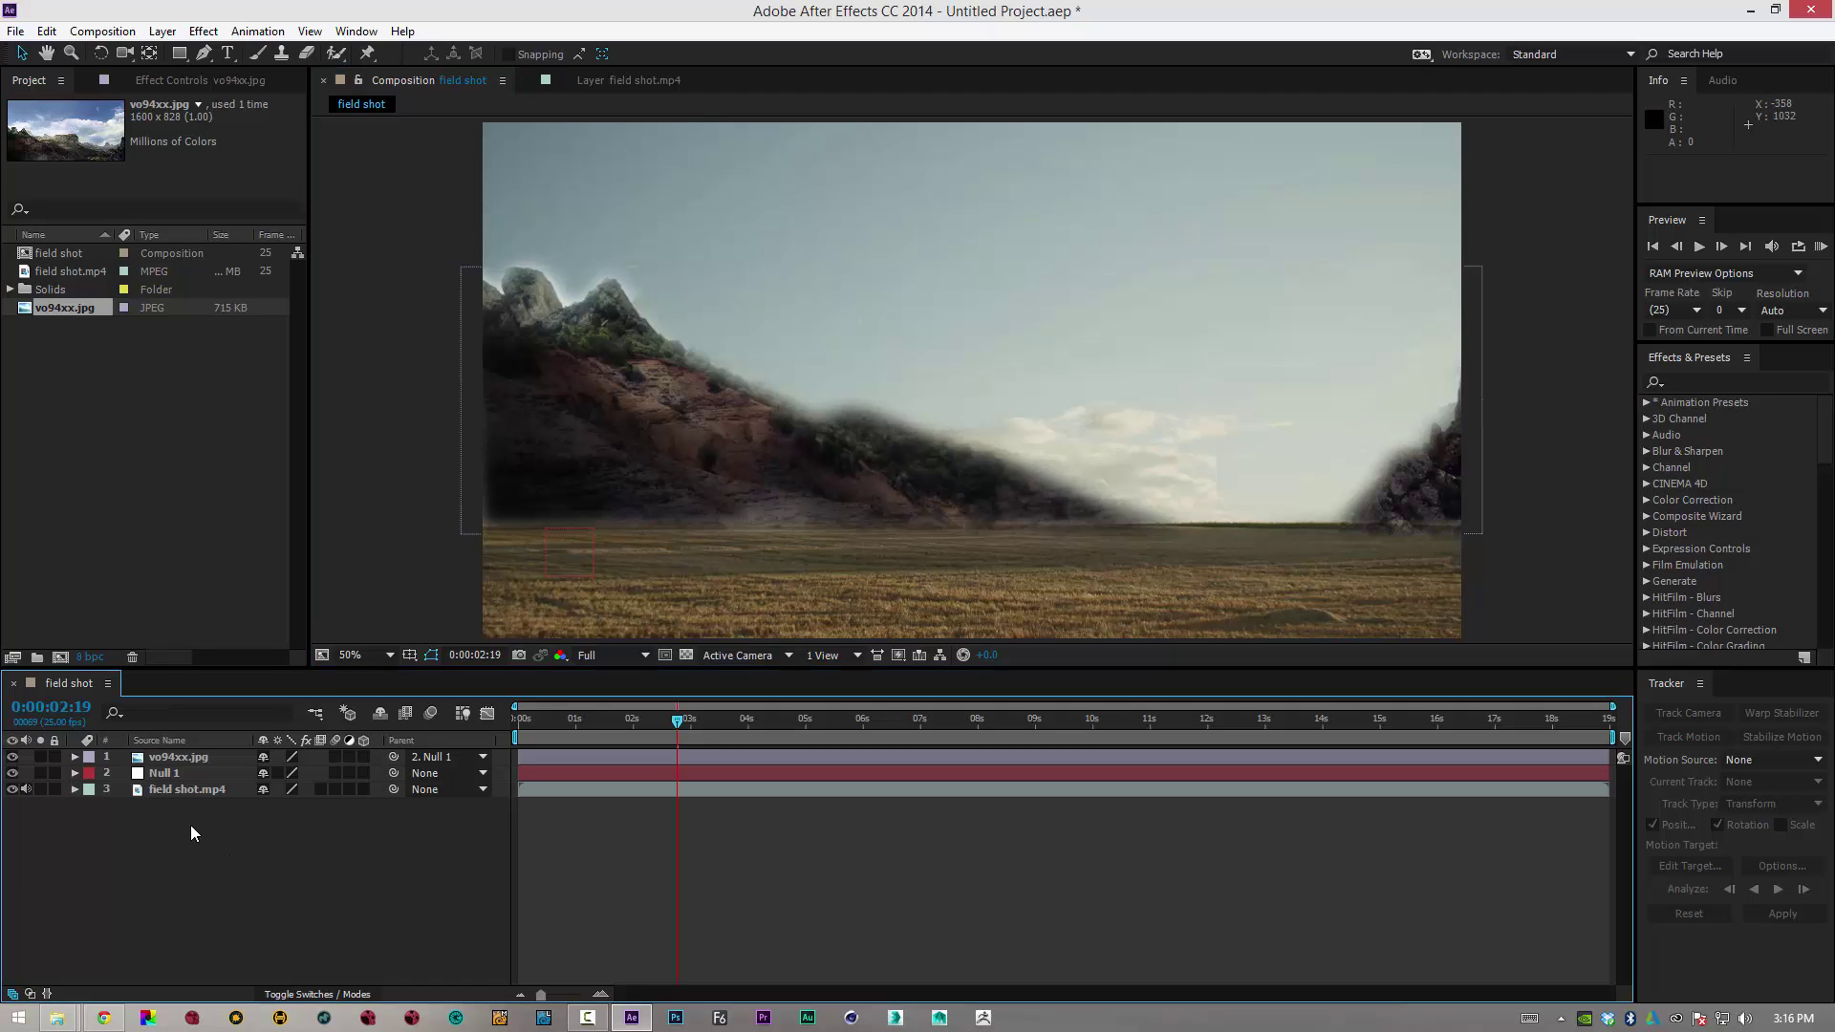
{"action": "left_click", "coordinate": [170, 787]}
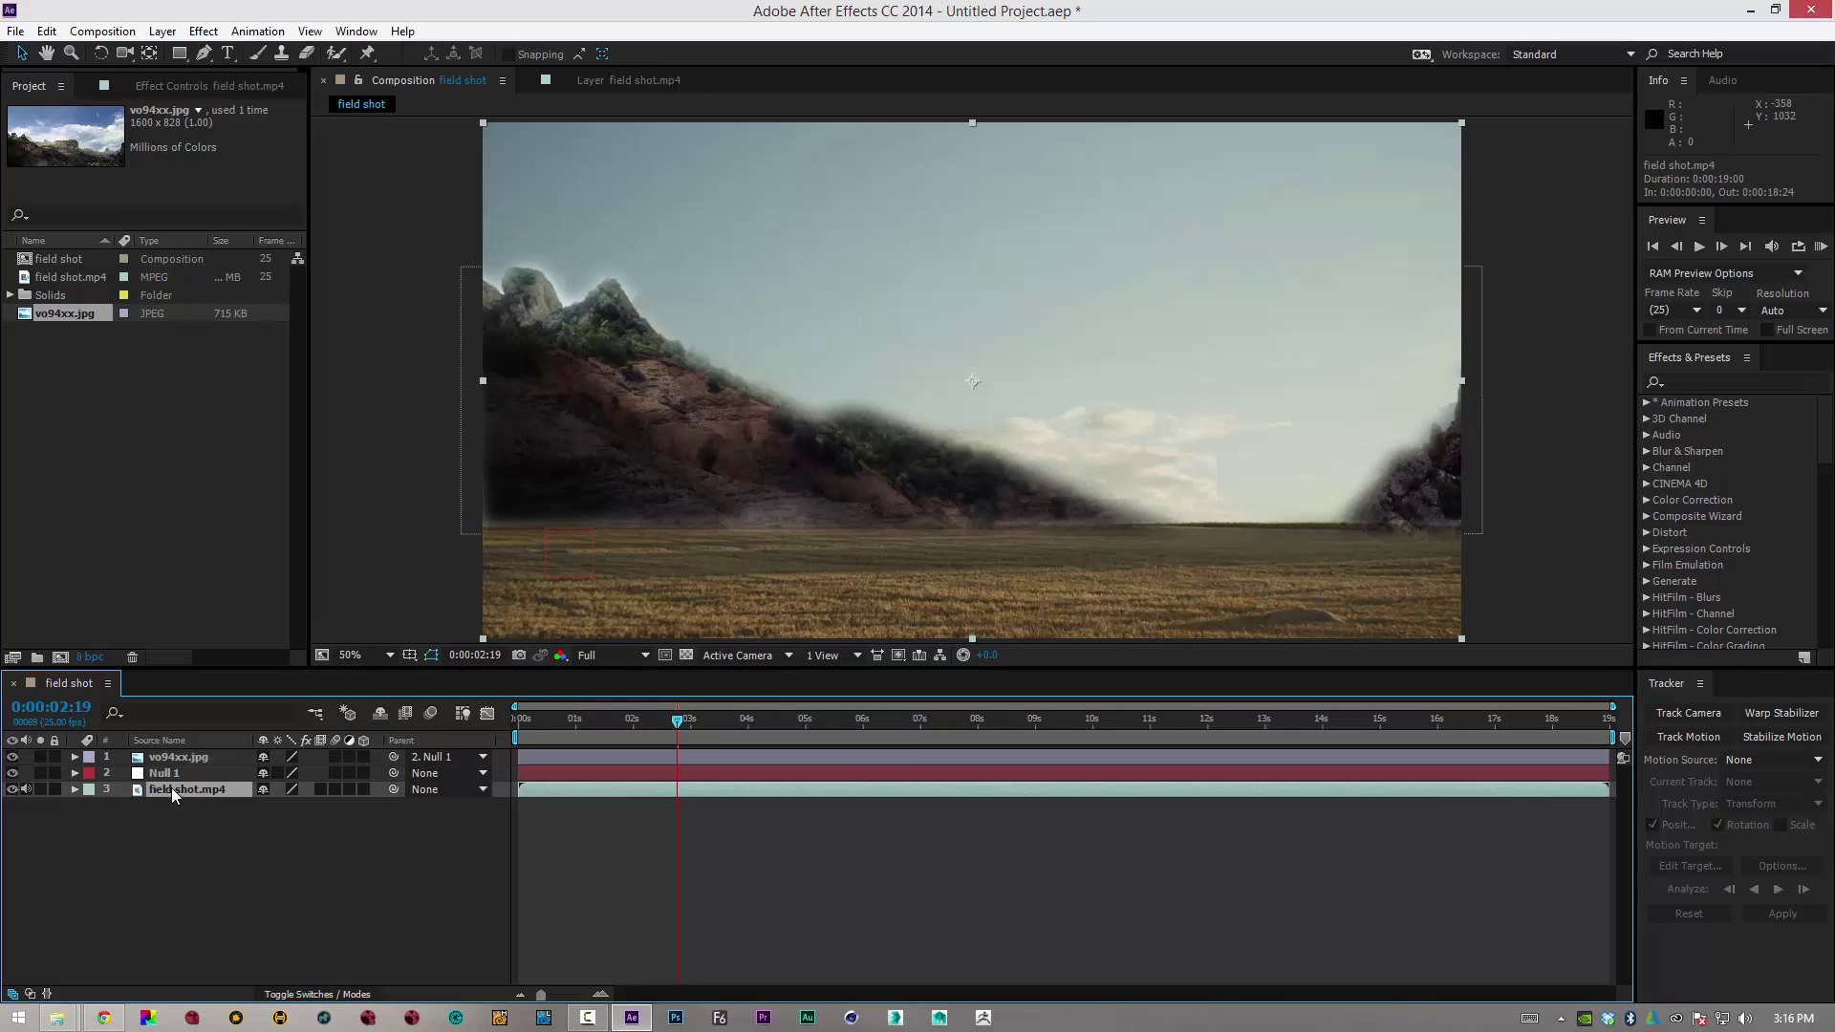
{"action": "right_click", "coordinate": [170, 787]}
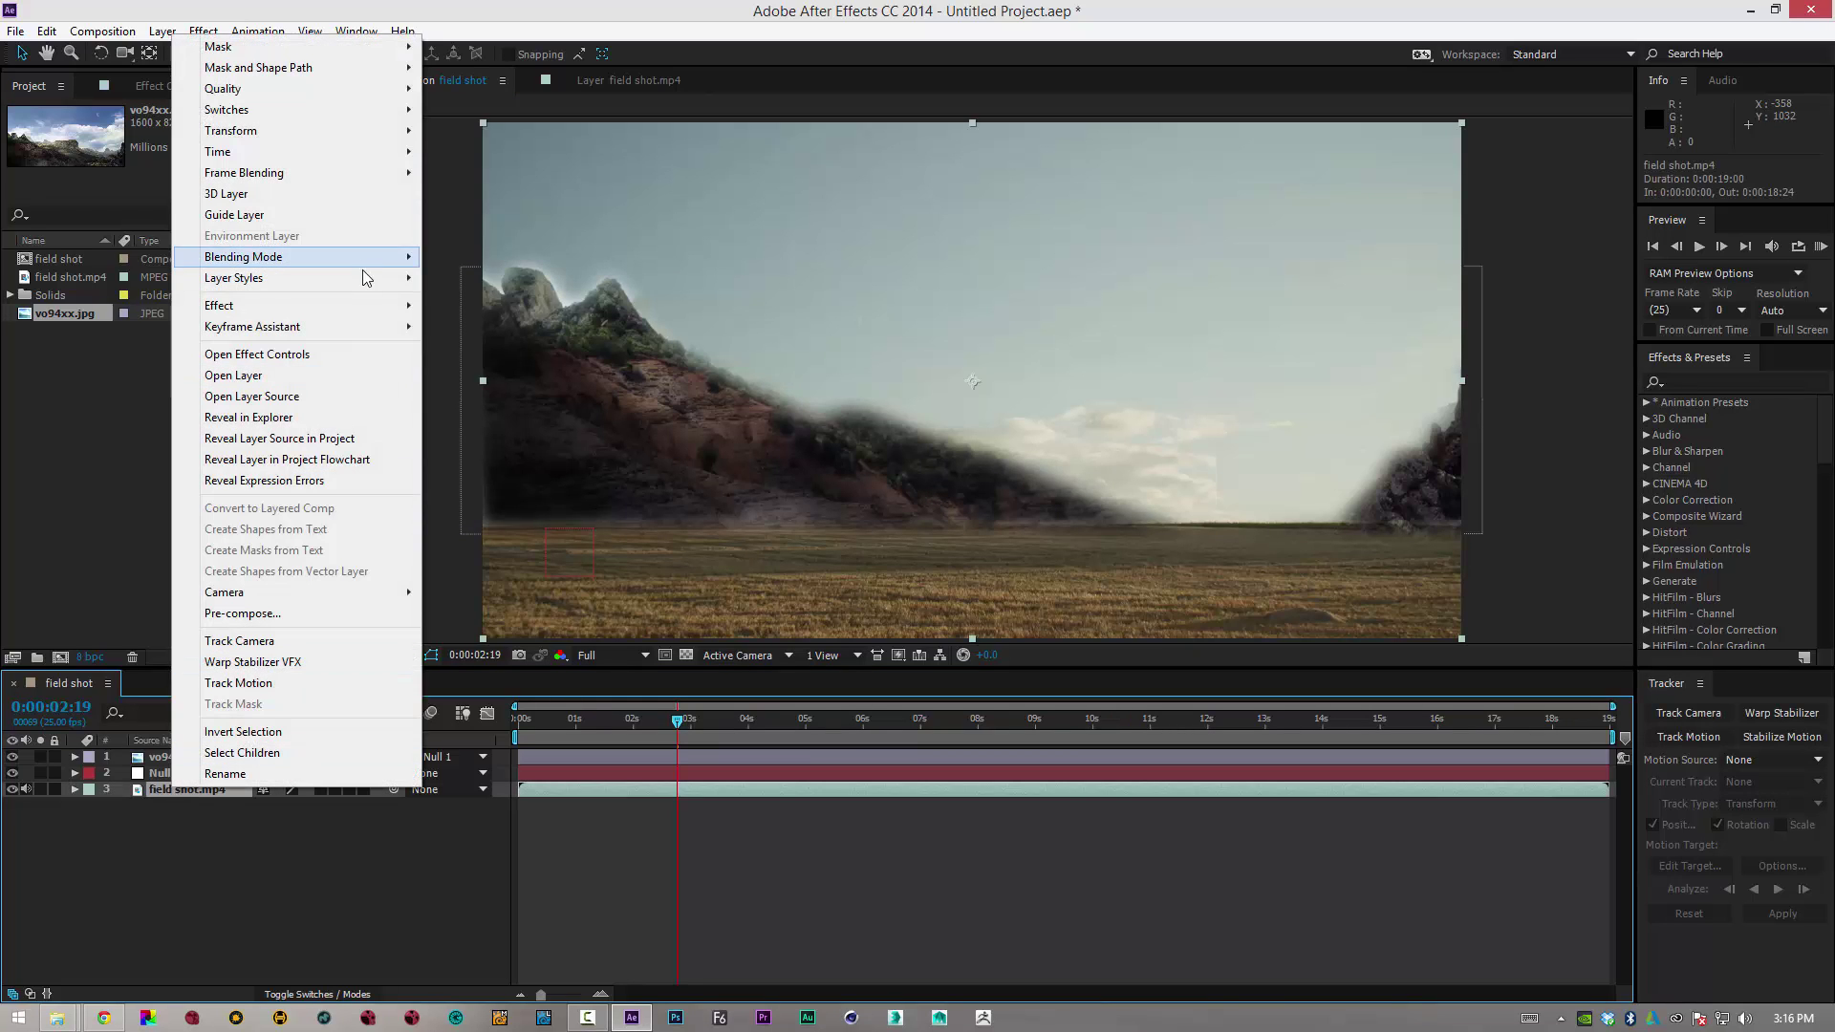
{"action": "mouse_move", "coordinate": [355, 304]}
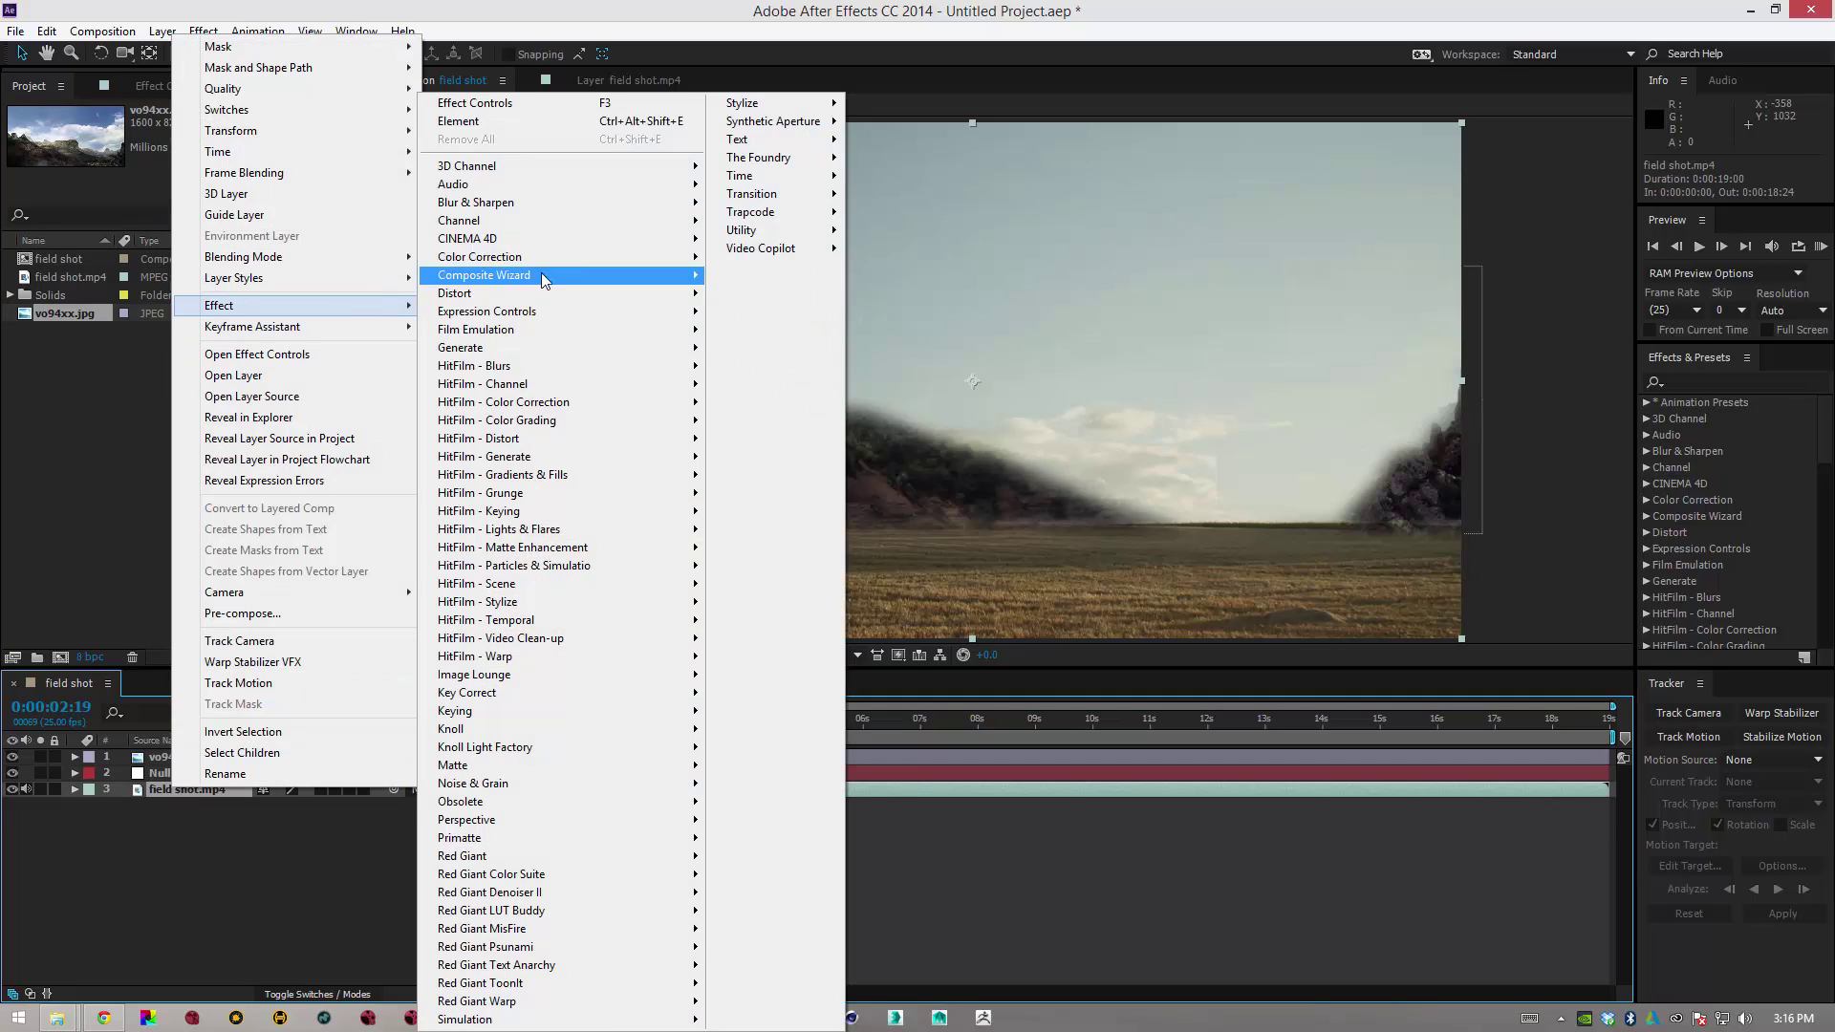
{"action": "mouse_move", "coordinate": [570, 262]}
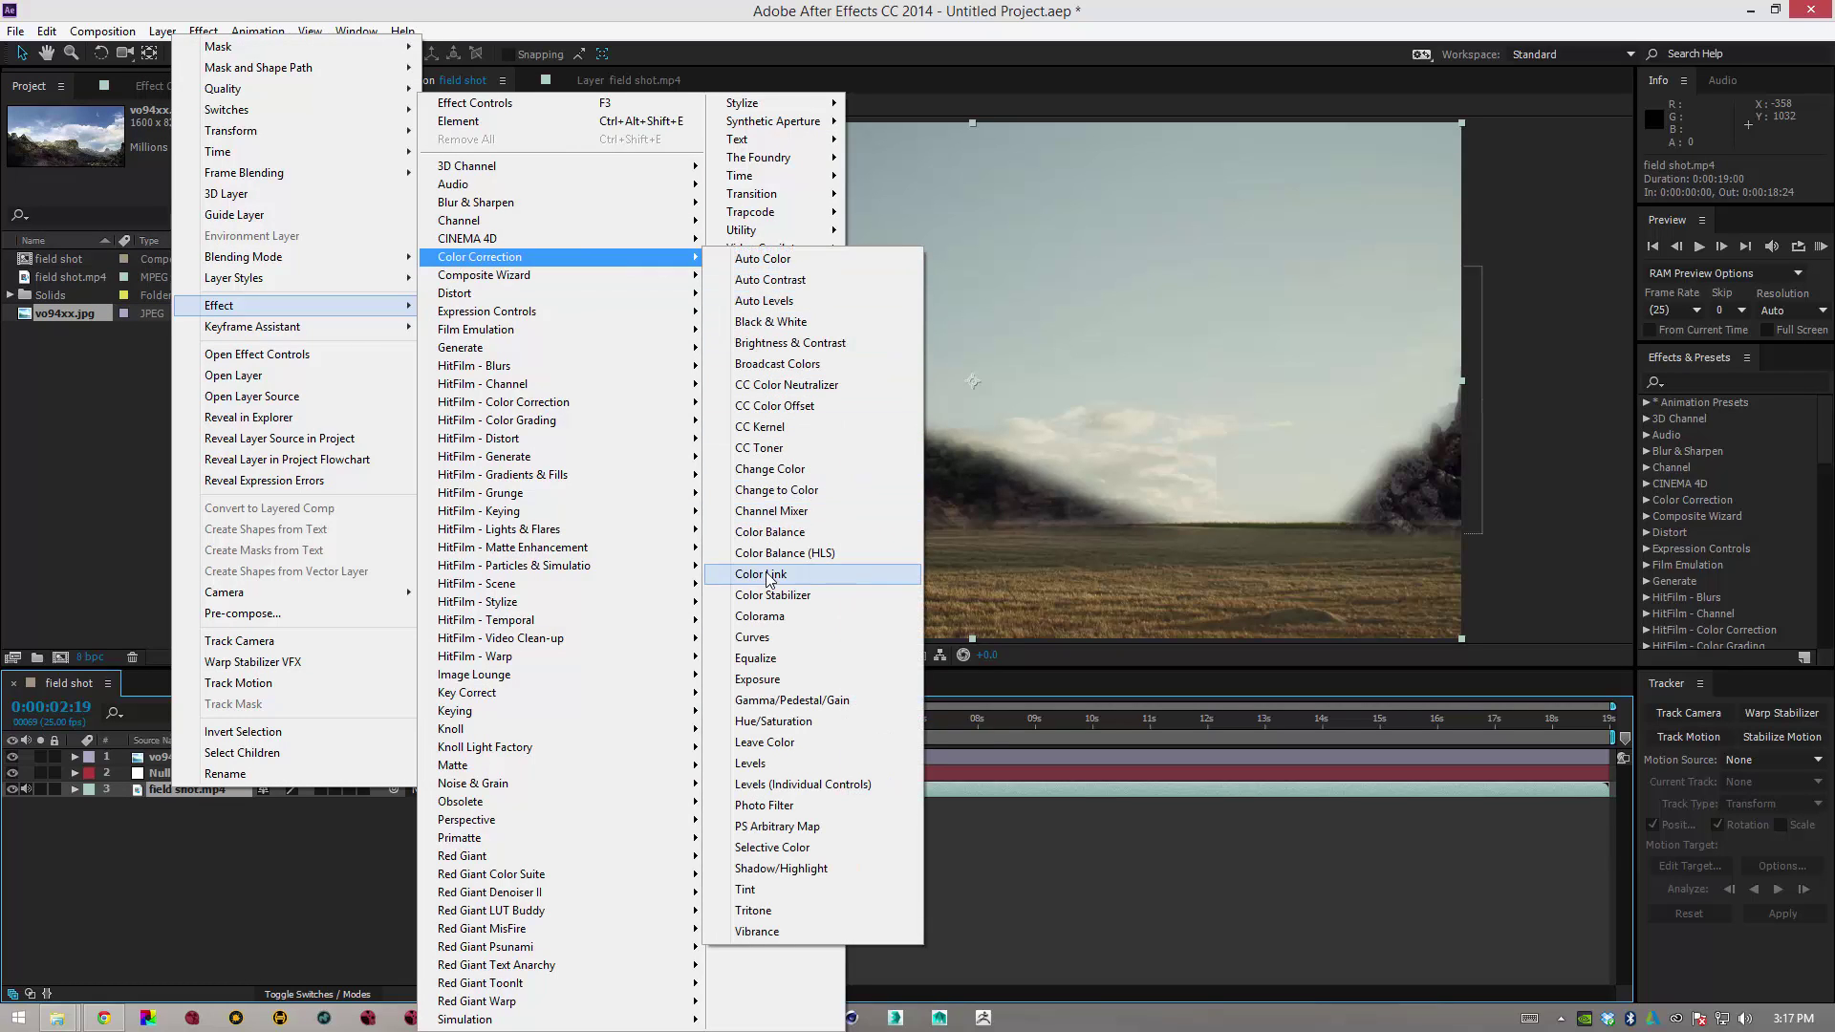
{"action": "left_click", "coordinate": [755, 637]}
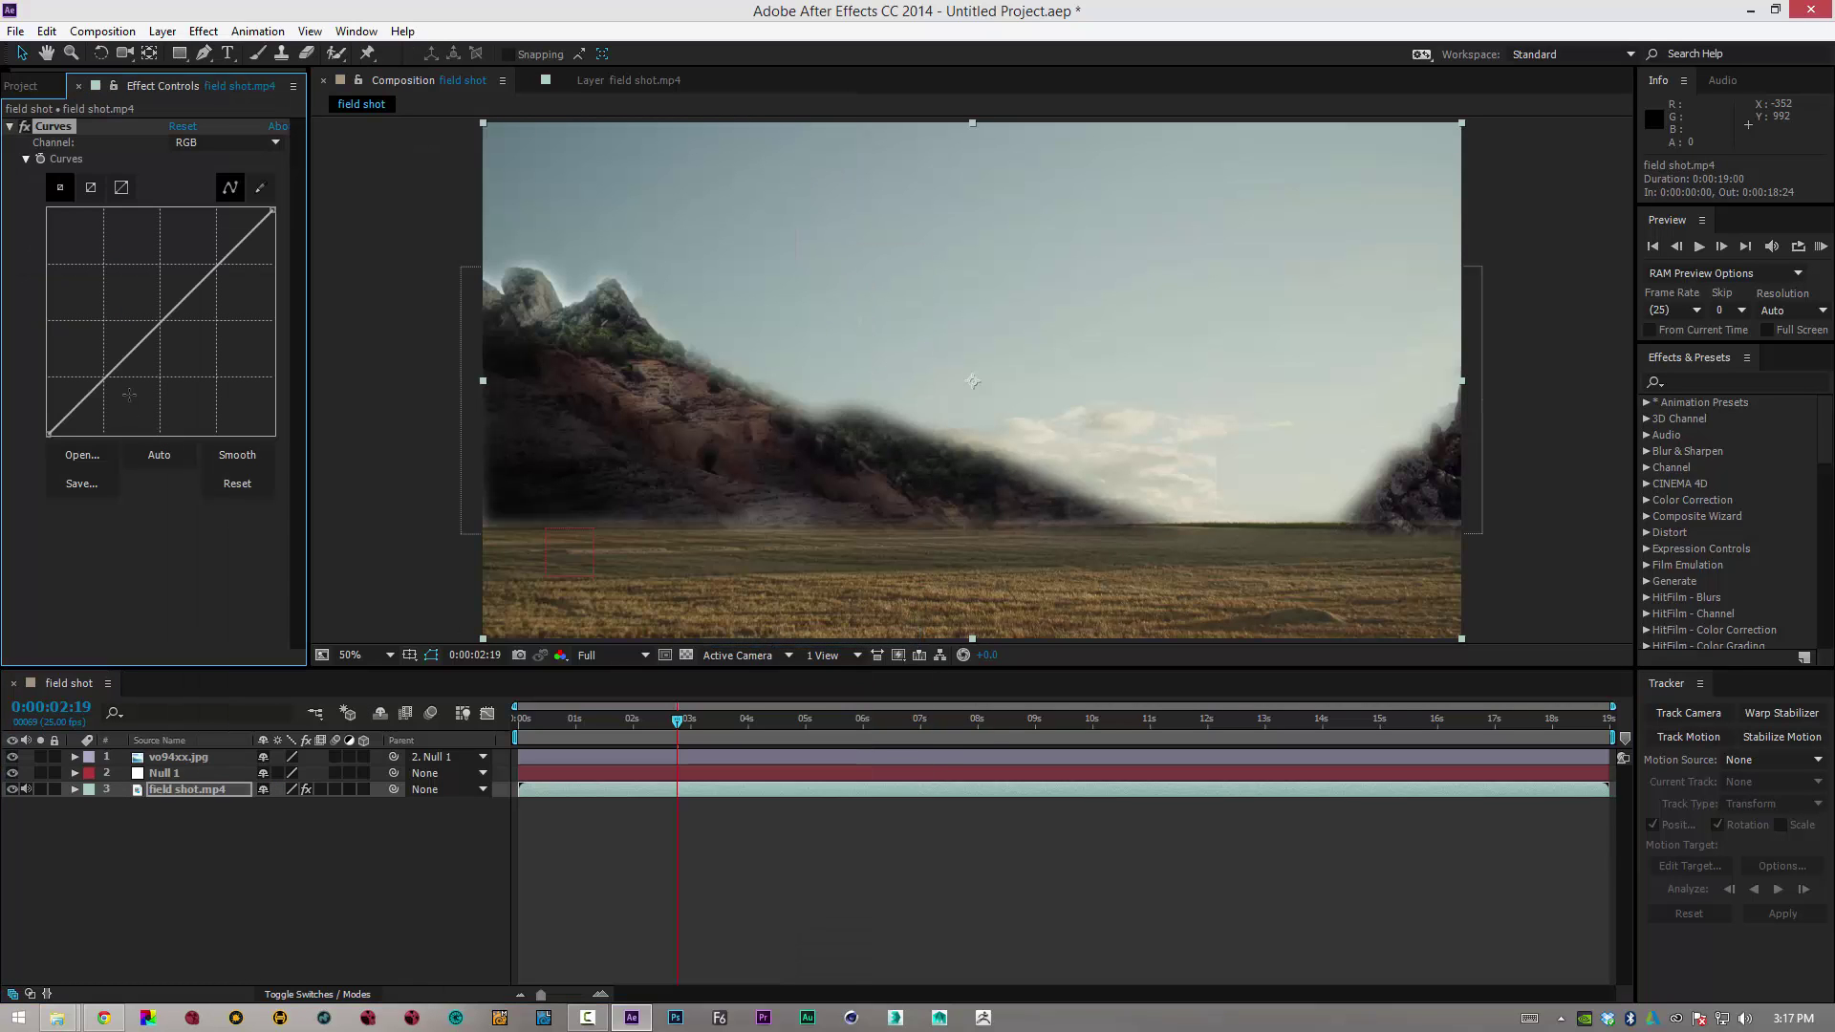
{"action": "left_click_drag", "start_coordinate": [108, 377], "coordinate": [154, 380]}
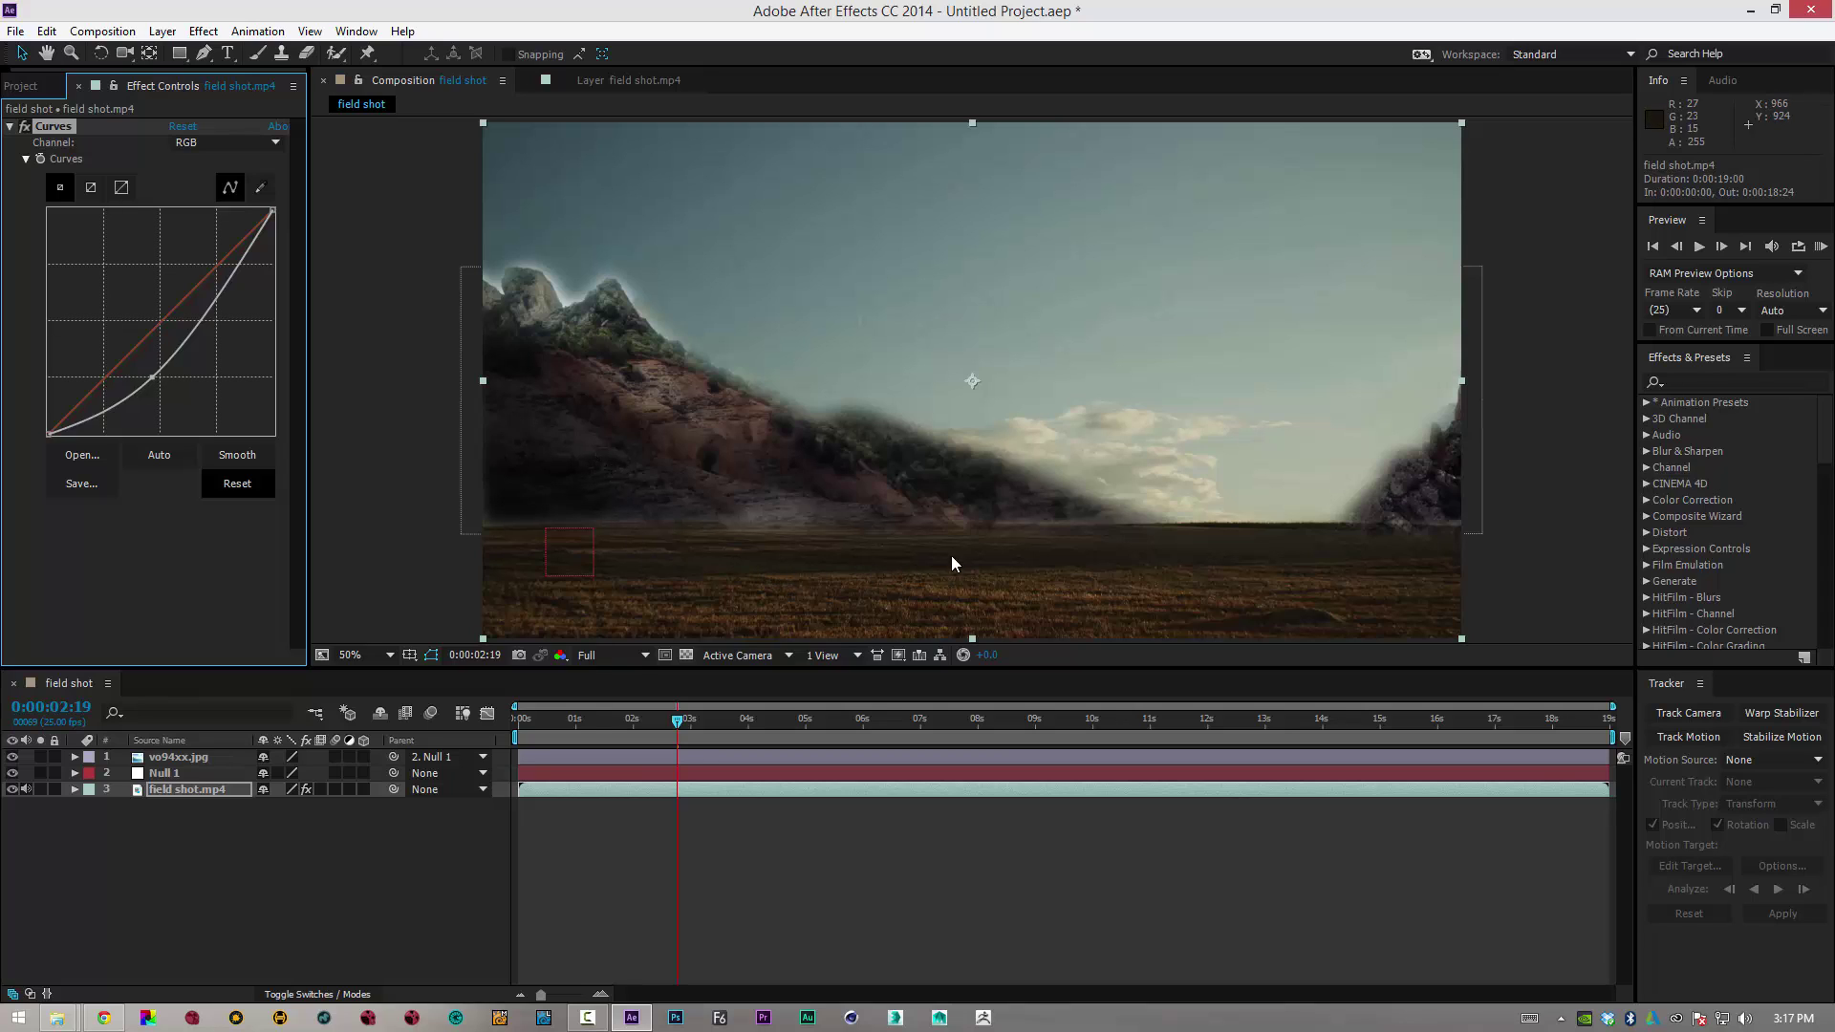
{"action": "left_click", "coordinate": [422, 583]}
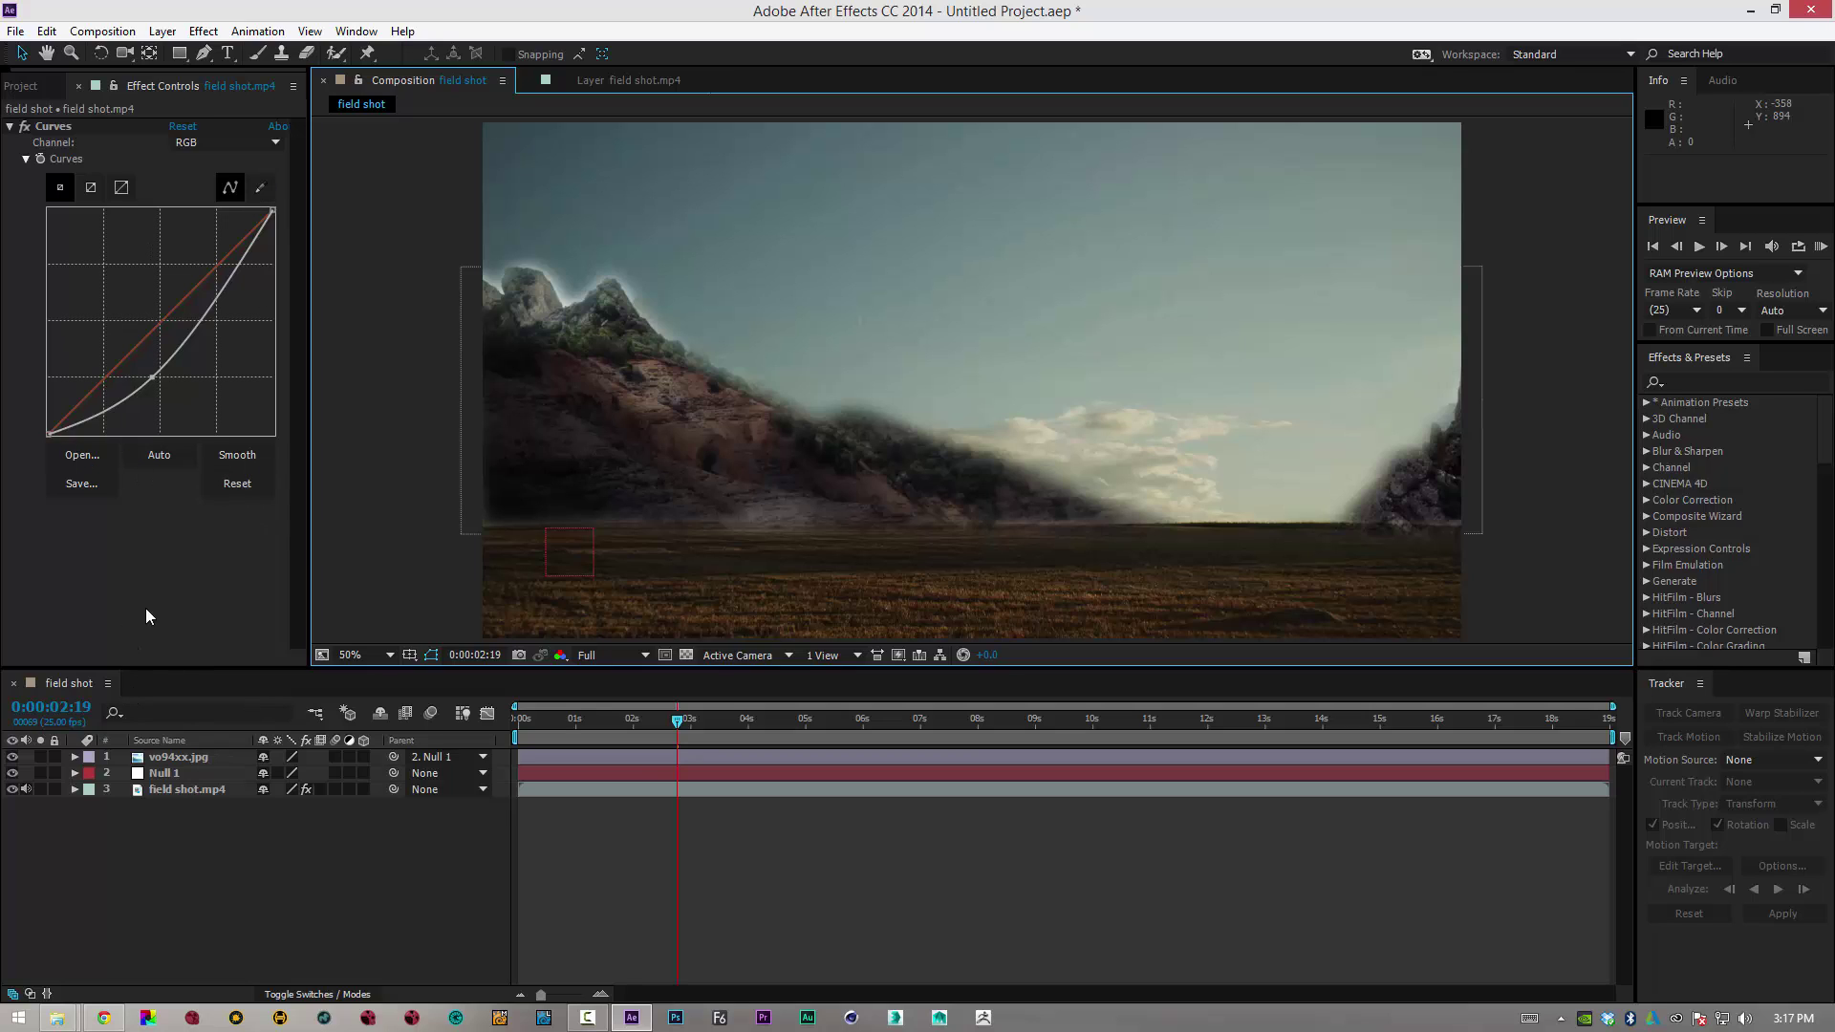
Add a Photo Filter (Warming Filter 85, 25% density) to field shot.mp4
{"action": "left_click", "coordinate": [176, 785]}
{"action": "right_click", "coordinate": [176, 786]}
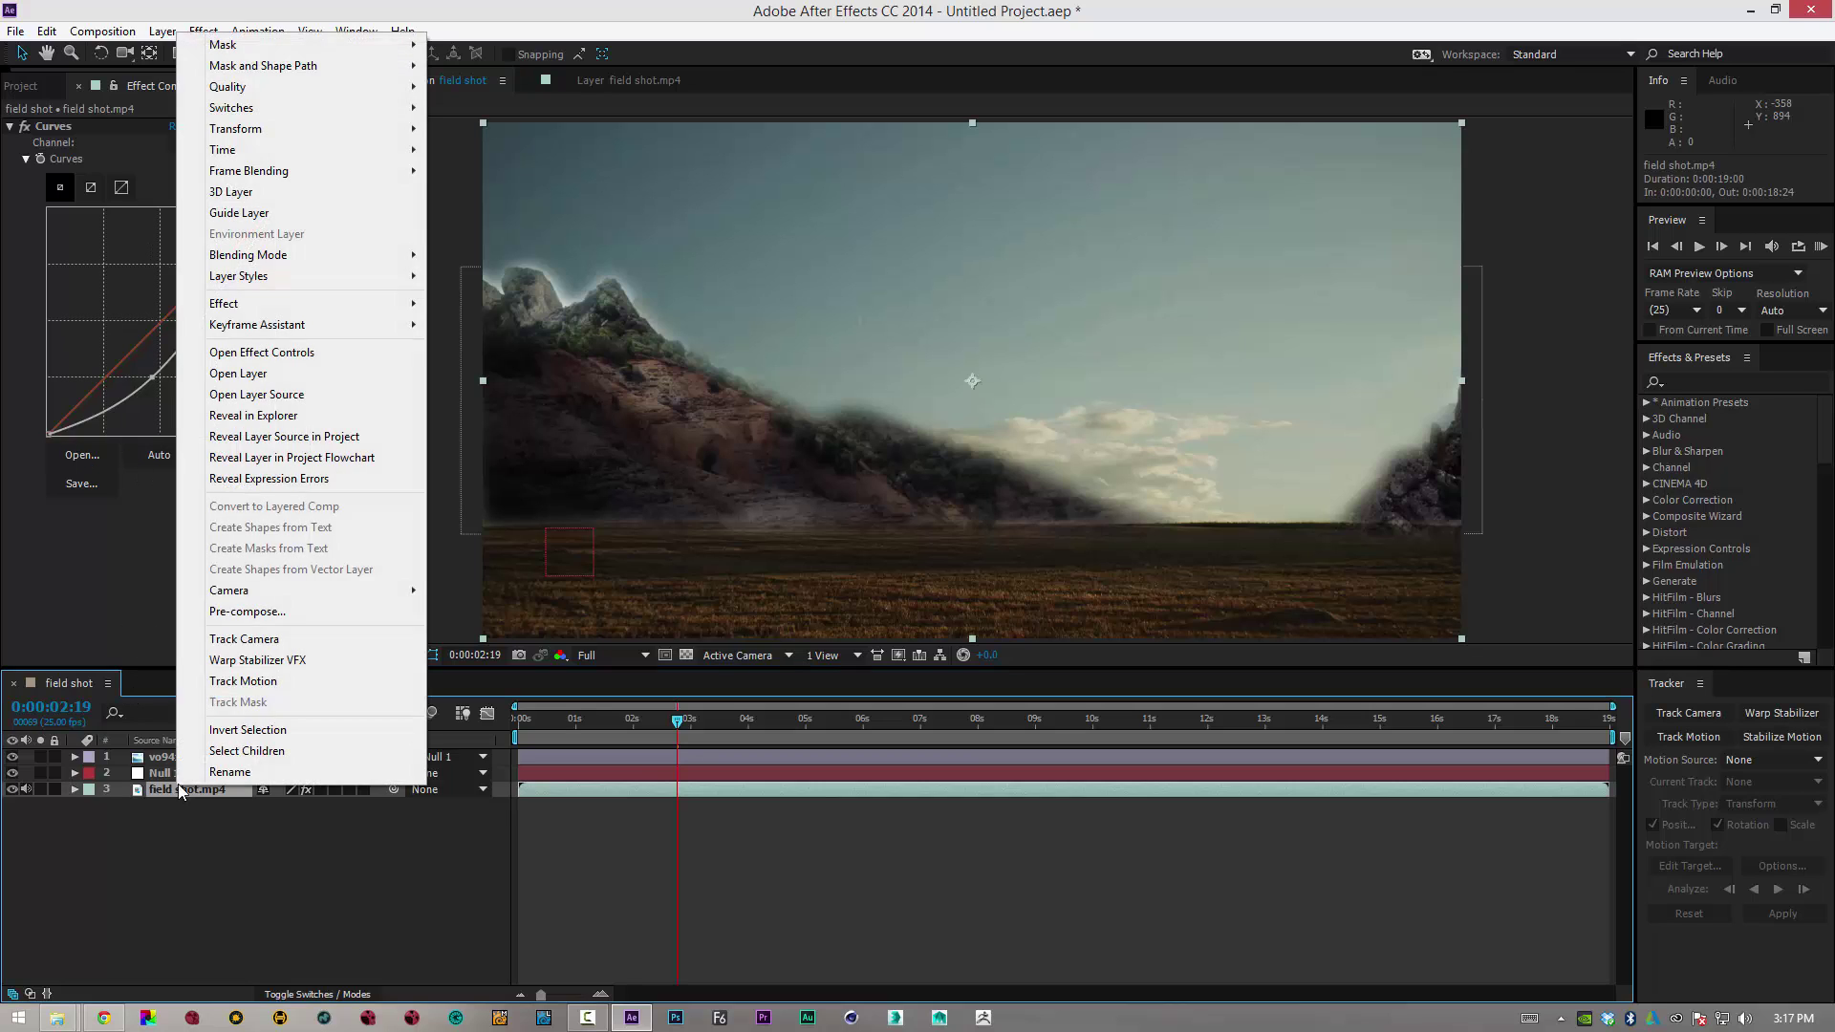
{"action": "mouse_move", "coordinate": [343, 305]}
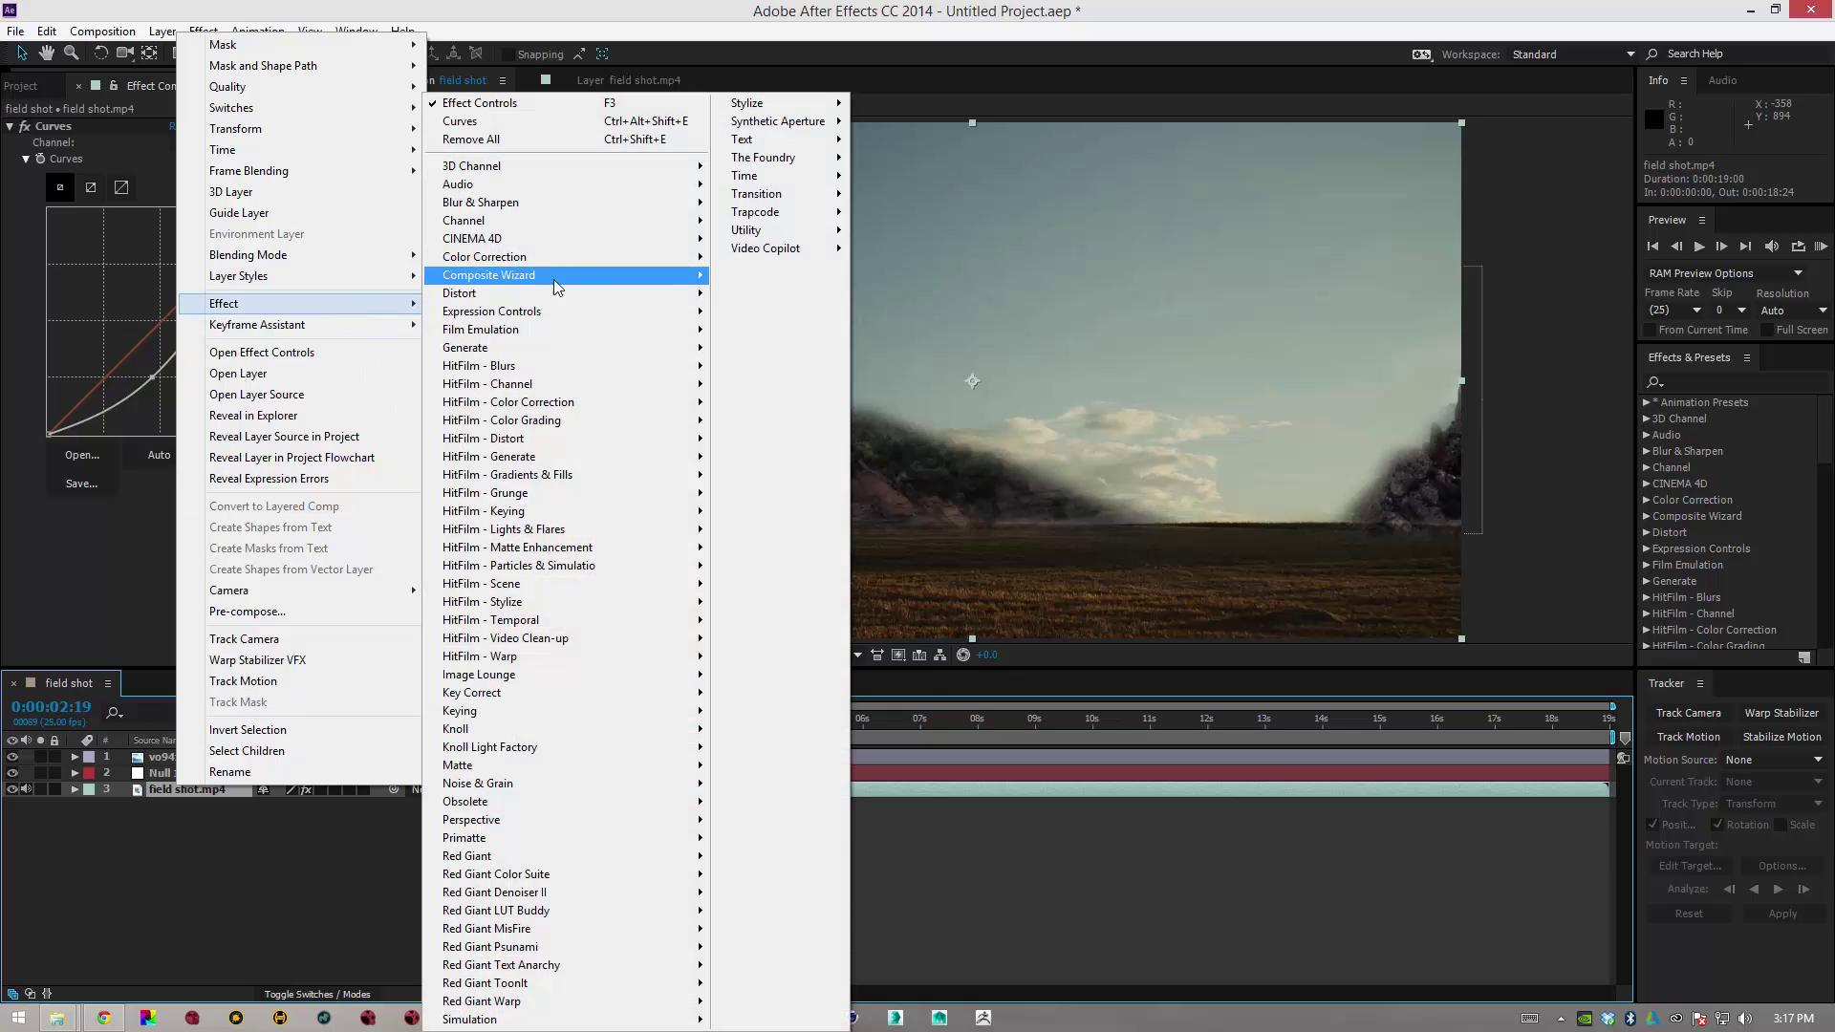
{"action": "mouse_move", "coordinate": [616, 260]}
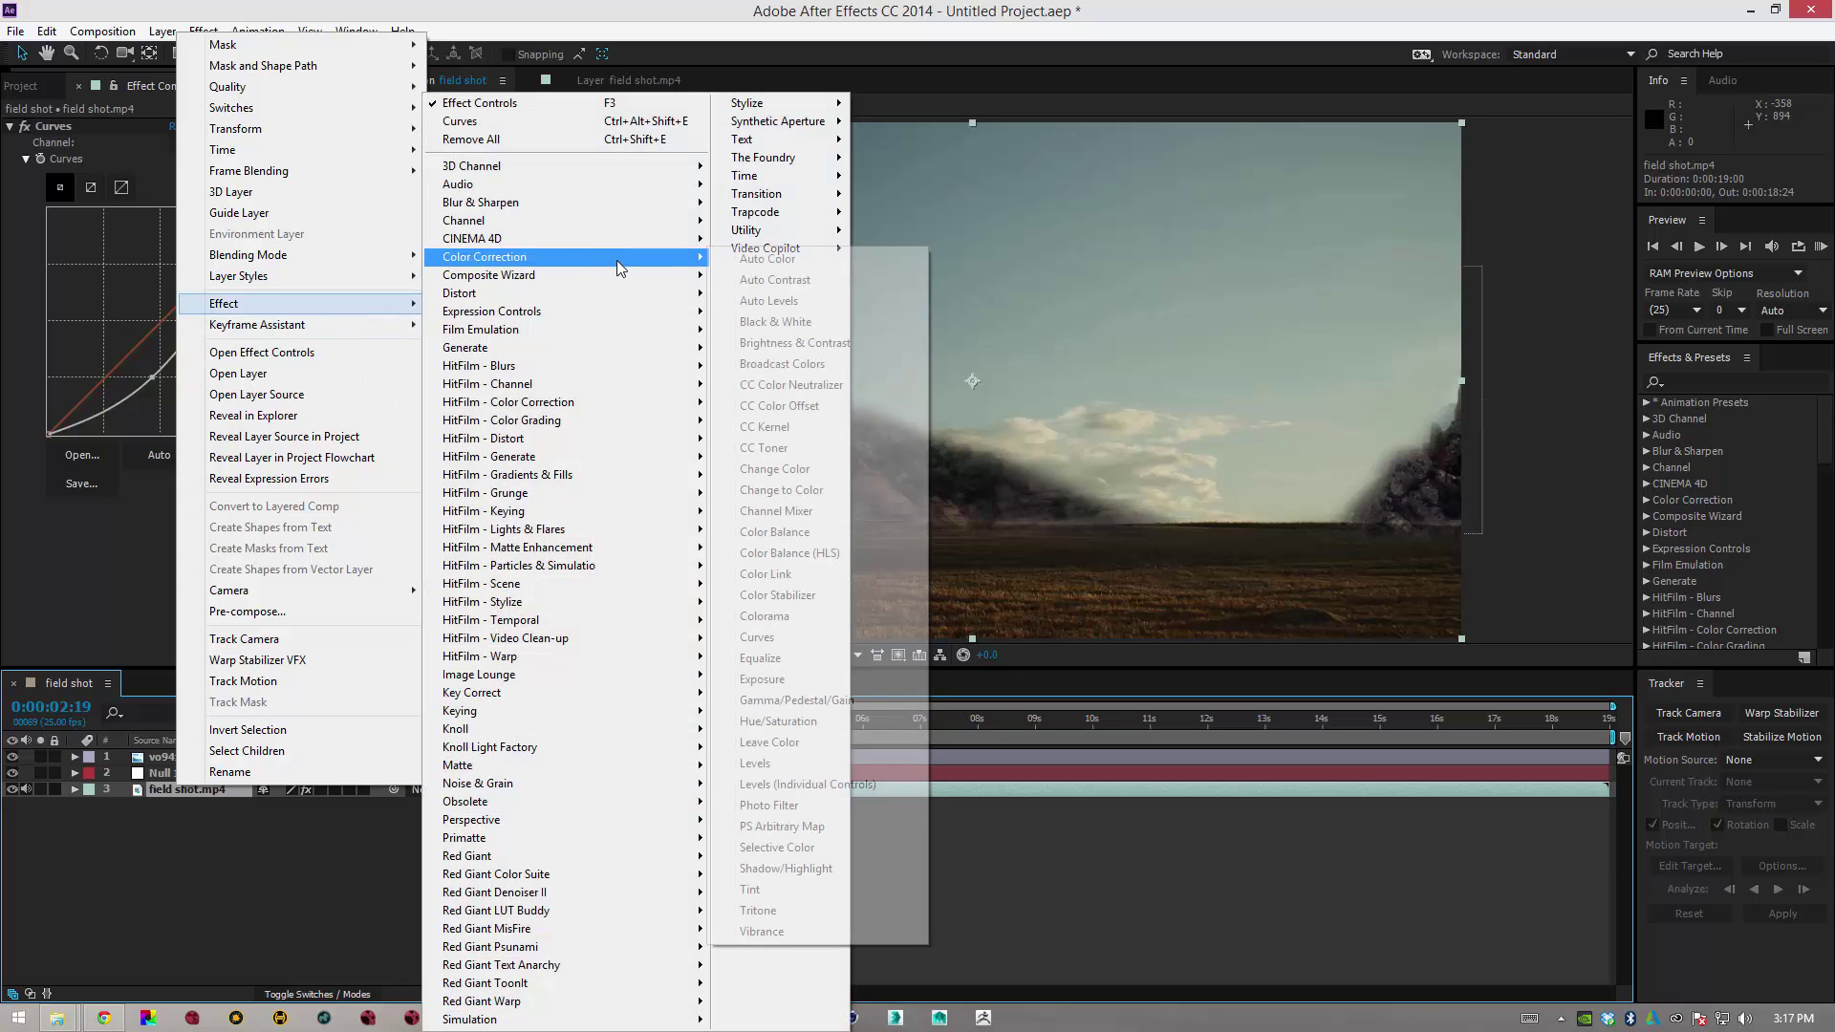
{"action": "left_click", "coordinate": [810, 805]}
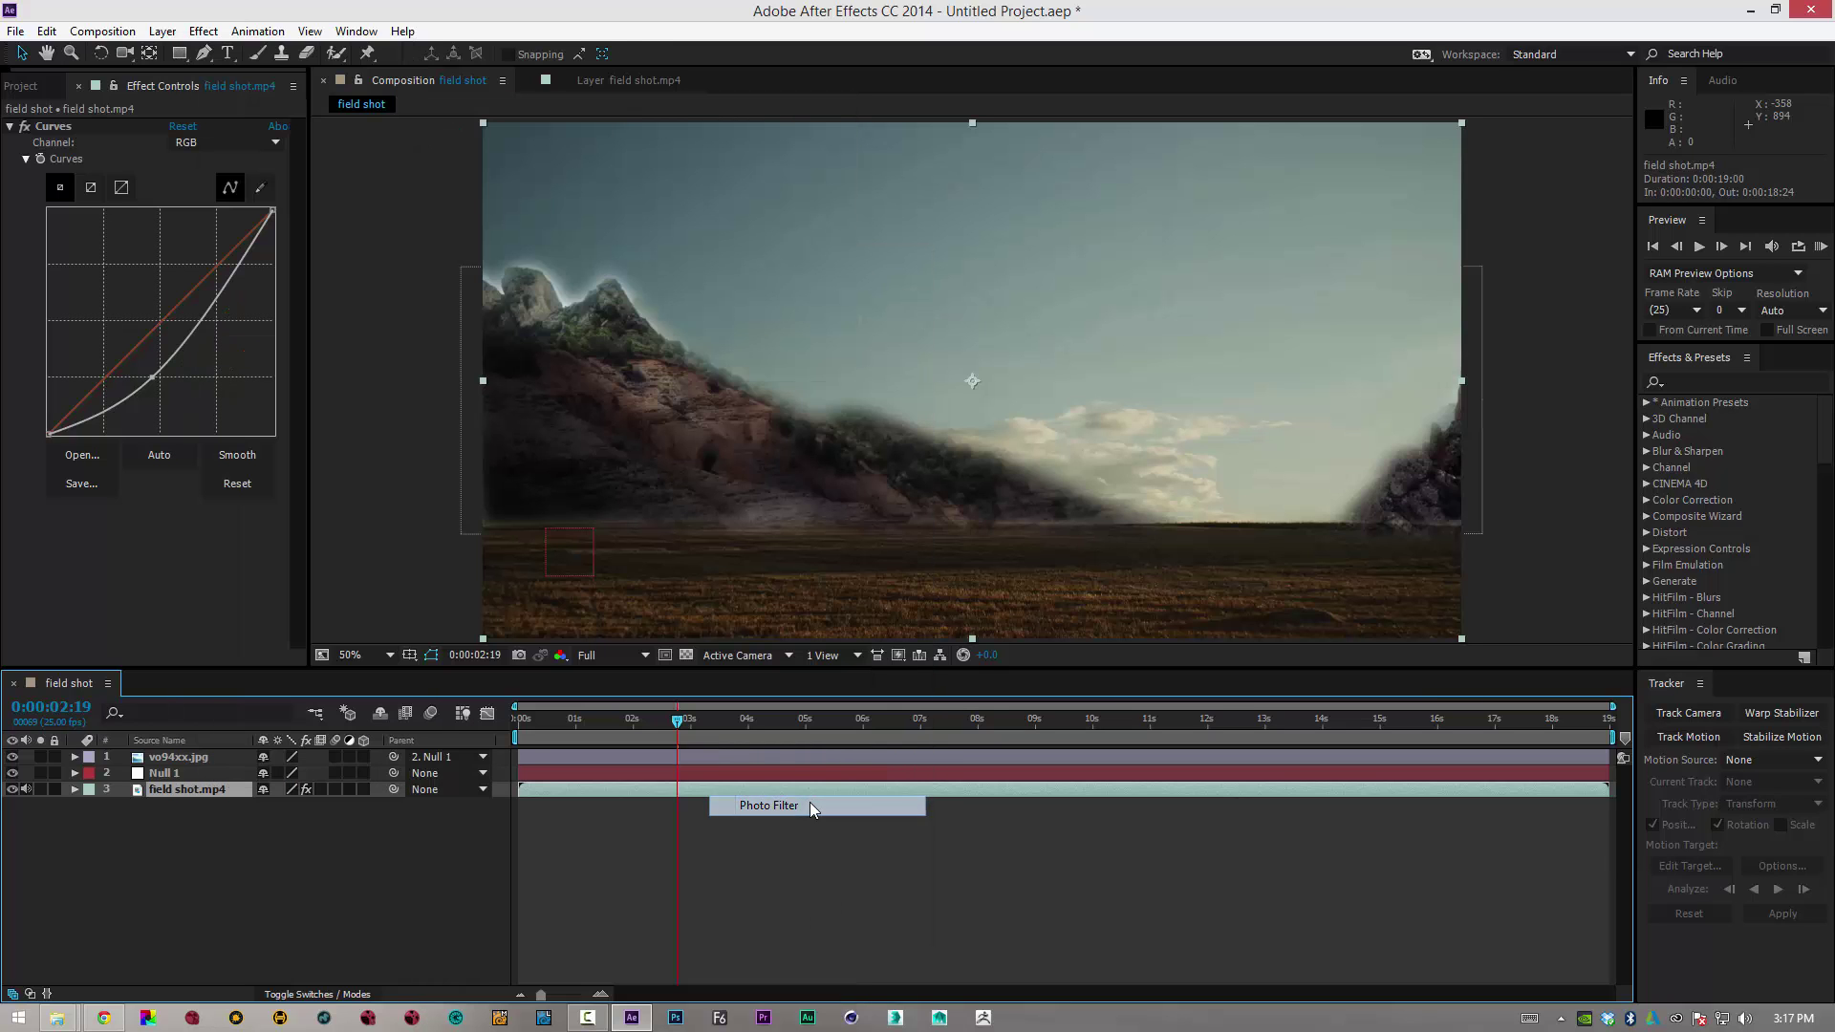
{"action": "left_click", "coordinate": [346, 885]}
{"action": "left_click", "coordinate": [405, 568]}
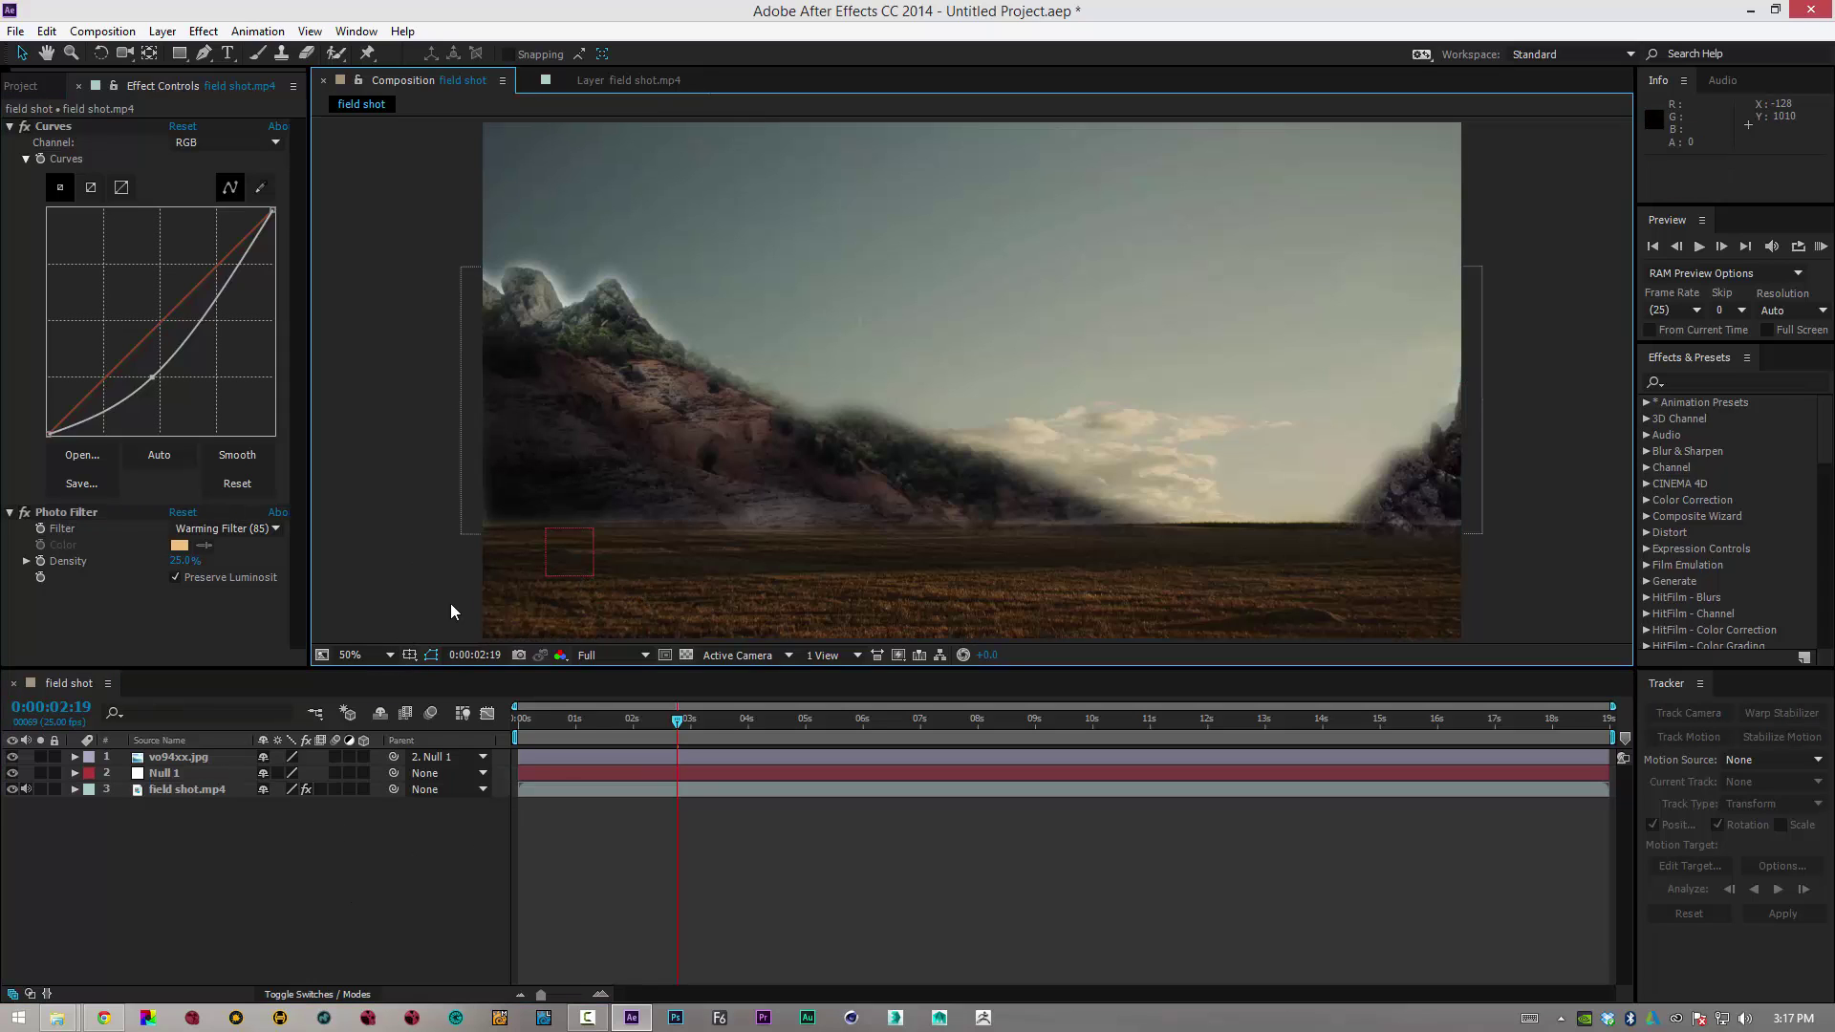
{"action": "left_click", "coordinate": [1482, 420]}
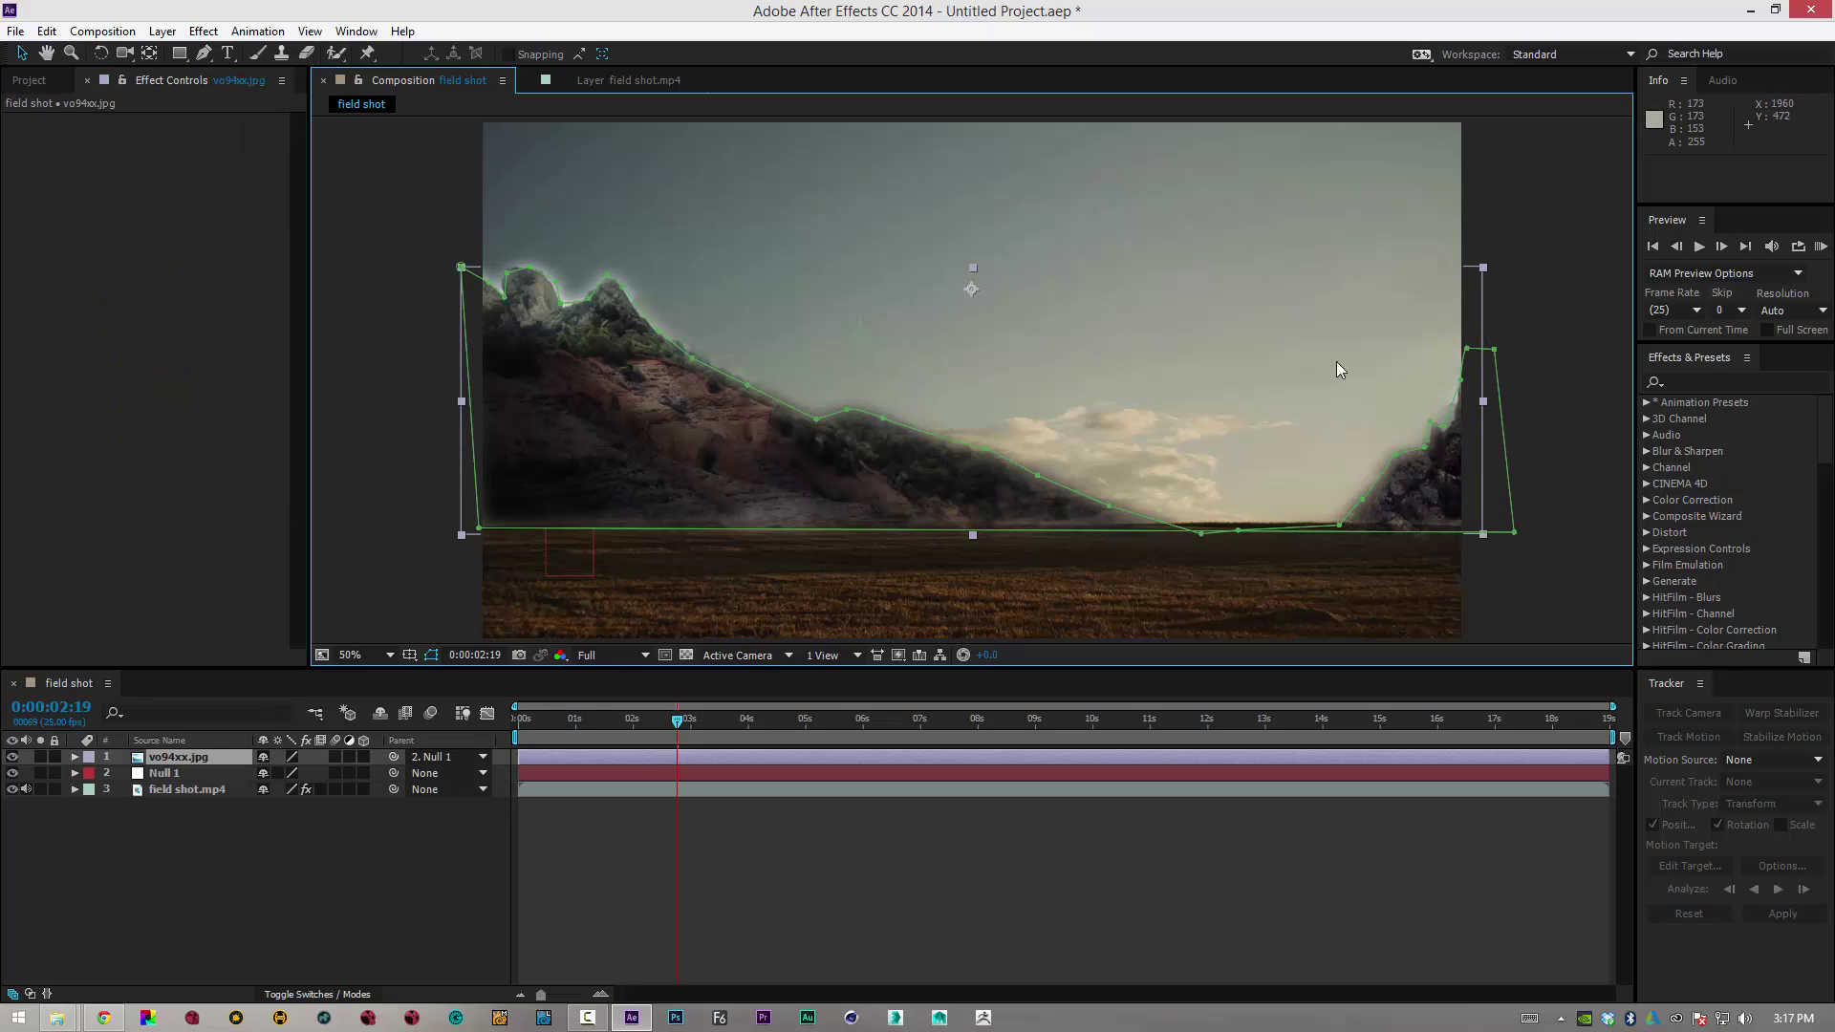
Apply Curves to vo94xx.jpg and lift its curve slightly to brighten the mountain
{"action": "left_click", "coordinate": [416, 567]}
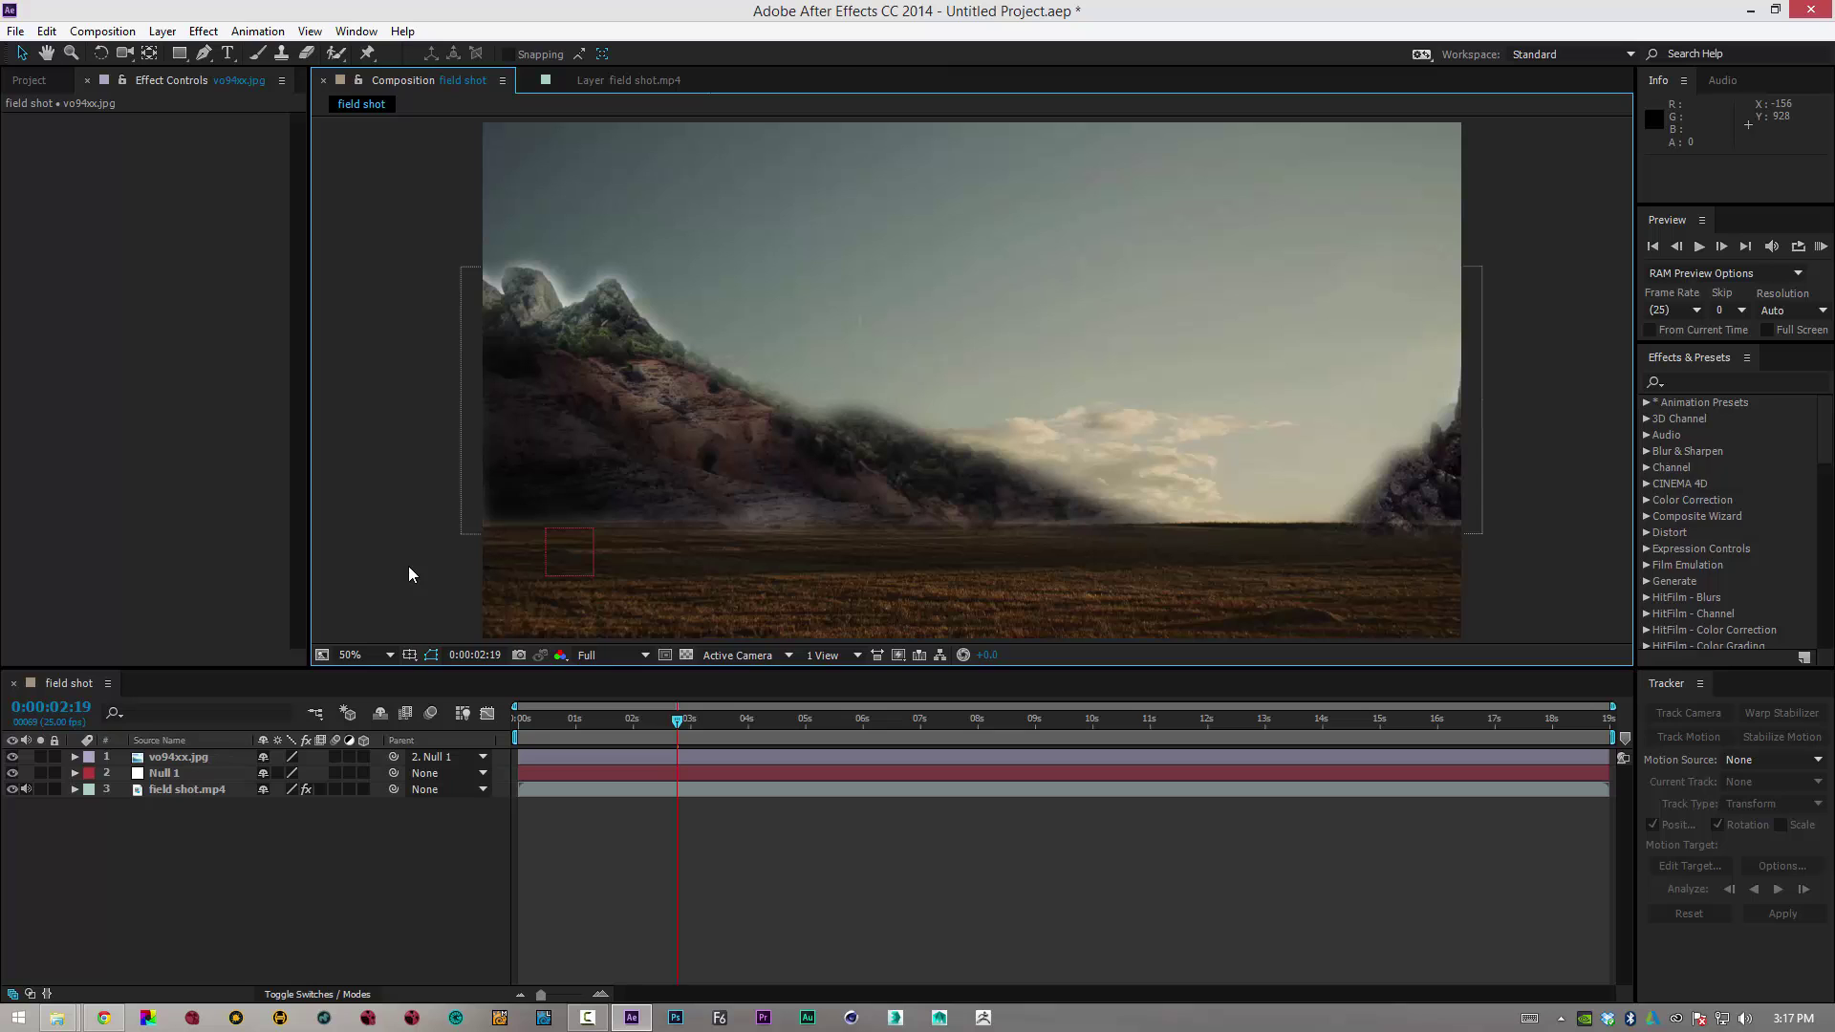
{"action": "right_click", "coordinate": [176, 753]}
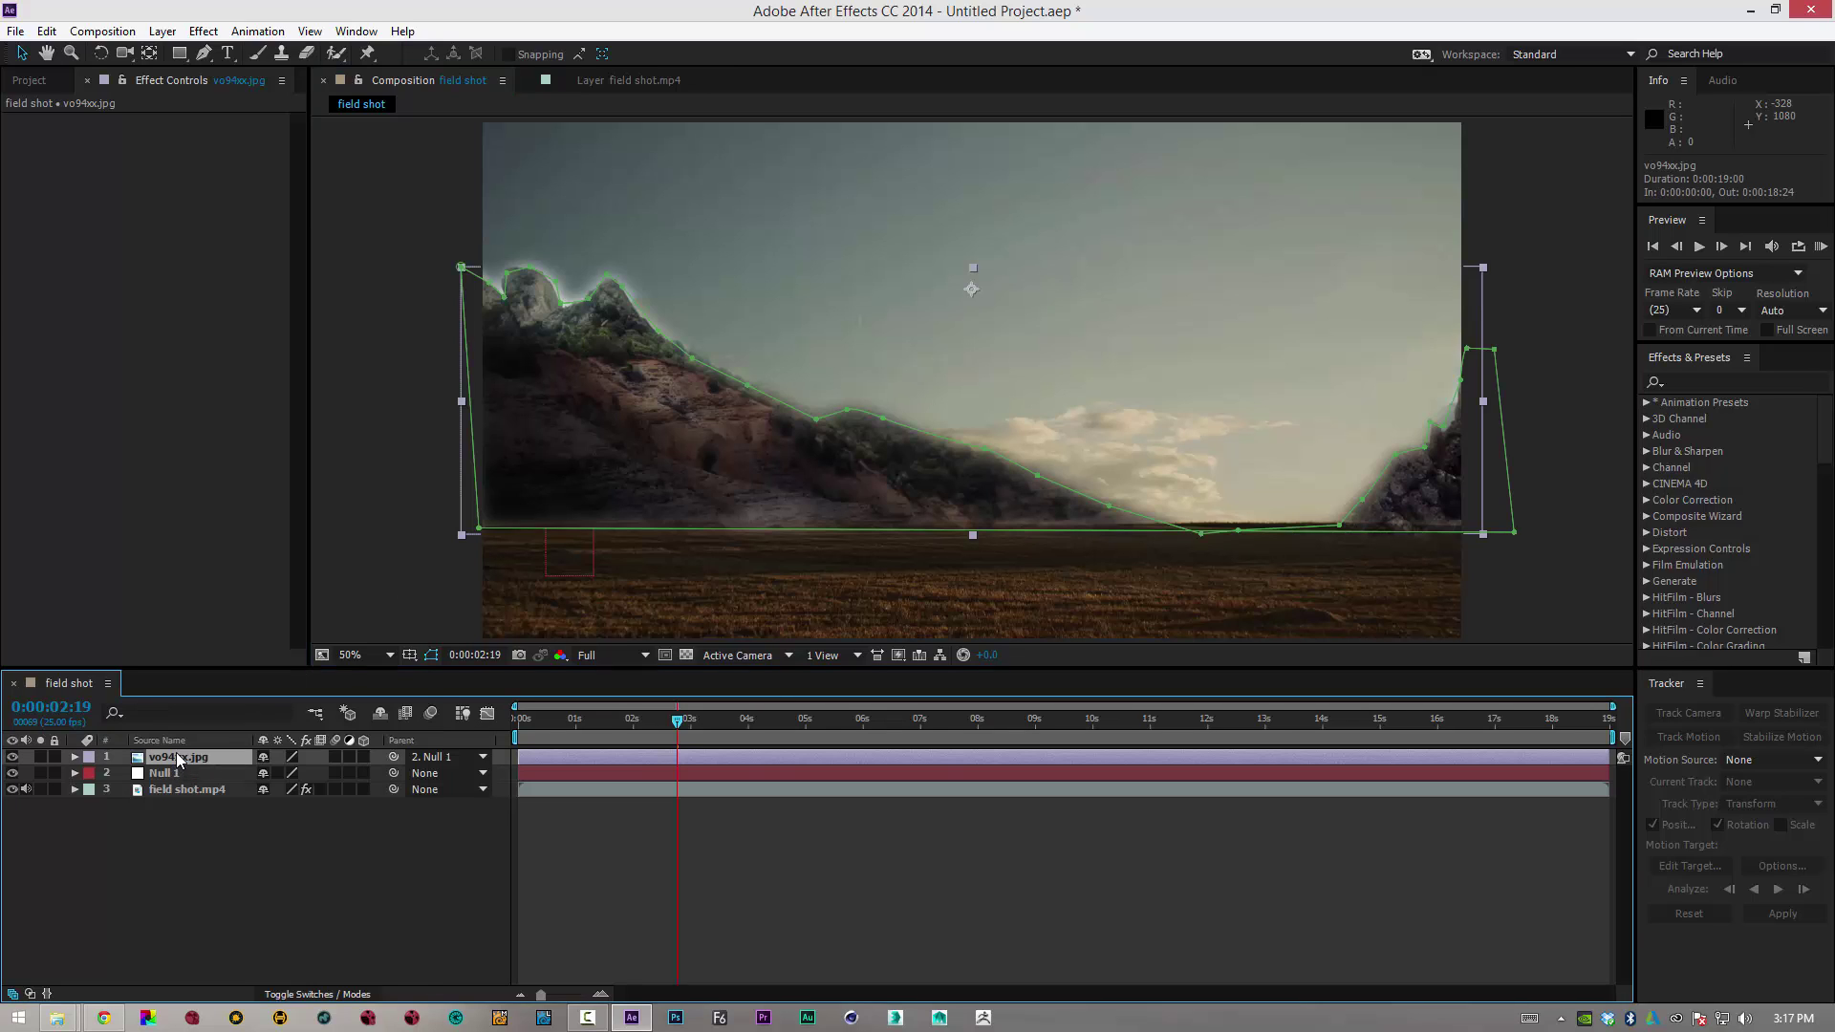
{"action": "mouse_move", "coordinate": [335, 519]}
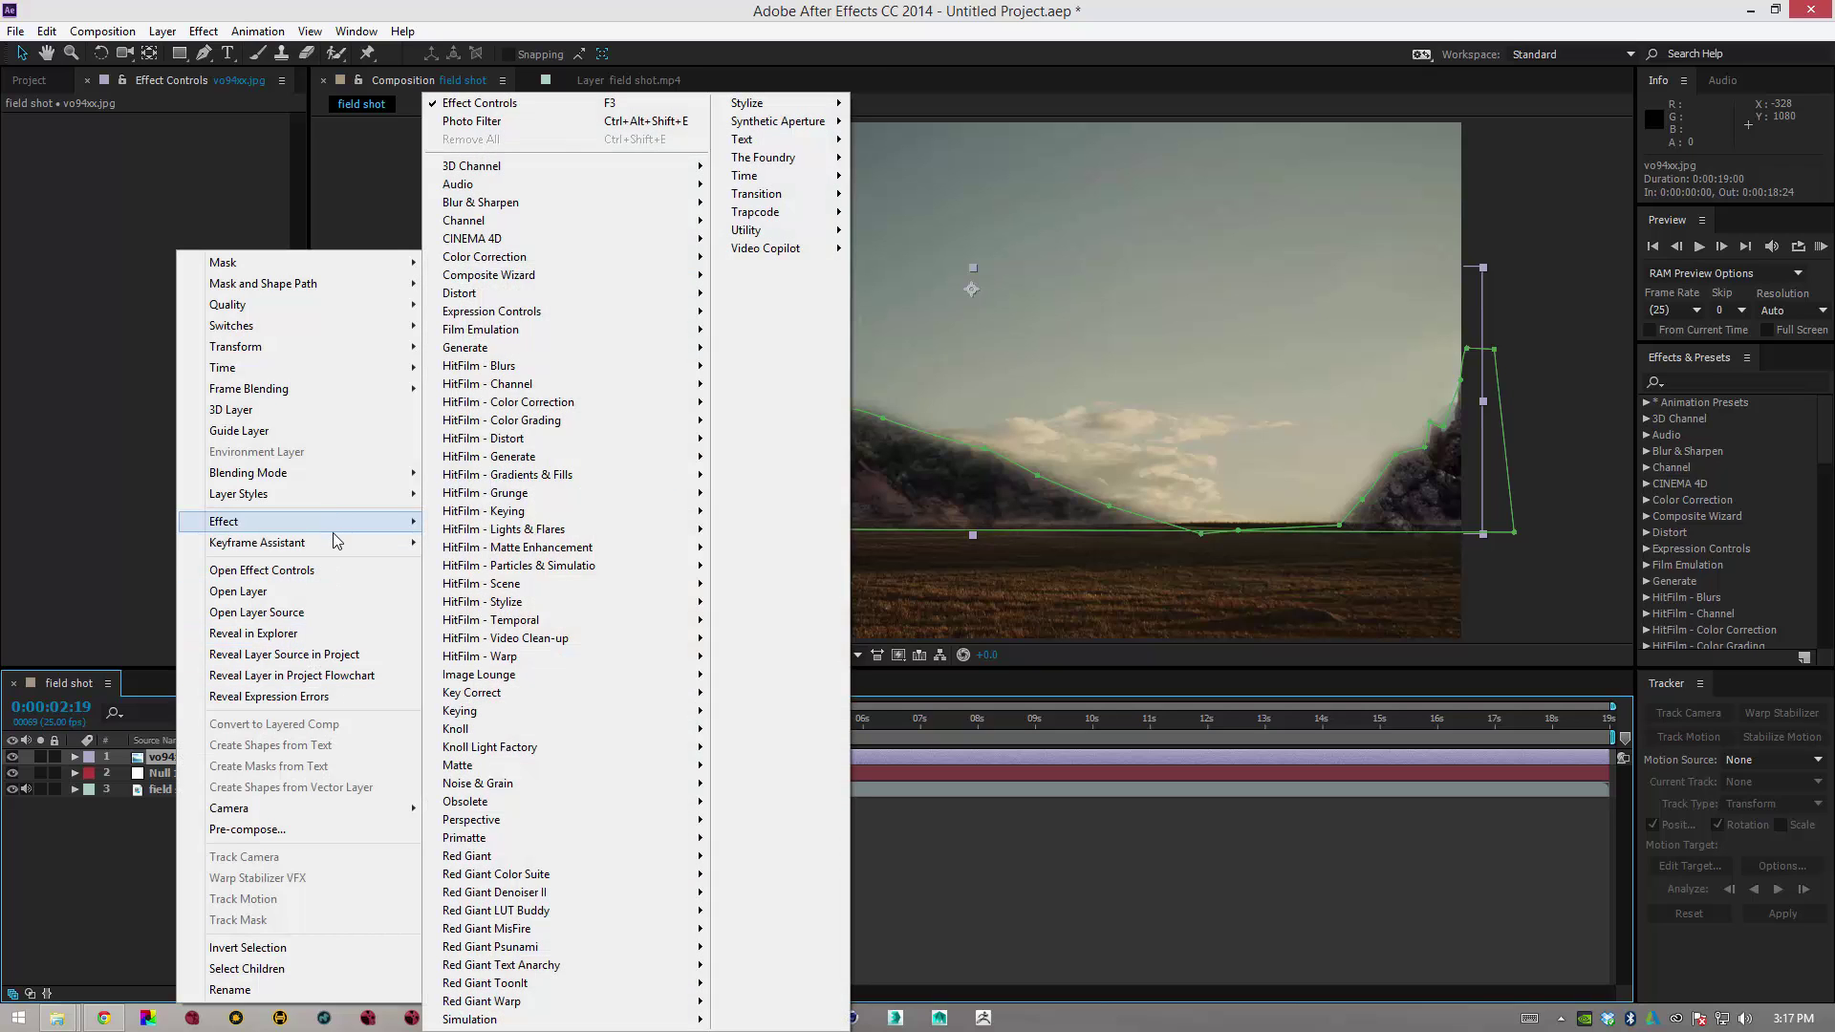
{"action": "mouse_move", "coordinate": [651, 261]}
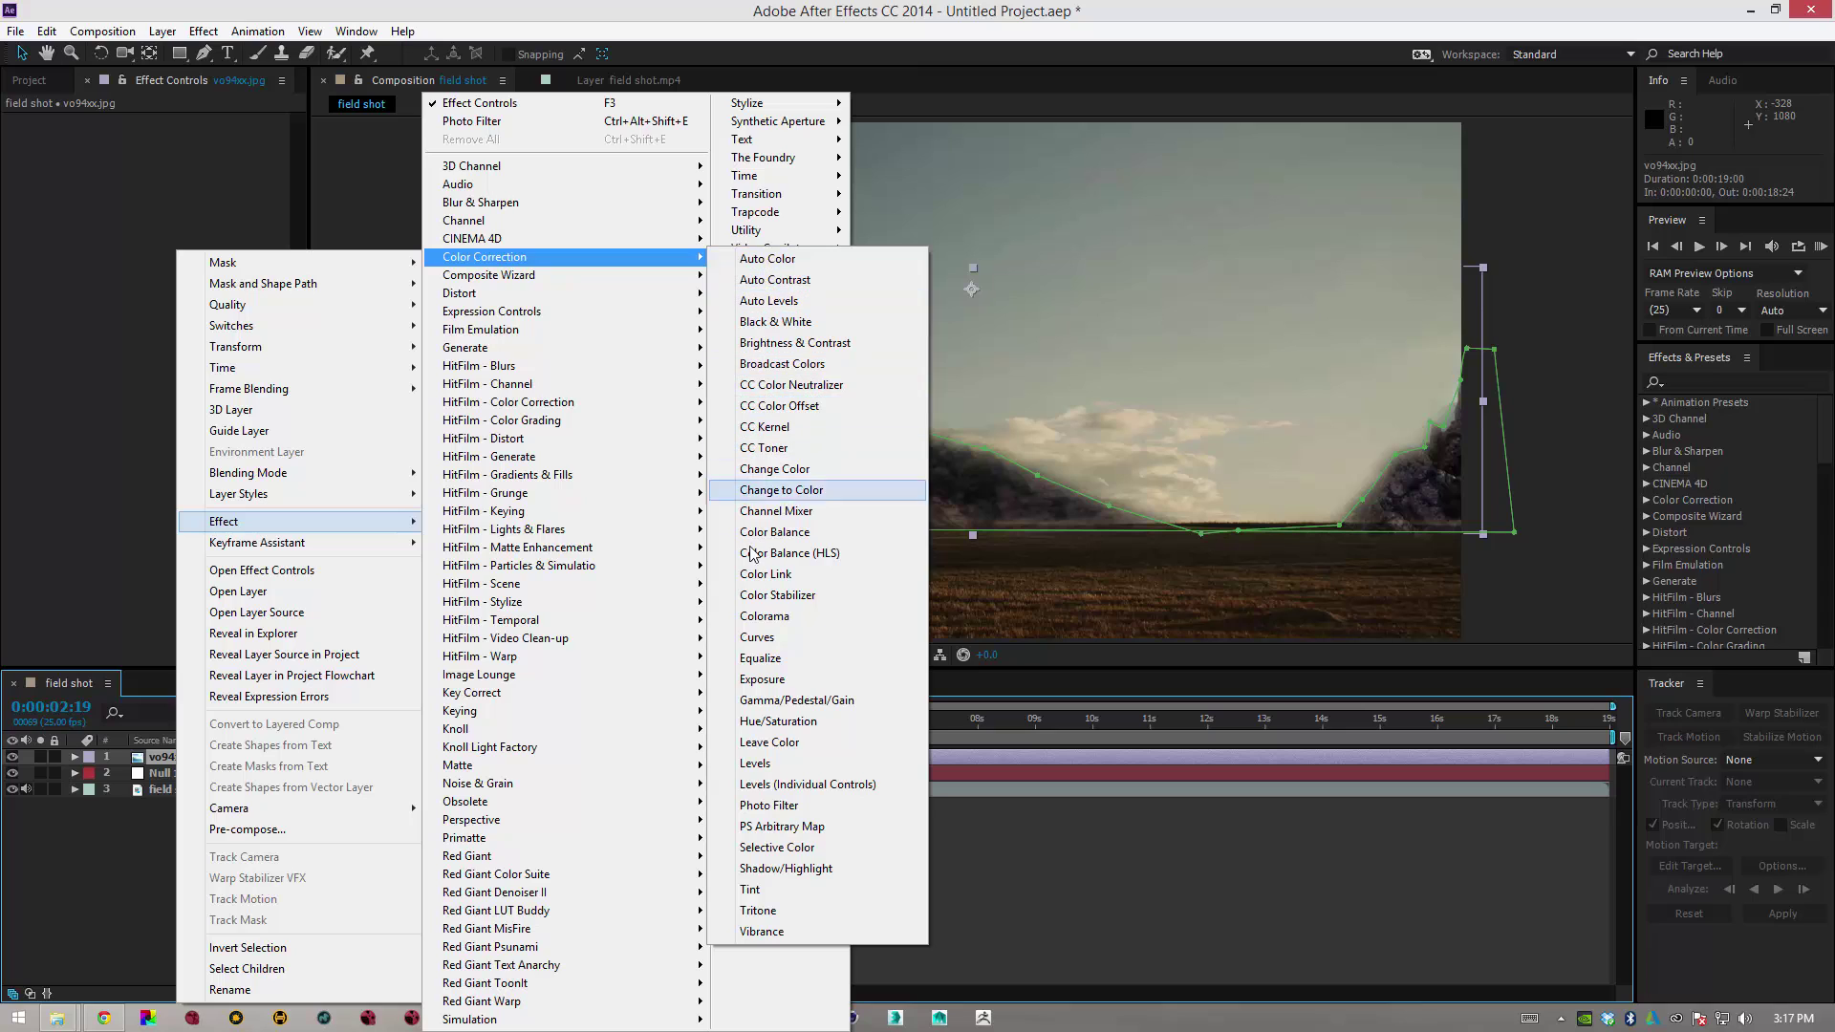
{"action": "left_click", "coordinate": [763, 638]}
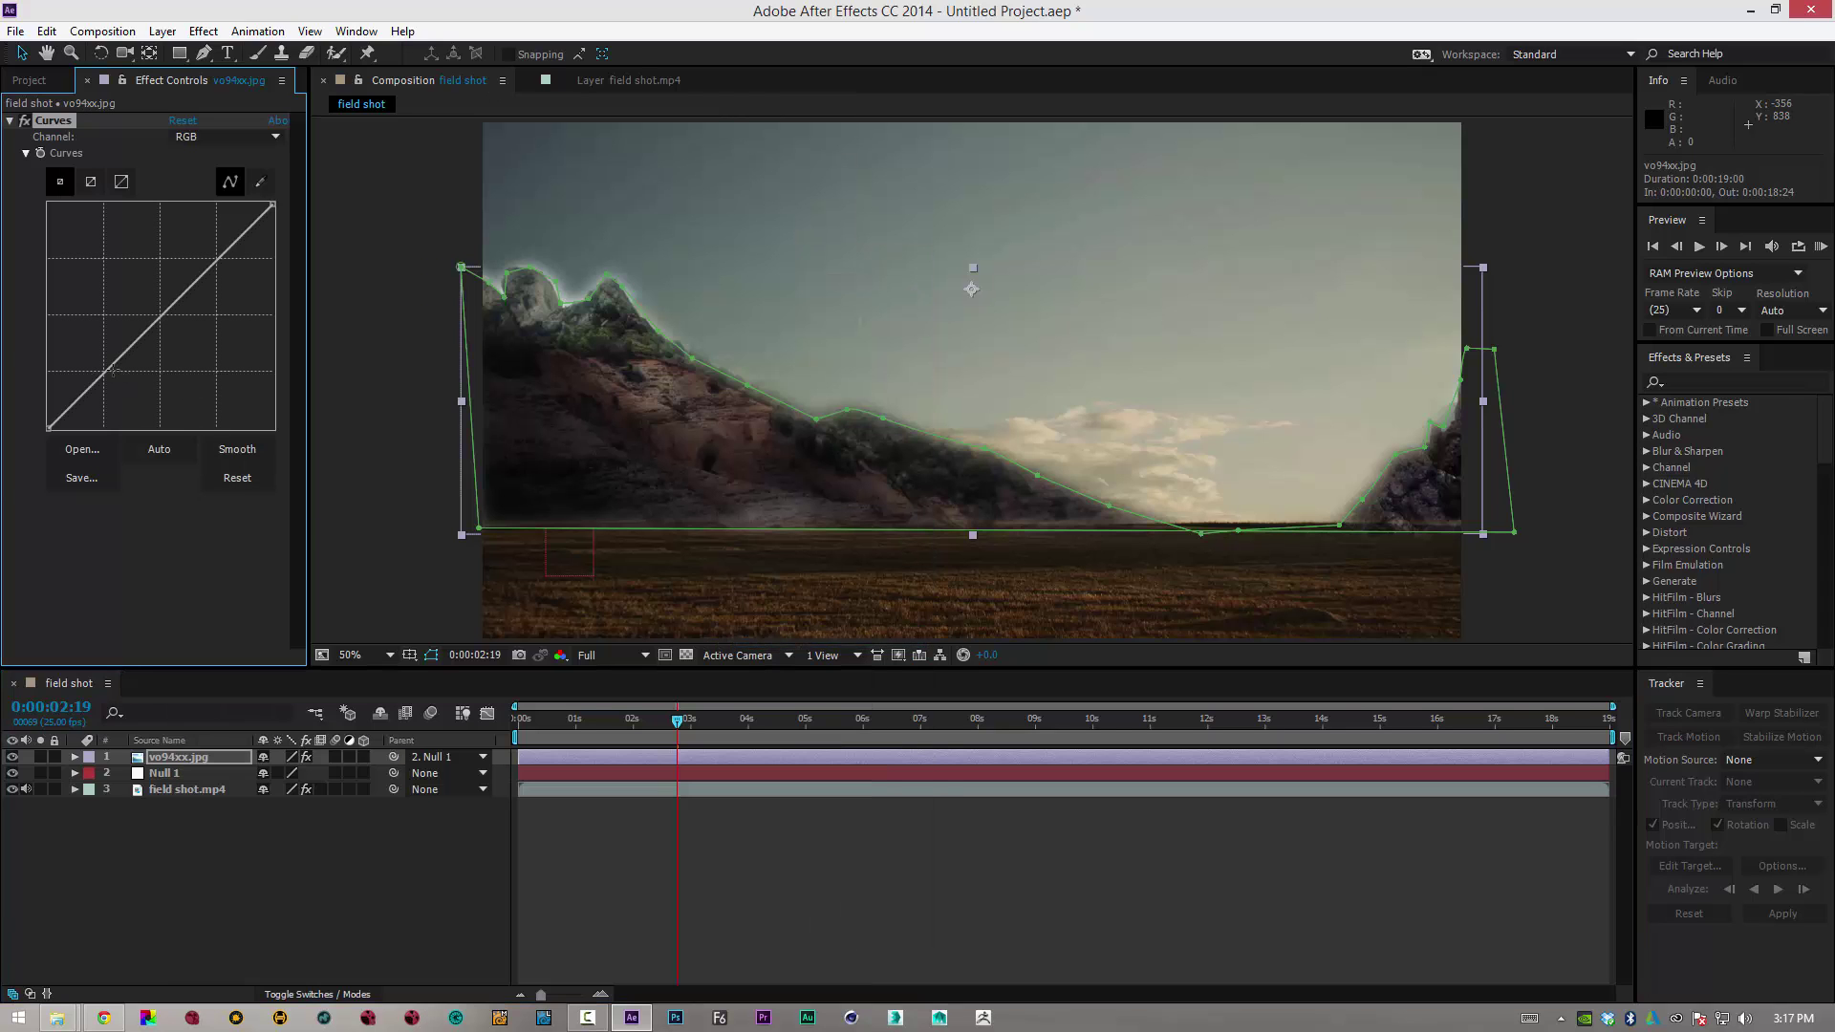
{"action": "mouse_move", "coordinate": [110, 370]}
{"action": "left_mouse_down"}
{"action": "mouse_move", "coordinate": [98, 351]}
{"action": "mouse_move", "coordinate": [113, 380]}
{"action": "left_mouse_up"}
{"action": "left_click", "coordinate": [189, 549]}
{"action": "left_click", "coordinate": [434, 579]}
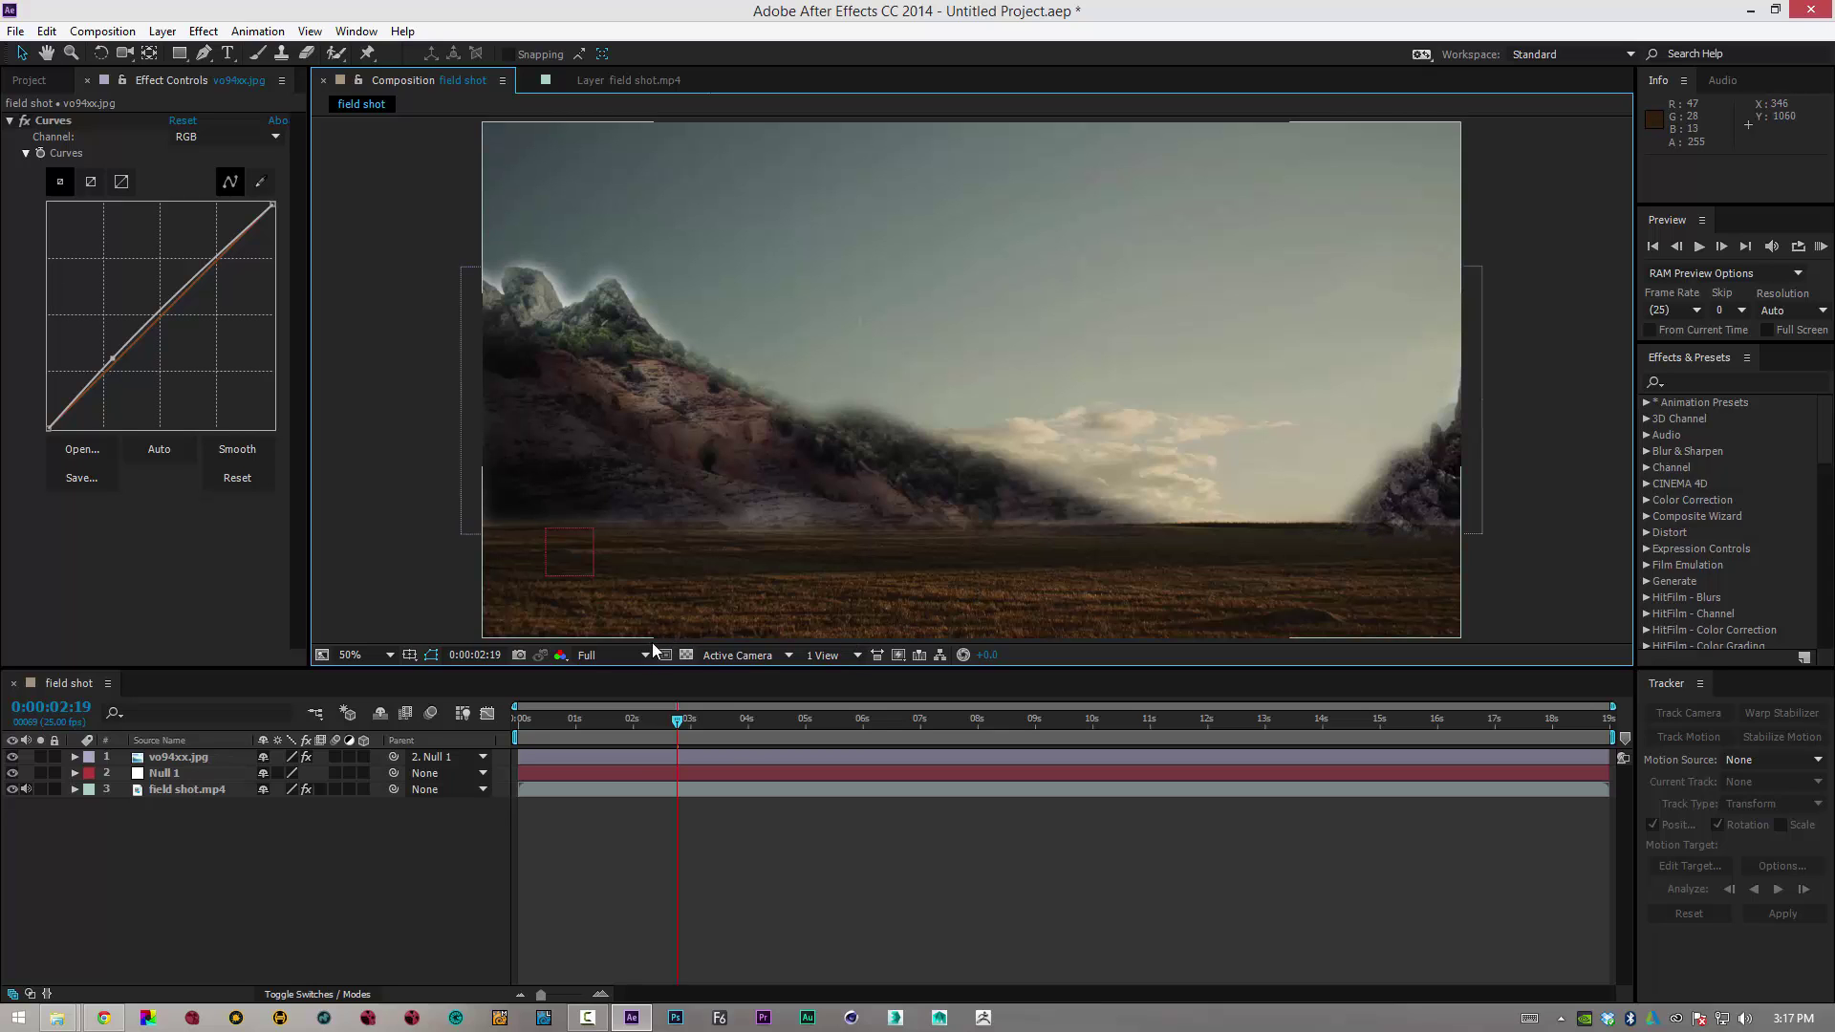
Return the playhead near the start and RAM-preview the composite's first few seconds
{"action": "left_click_drag", "start_coordinate": [676, 723], "coordinate": [517, 719]}
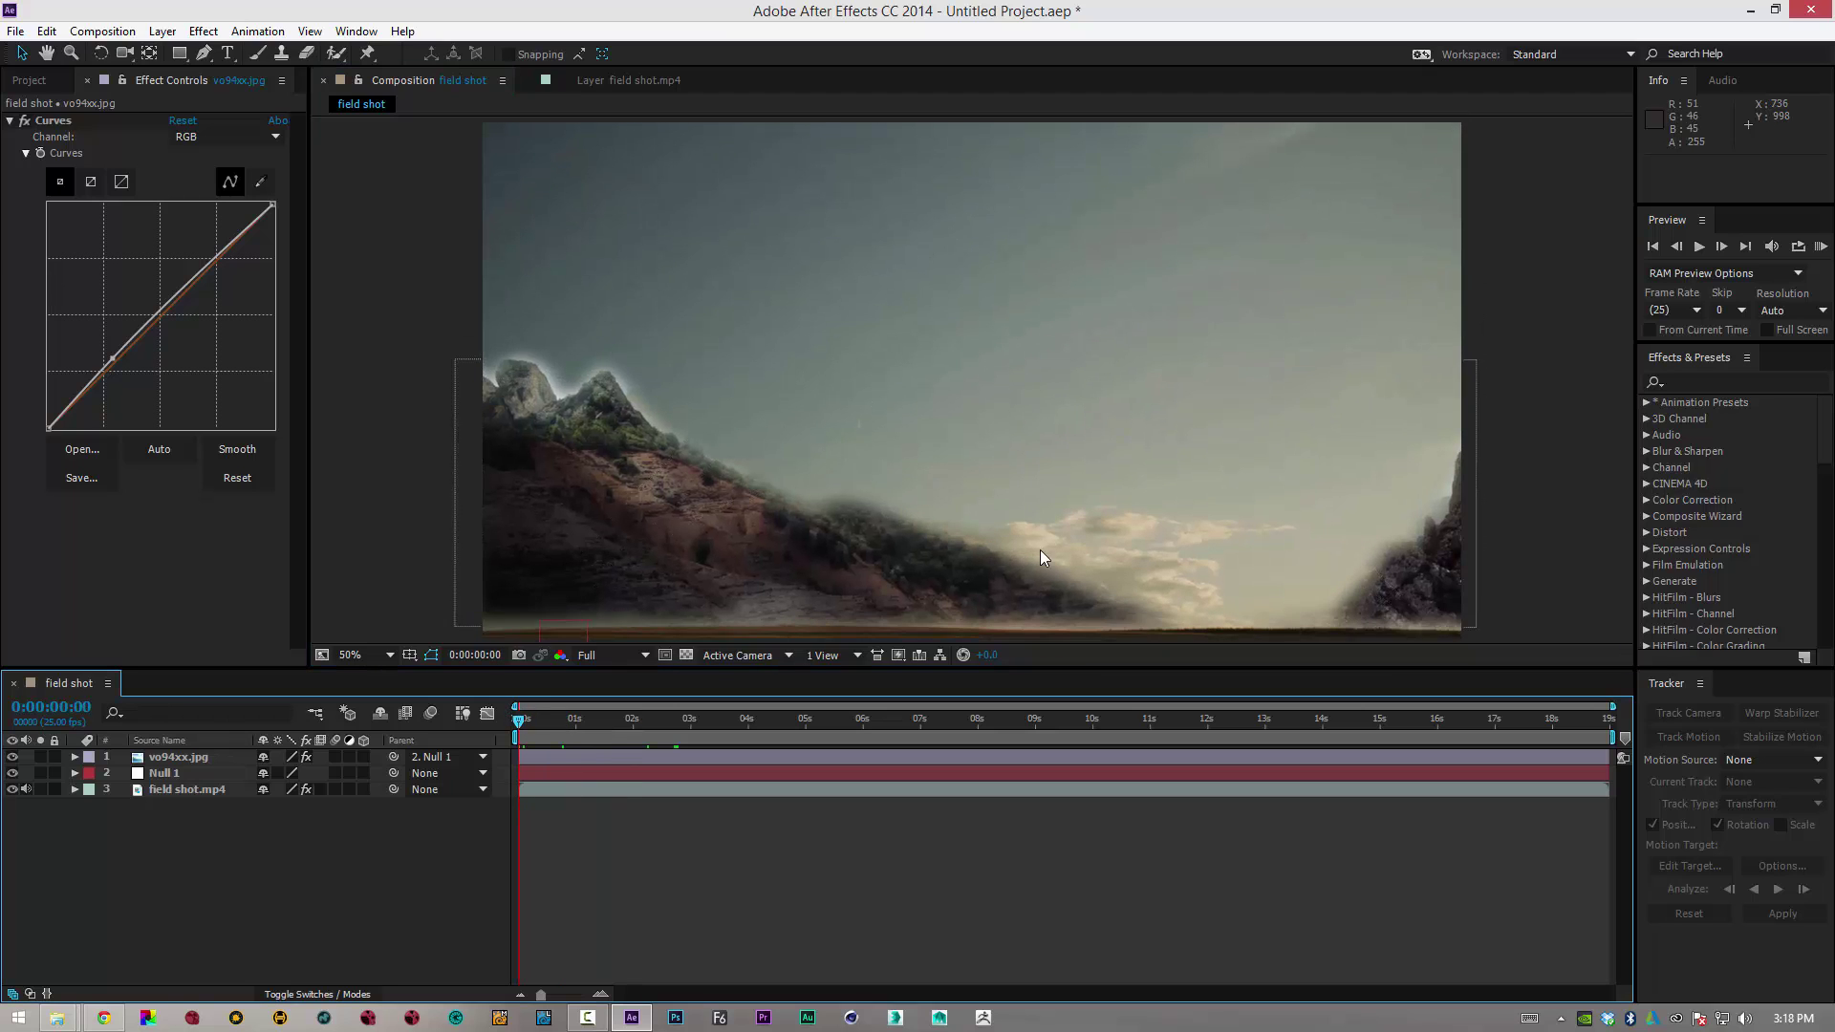
{"action": "left_click", "coordinate": [1820, 247]}
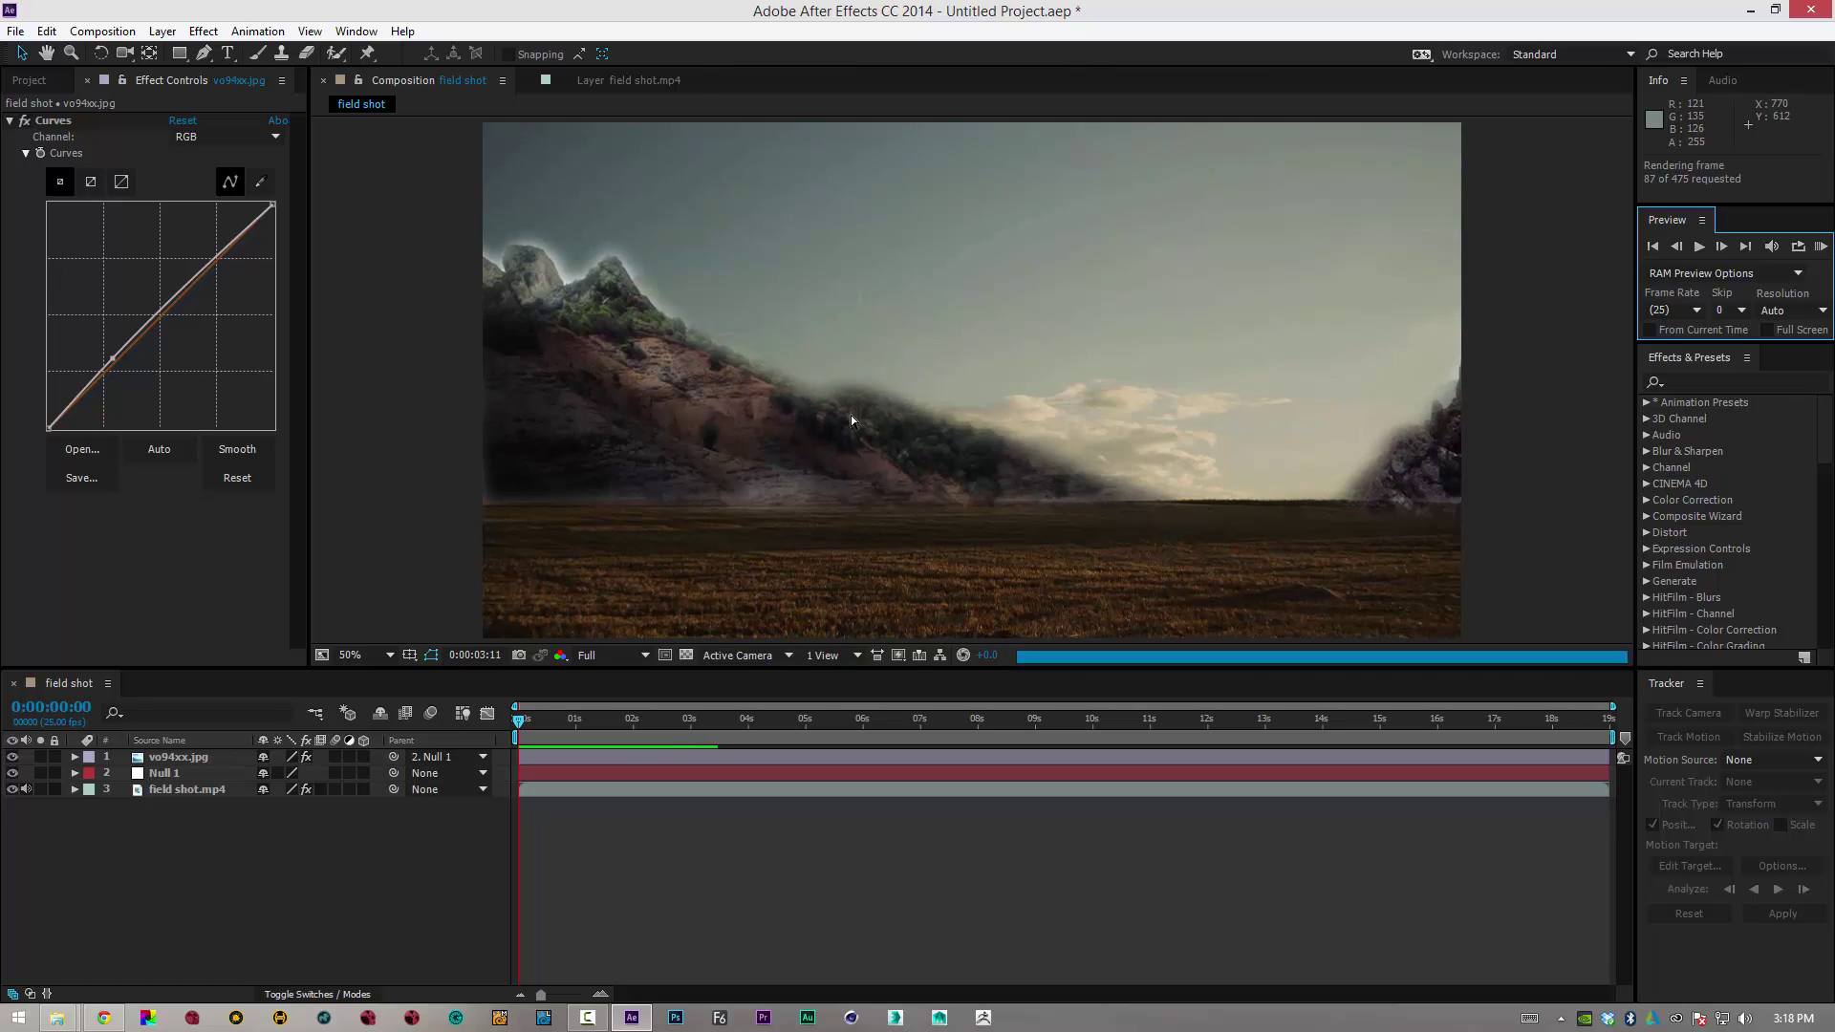
{"action": "left_click", "coordinate": [1704, 251]}
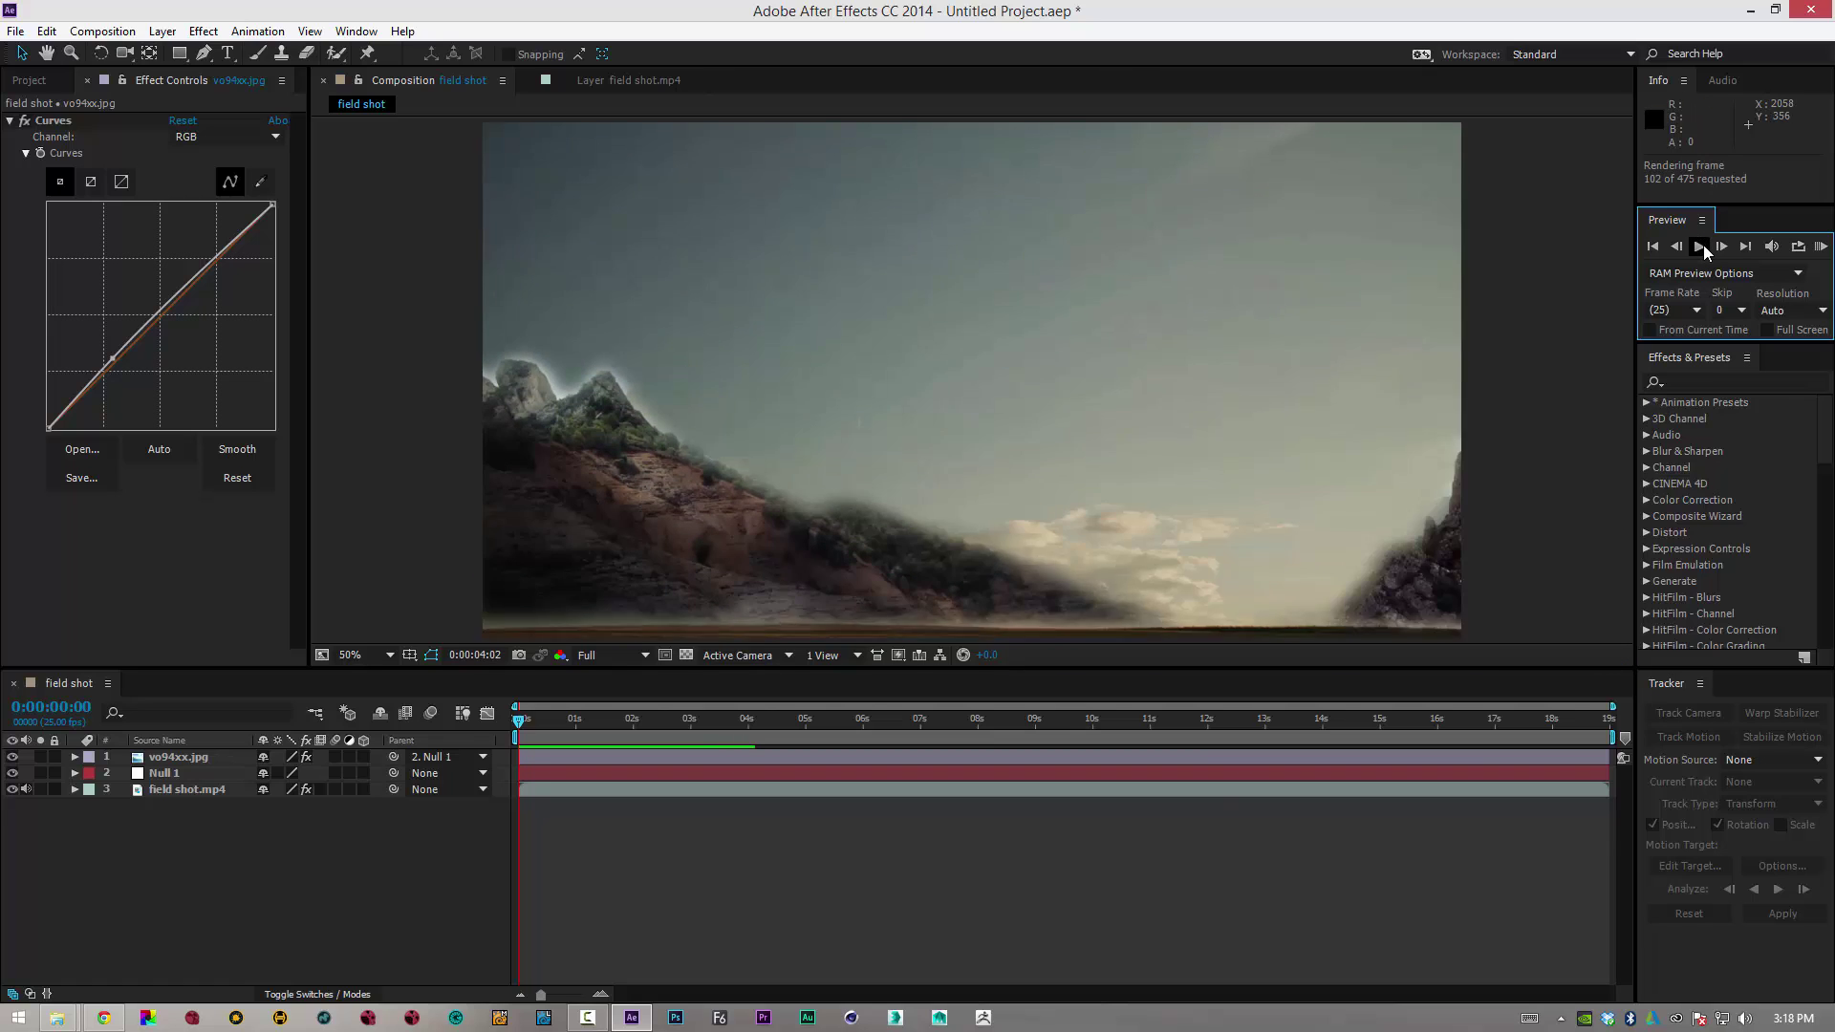
{"action": "left_click", "coordinate": [1699, 247]}
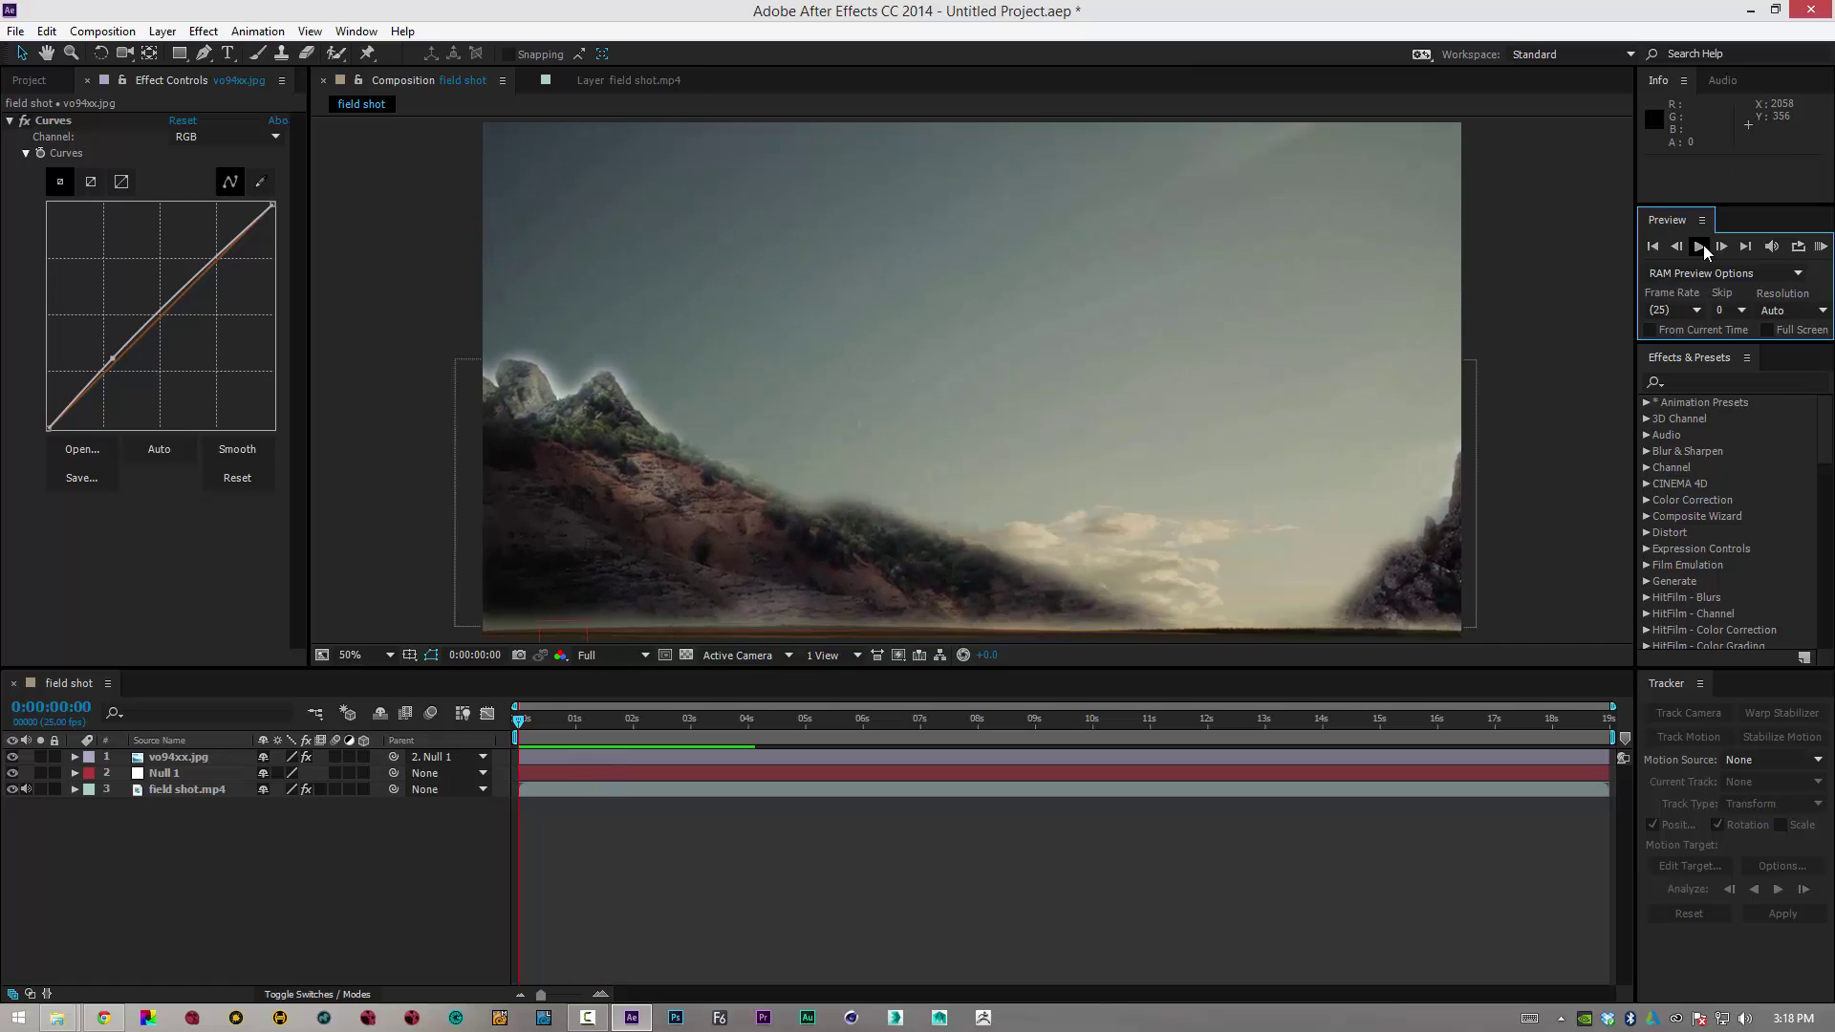
Create Light 1 as a Parallel light with a brown colour sampled from the mountain image
{"action": "right_click", "coordinate": [160, 856]}
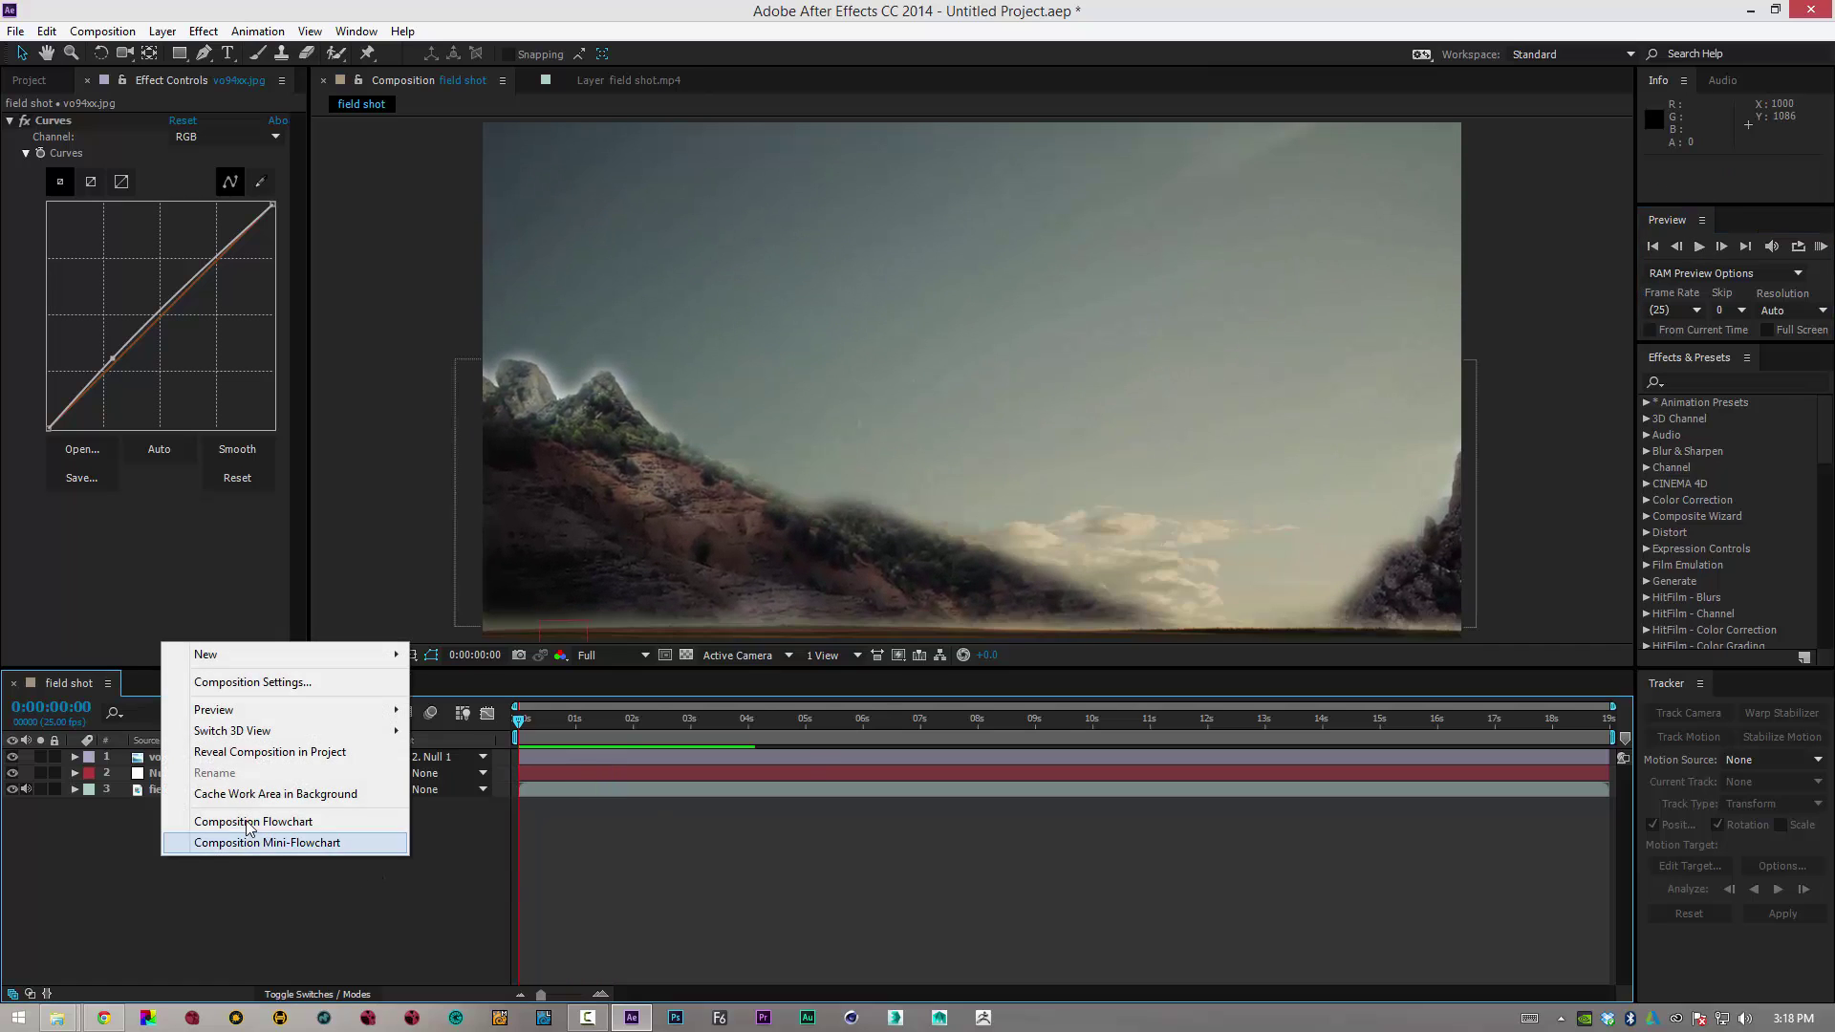
{"action": "mouse_move", "coordinate": [361, 659]}
{"action": "left_click", "coordinate": [456, 725]}
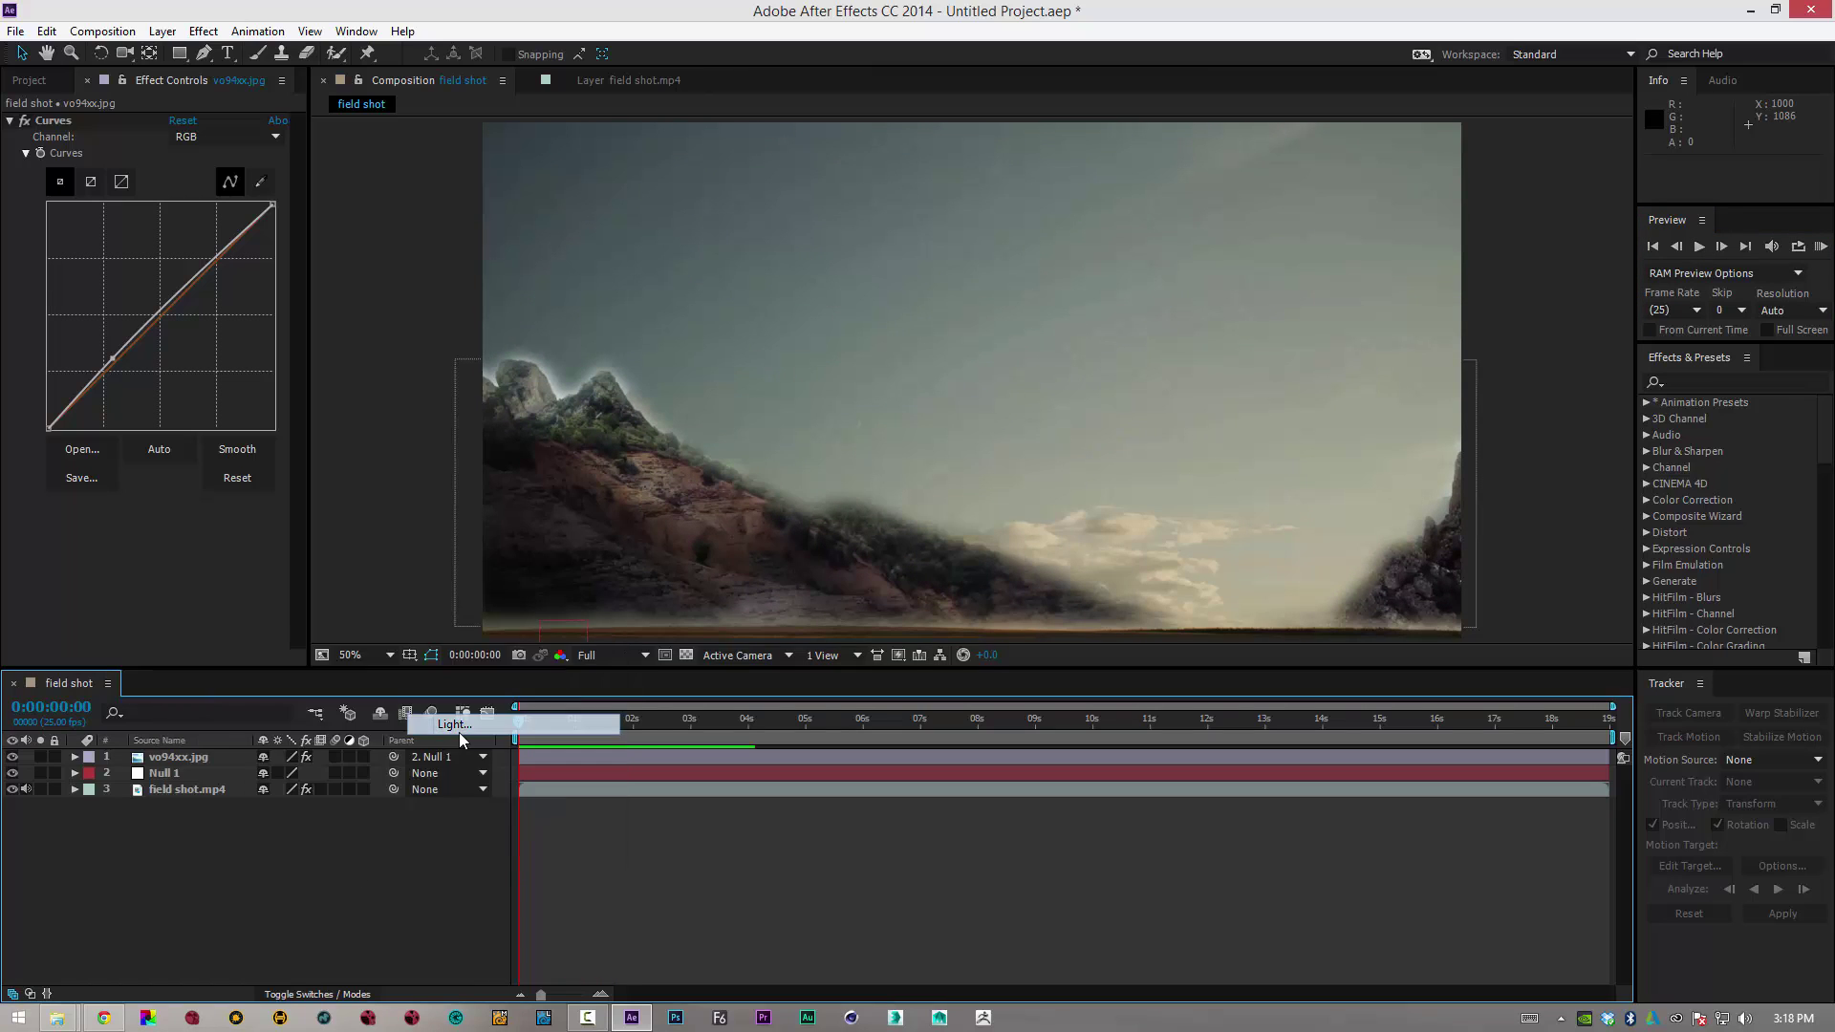
{"action": "left_click", "coordinate": [956, 349]}
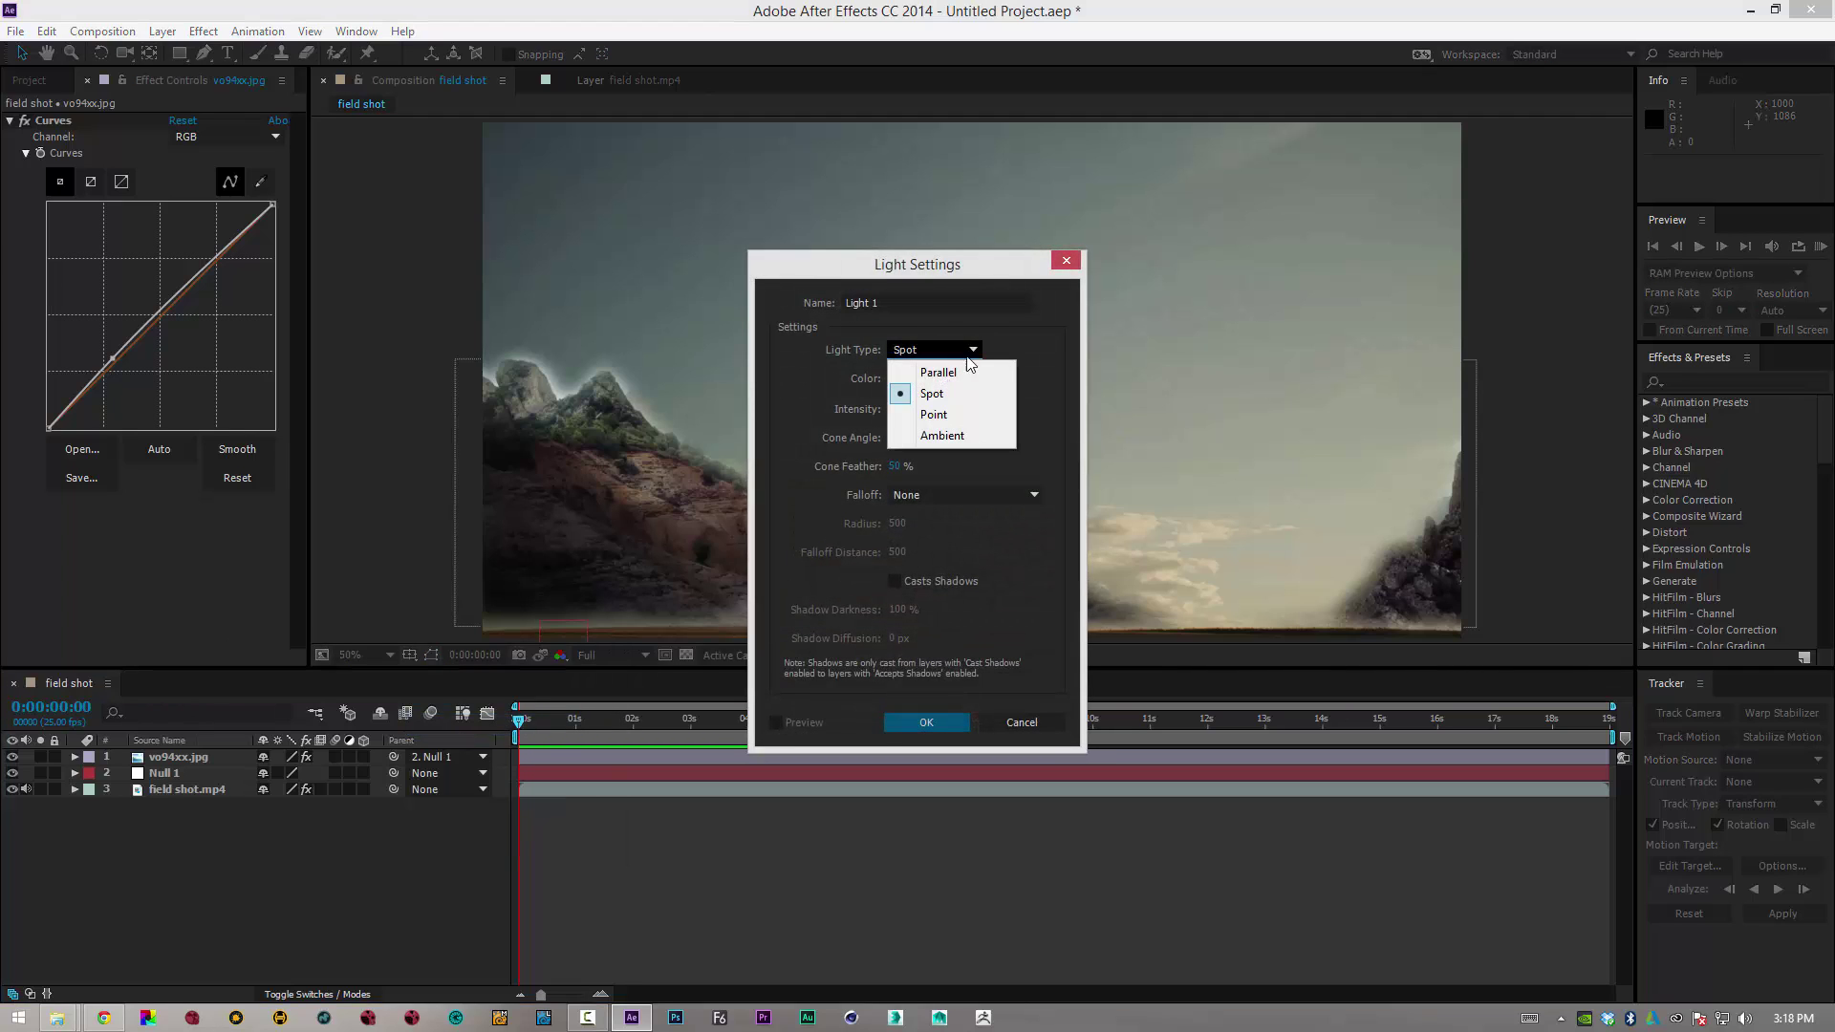
{"action": "left_click", "coordinate": [962, 381]}
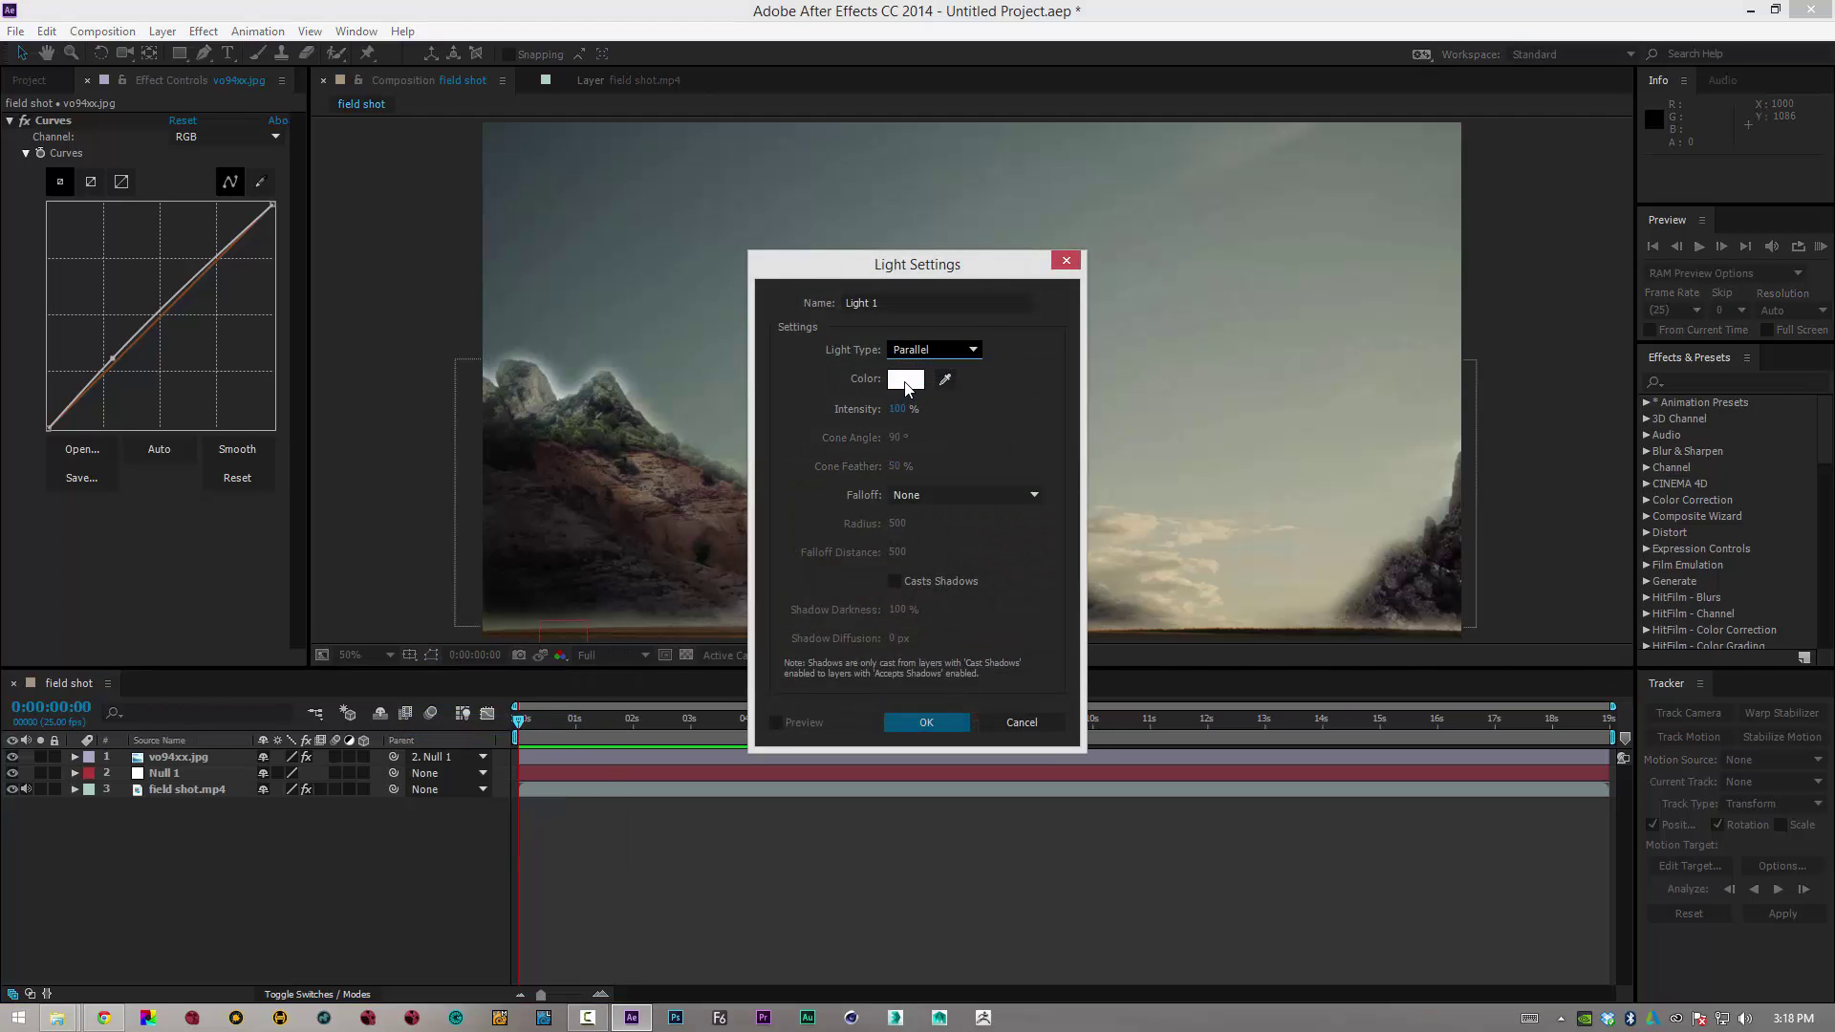
{"action": "left_click", "coordinate": [944, 381]}
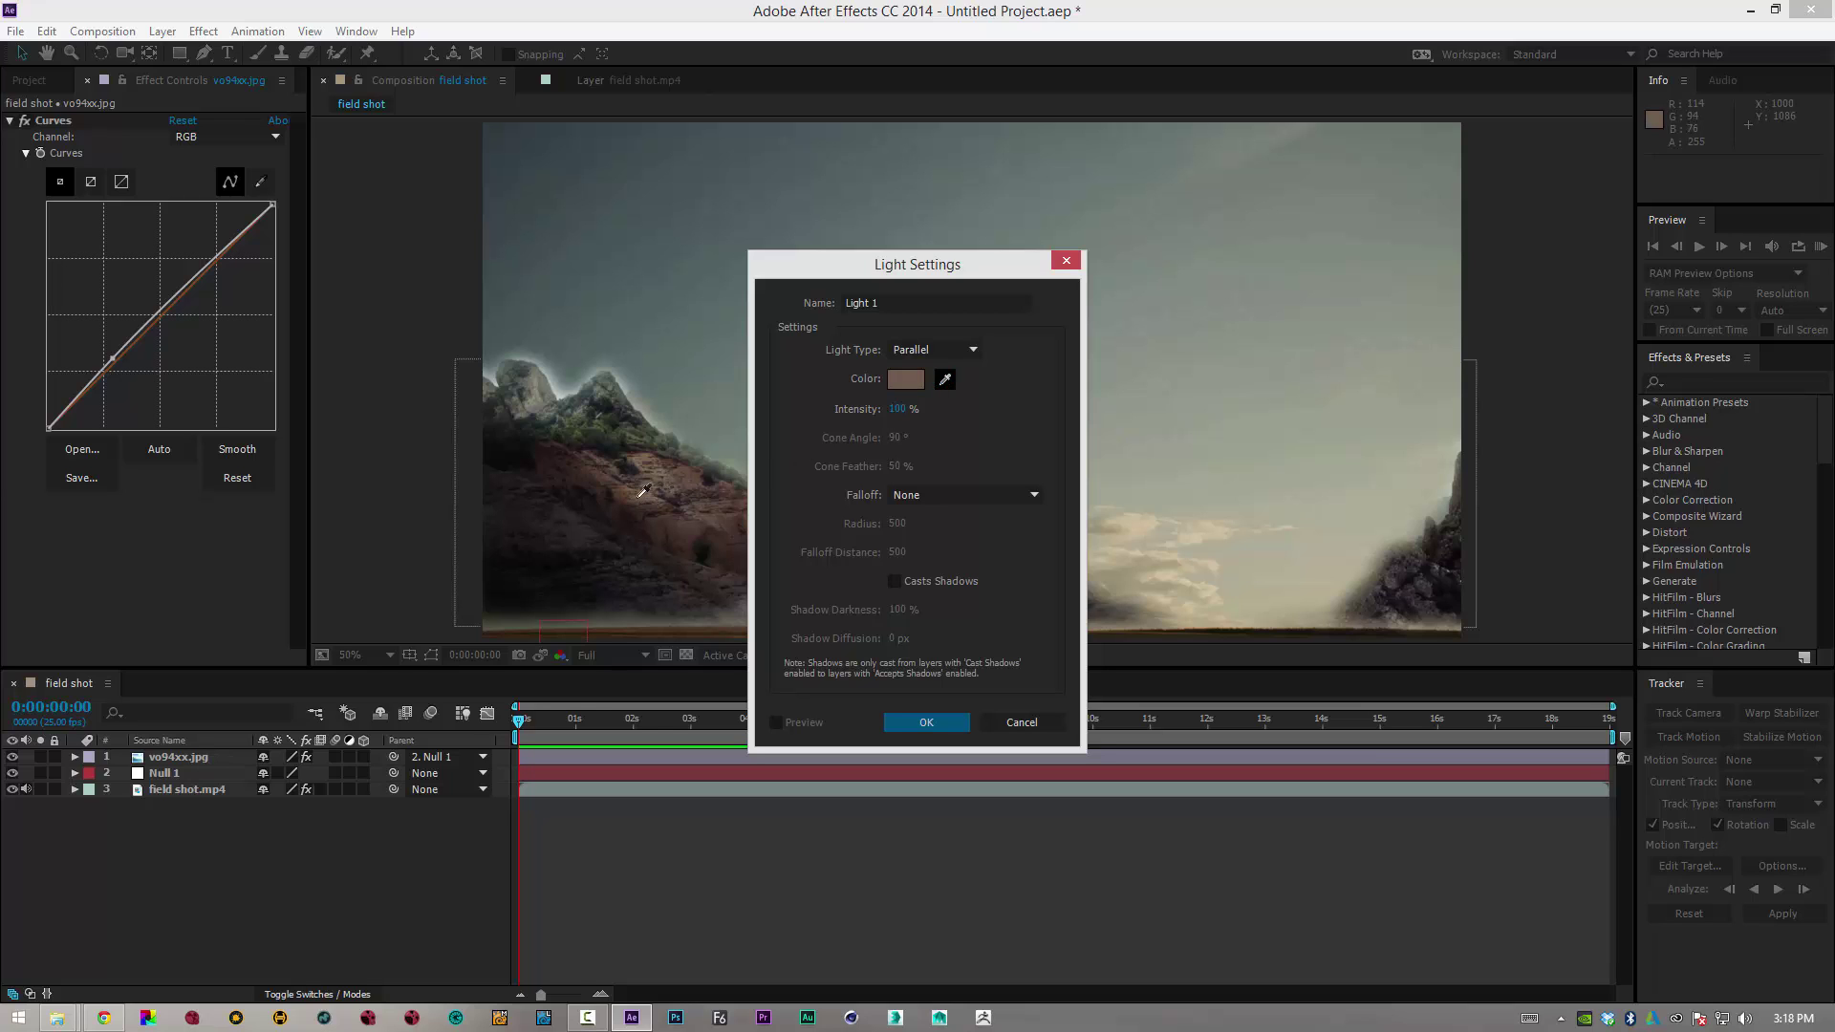
{"action": "left_click", "coordinate": [926, 721]}
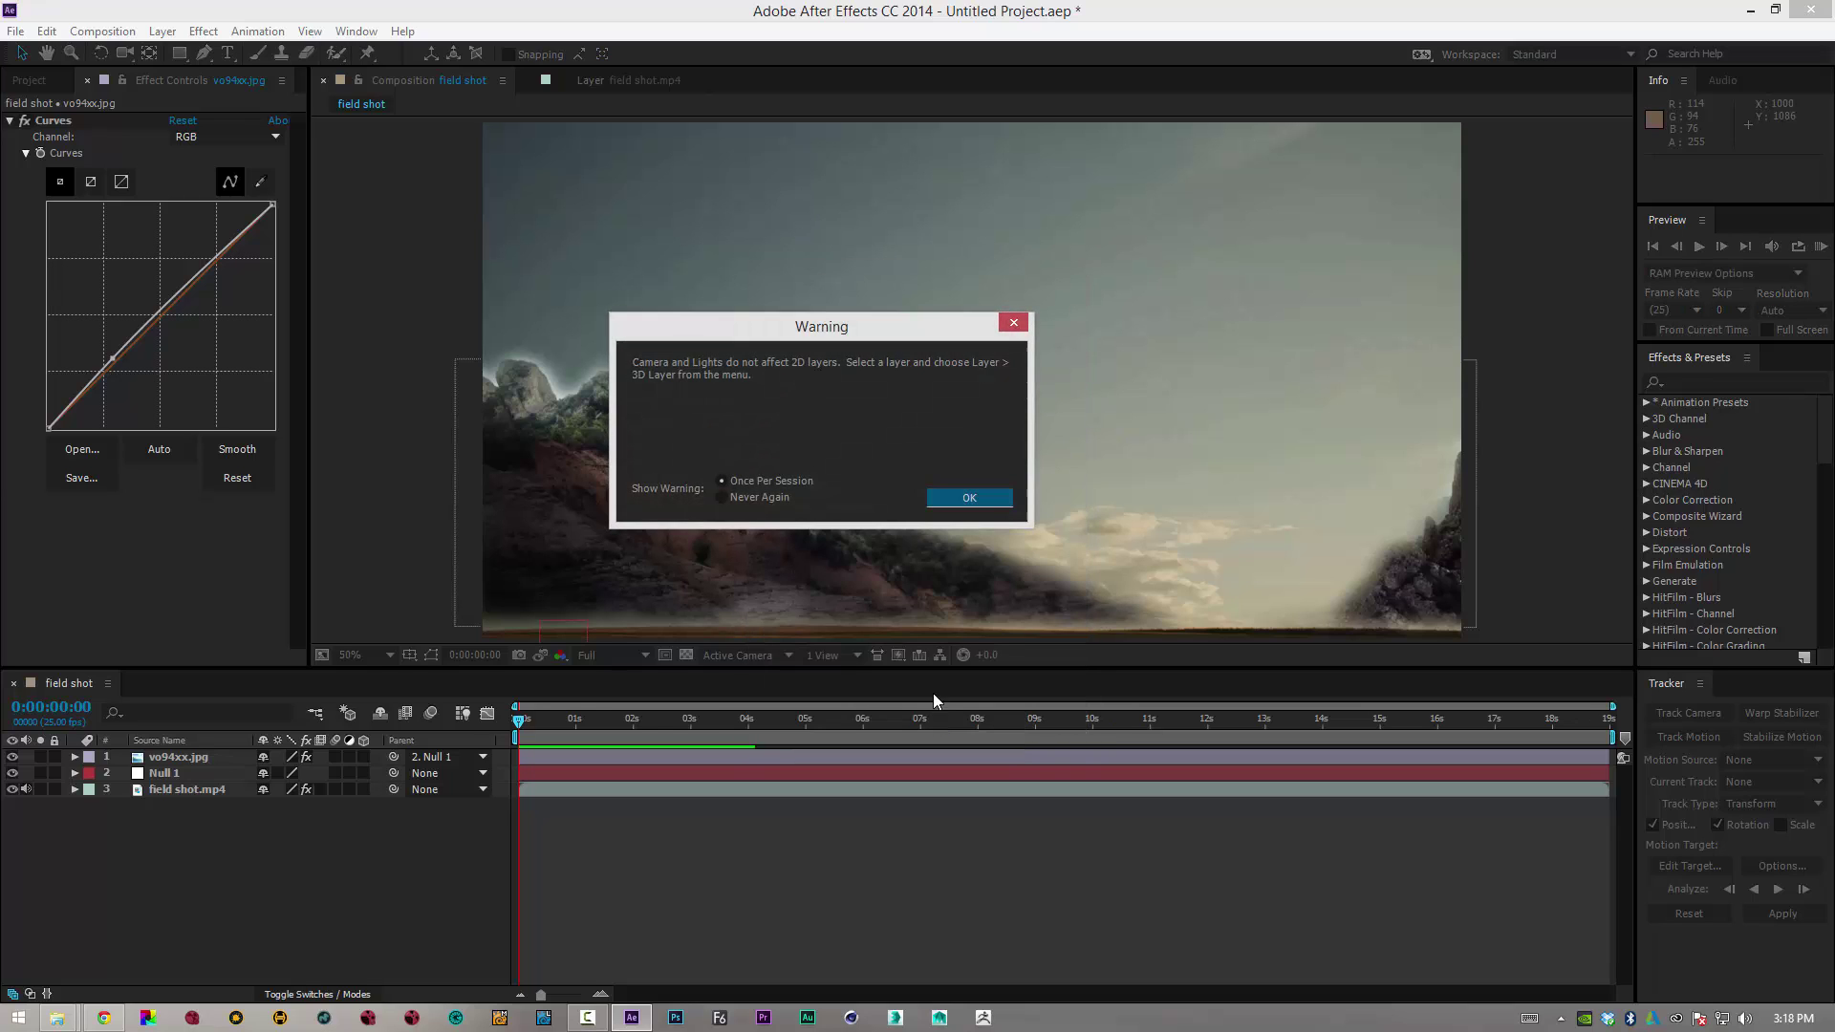
{"action": "left_click", "coordinate": [989, 501]}
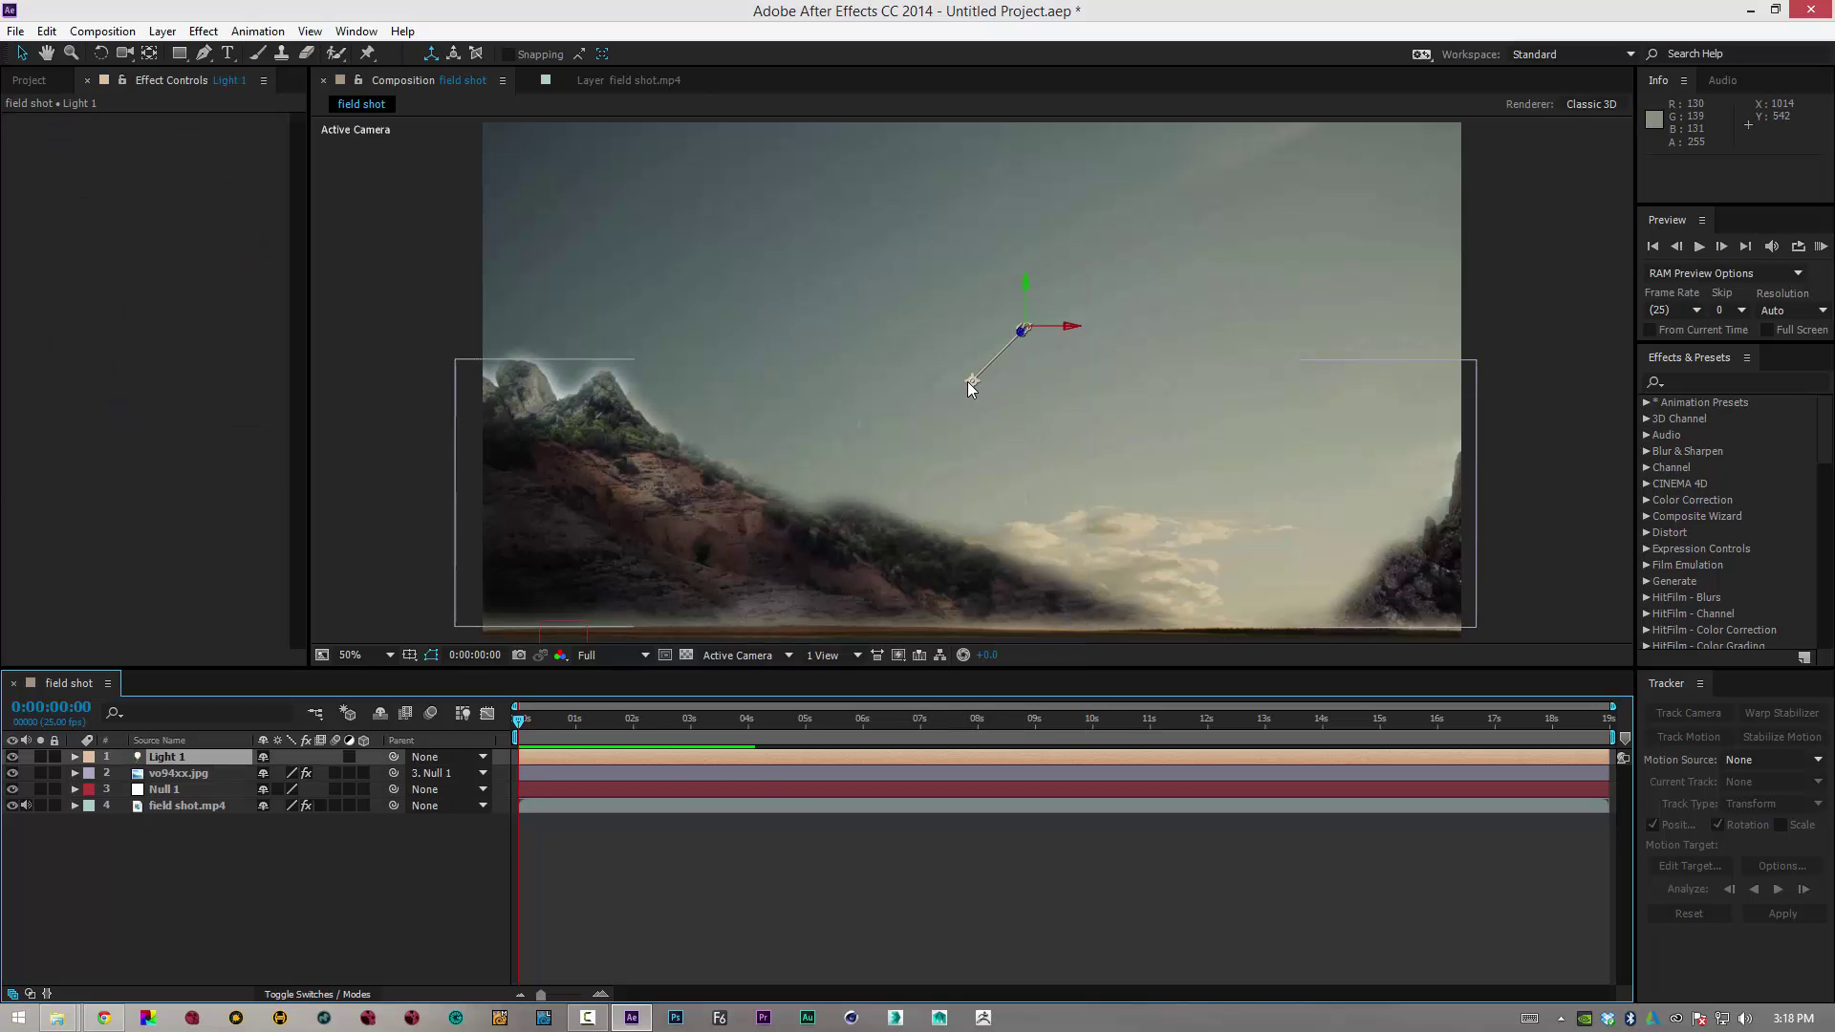
Nudge the vo94xx.jpg mountain image slightly downward in the viewer
{"action": "left_click_drag", "start_coordinate": [967, 382], "coordinate": [979, 385]}
{"action": "left_click", "coordinate": [430, 549]}
{"action": "left_click", "coordinate": [155, 762]}
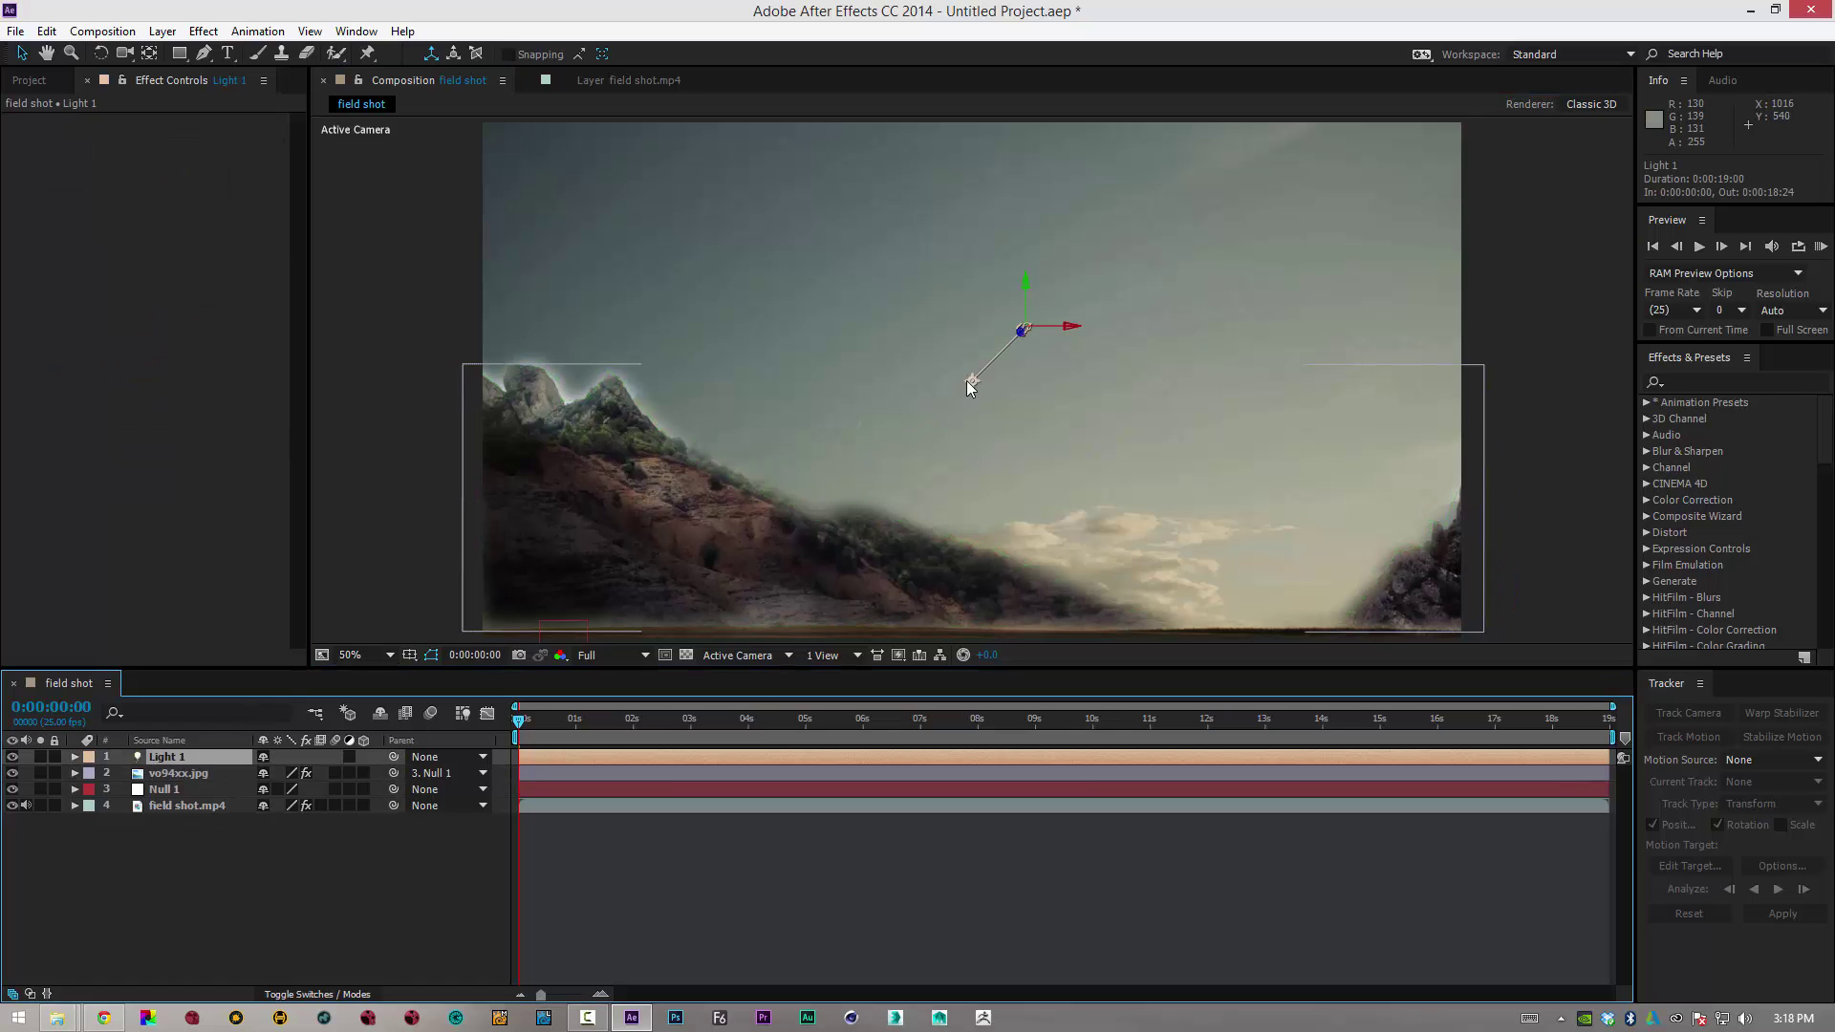
{"action": "left_click_drag", "start_coordinate": [966, 381], "coordinate": [968, 387]}
{"action": "left_click", "coordinate": [400, 570]}
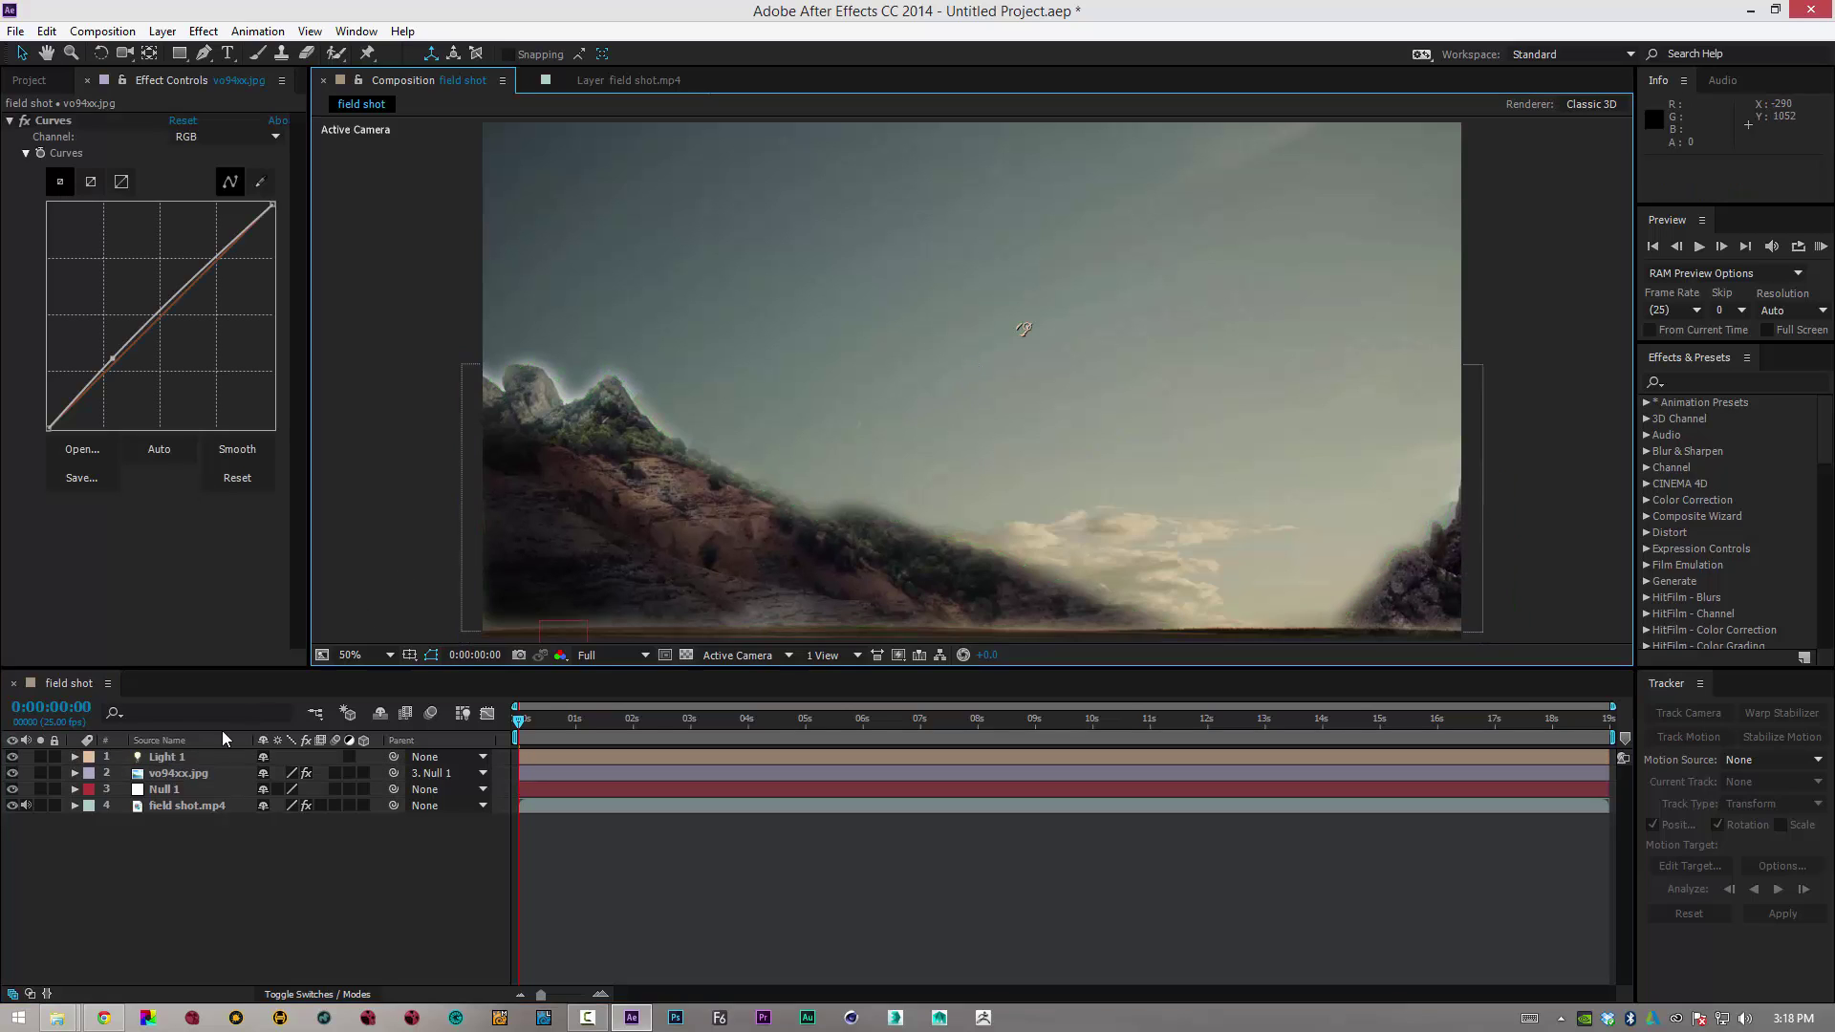
Adjust Light 1's Point of Interest and Position to 1109.2, 122.7, -486.1
{"action": "left_click", "coordinate": [176, 757]}
{"action": "left_click", "coordinate": [69, 756], "text": "ctrl"}
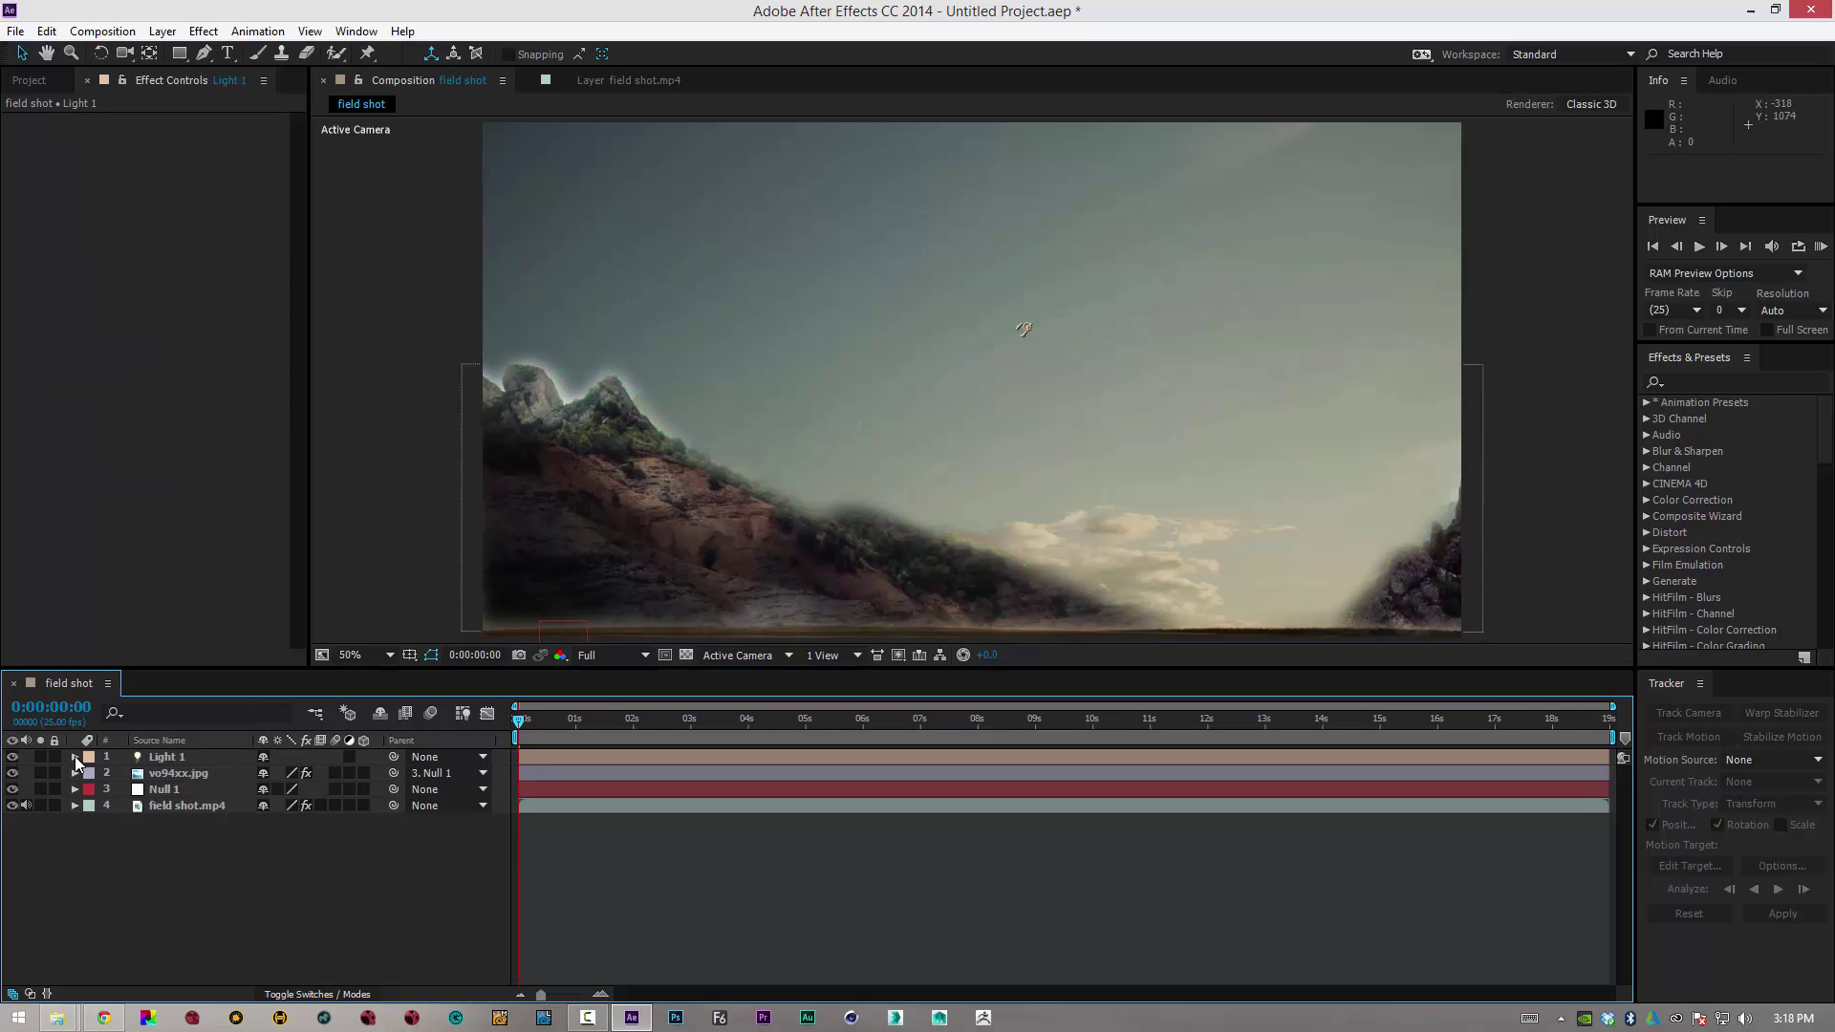
{"action": "left_click", "coordinate": [74, 755]}
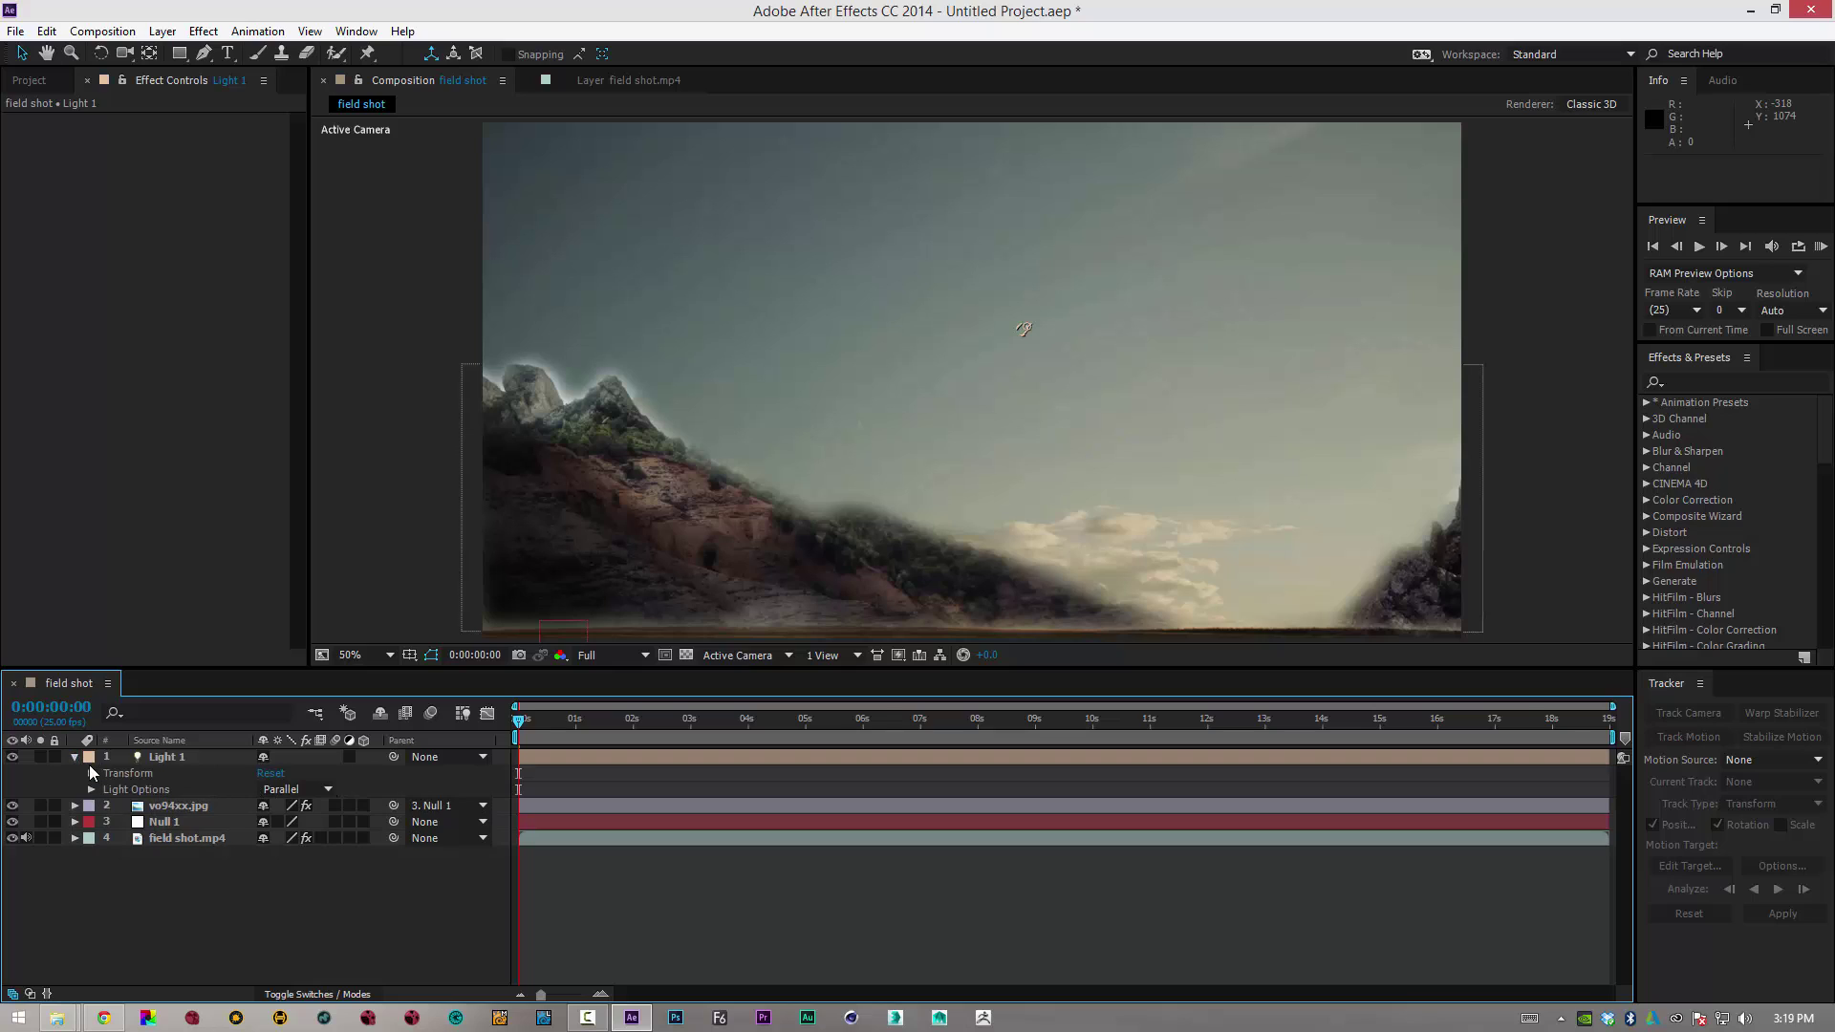
{"action": "left_click", "coordinate": [91, 773]}
{"action": "left_click", "coordinate": [346, 784]}
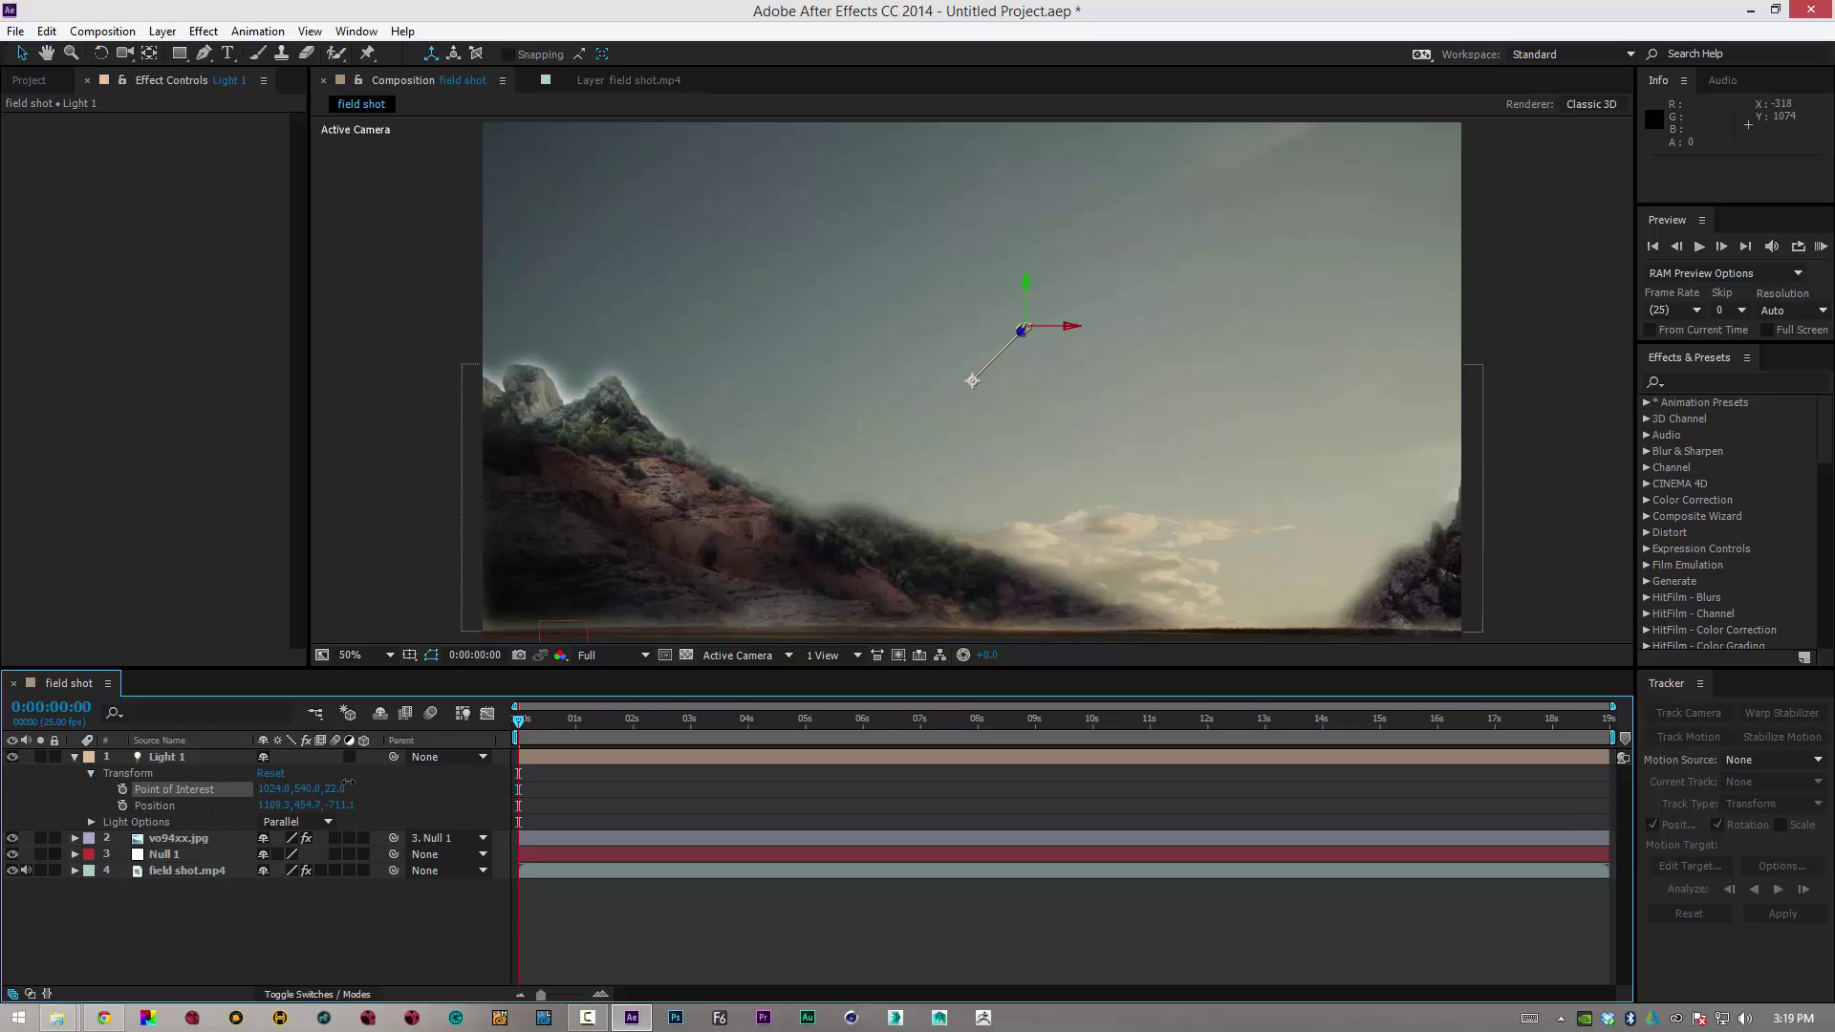
{"action": "left_click_drag", "start_coordinate": [335, 805], "coordinate": [421, 785]}
{"action": "left_click", "coordinate": [297, 809]}
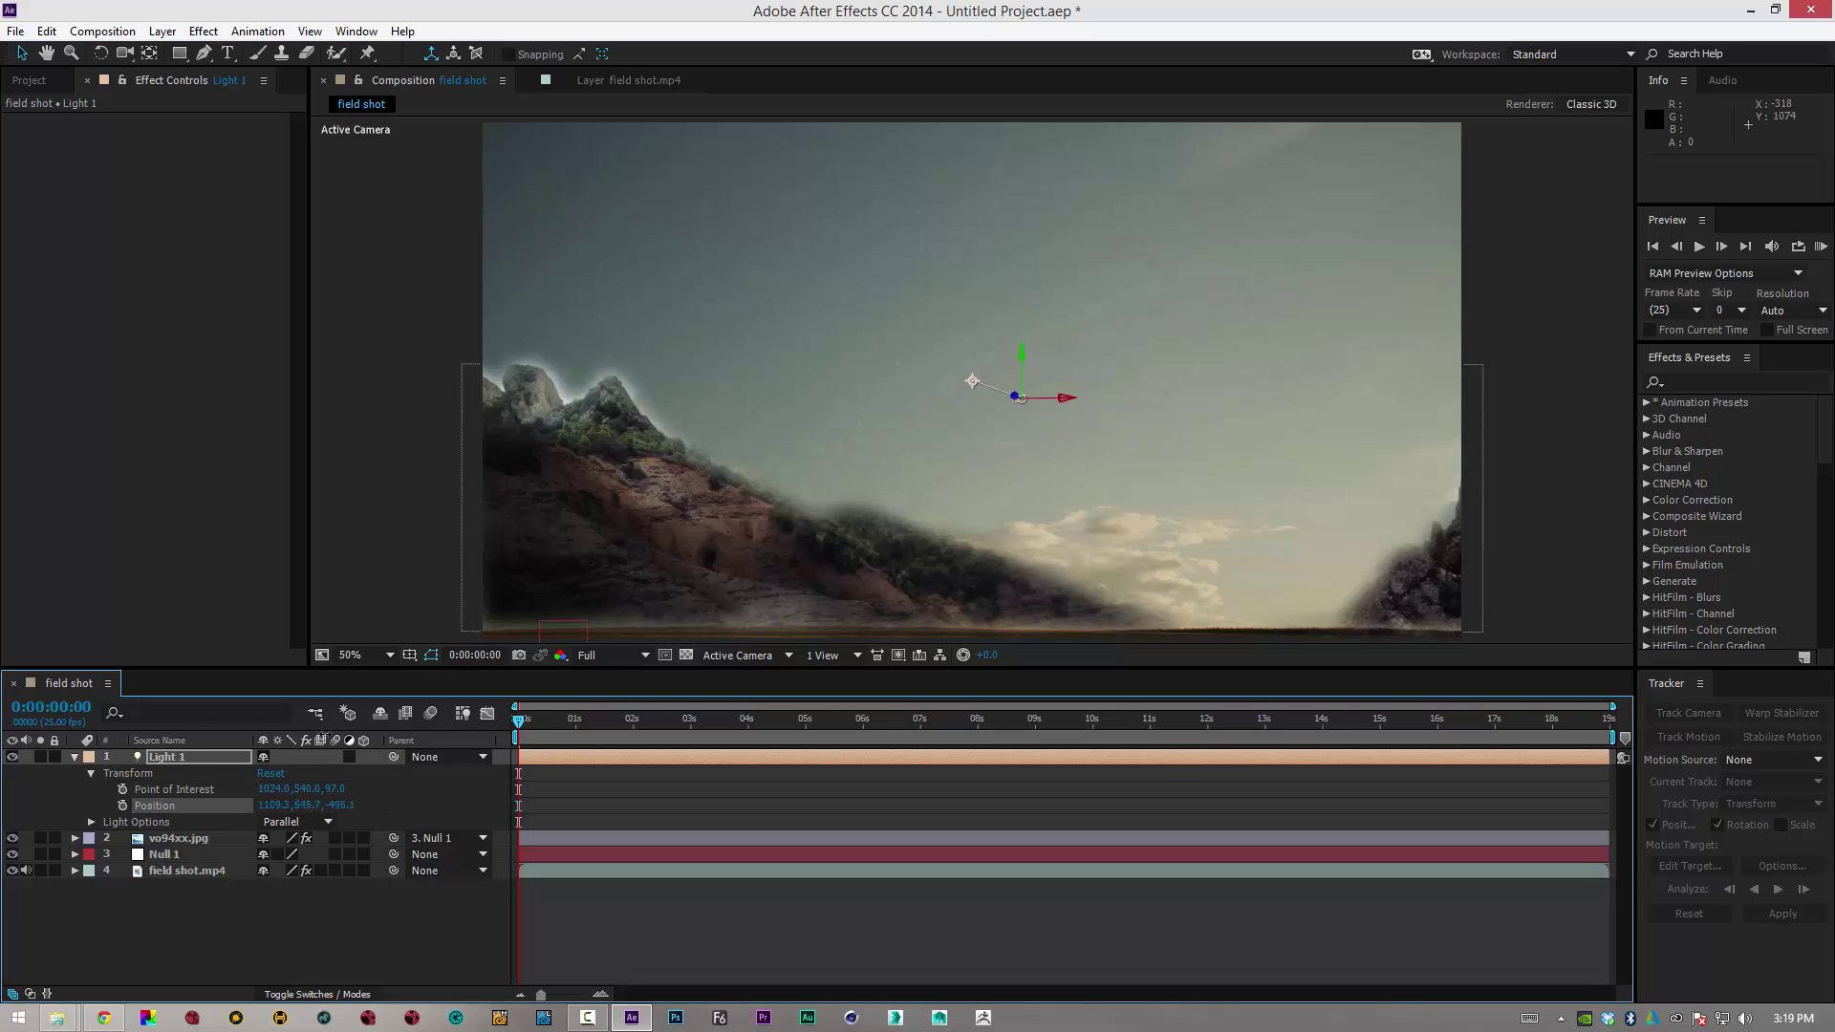
{"action": "left_click", "coordinate": [404, 537]}
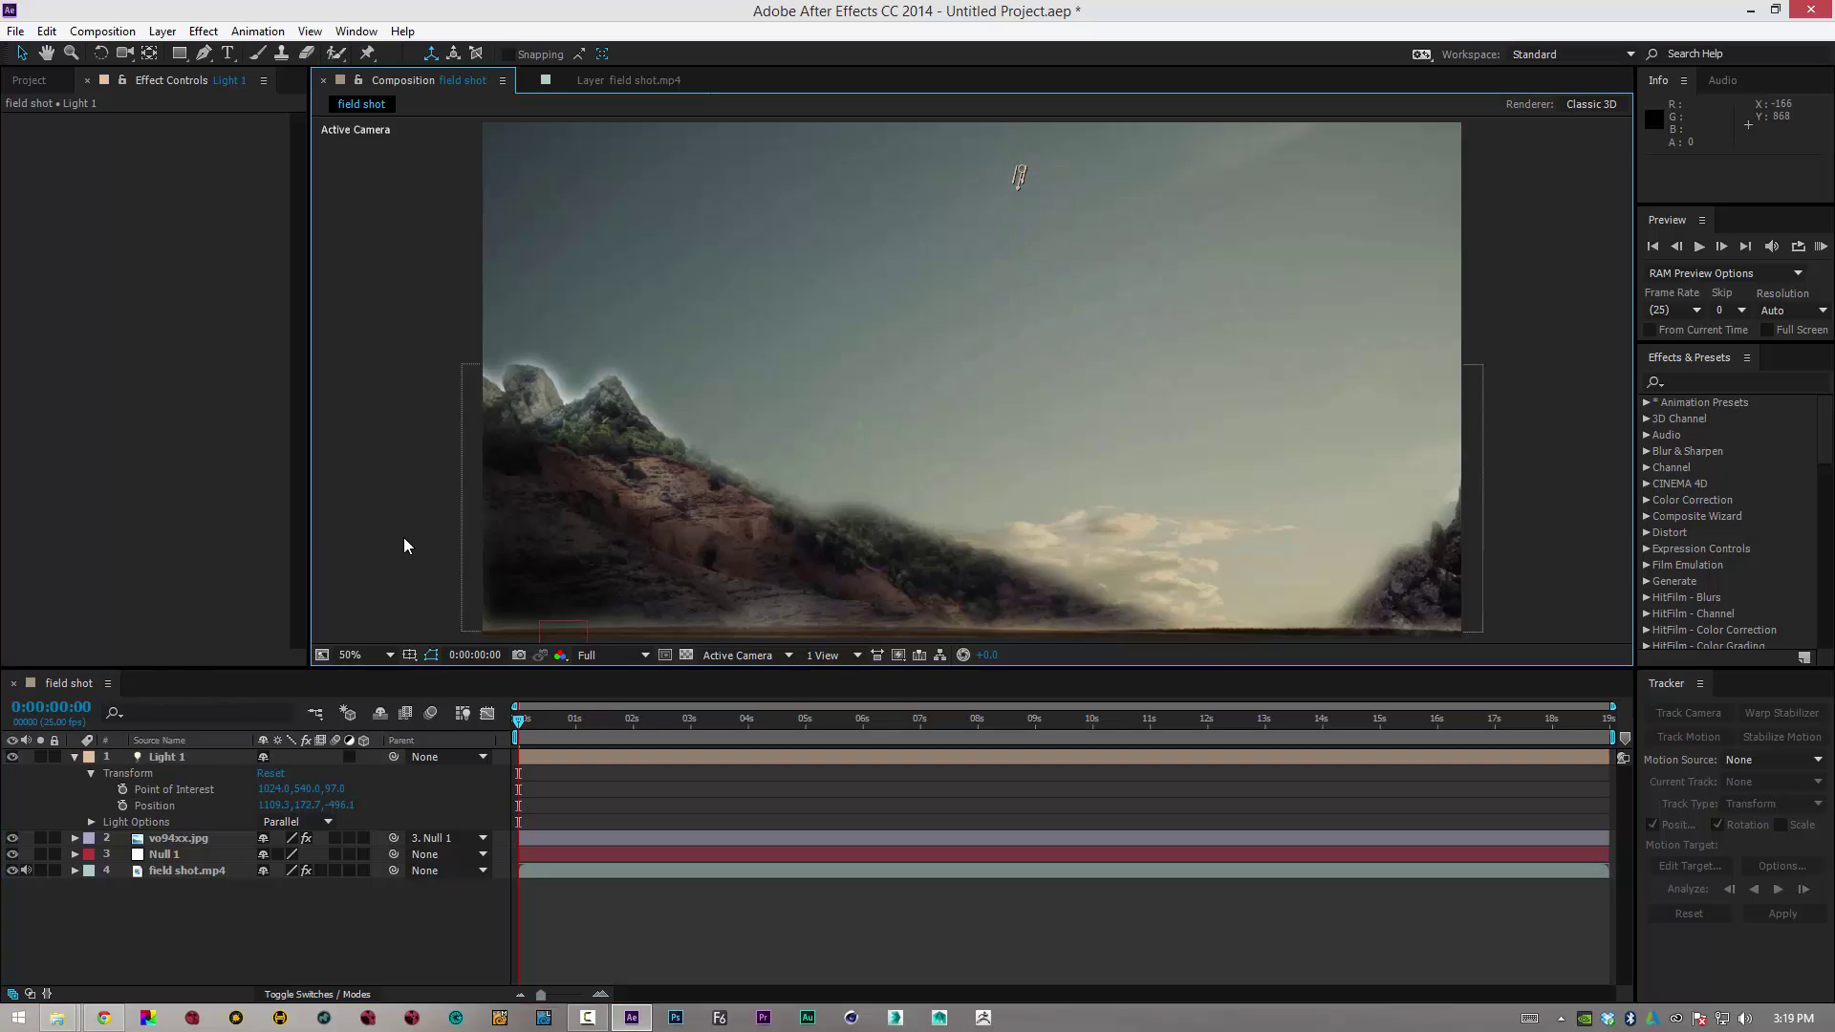
Go to 0:00:04:21, view at 100% and pan over the mountain peaks to inspect the blend
{"action": "key", "text": "comma"}
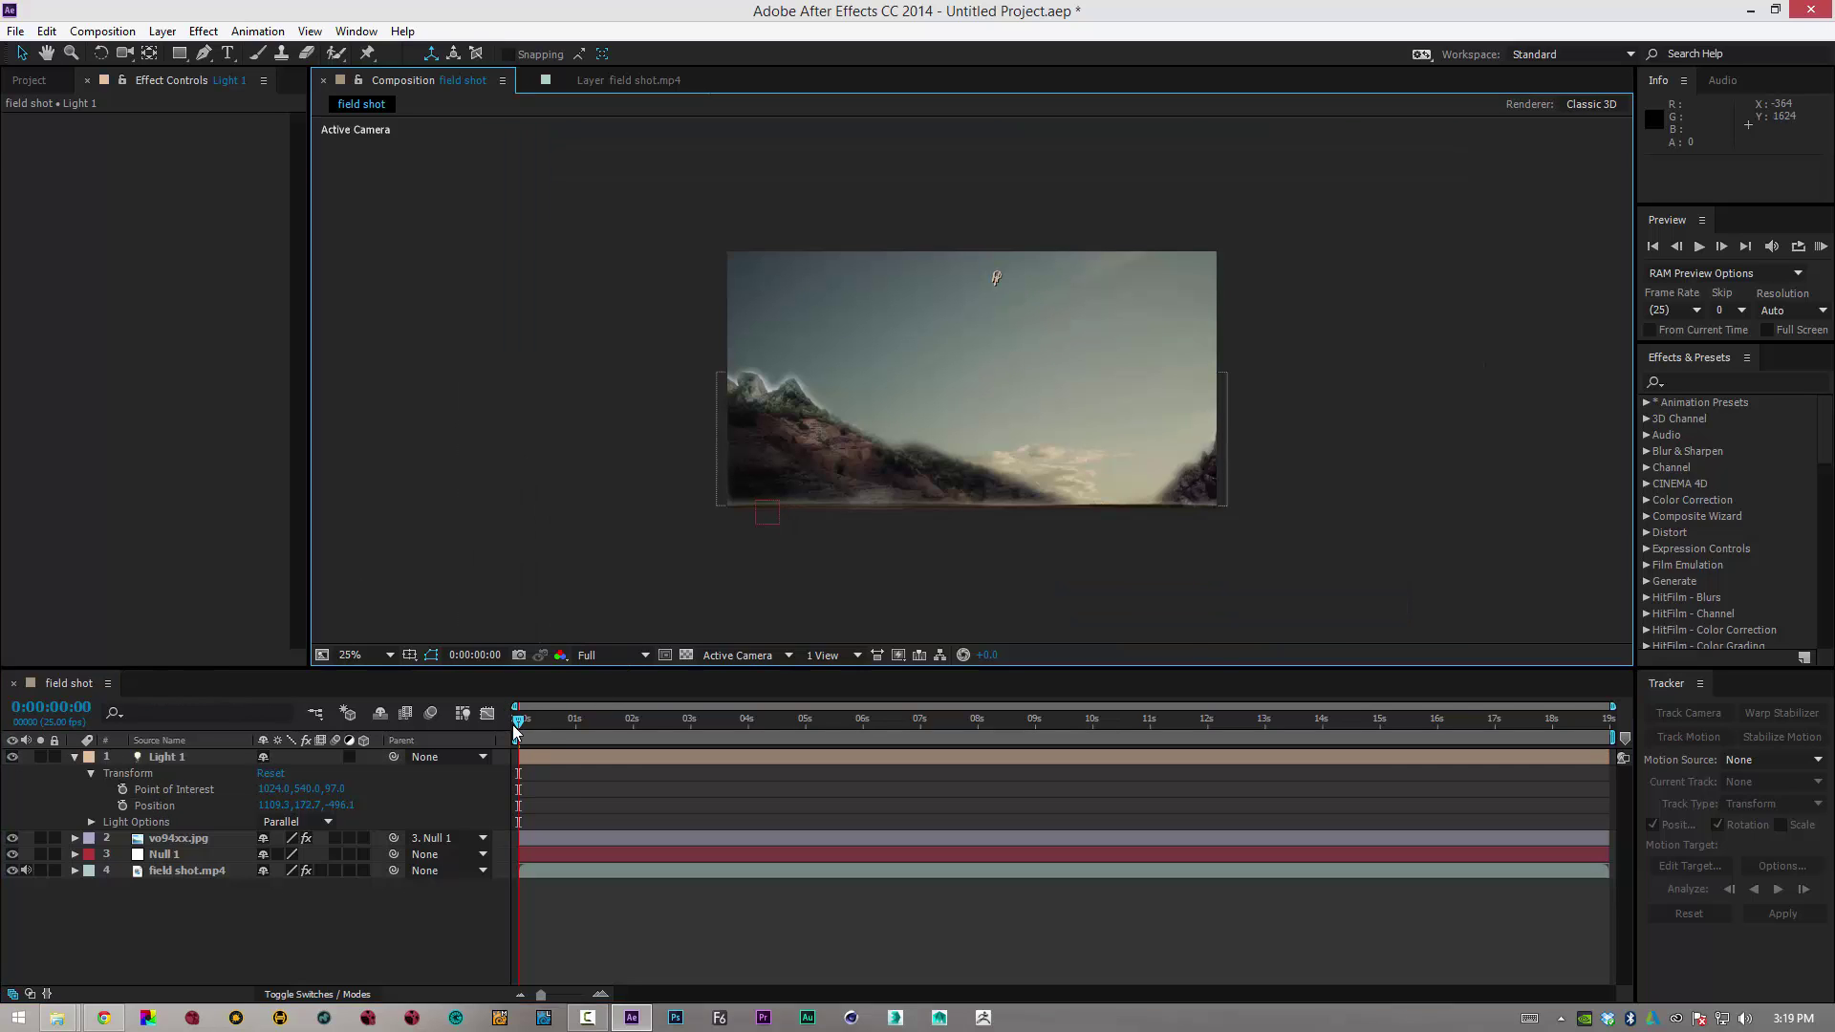
{"action": "left_click_drag", "start_coordinate": [532, 718], "coordinate": [796, 737]}
{"action": "left_click", "coordinate": [634, 516]}
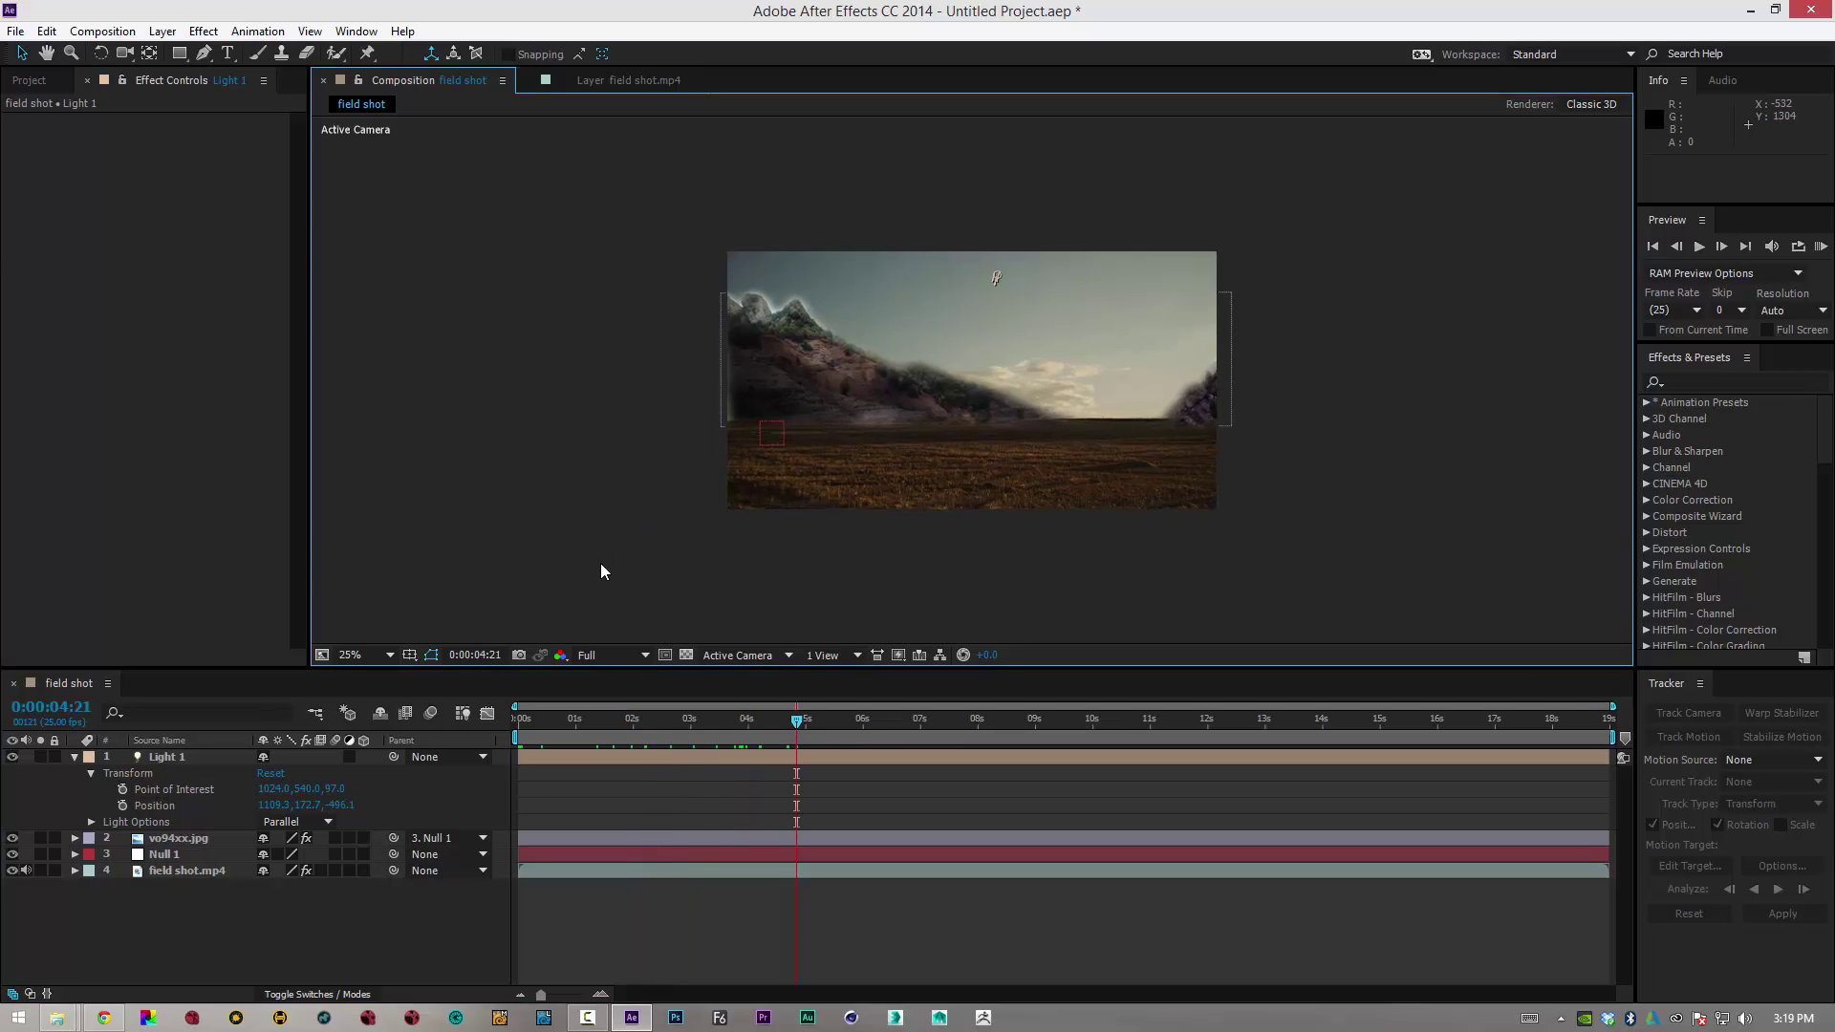
{"action": "key", "text": "slash"}
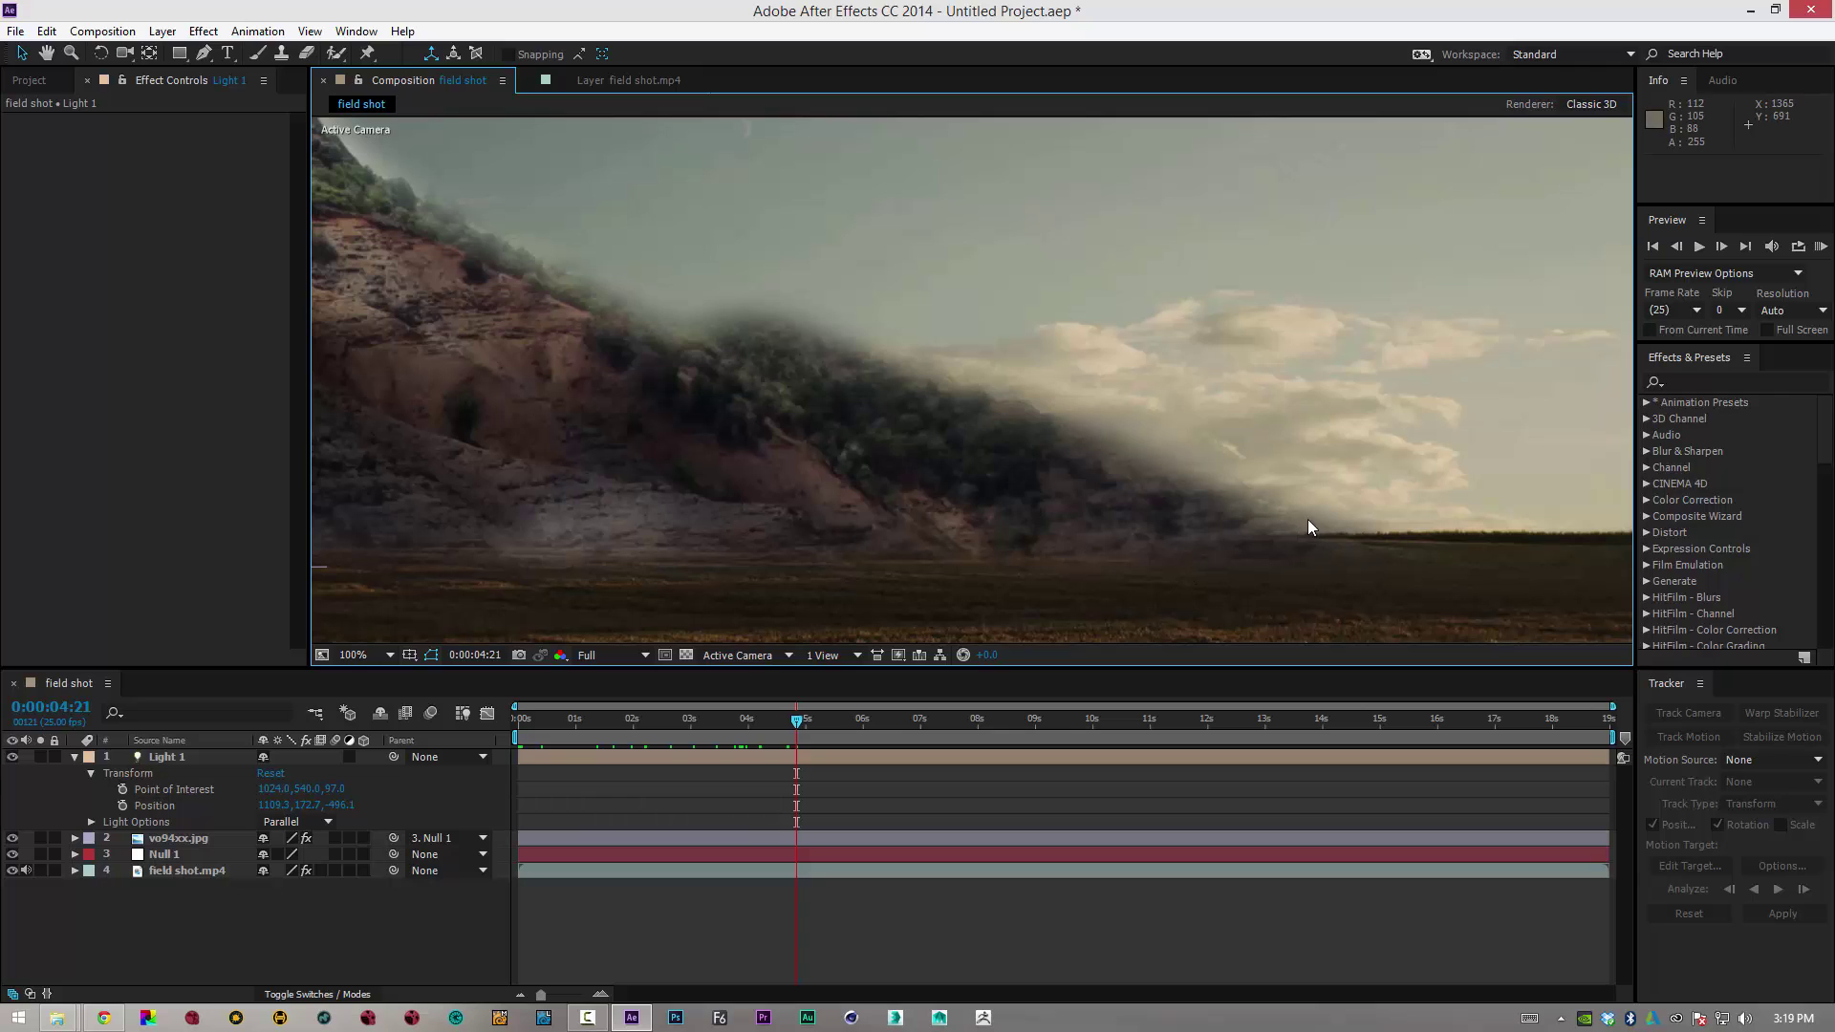
{"action": "left_click_drag", "start_coordinate": [612, 393], "coordinate": [659, 410]}
{"action": "mouse_move", "coordinate": [1022, 443]}
{"action": "left_mouse_down"}
{"action": "mouse_move", "coordinate": [777, 348]}
{"action": "mouse_move", "coordinate": [1184, 479]}
{"action": "mouse_move", "coordinate": [1035, 436]}
{"action": "left_mouse_up"}
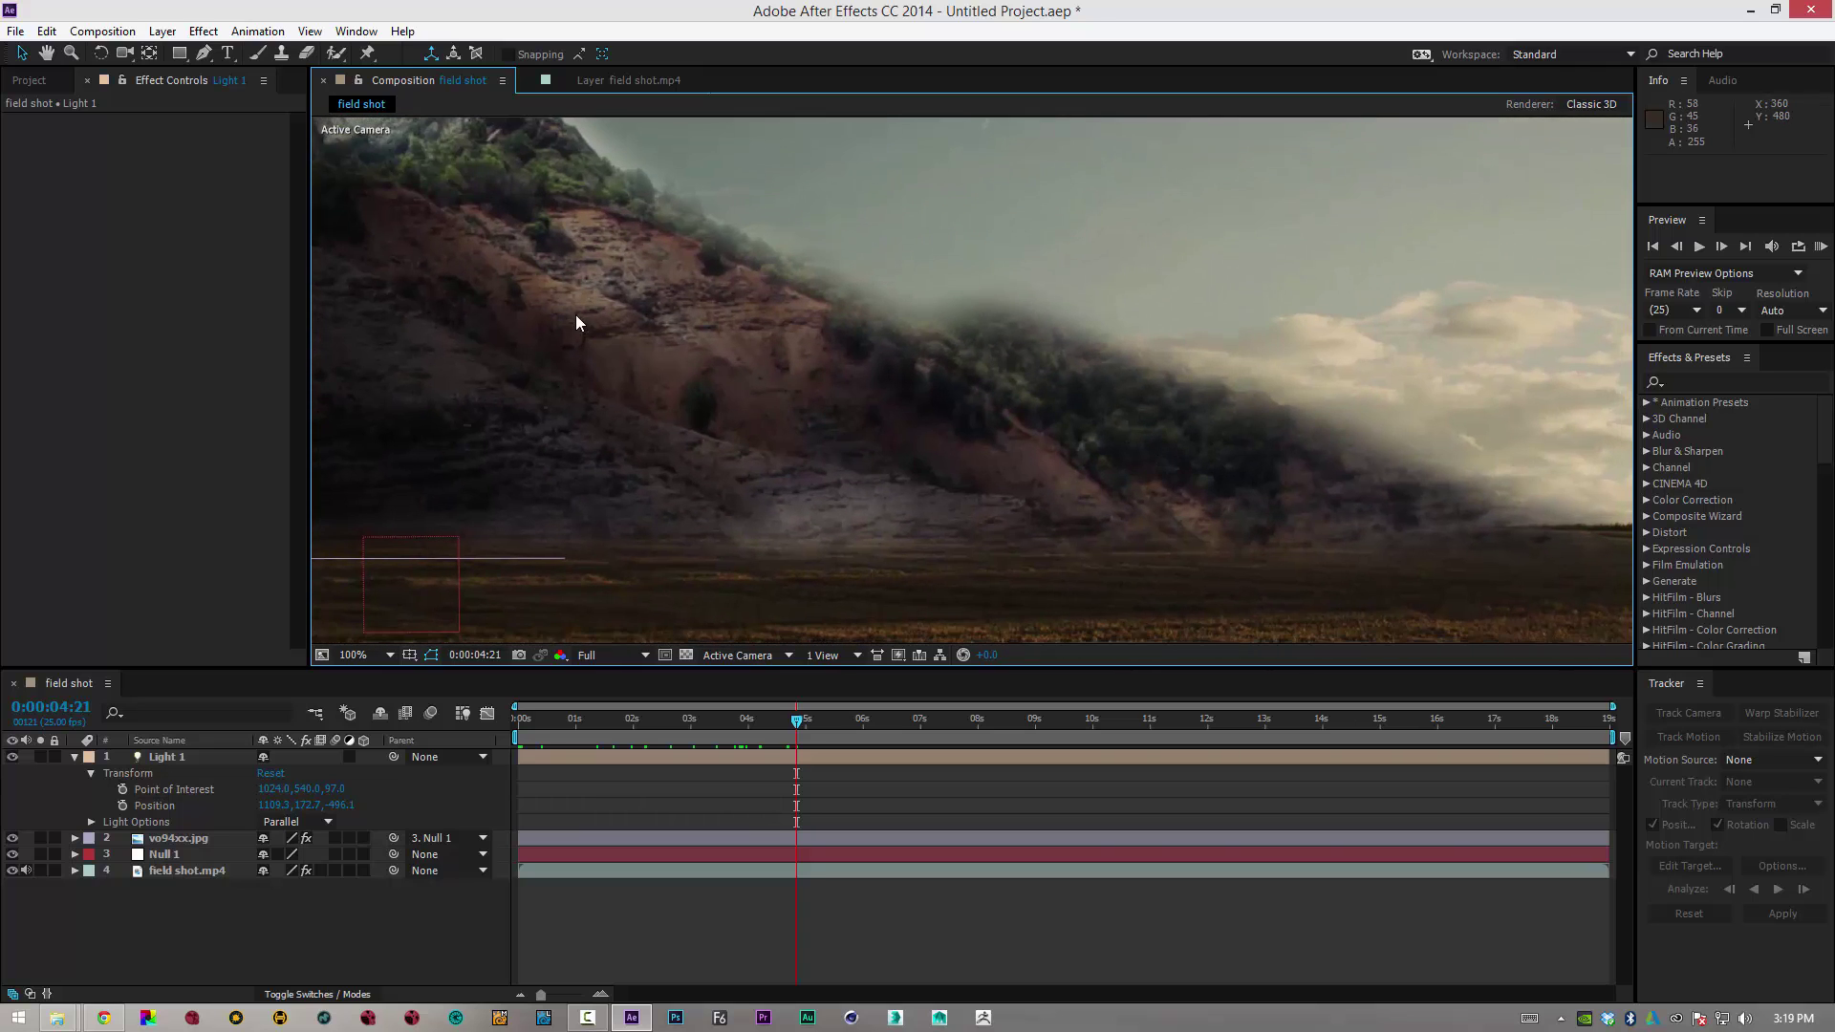
{"action": "left_click_drag", "start_coordinate": [580, 317], "coordinate": [700, 401]}
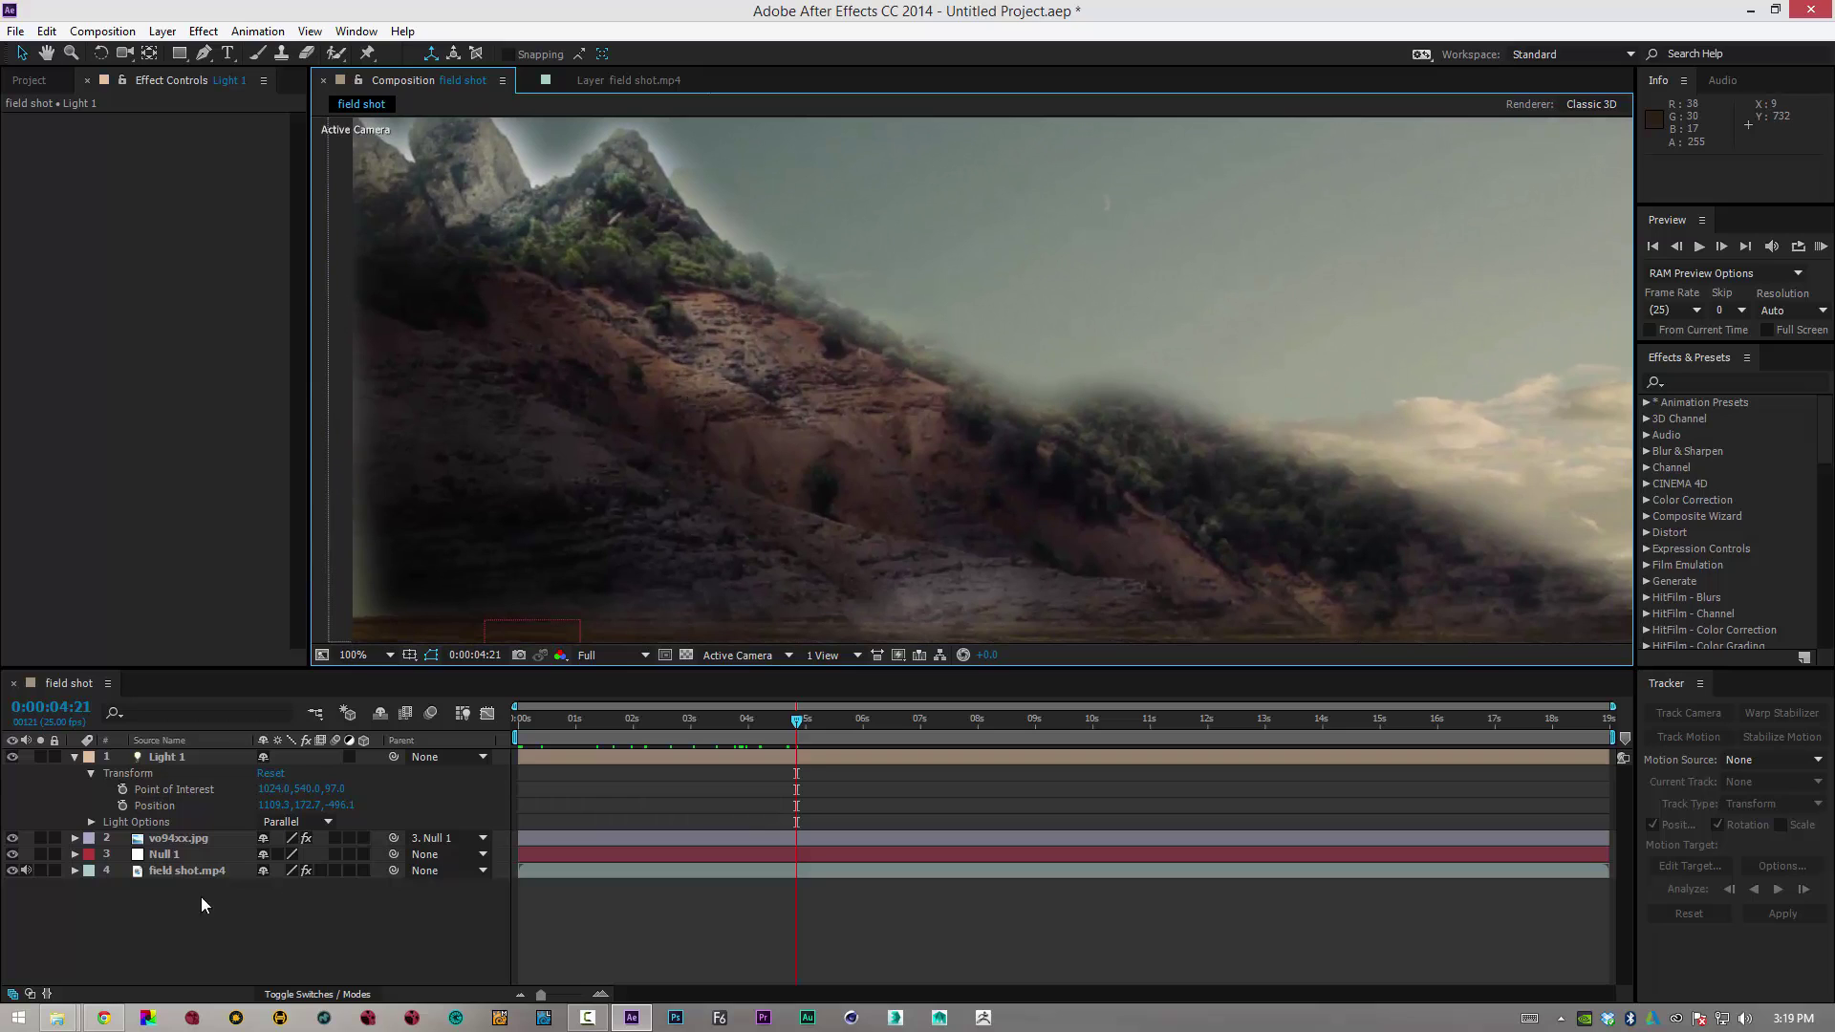
Close the accidentally opened NukeX window and collapse Light 1's properties
{"action": "left_click", "coordinate": [192, 1017]}
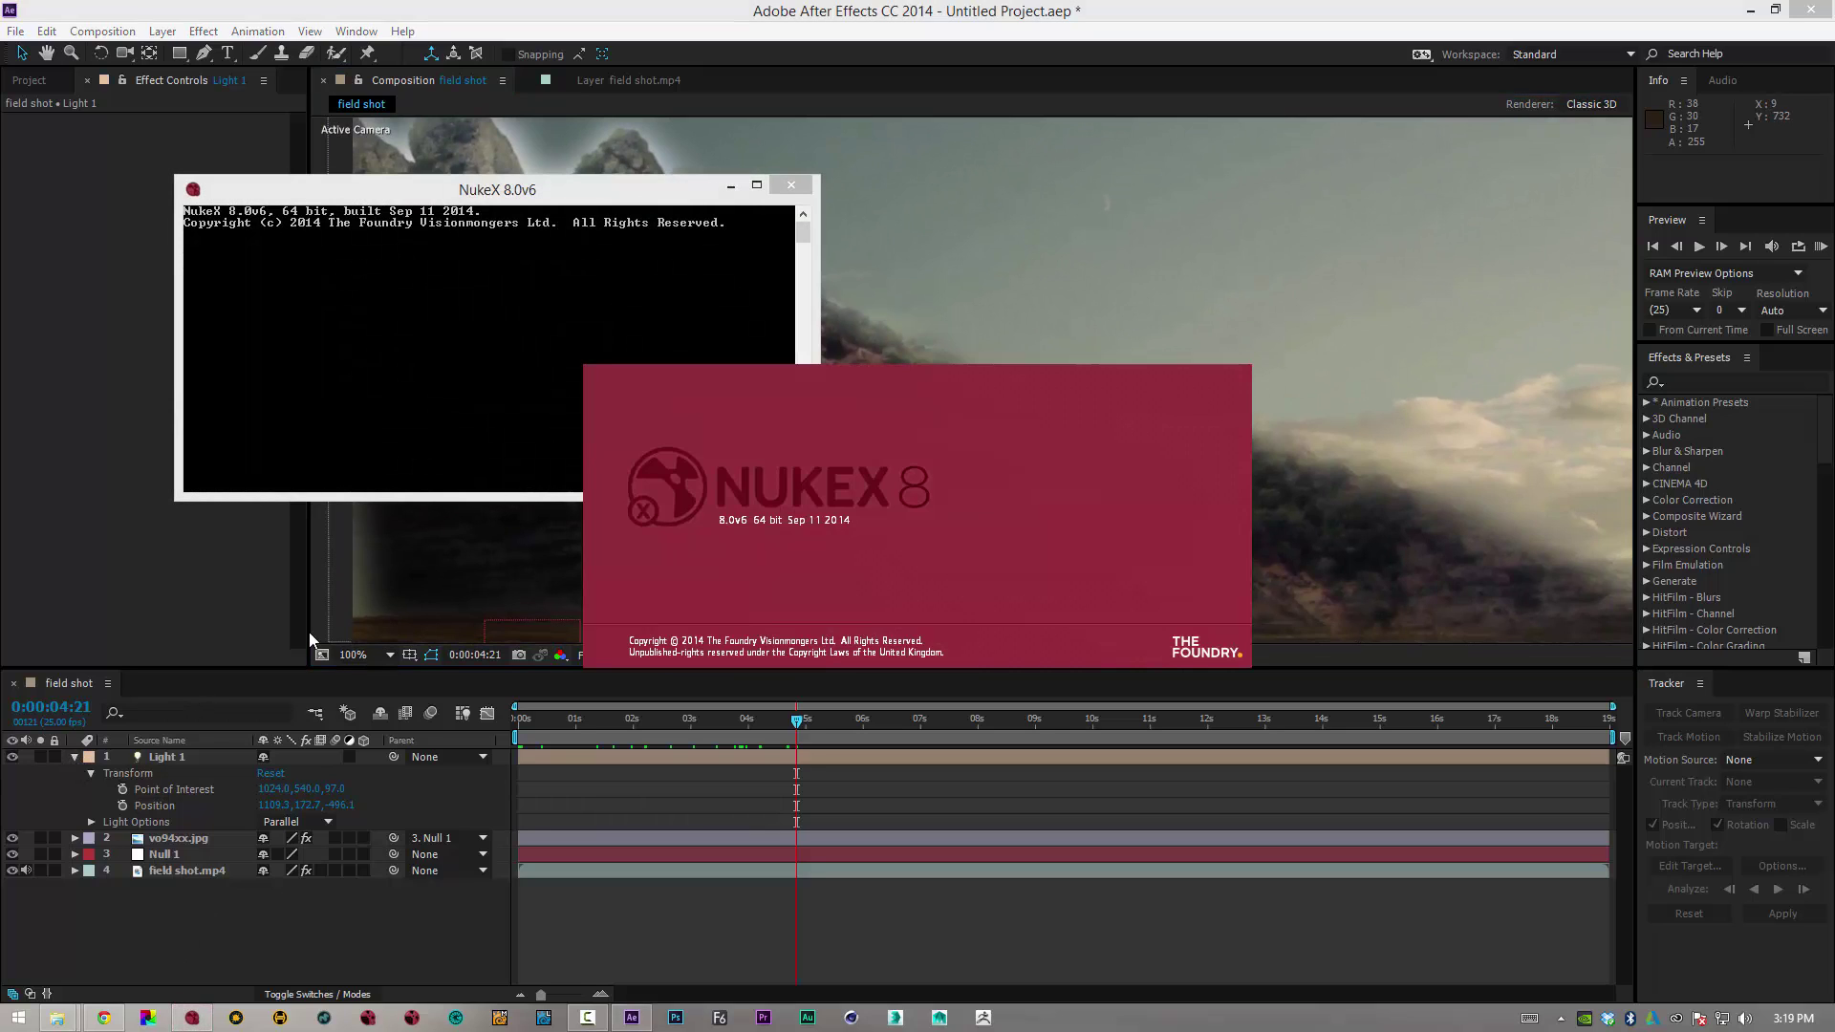
{"action": "left_click", "coordinate": [728, 186]}
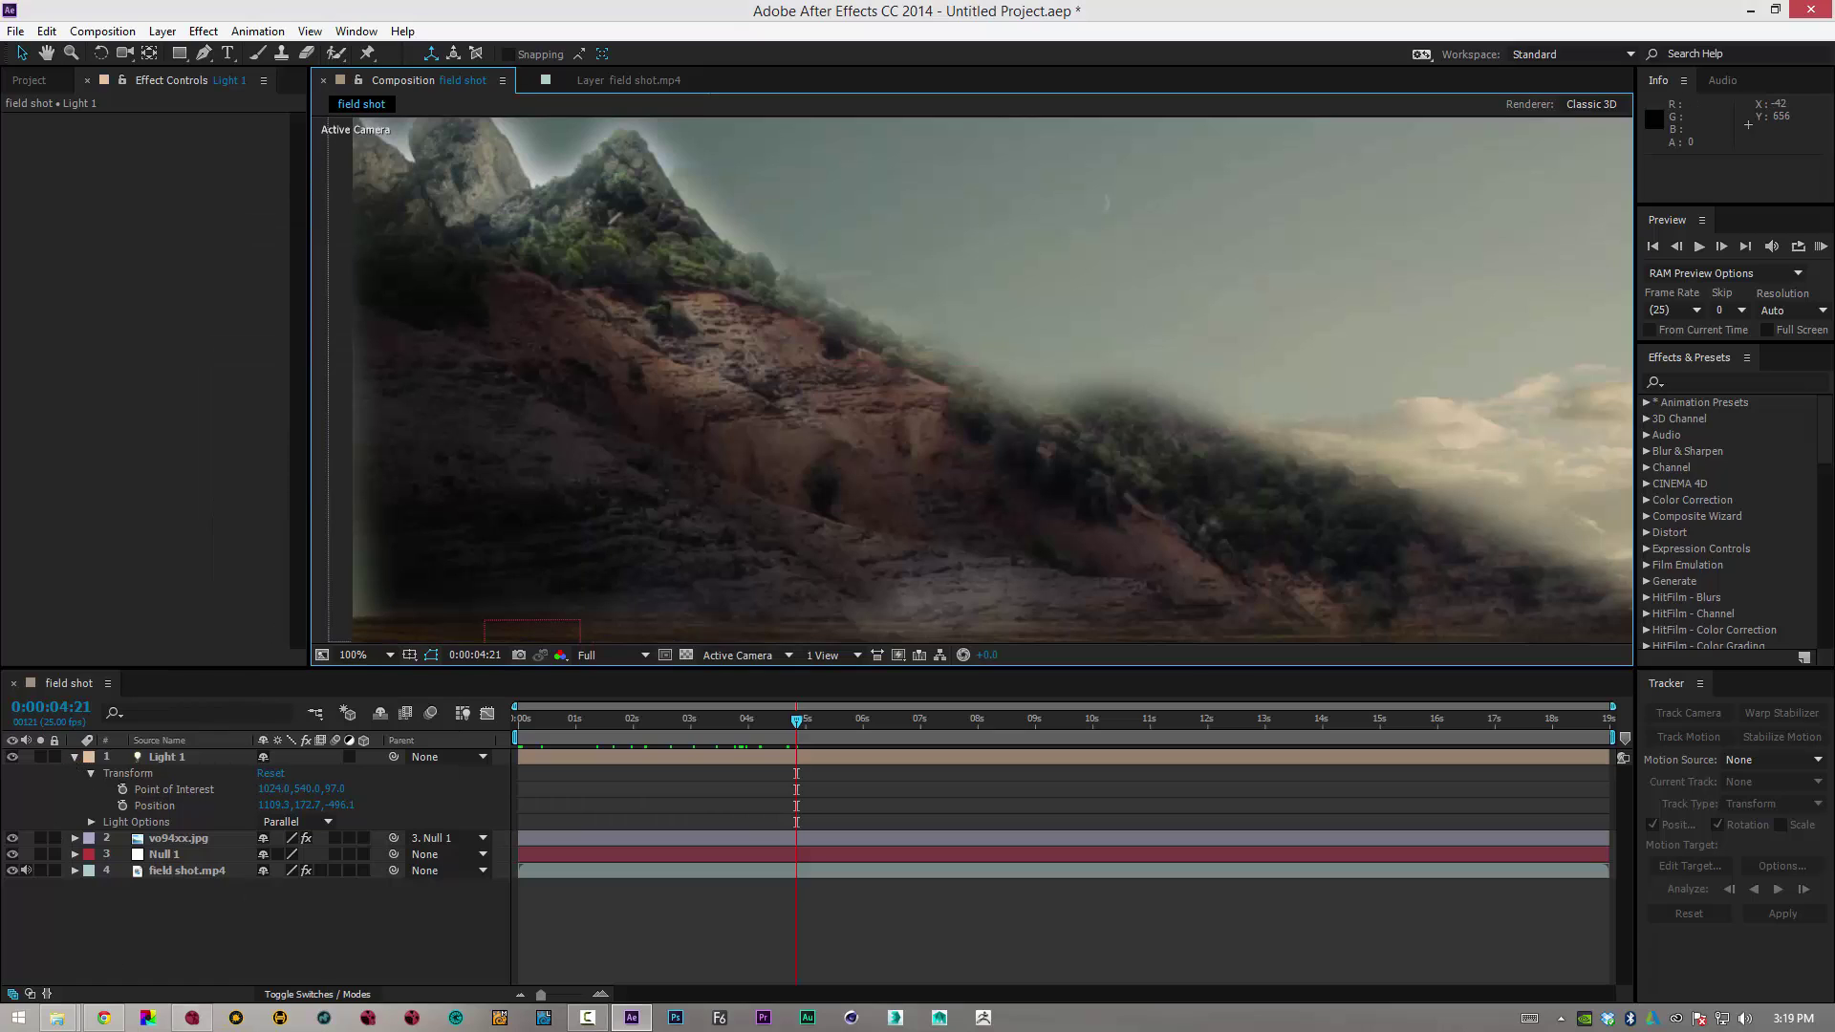
{"action": "right_click", "coordinate": [188, 1015]}
{"action": "left_click", "coordinate": [181, 972]}
{"action": "left_click", "coordinate": [75, 757]}
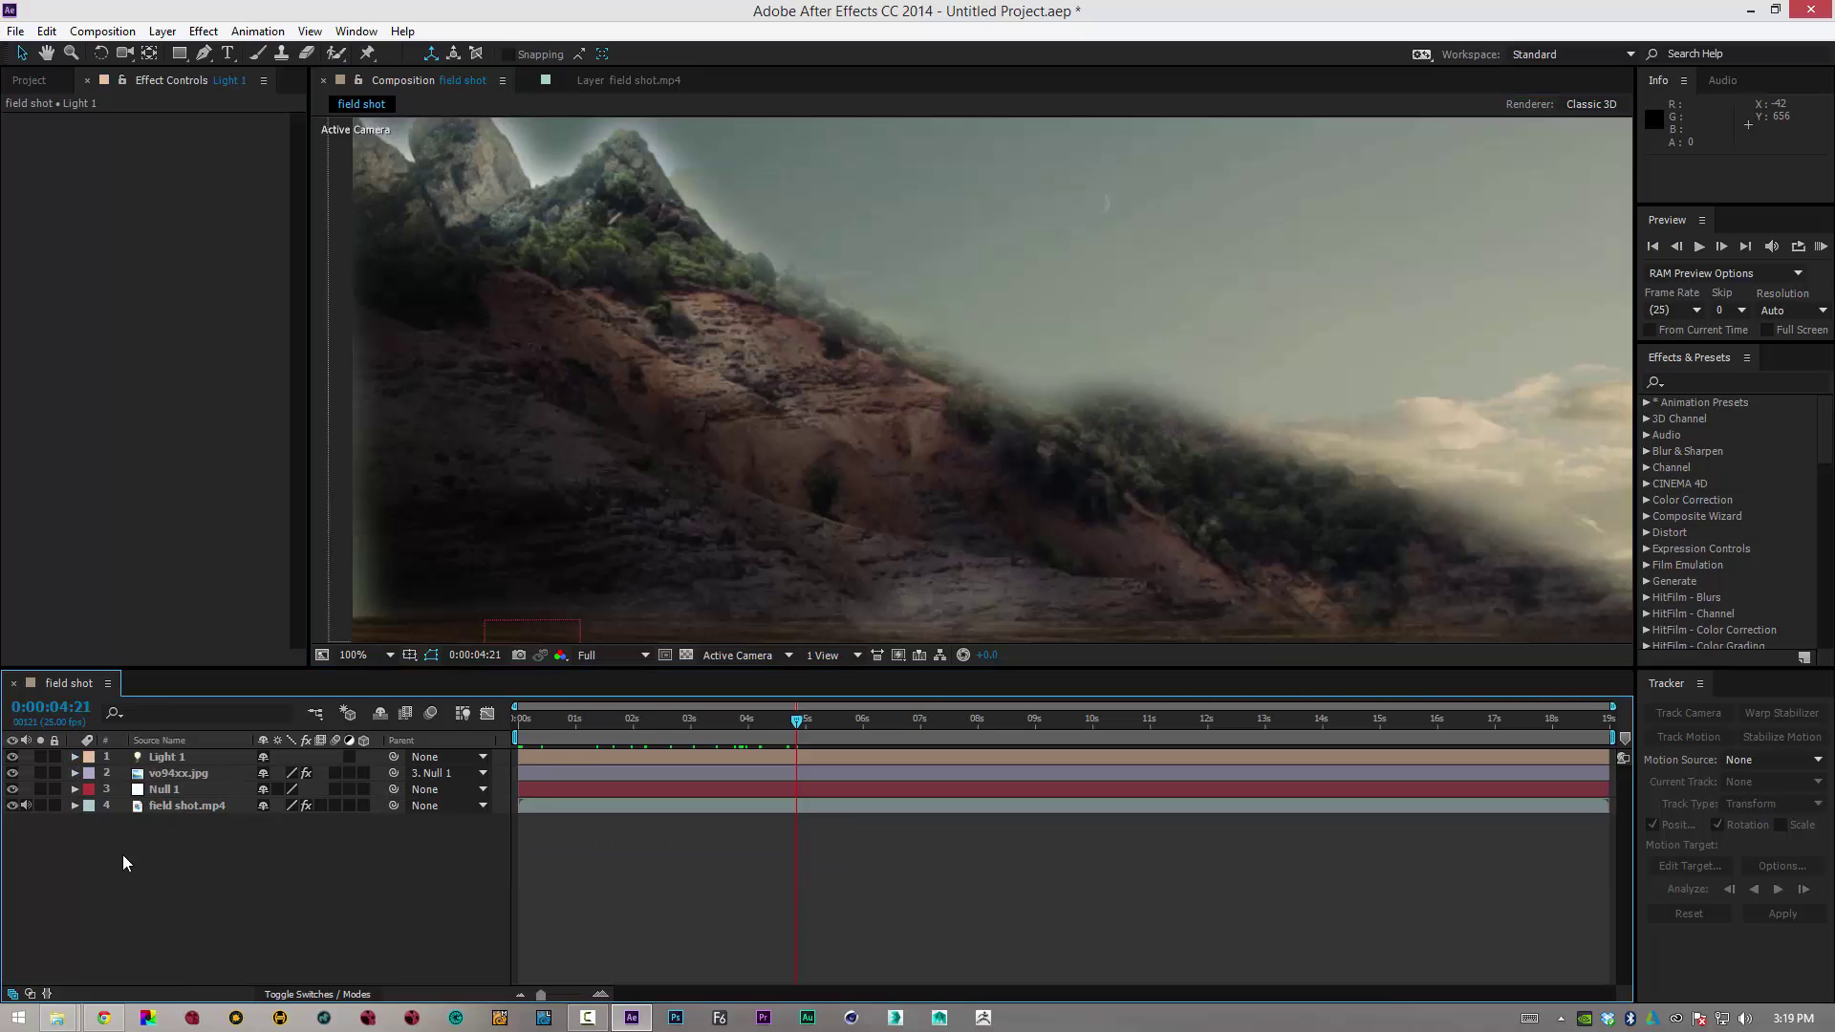
Add Adjustment Layer 1 and apply Curves to it
{"action": "right_click", "coordinate": [122, 854]}
{"action": "mouse_move", "coordinate": [327, 657]}
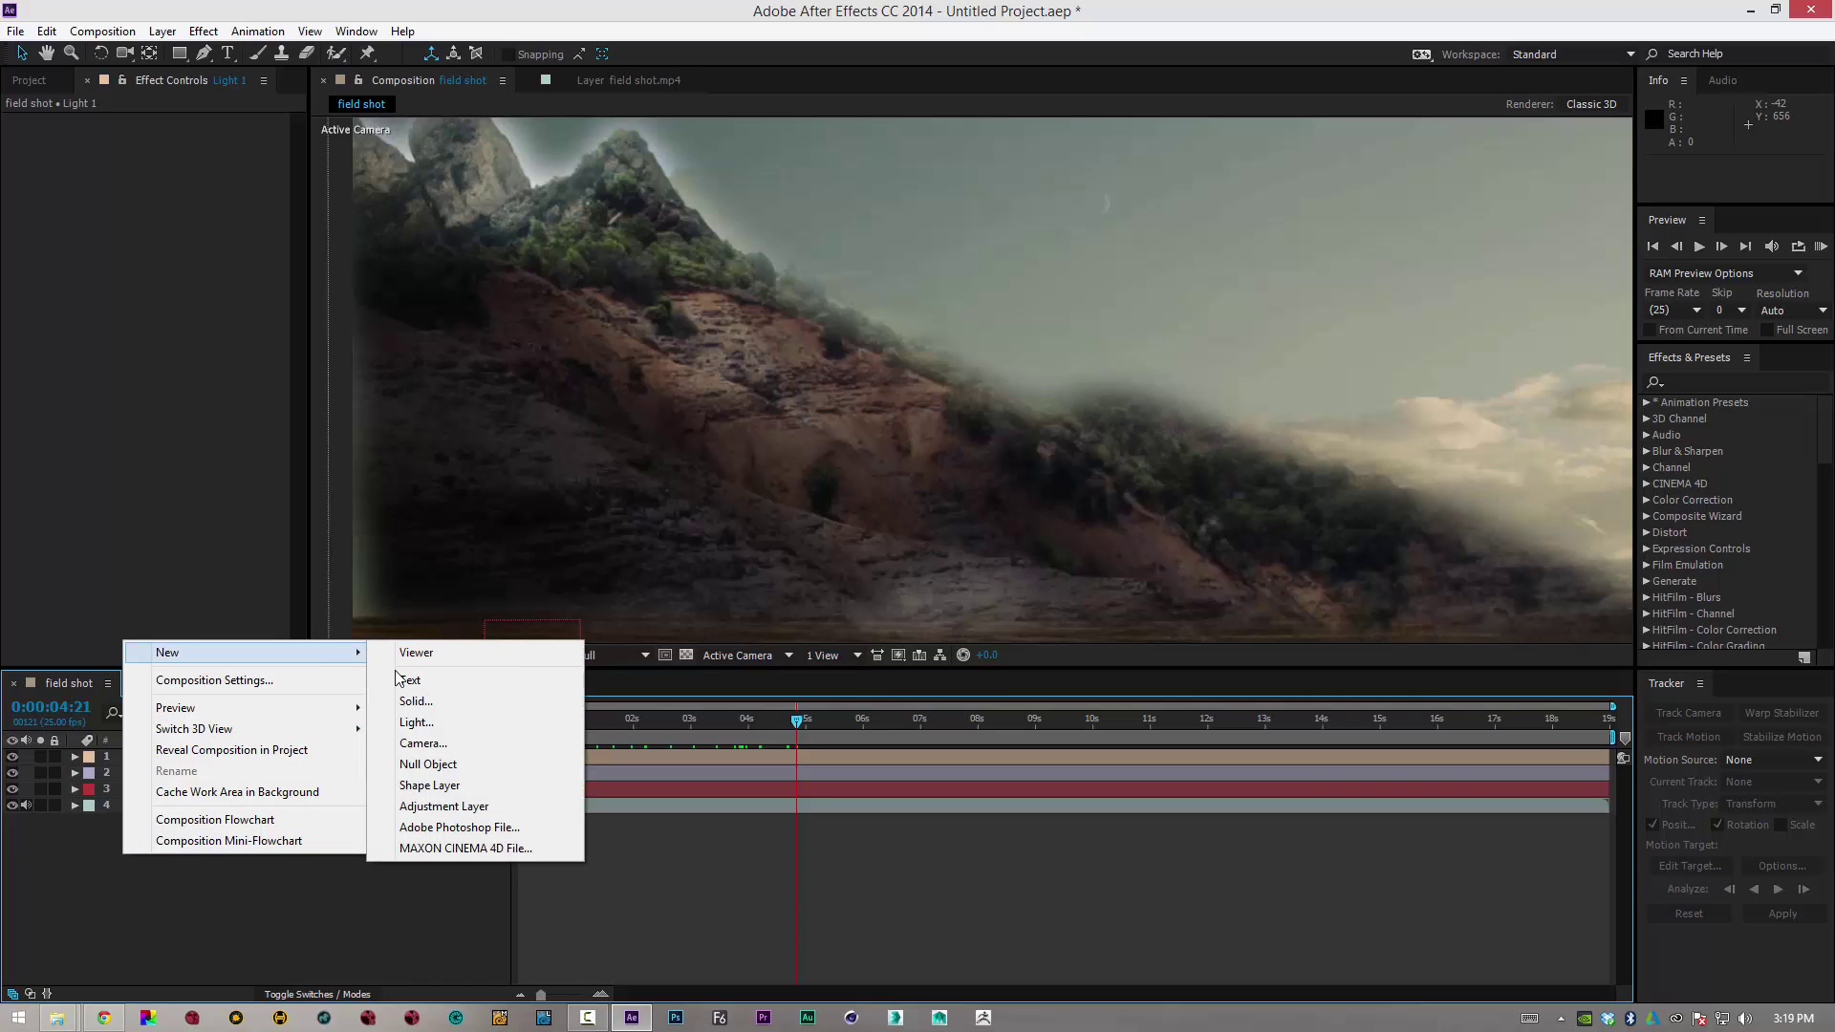
{"action": "left_click", "coordinate": [430, 808]}
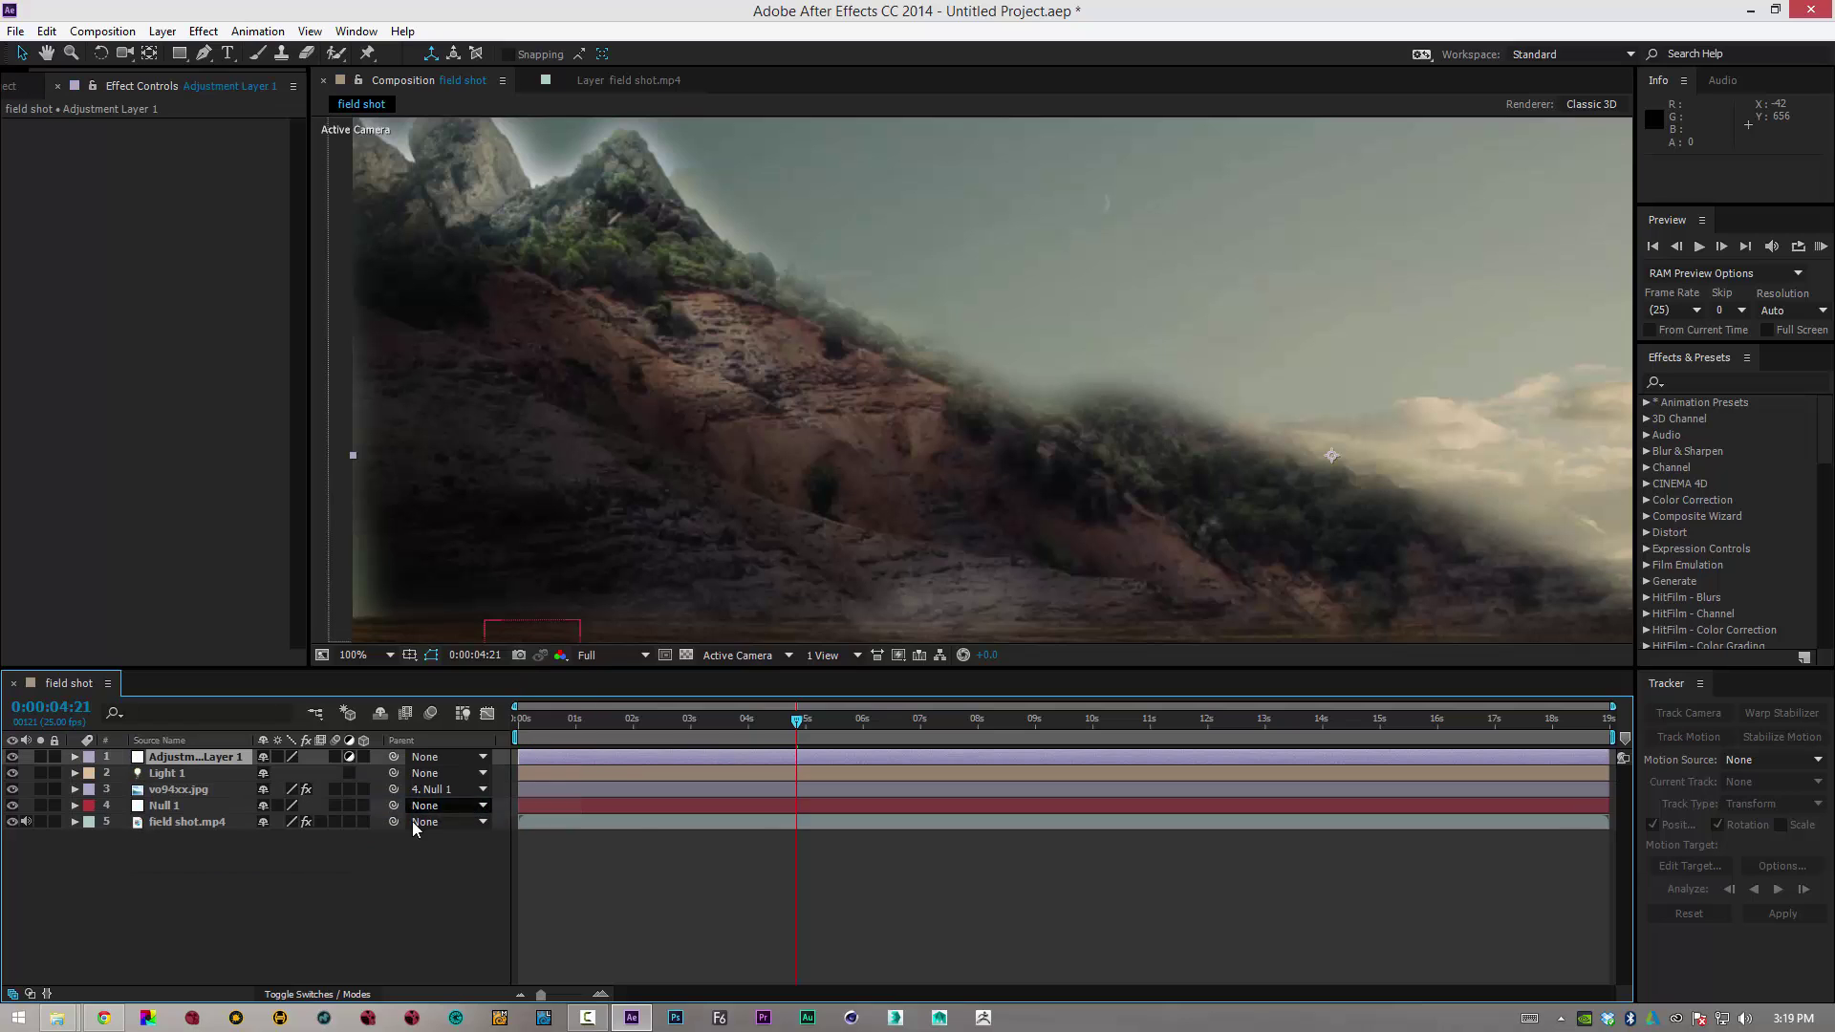
{"action": "right_click", "coordinate": [189, 755]}
{"action": "mouse_move", "coordinate": [365, 275]}
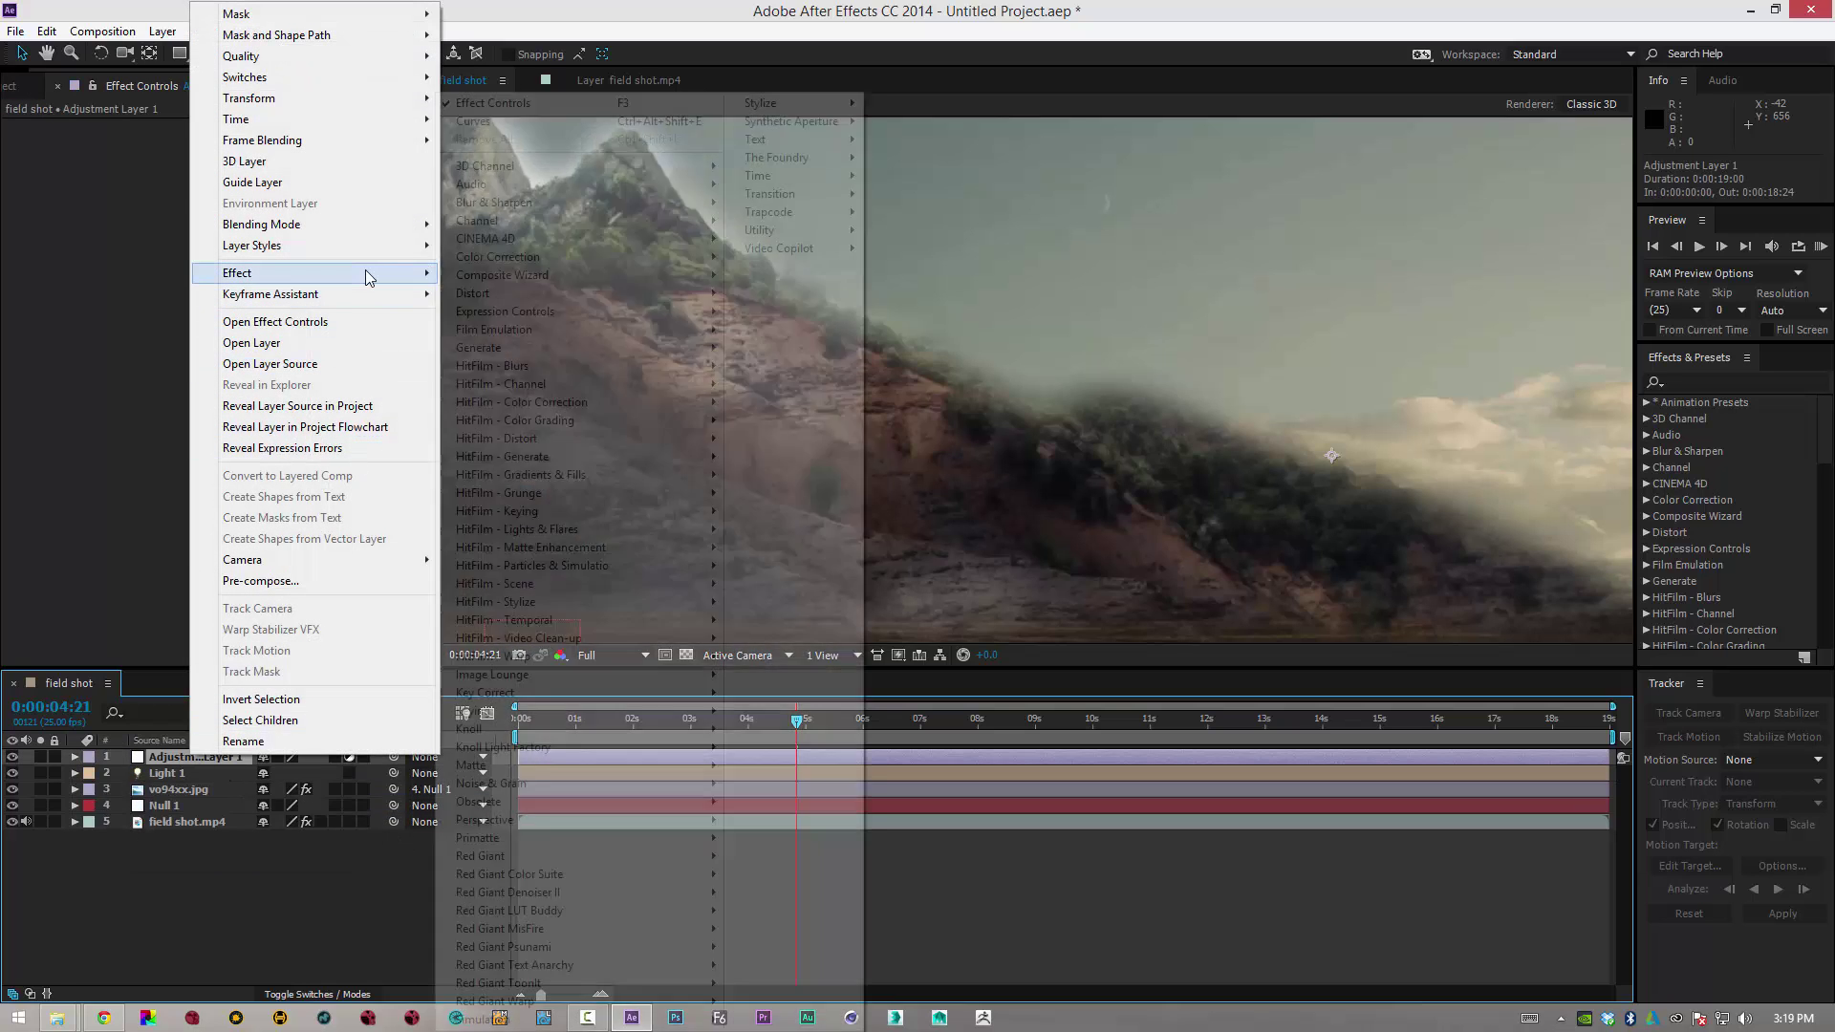
{"action": "mouse_move", "coordinate": [588, 260]}
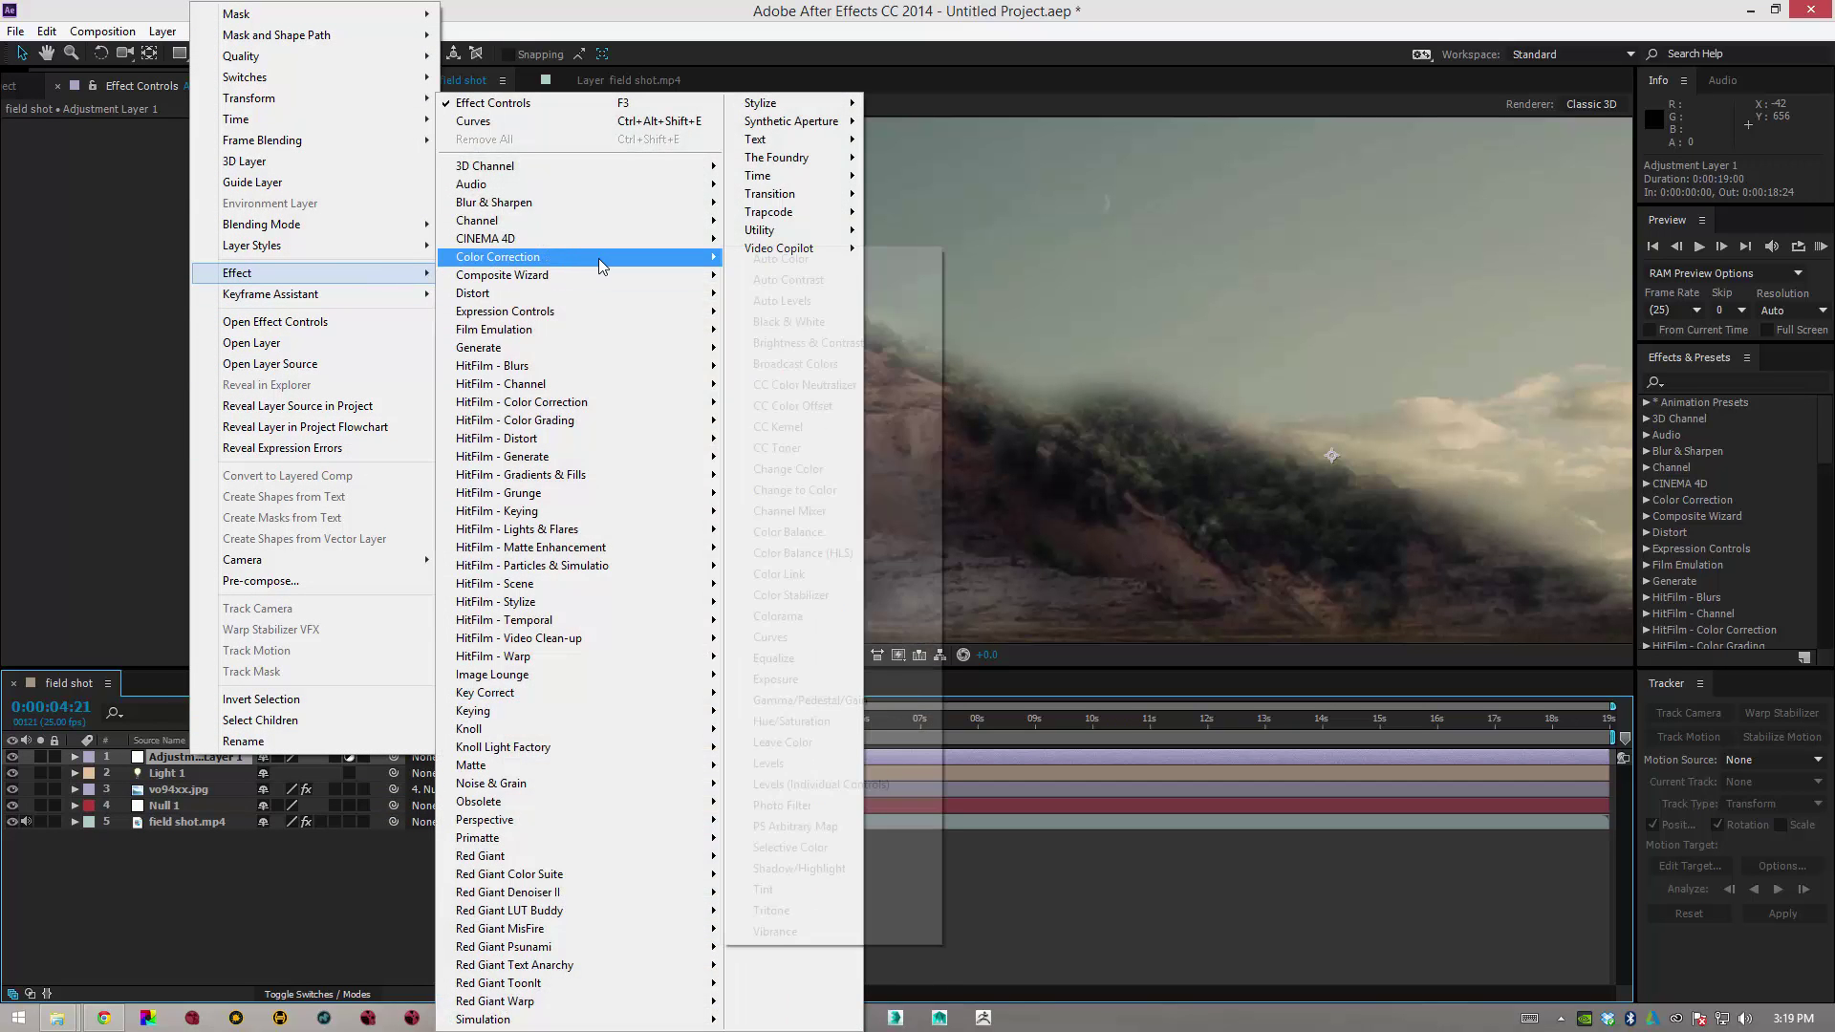
{"action": "left_click", "coordinate": [801, 638]}
Bend the curve down to darken, raise its top for highlights, and view the whole frame
{"action": "key", "text": "comma"}
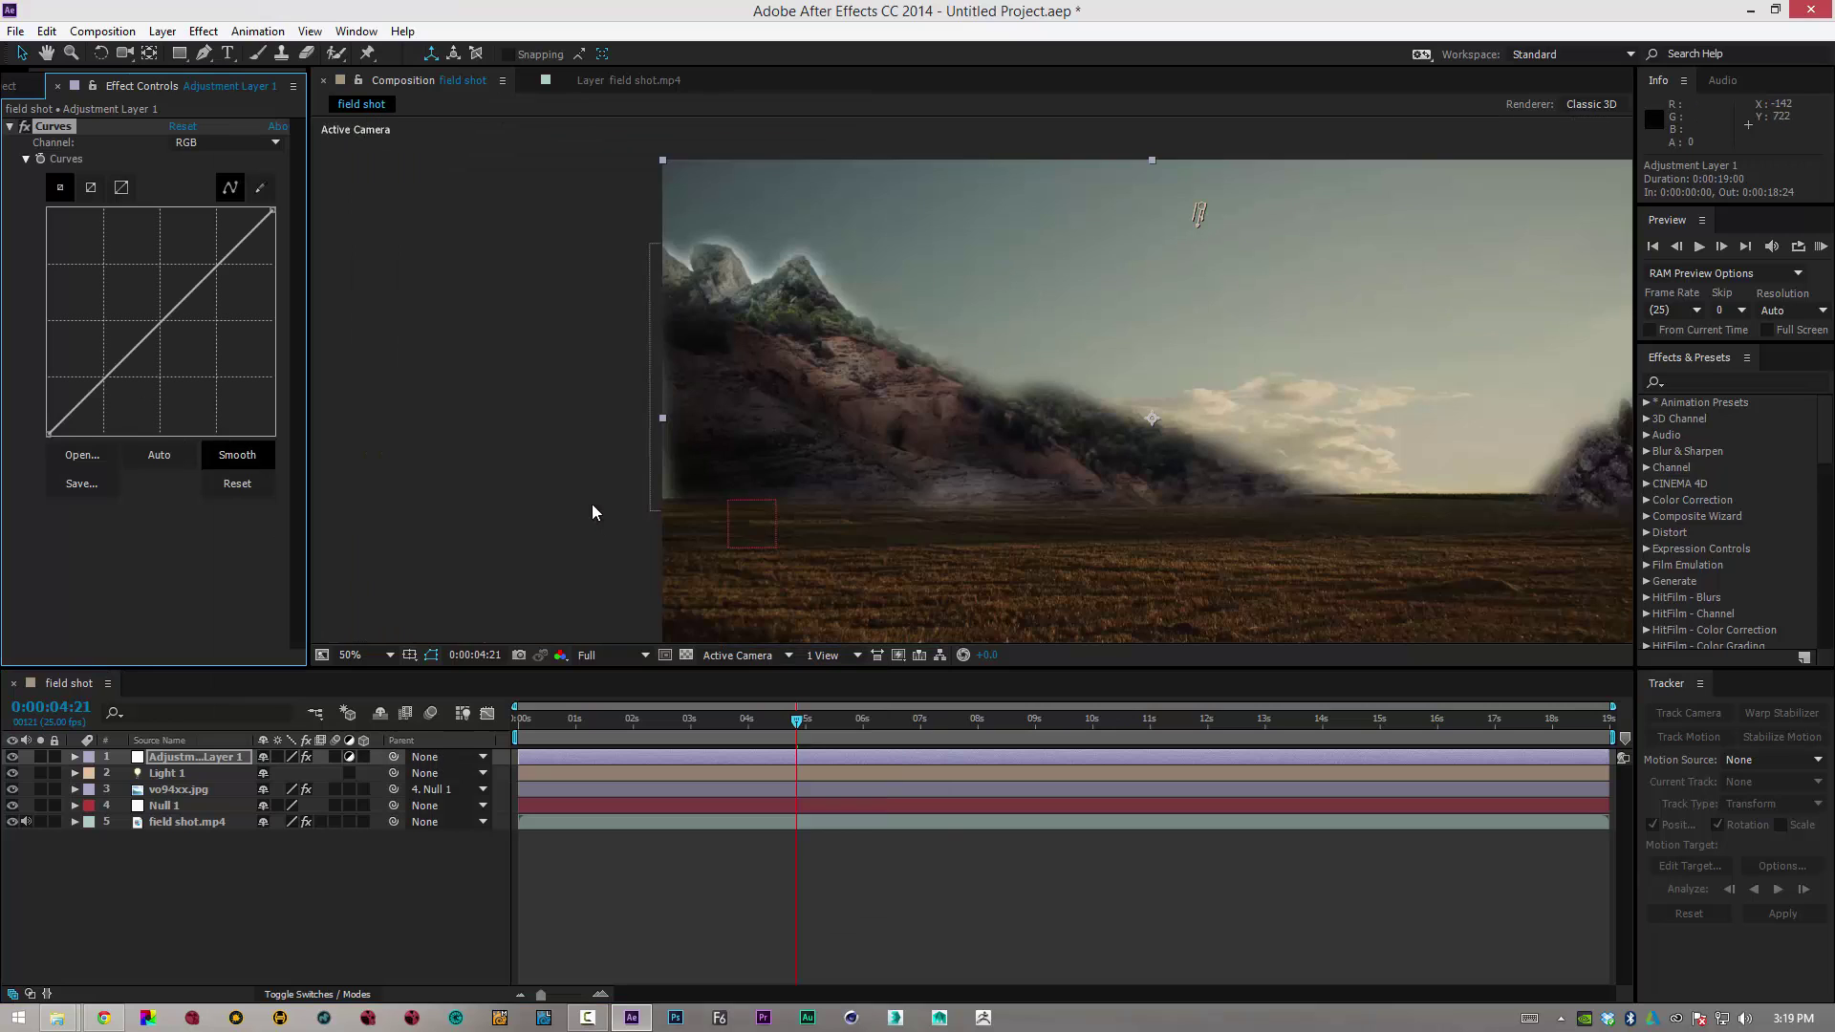
{"action": "left_click_drag", "start_coordinate": [126, 362], "coordinate": [158, 373]}
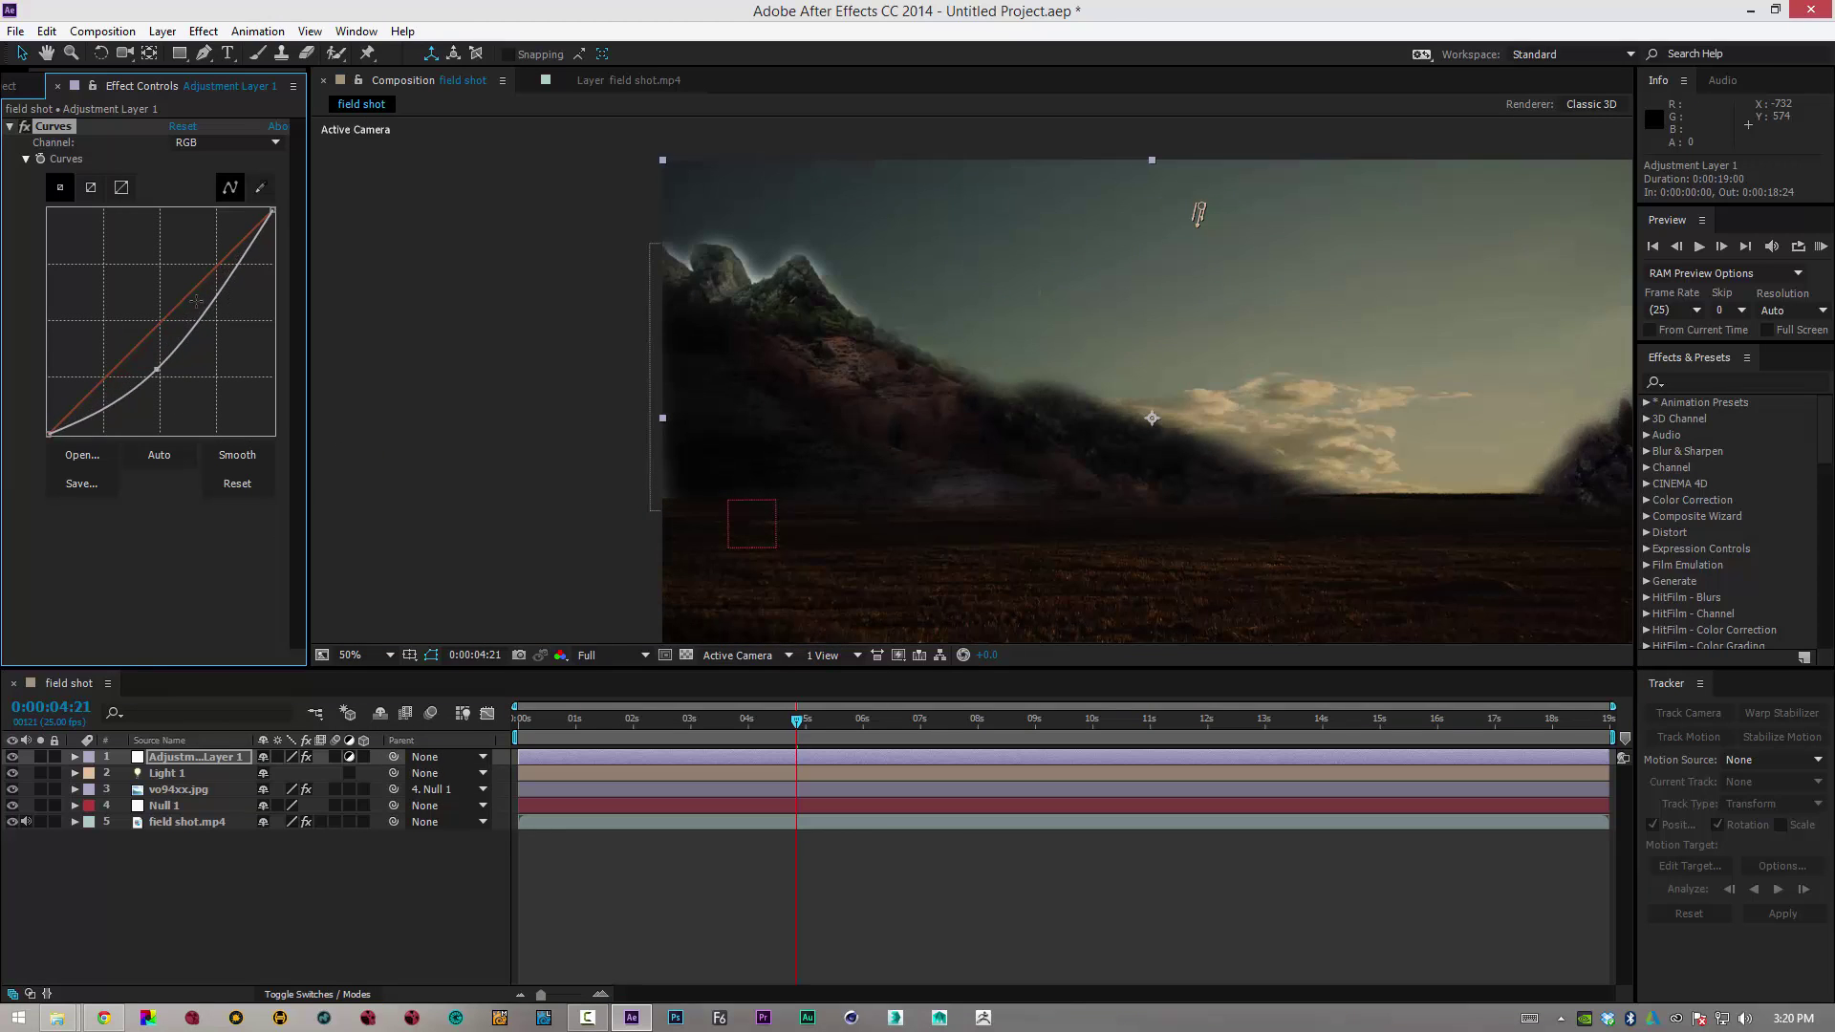
{"action": "left_click_drag", "start_coordinate": [211, 308], "coordinate": [235, 333]}
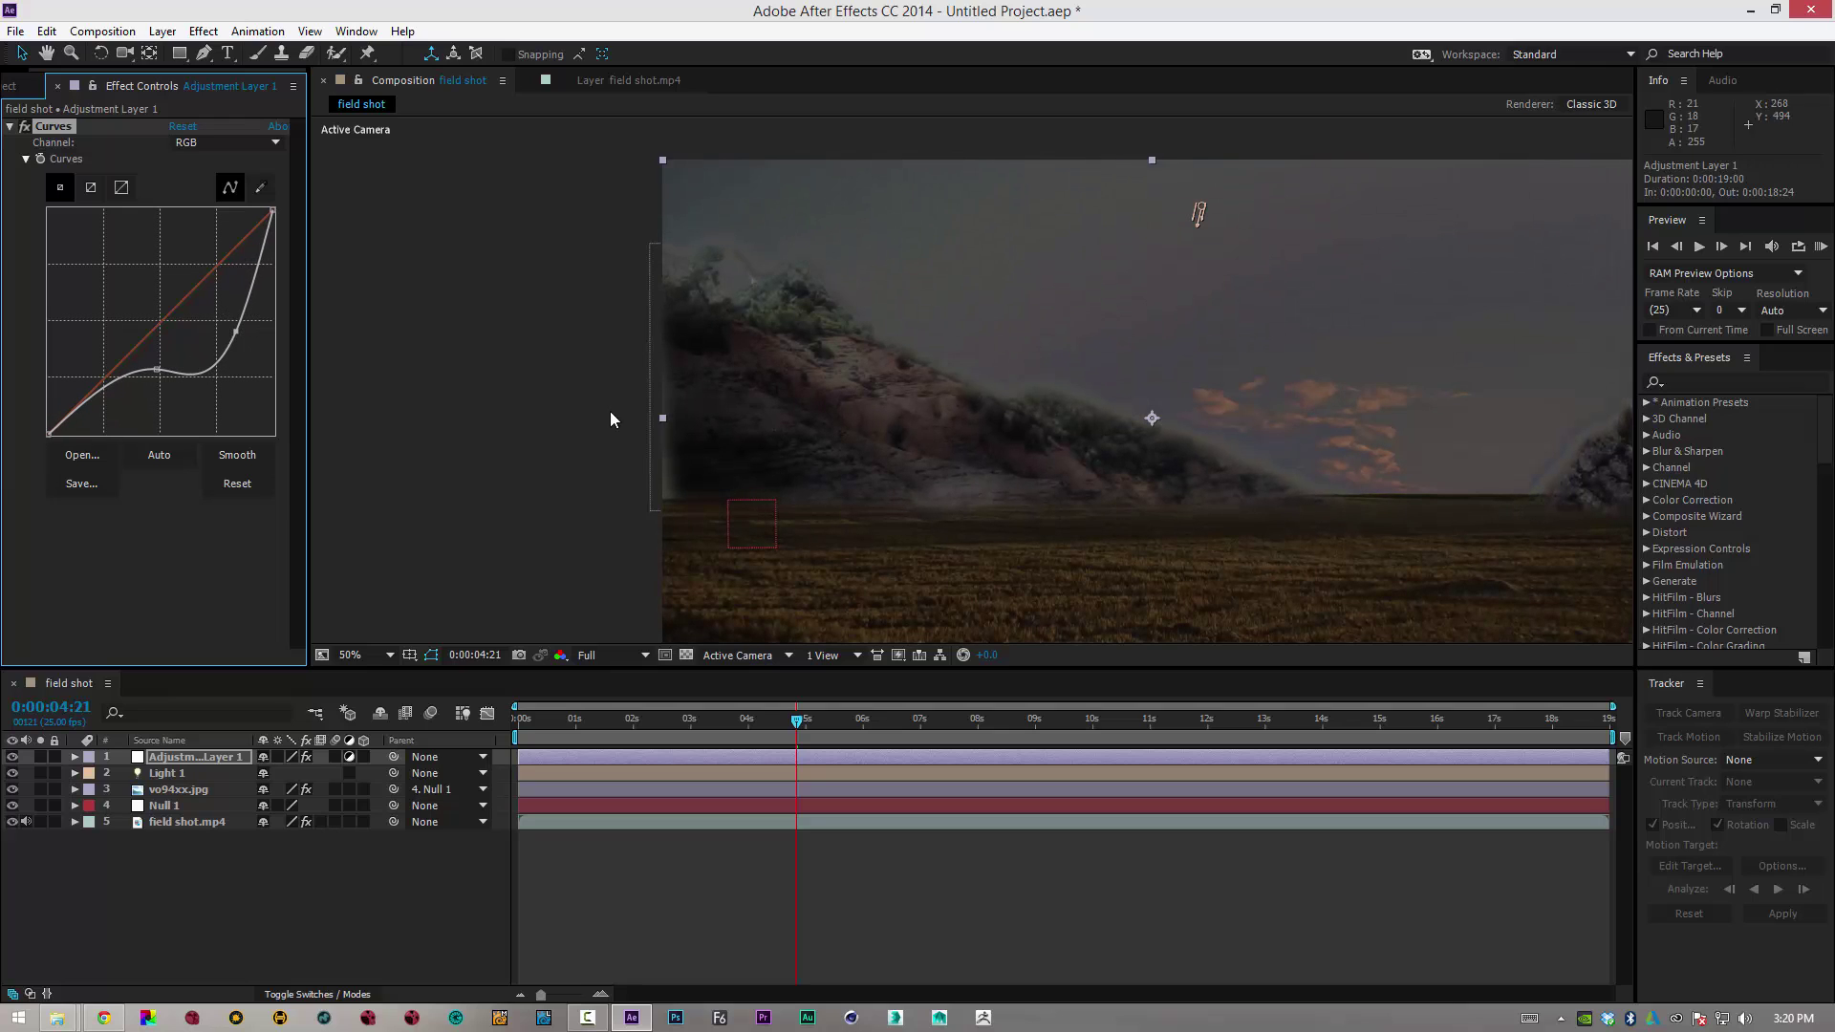
{"action": "left_click", "coordinate": [587, 434]}
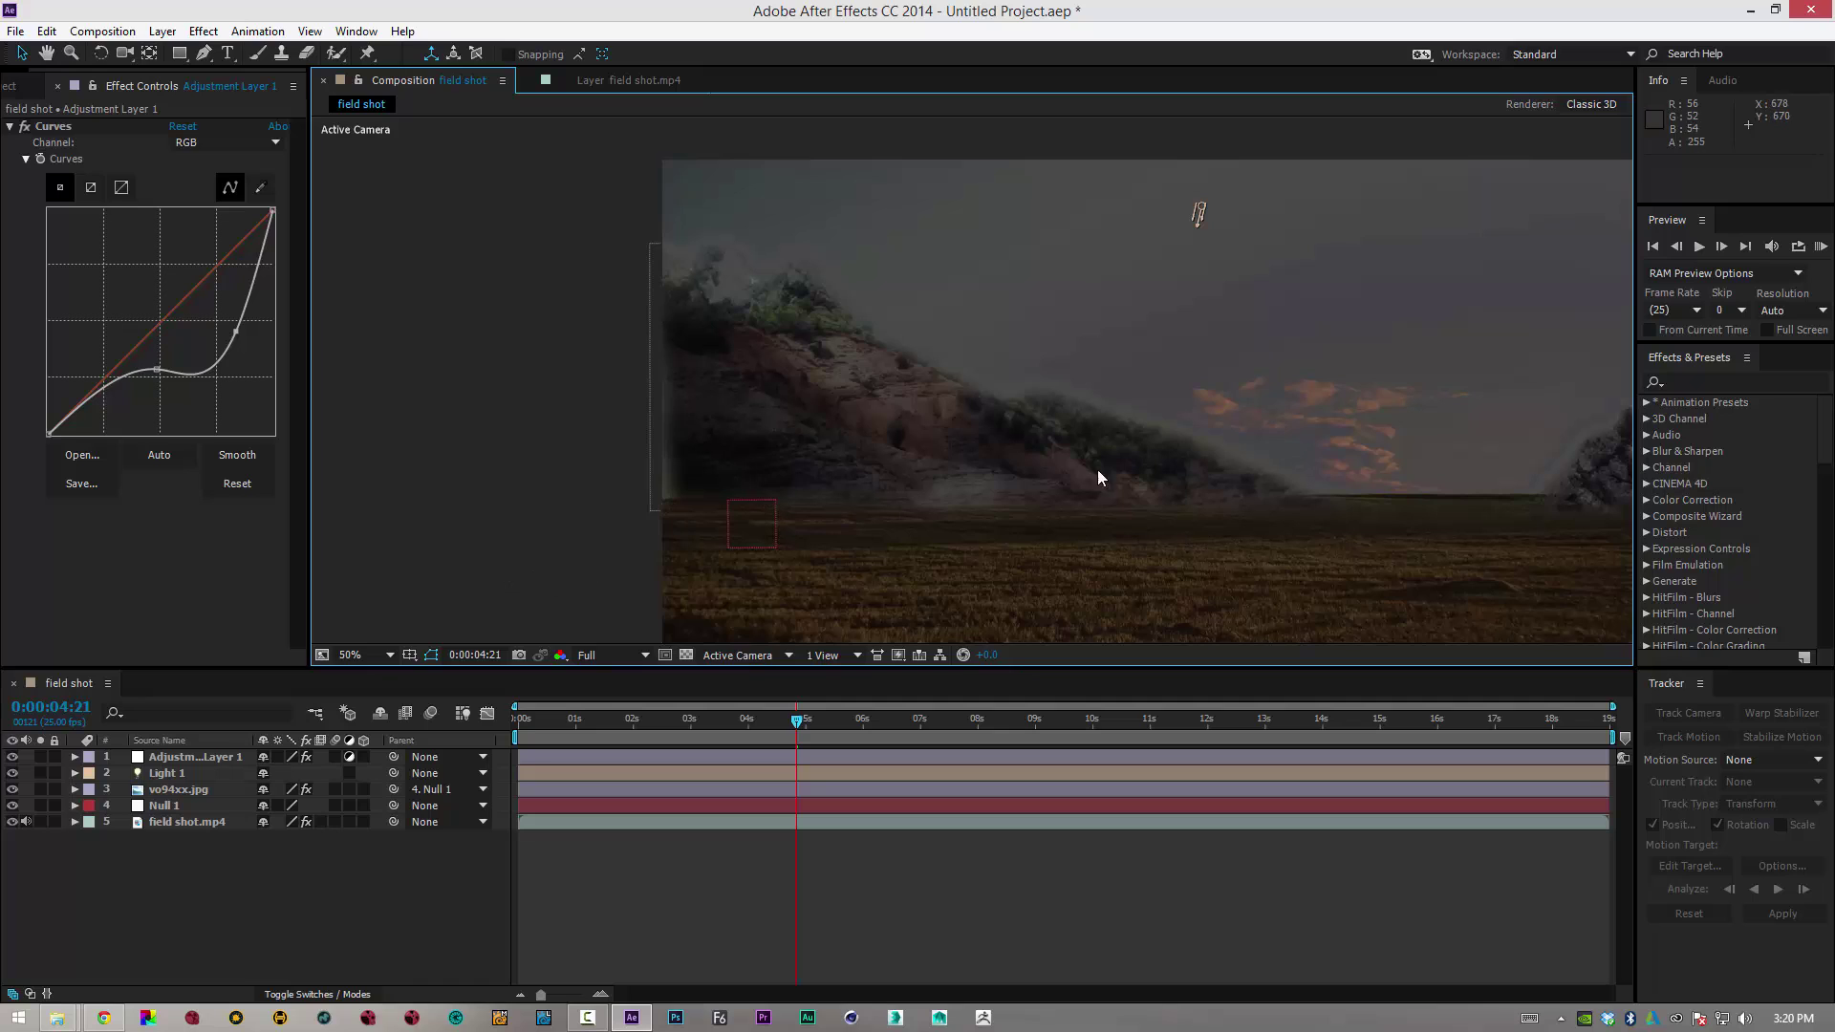
{"action": "left_click_drag", "start_coordinate": [1120, 468], "coordinate": [970, 465]}
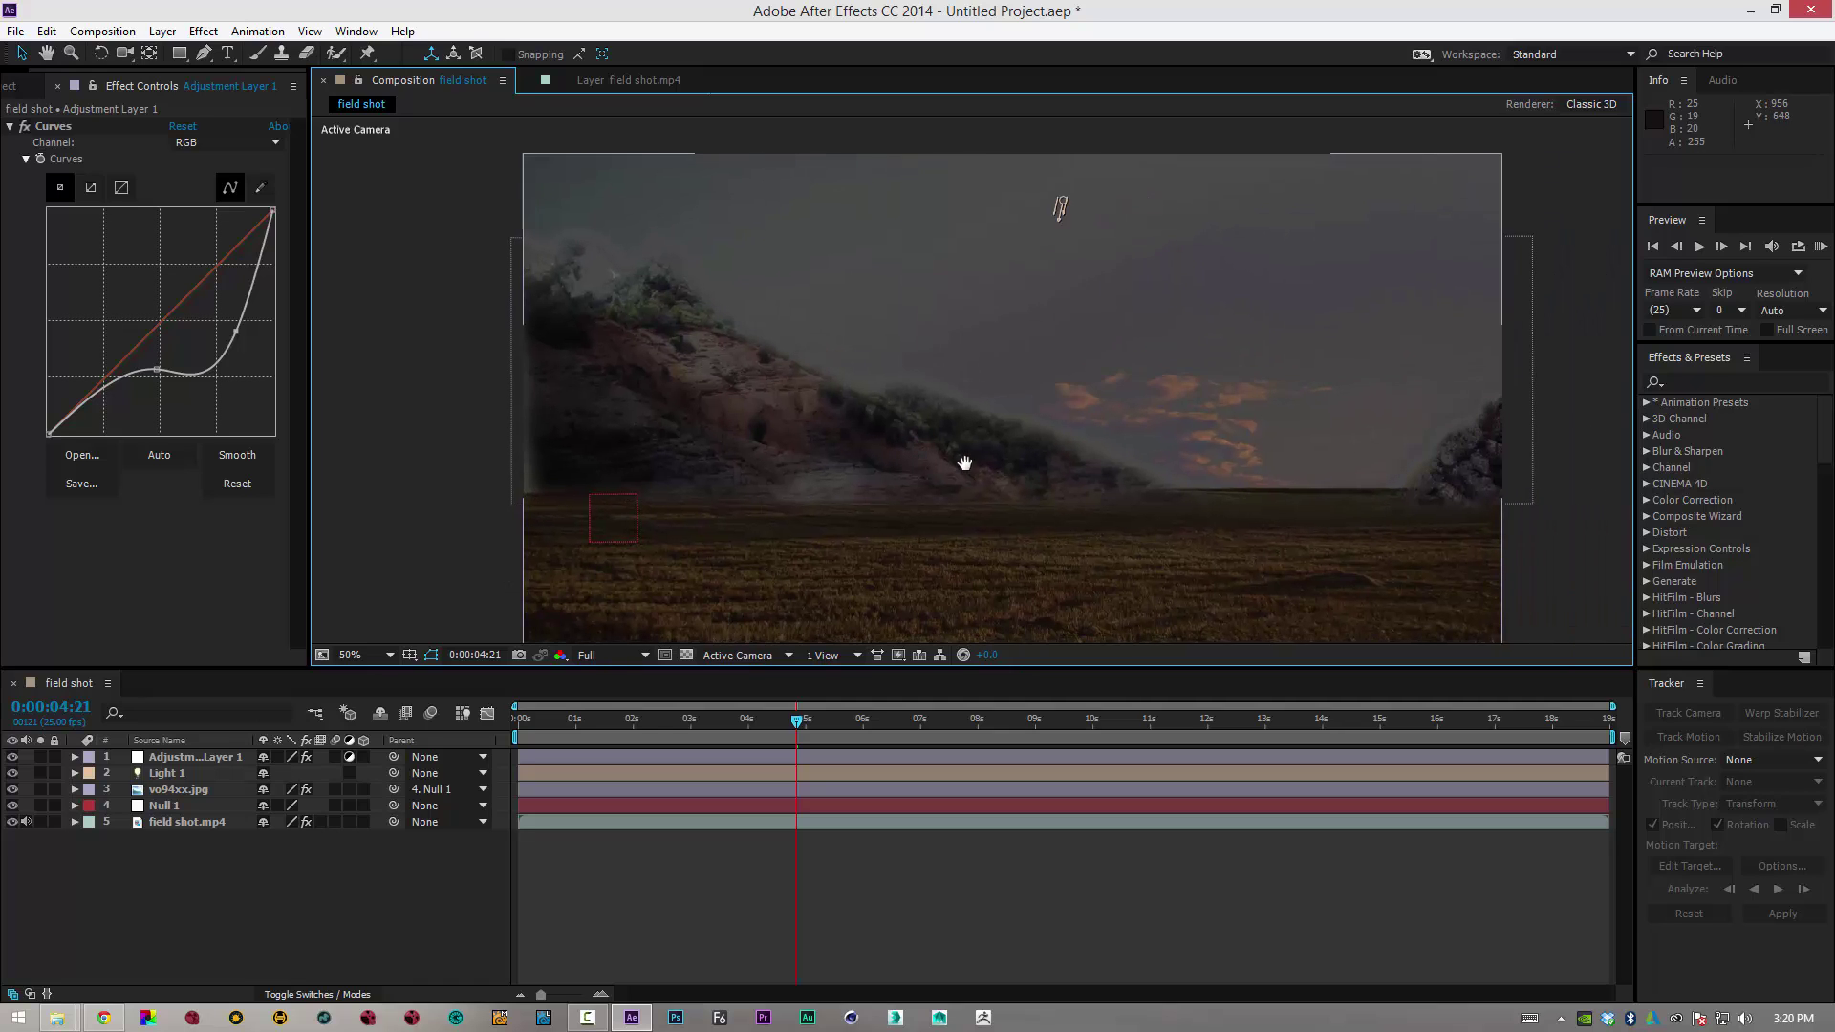
Apply Stylize > Glow to Adjustment Layer 1
{"action": "left_click", "coordinate": [180, 756]}
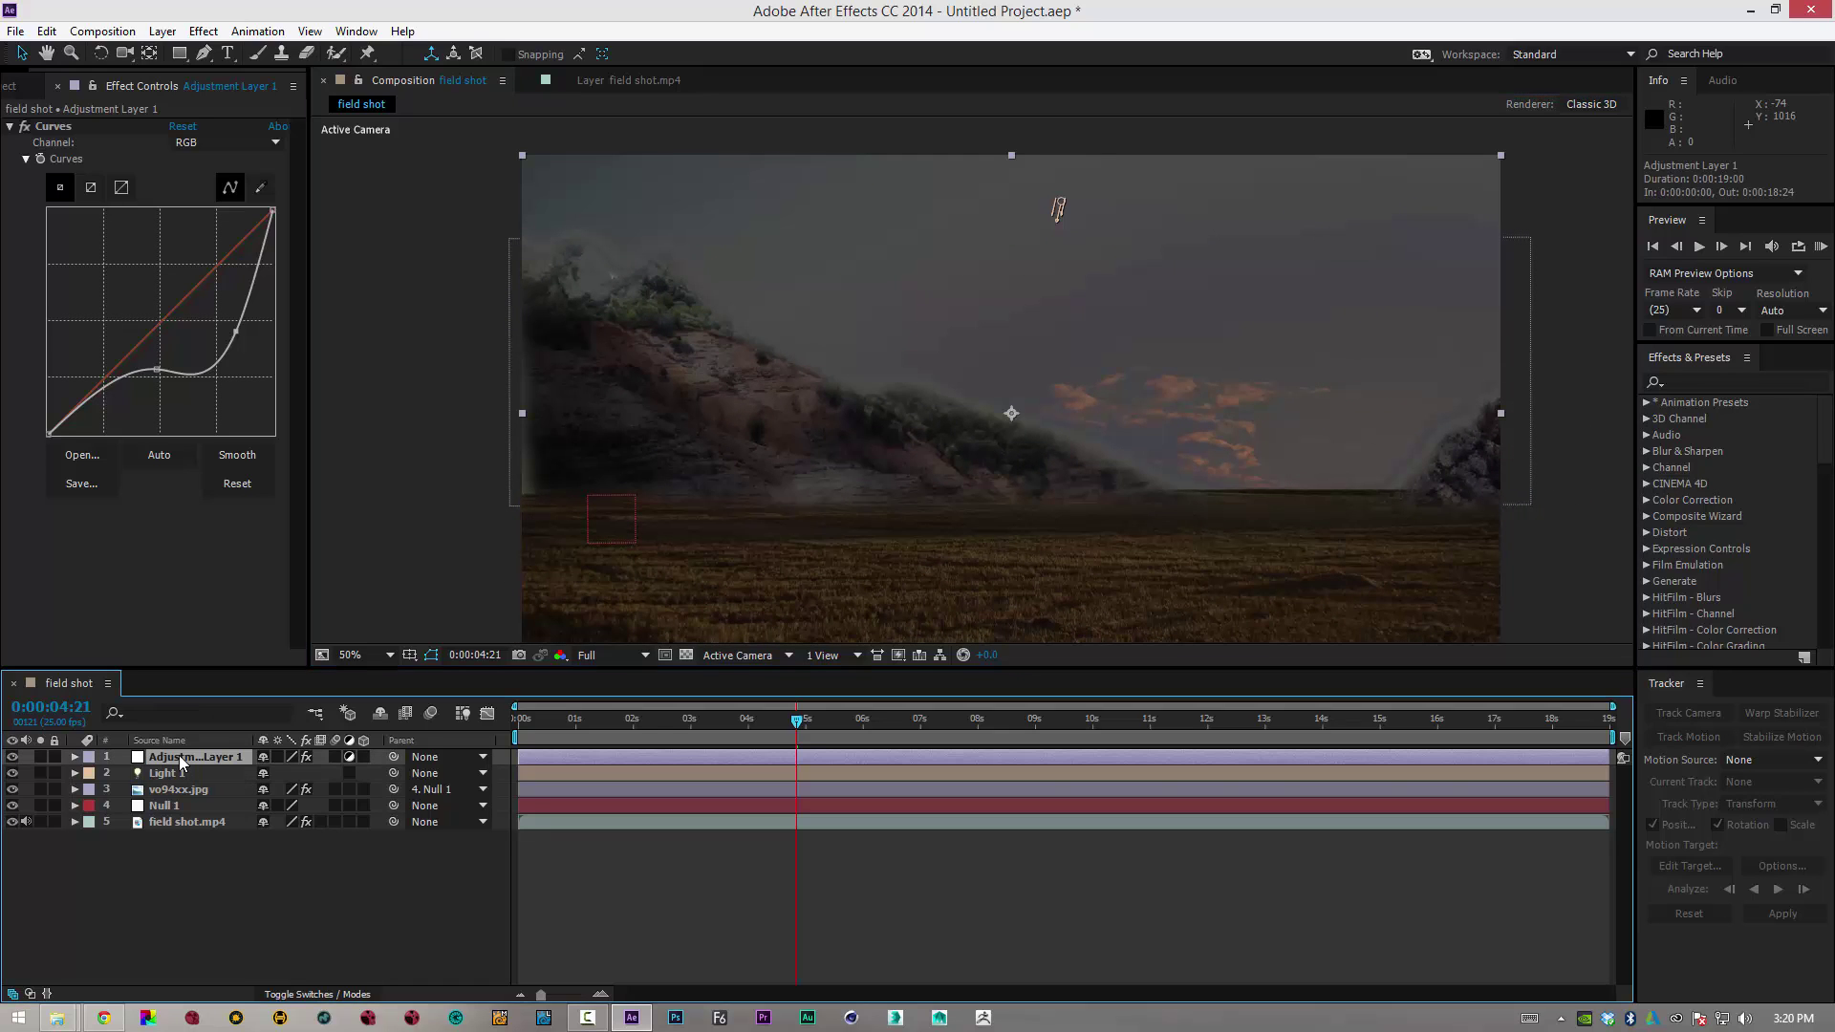
{"action": "right_click", "coordinate": [180, 756]}
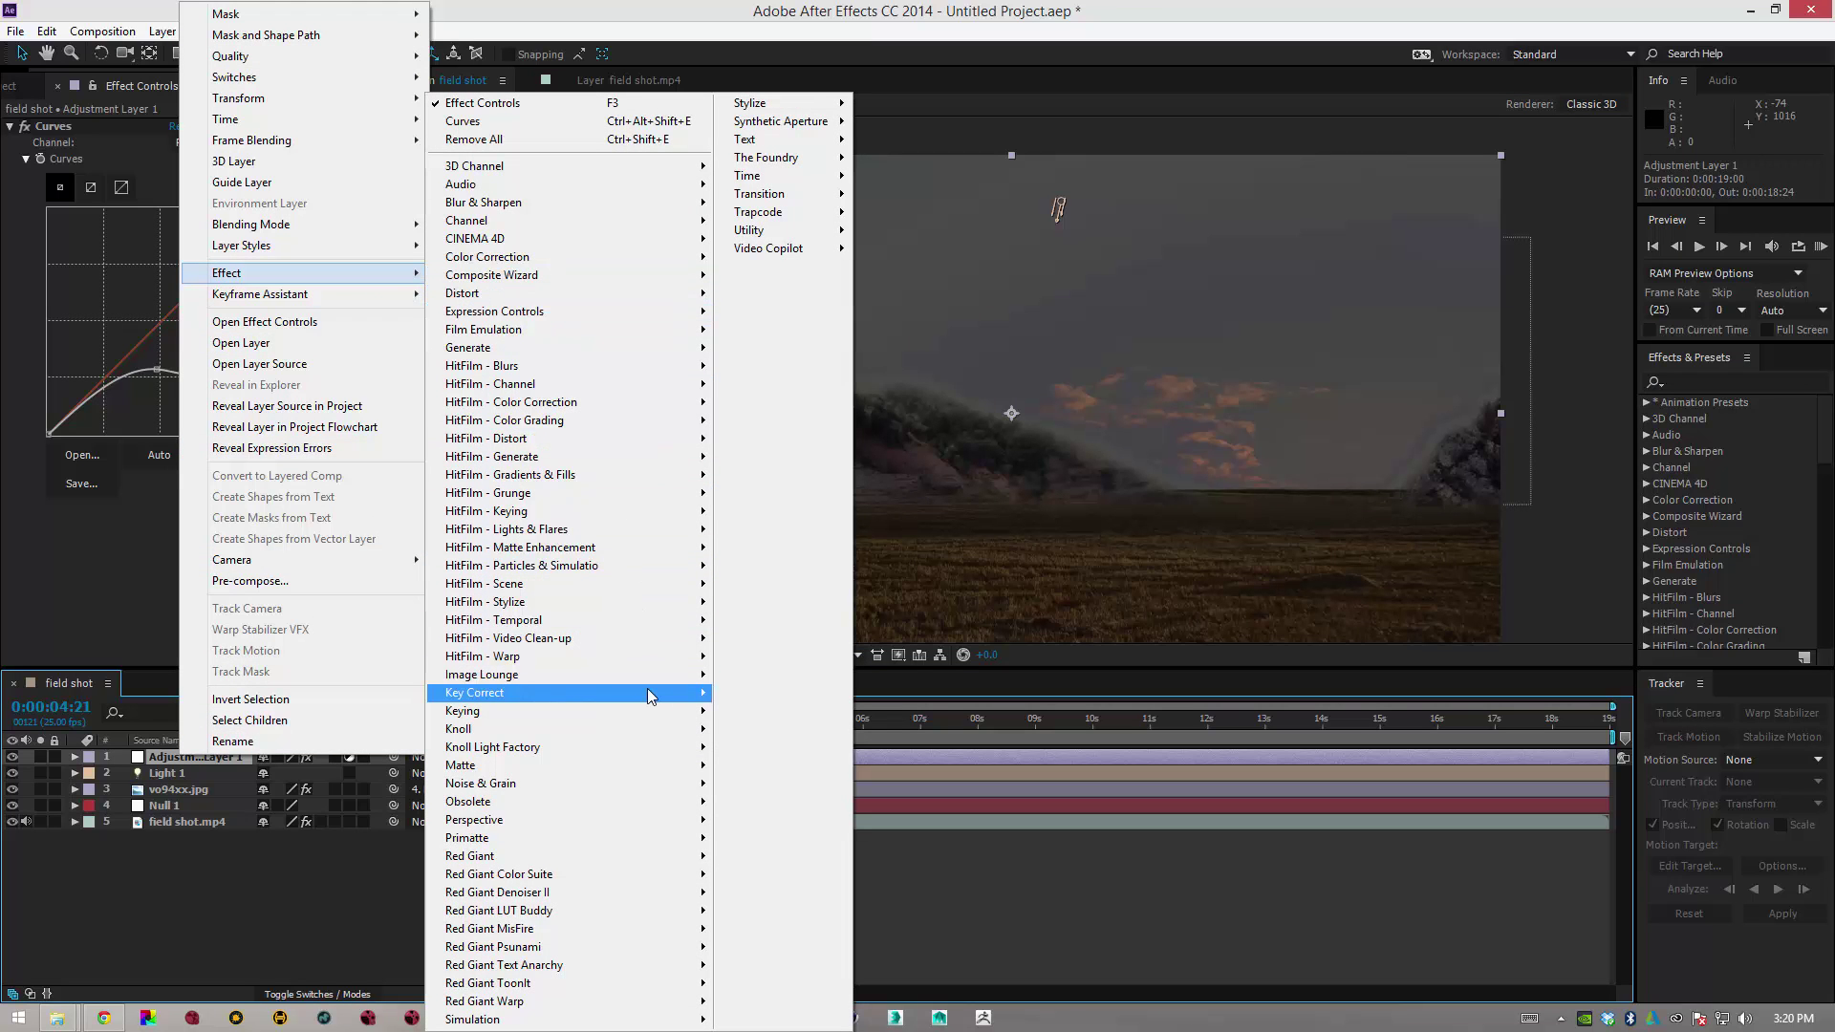
{"action": "mouse_move", "coordinate": [669, 350]}
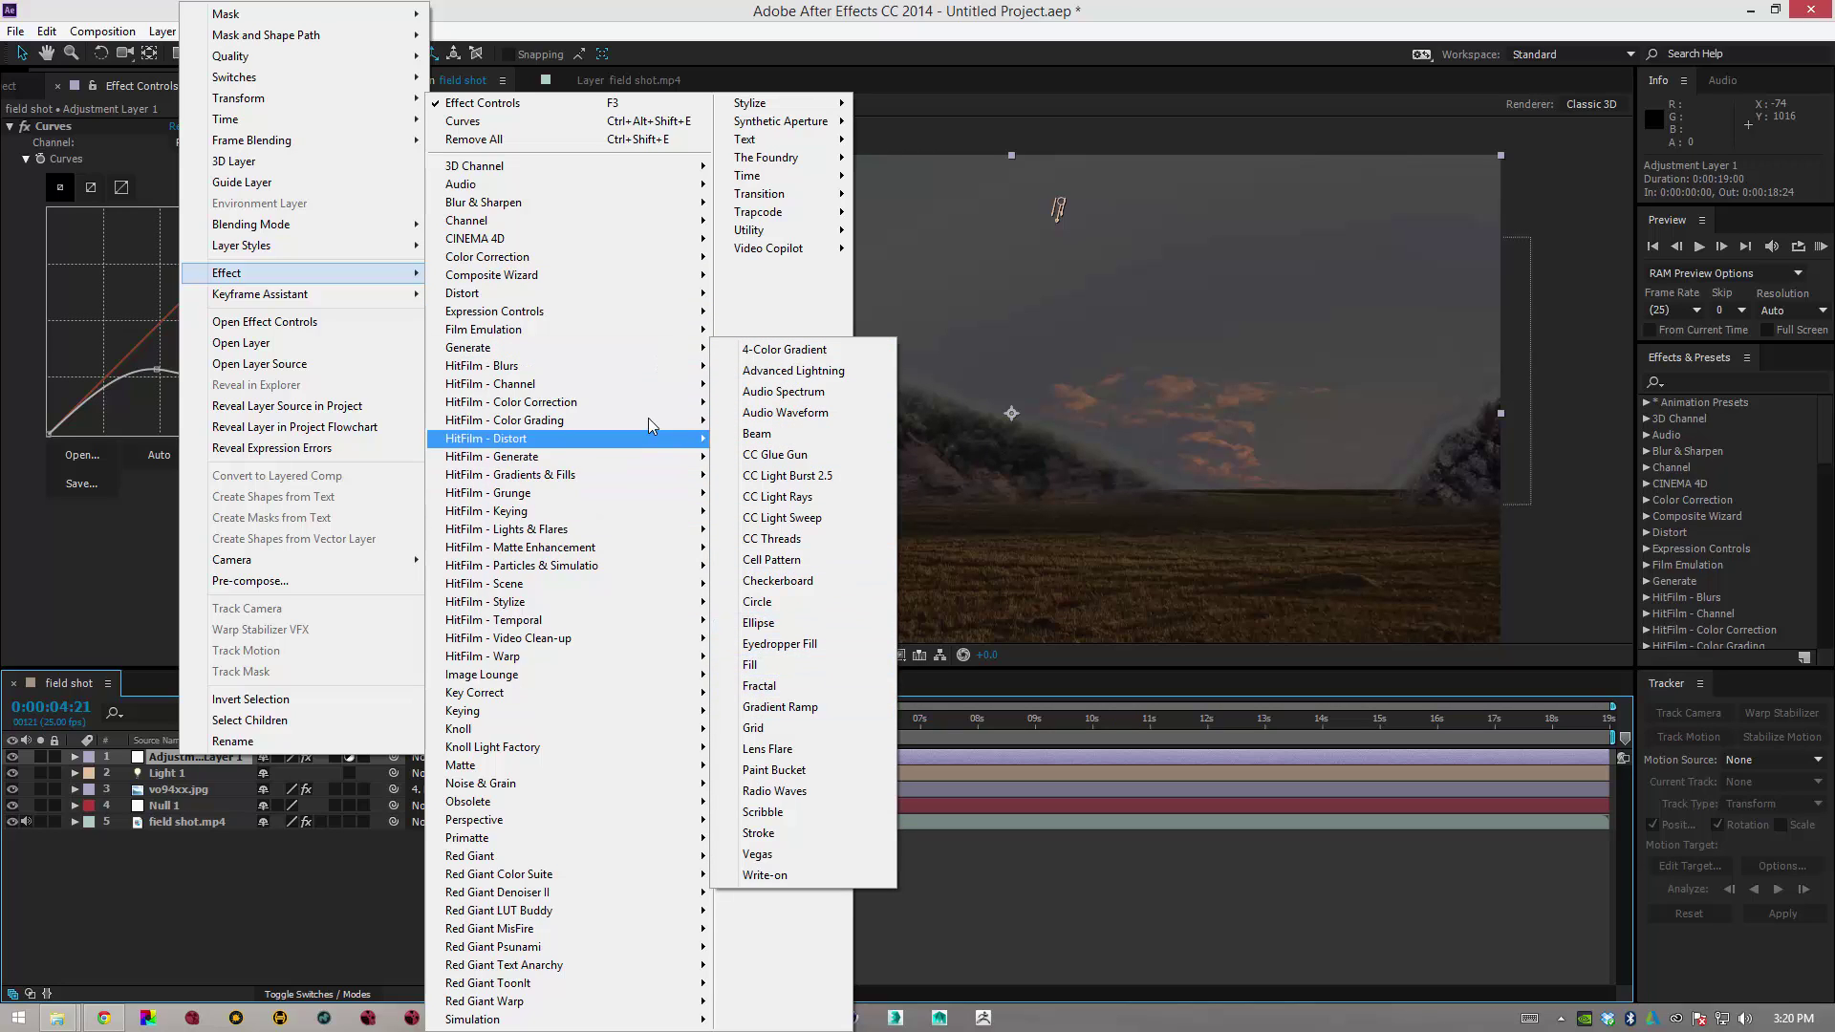
{"action": "mouse_move", "coordinate": [628, 300]}
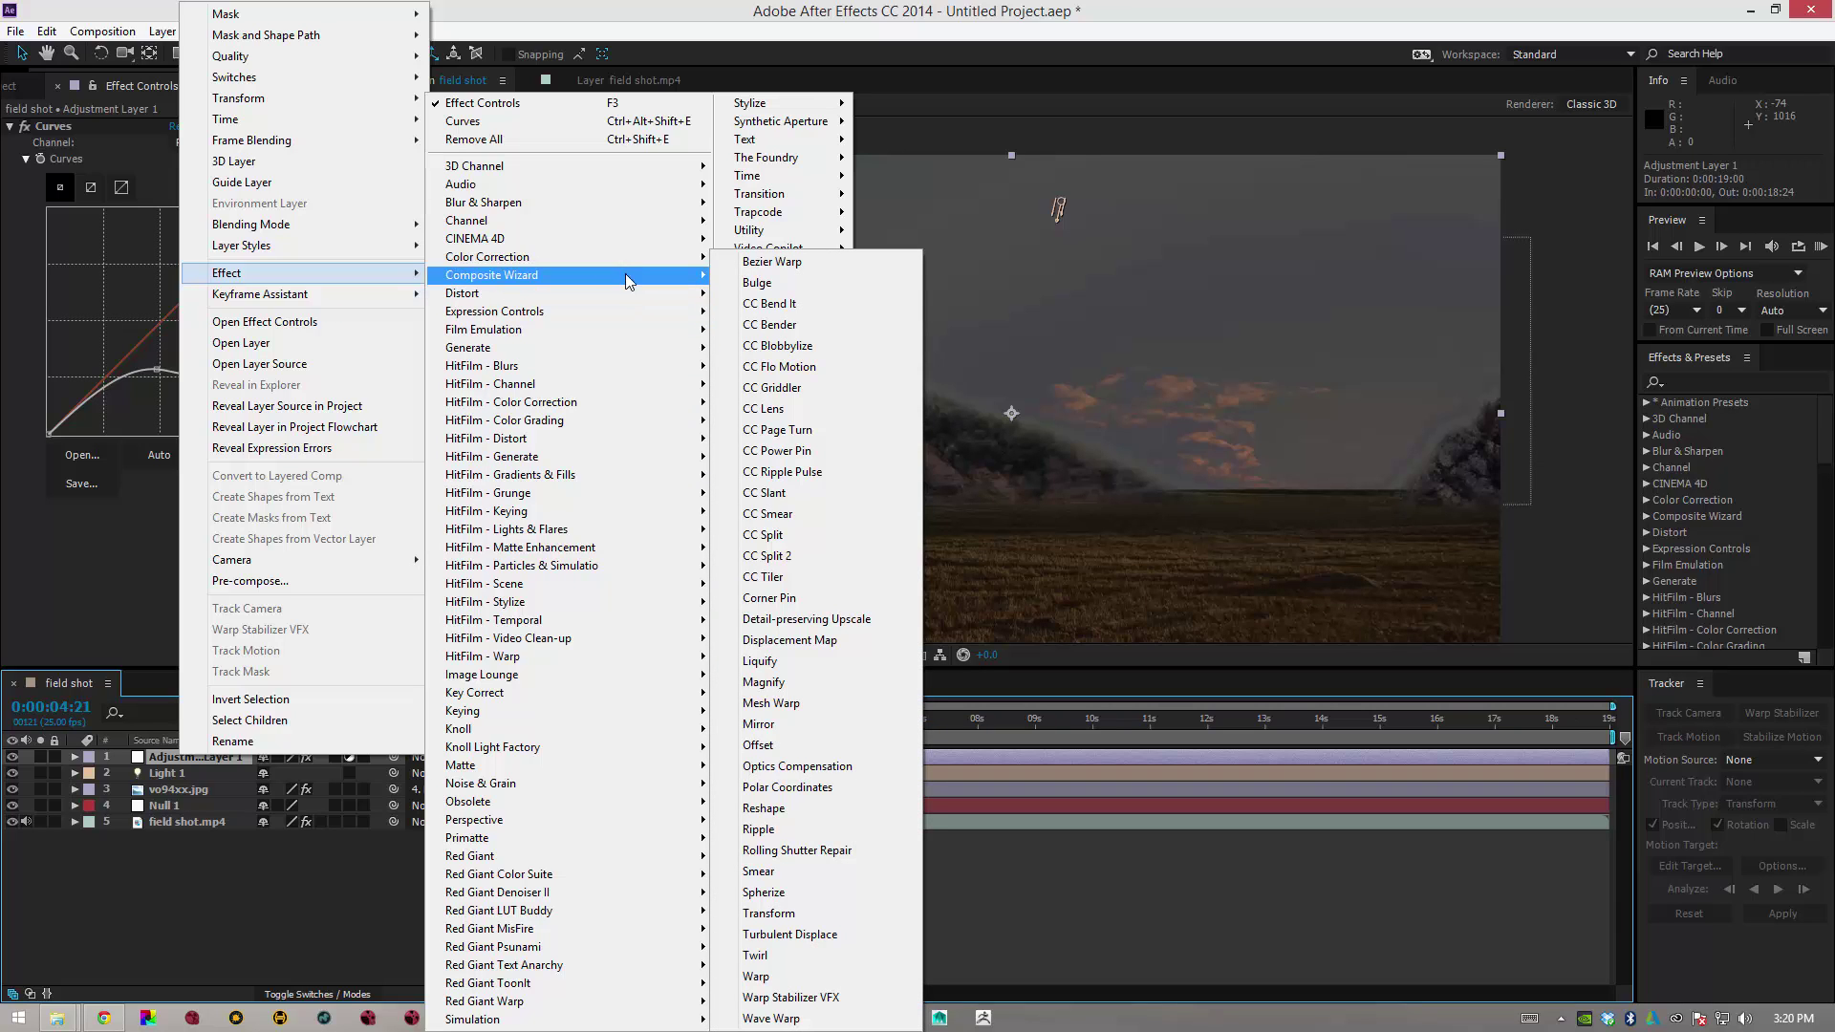
{"action": "mouse_move", "coordinate": [621, 206]}
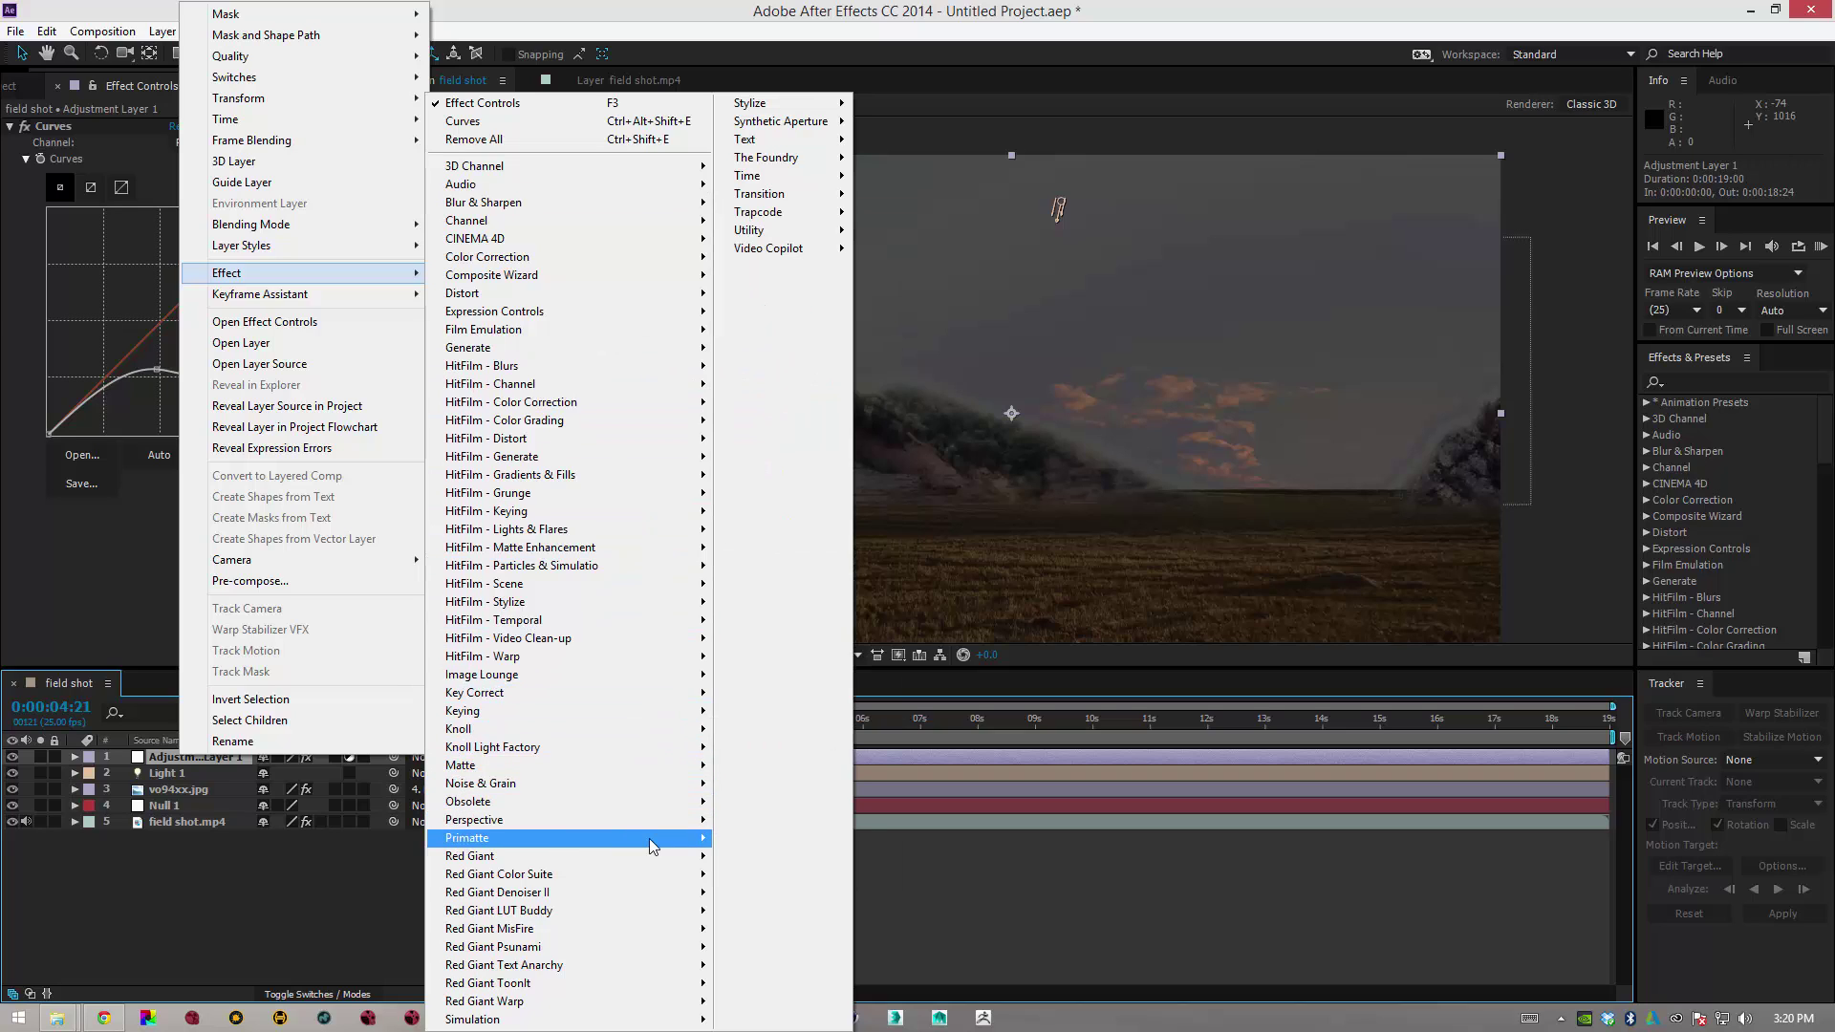
{"action": "mouse_move", "coordinate": [652, 845]}
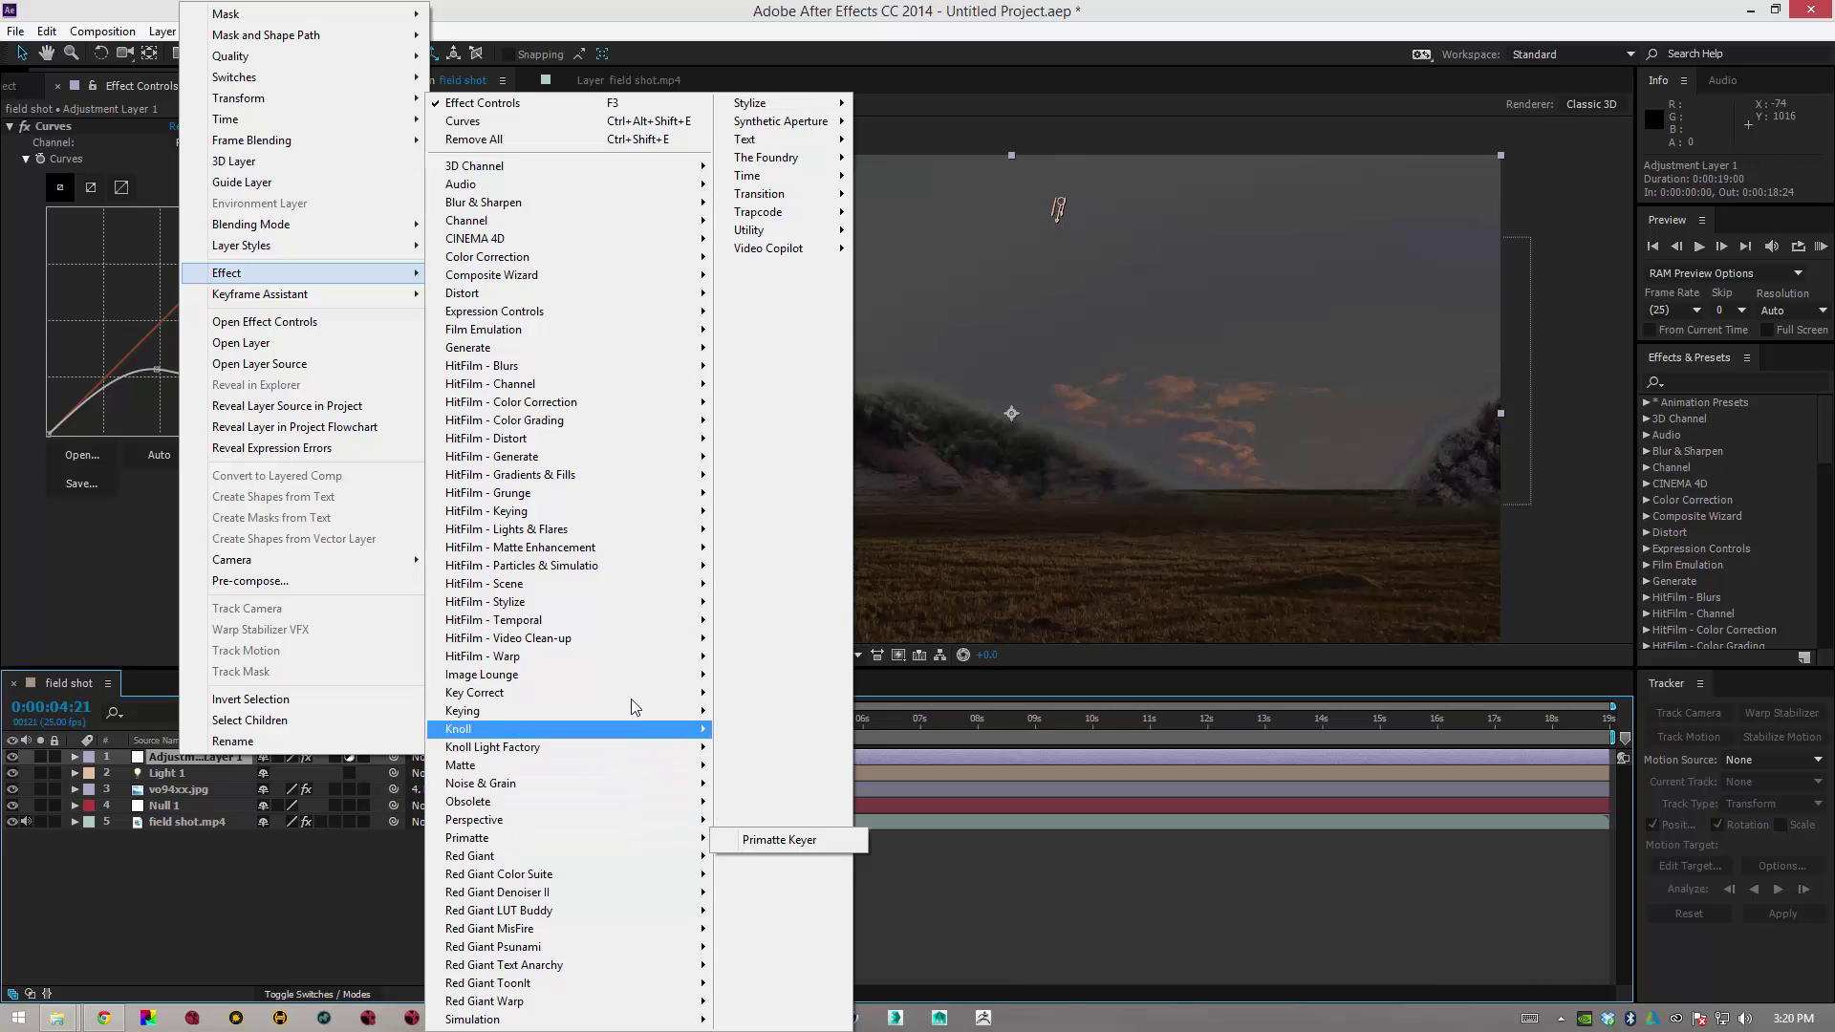
{"action": "mouse_move", "coordinate": [630, 606]}
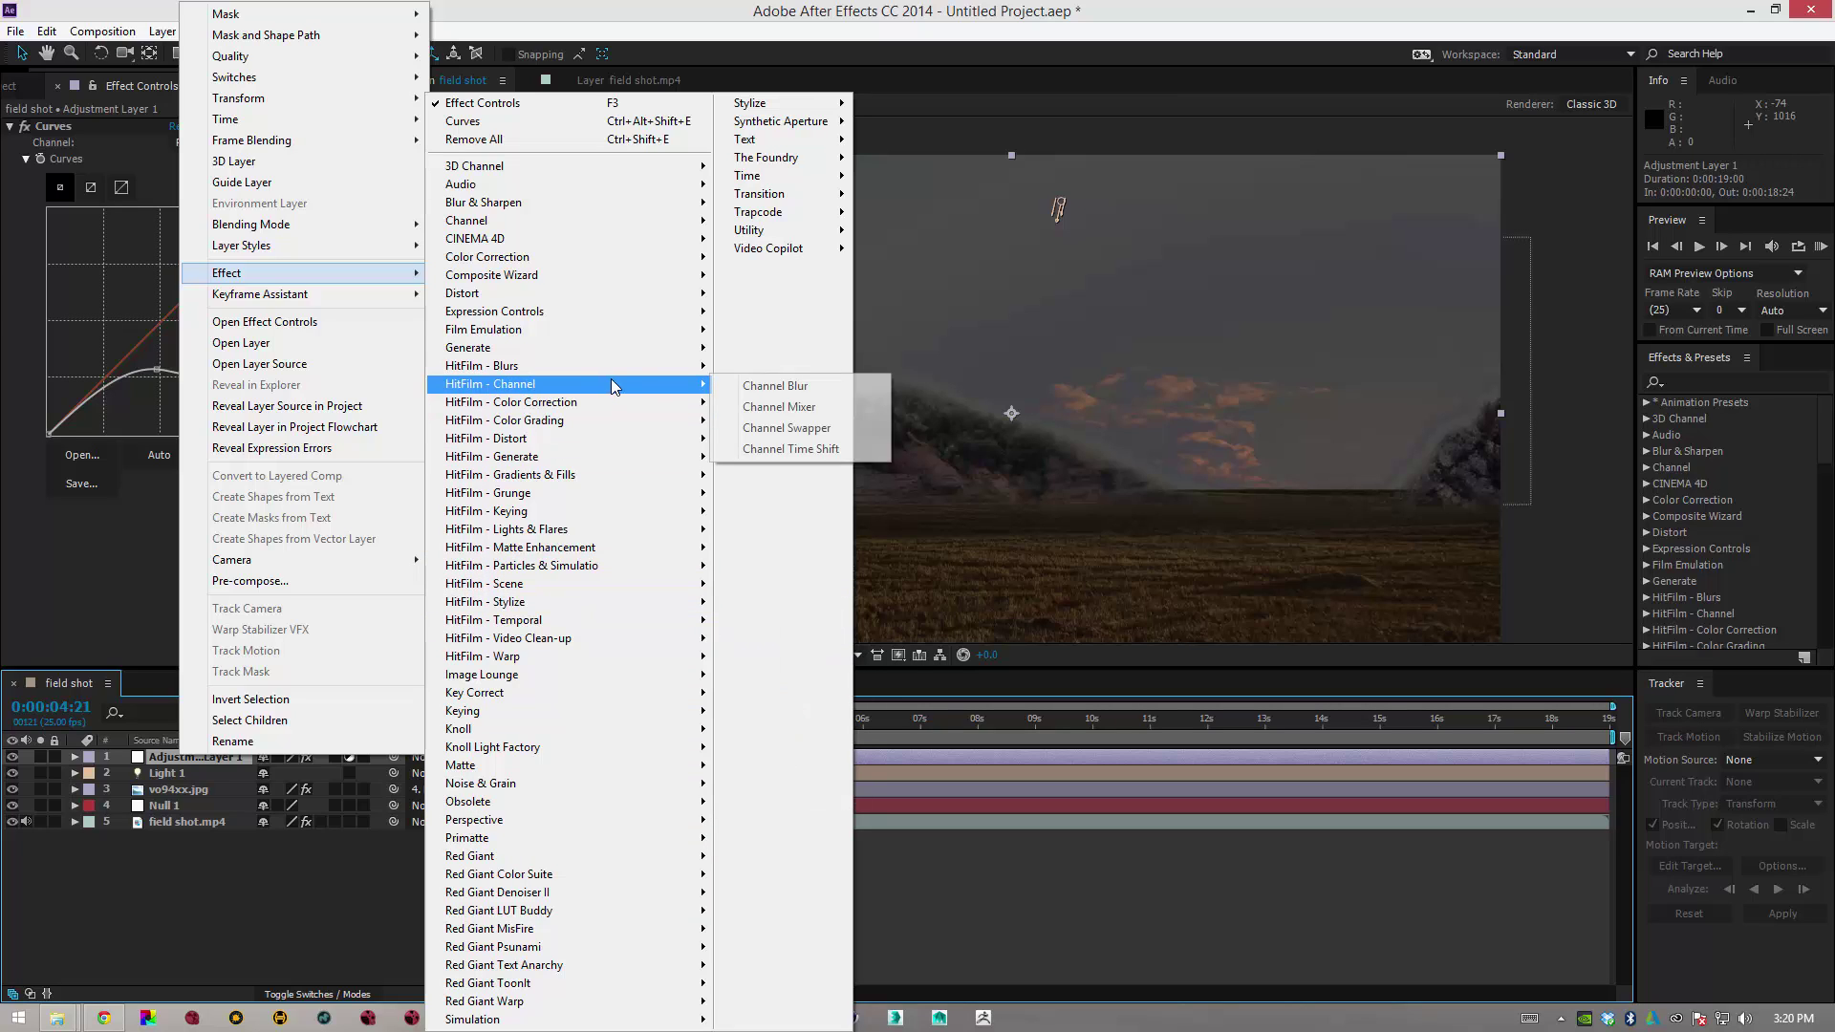
{"action": "mouse_move", "coordinate": [843, 109]}
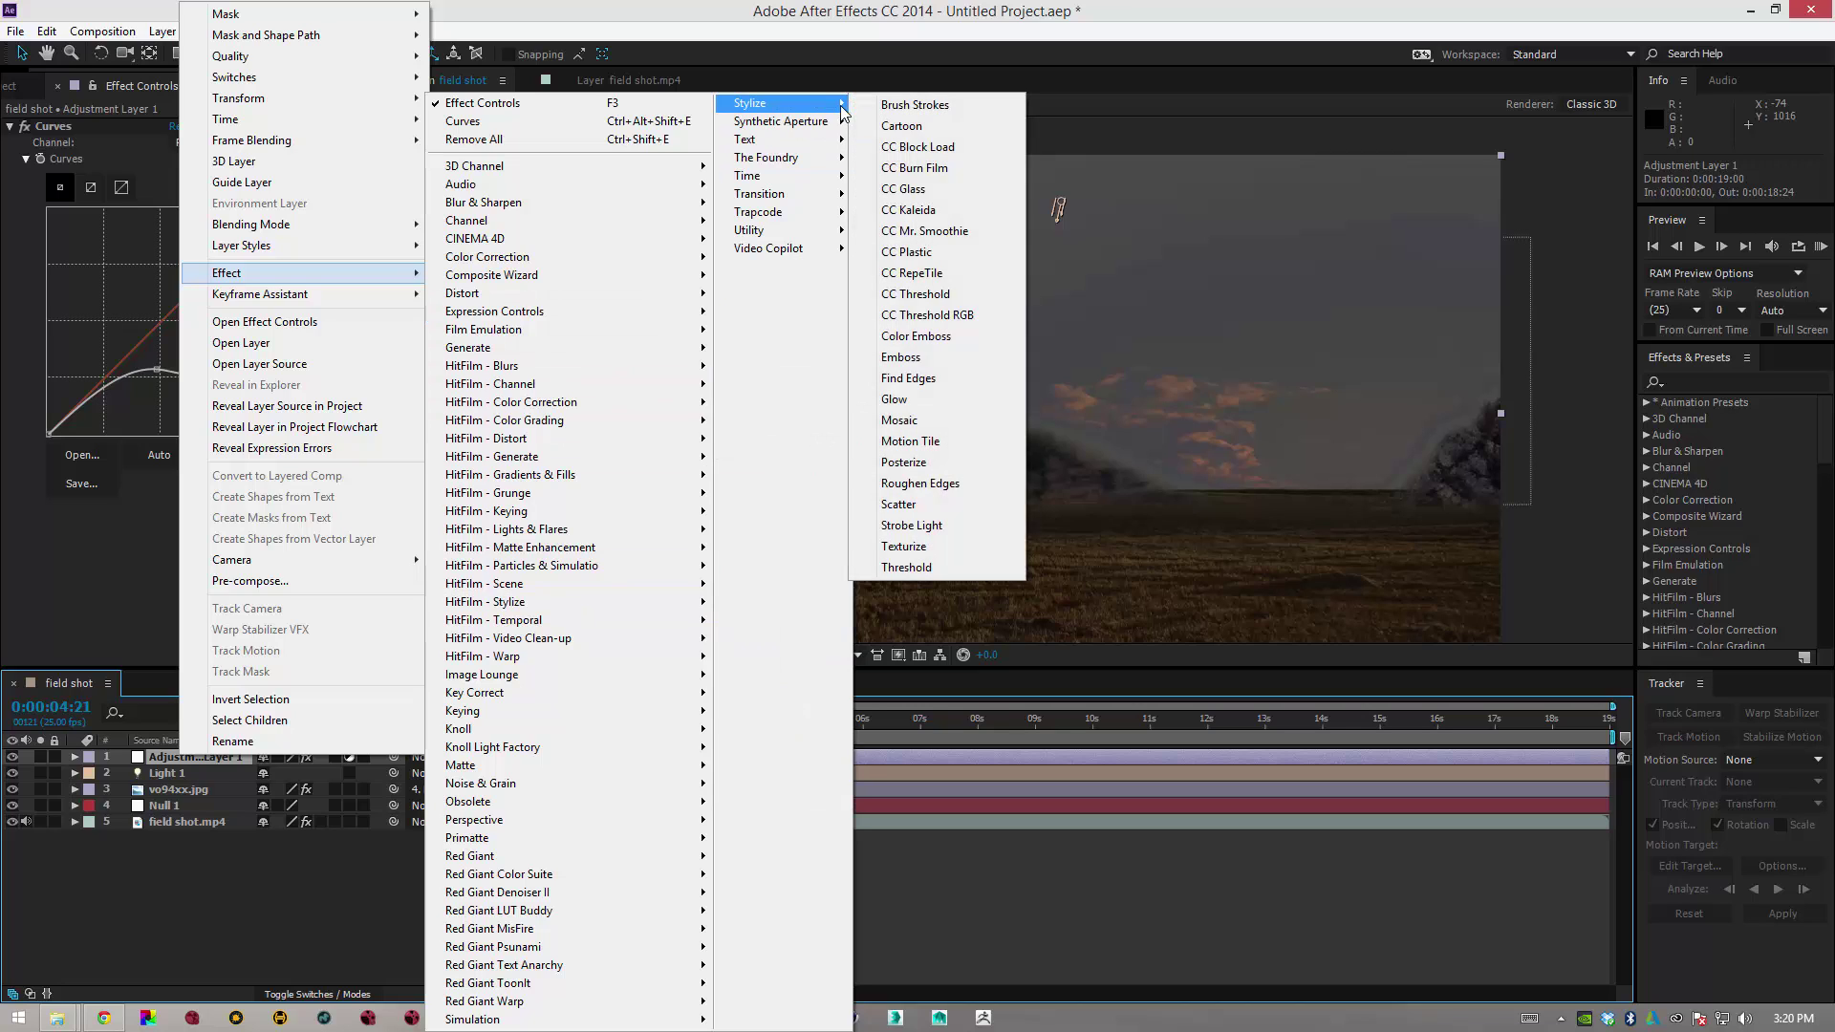
{"action": "left_click", "coordinate": [899, 402]}
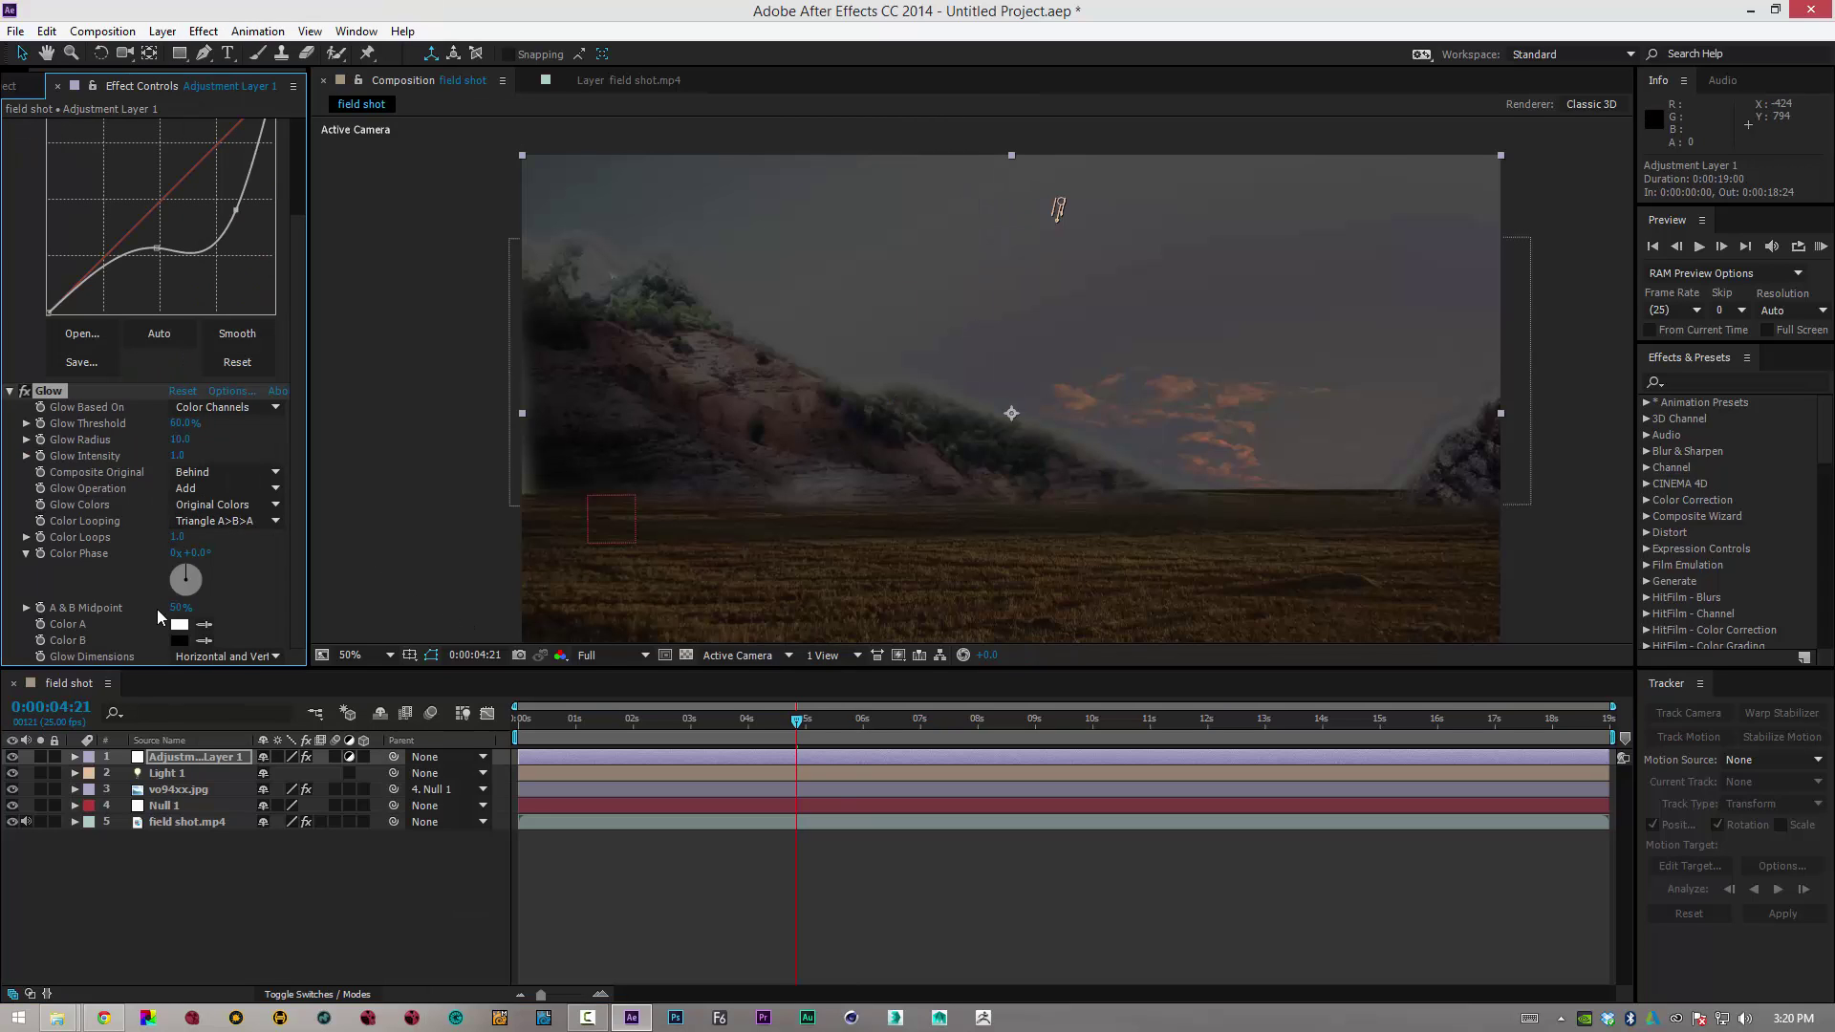
Set Glow Threshold to about 74%, Composite Original On Top, and refine the darkening curve
{"action": "left_click_drag", "start_coordinate": [202, 420], "coordinate": [208, 426]}
{"action": "left_click", "coordinate": [271, 472]}
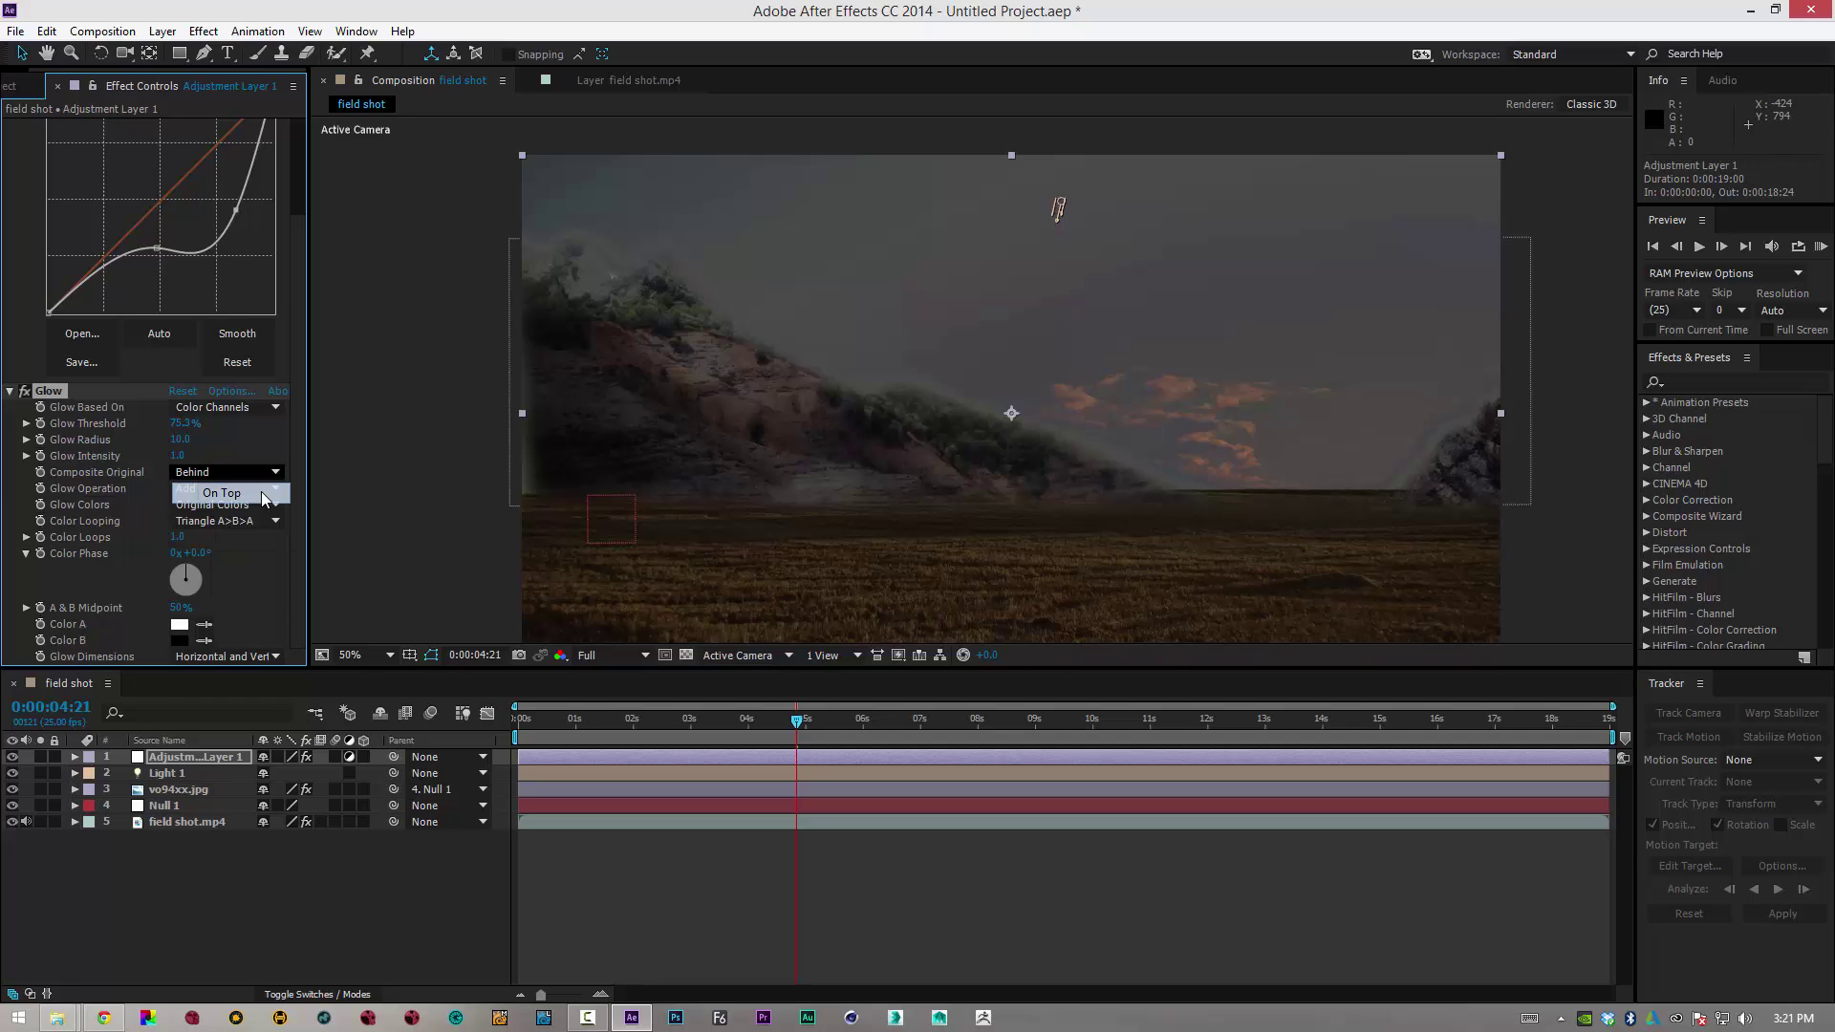
{"action": "left_click", "coordinate": [261, 491]}
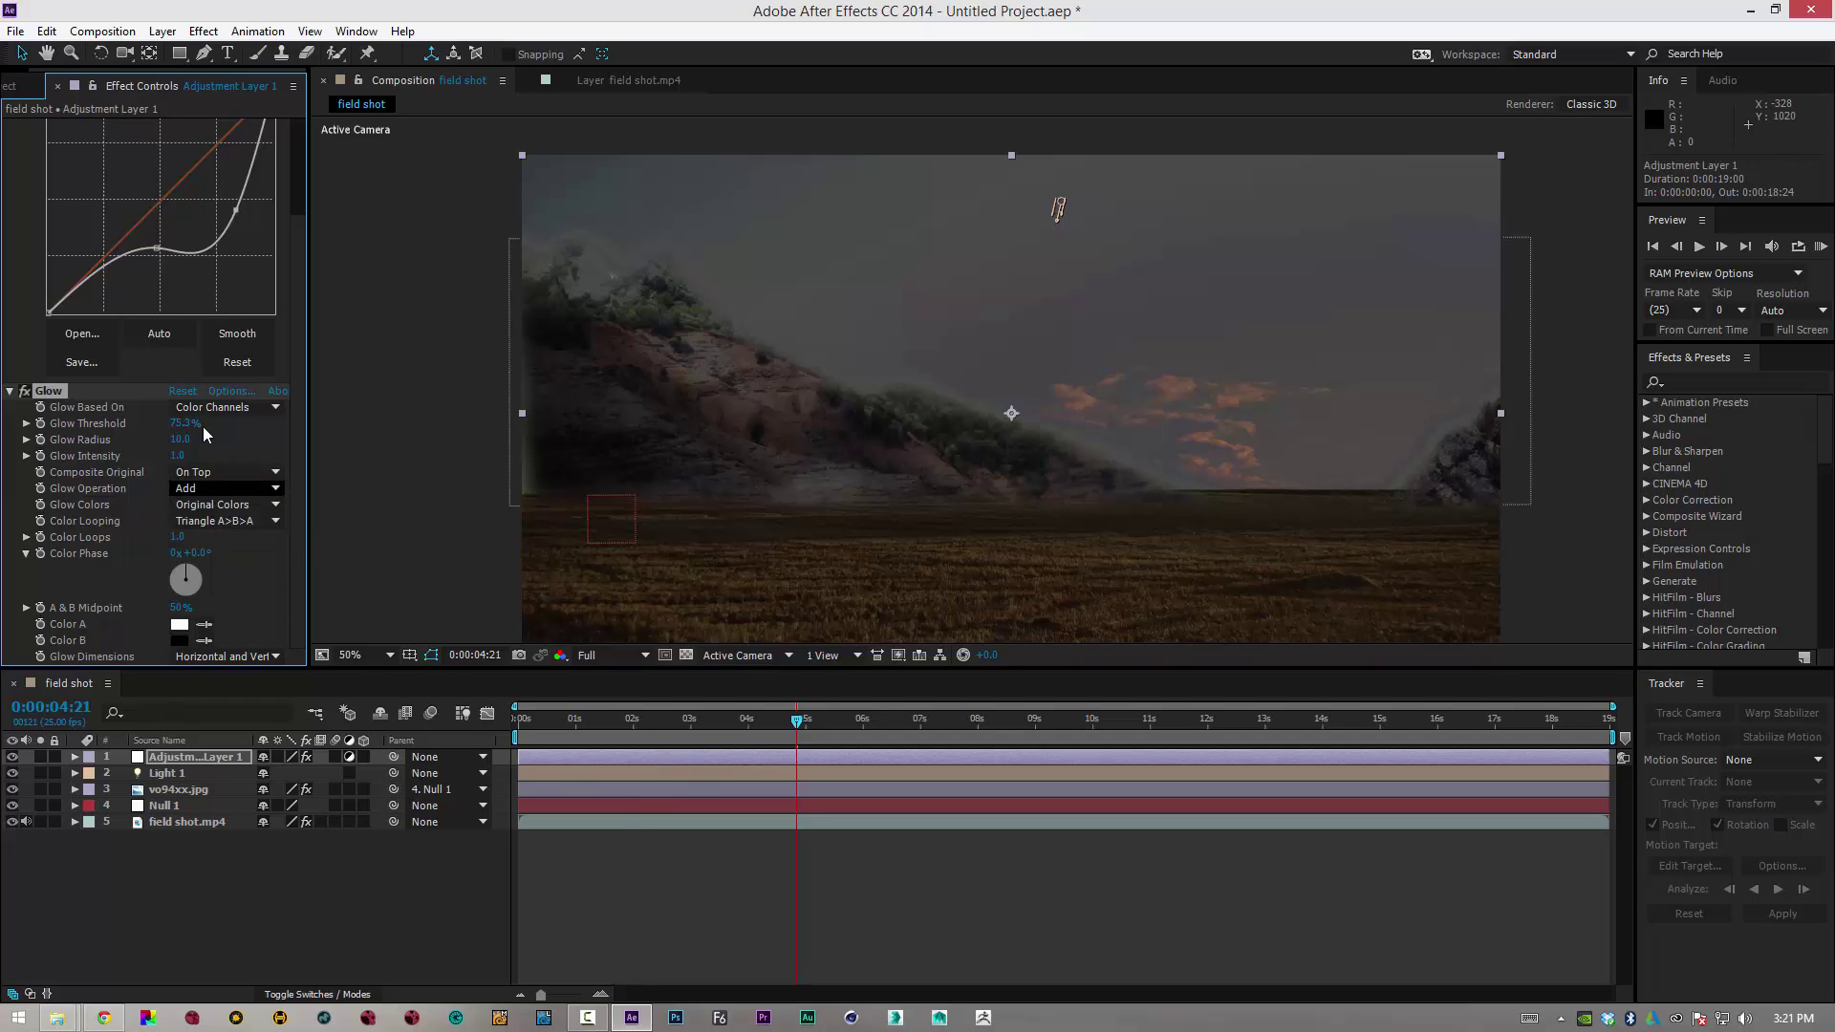
{"action": "mouse_move", "coordinate": [155, 248]}
{"action": "left_mouse_down"}
{"action": "mouse_move", "coordinate": [150, 233]}
{"action": "mouse_move", "coordinate": [169, 248]}
{"action": "left_mouse_up"}
{"action": "left_click", "coordinate": [237, 333]}
{"action": "left_click", "coordinate": [409, 485]}
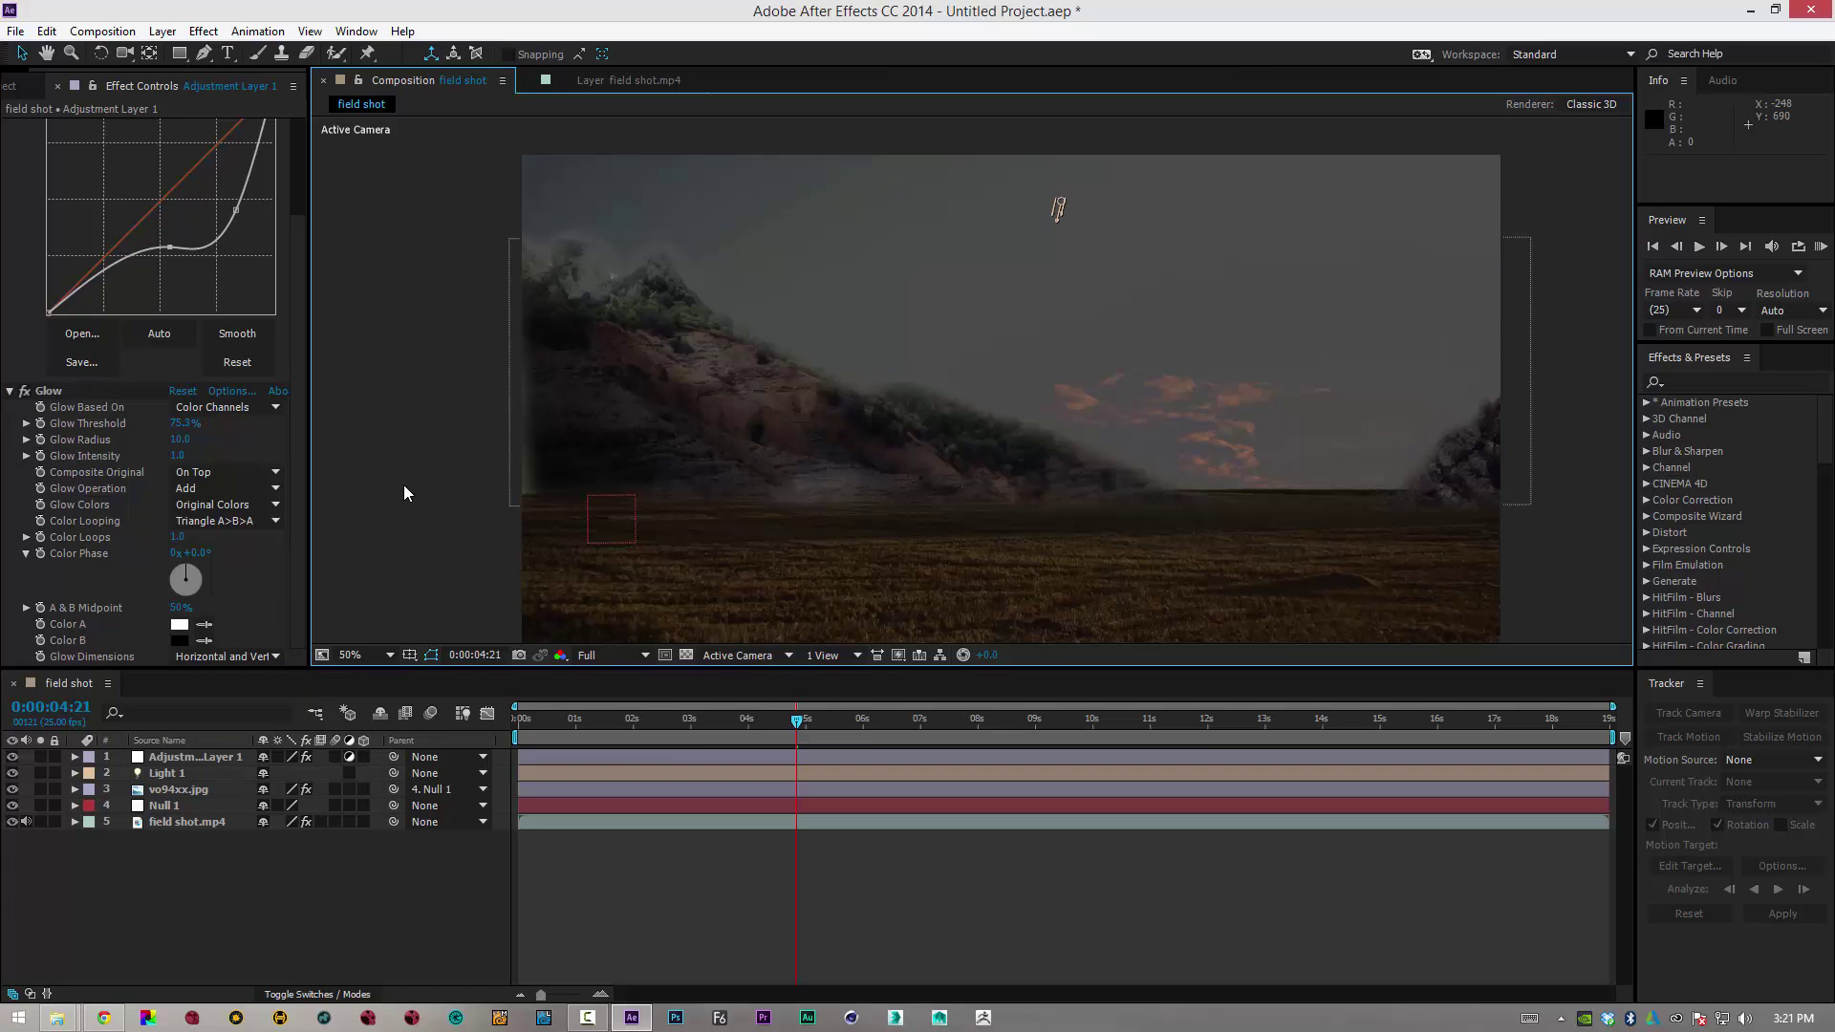
{"action": "left_click", "coordinate": [736, 457]}
Move the vo94xx.jpg mountain image up slightly
{"action": "left_click", "coordinate": [461, 527]}
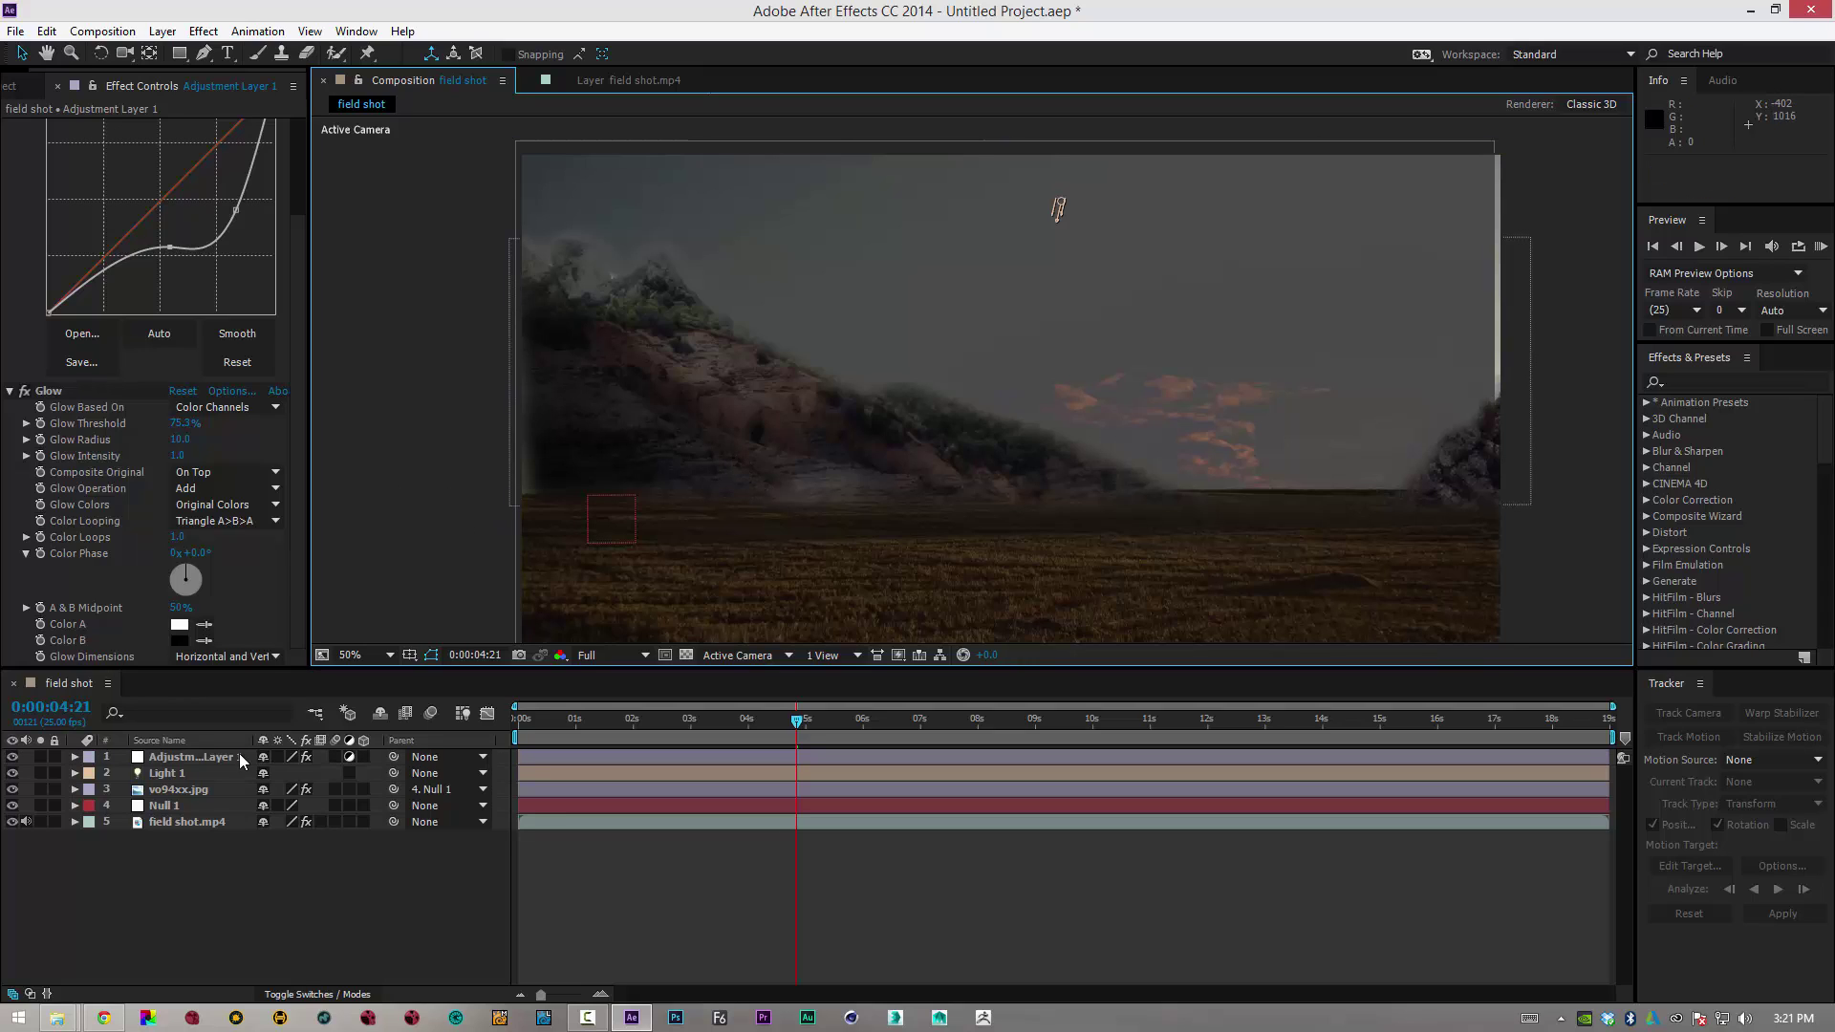
{"action": "left_click", "coordinate": [179, 789]}
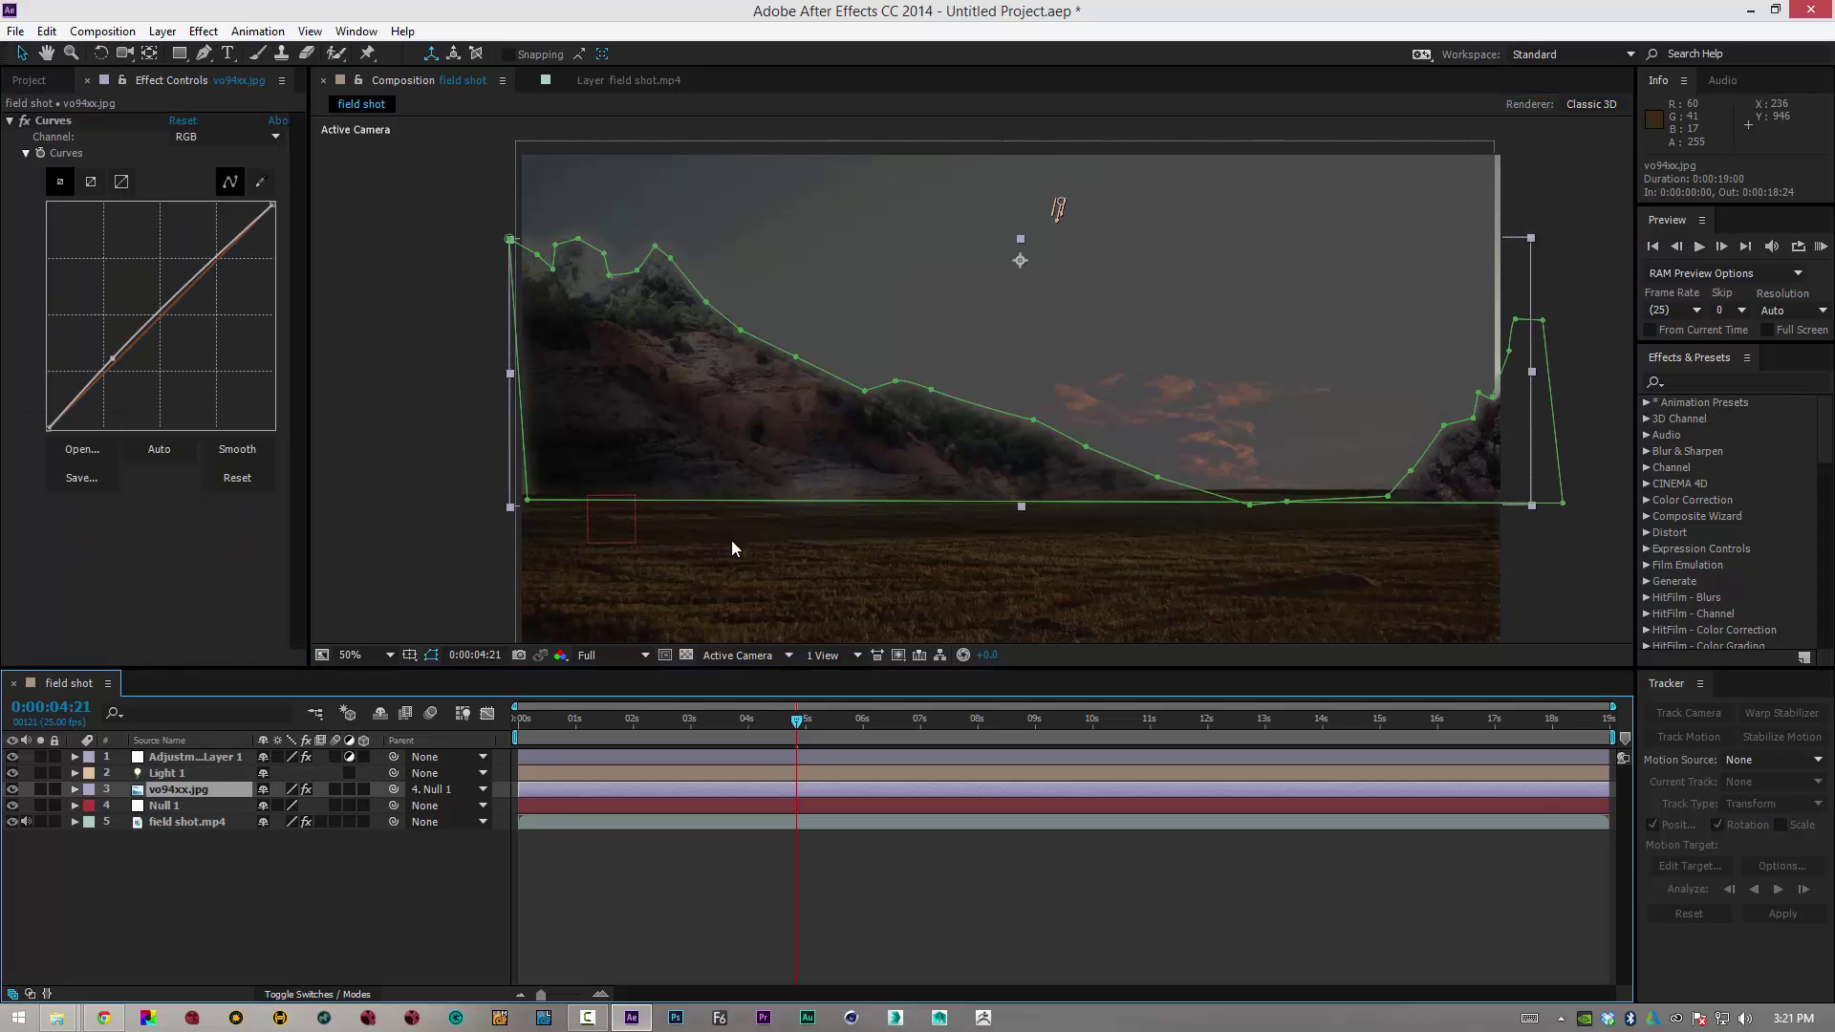
{"action": "left_click_drag", "start_coordinate": [759, 471], "coordinate": [758, 457]}
{"action": "left_click", "coordinate": [451, 518]}
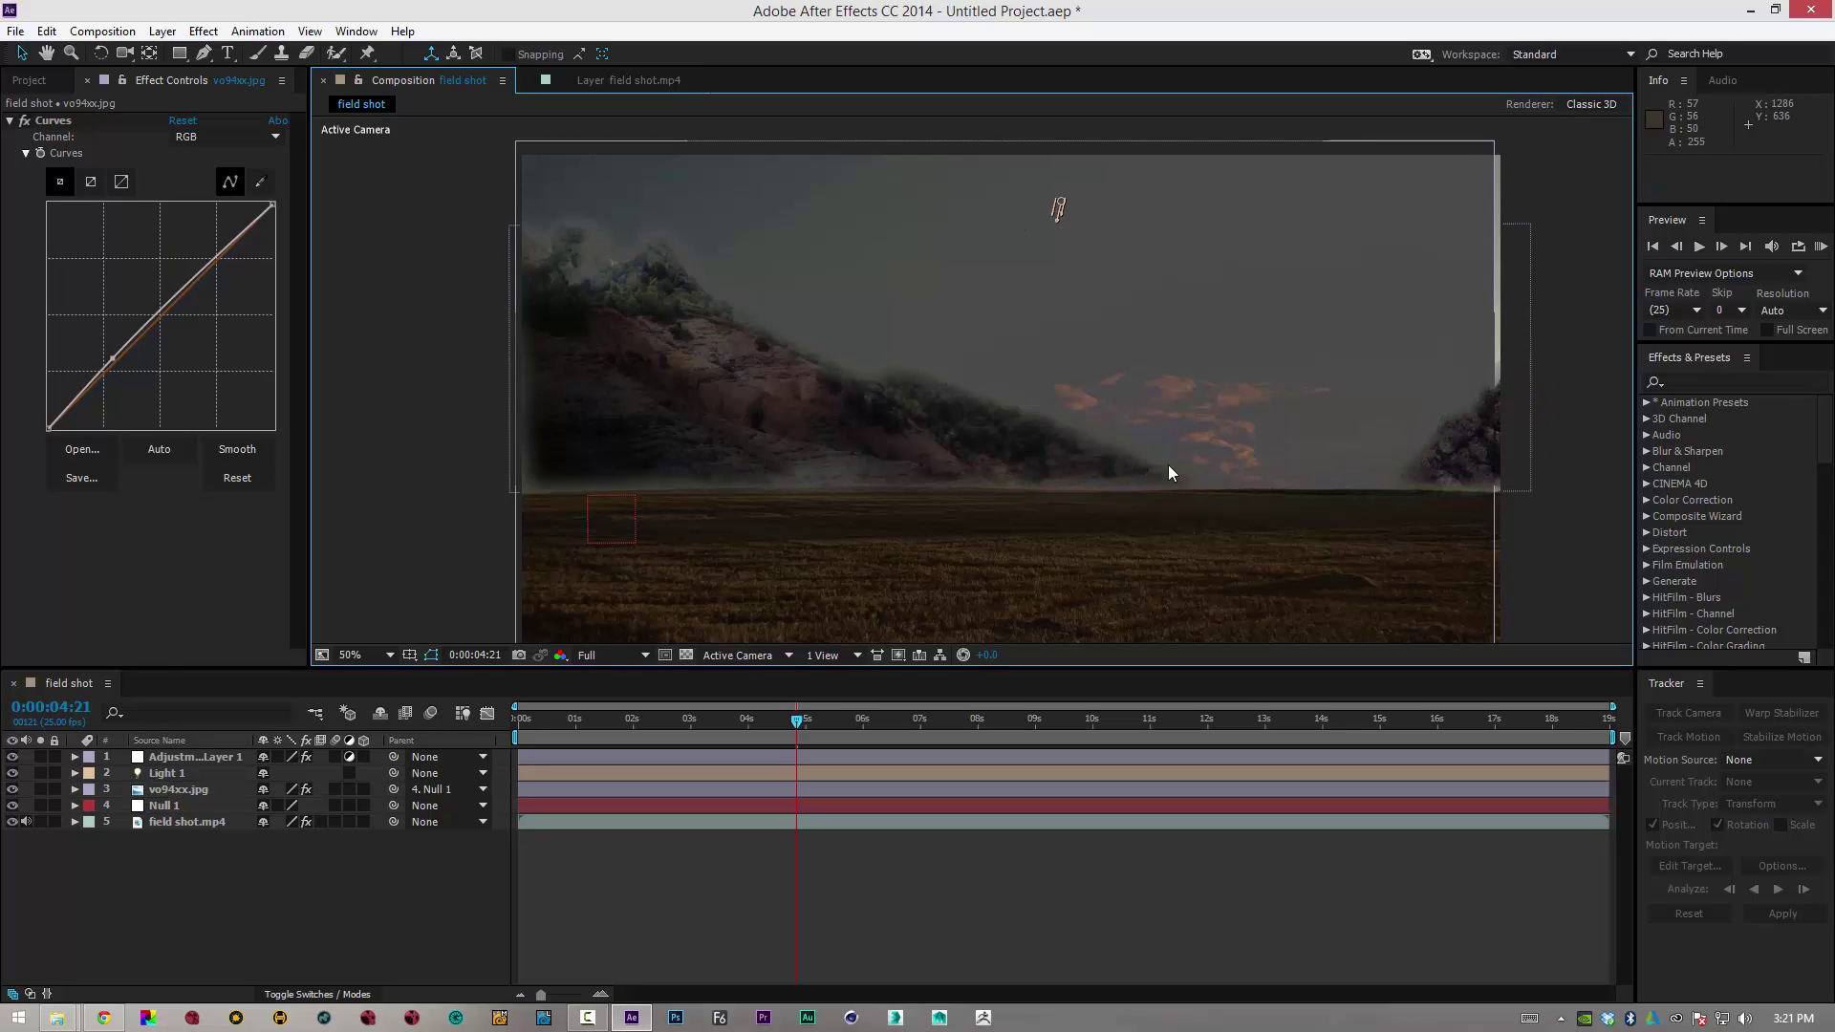
Nudge Adjustment Layer 1 right and widen it to 102% horizontal scale
{"action": "left_click_drag", "start_coordinate": [1440, 470], "coordinate": [1456, 468]}
{"action": "left_click", "coordinate": [451, 567]}
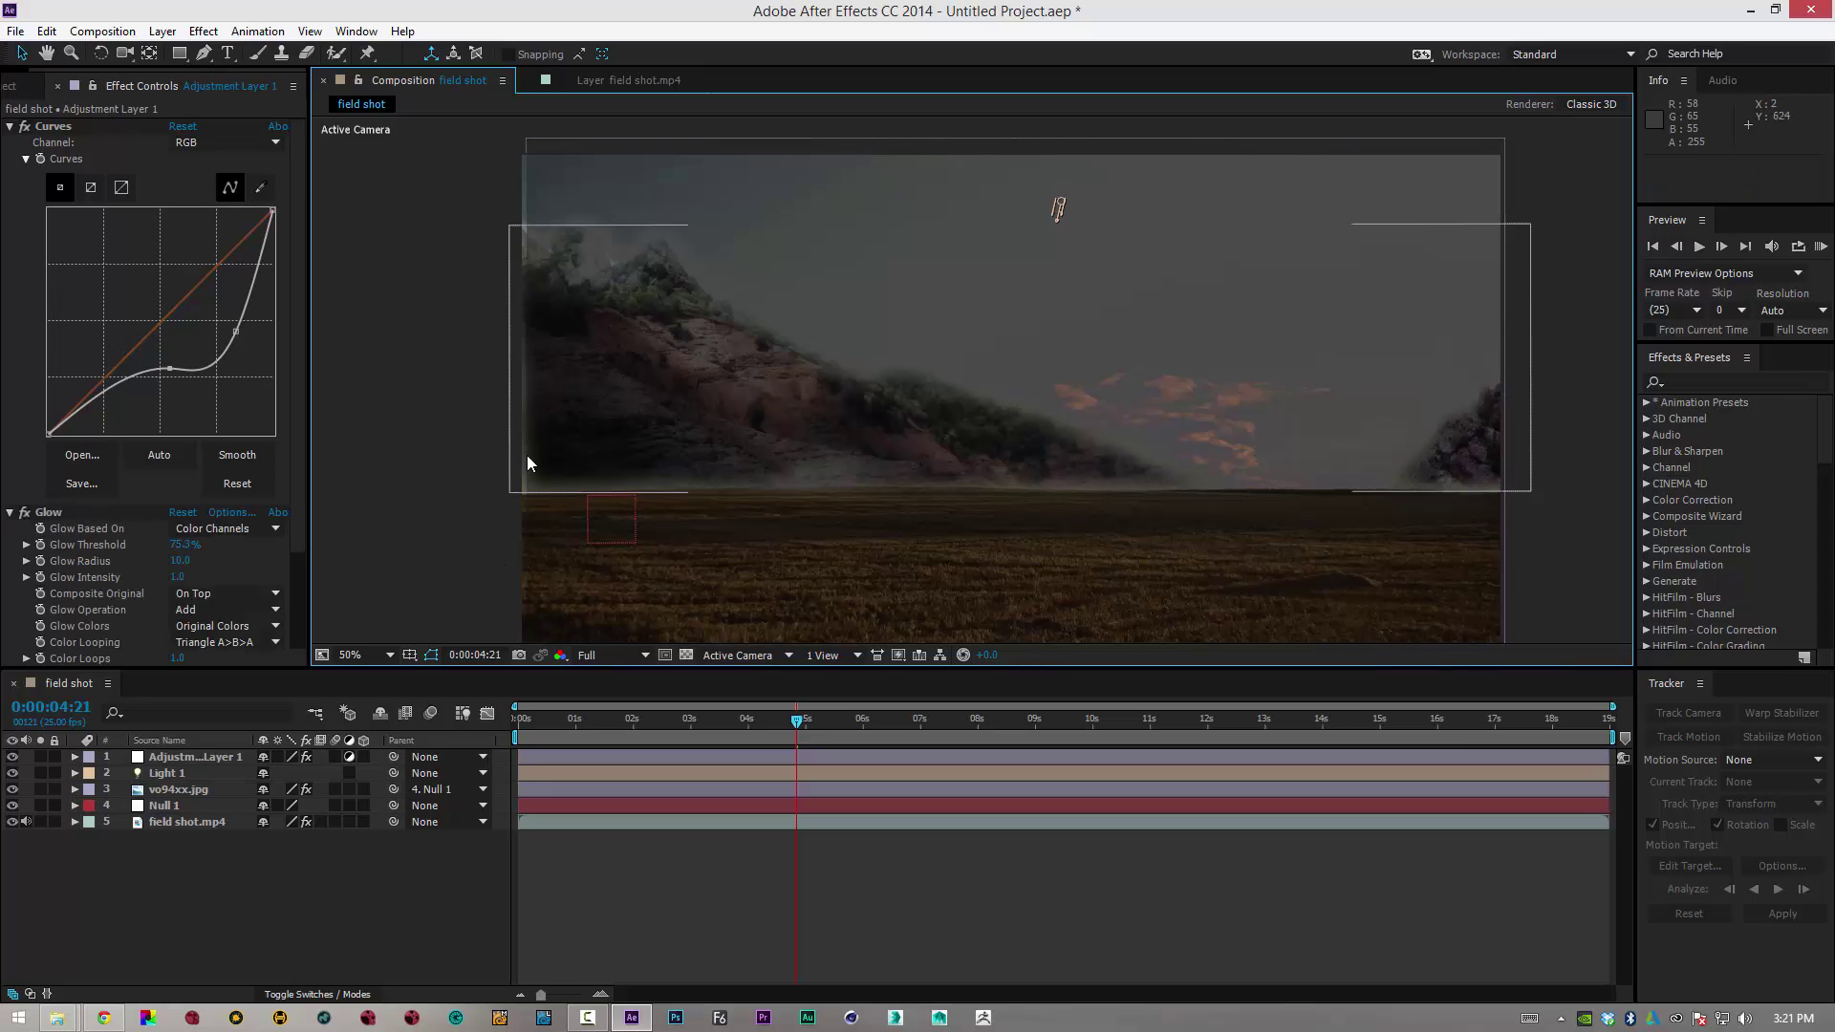
{"action": "left_click", "coordinate": [523, 457]}
{"action": "left_click_drag", "start_coordinate": [520, 396], "coordinate": [507, 398]}
{"action": "left_click", "coordinate": [437, 481]}
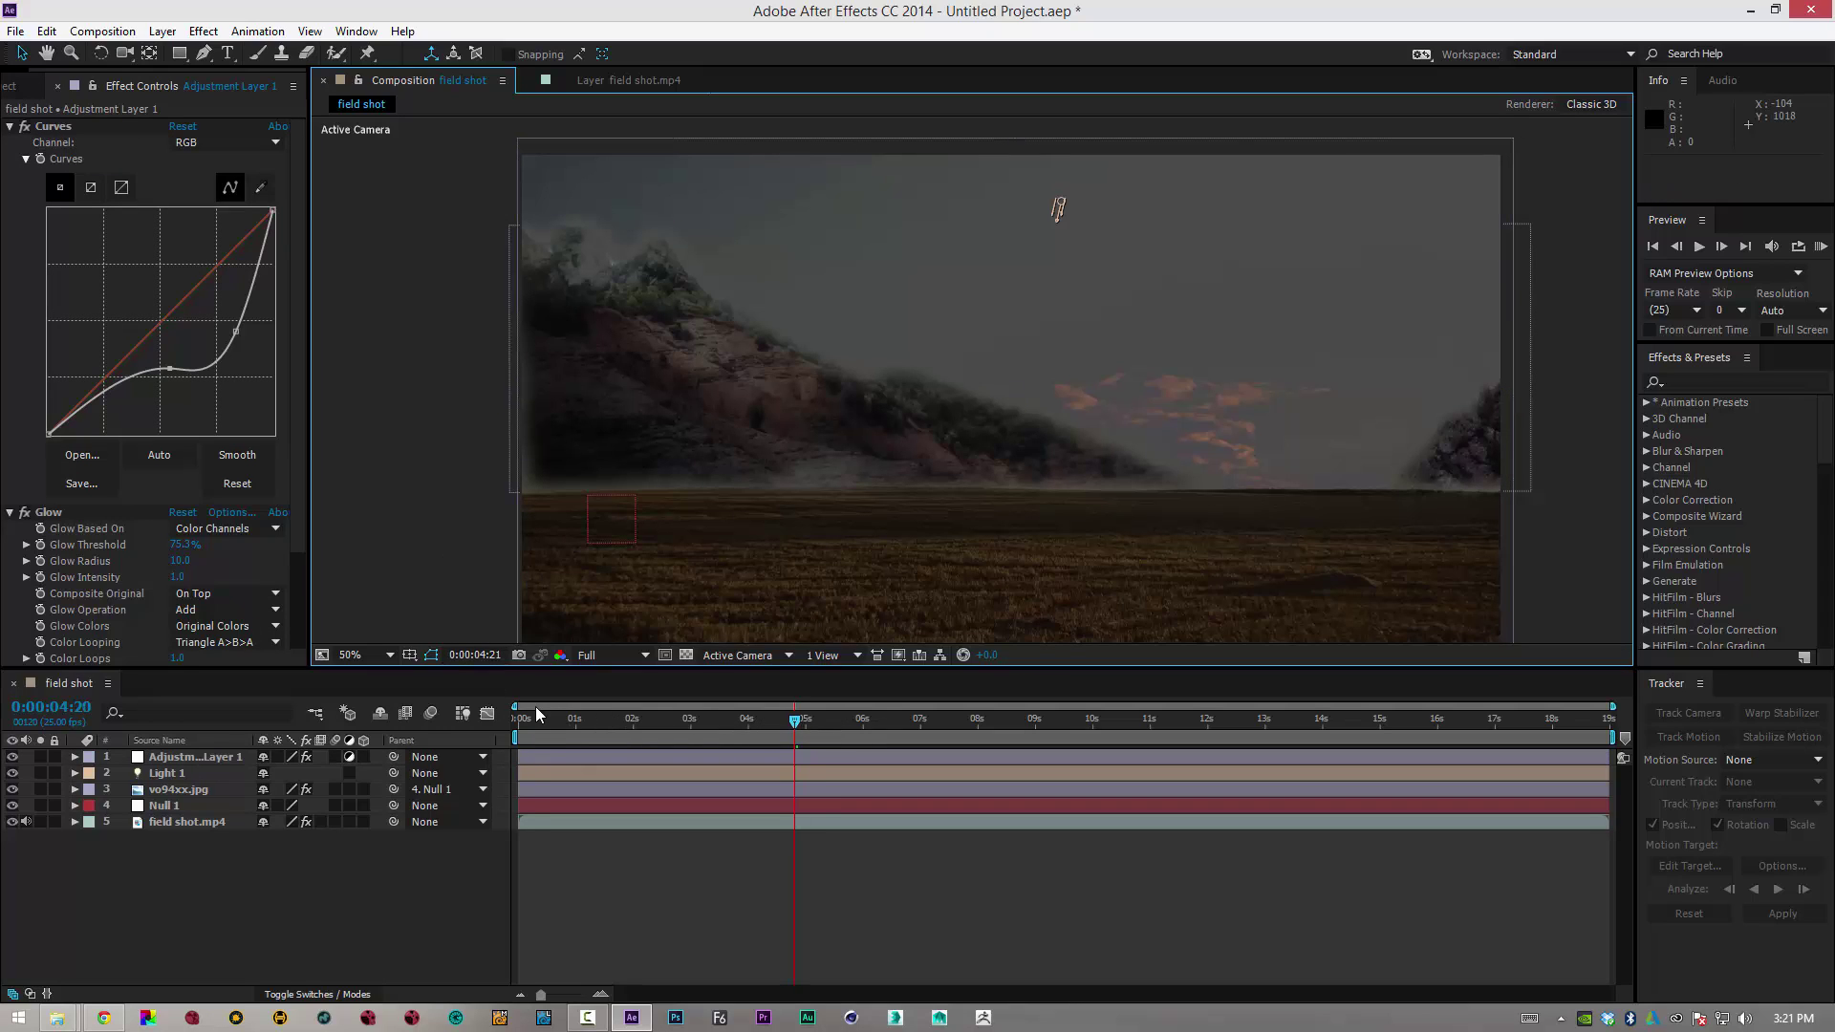
RAM-preview the composite briefly from the start
{"action": "left_click_drag", "start_coordinate": [538, 714], "coordinate": [517, 715]}
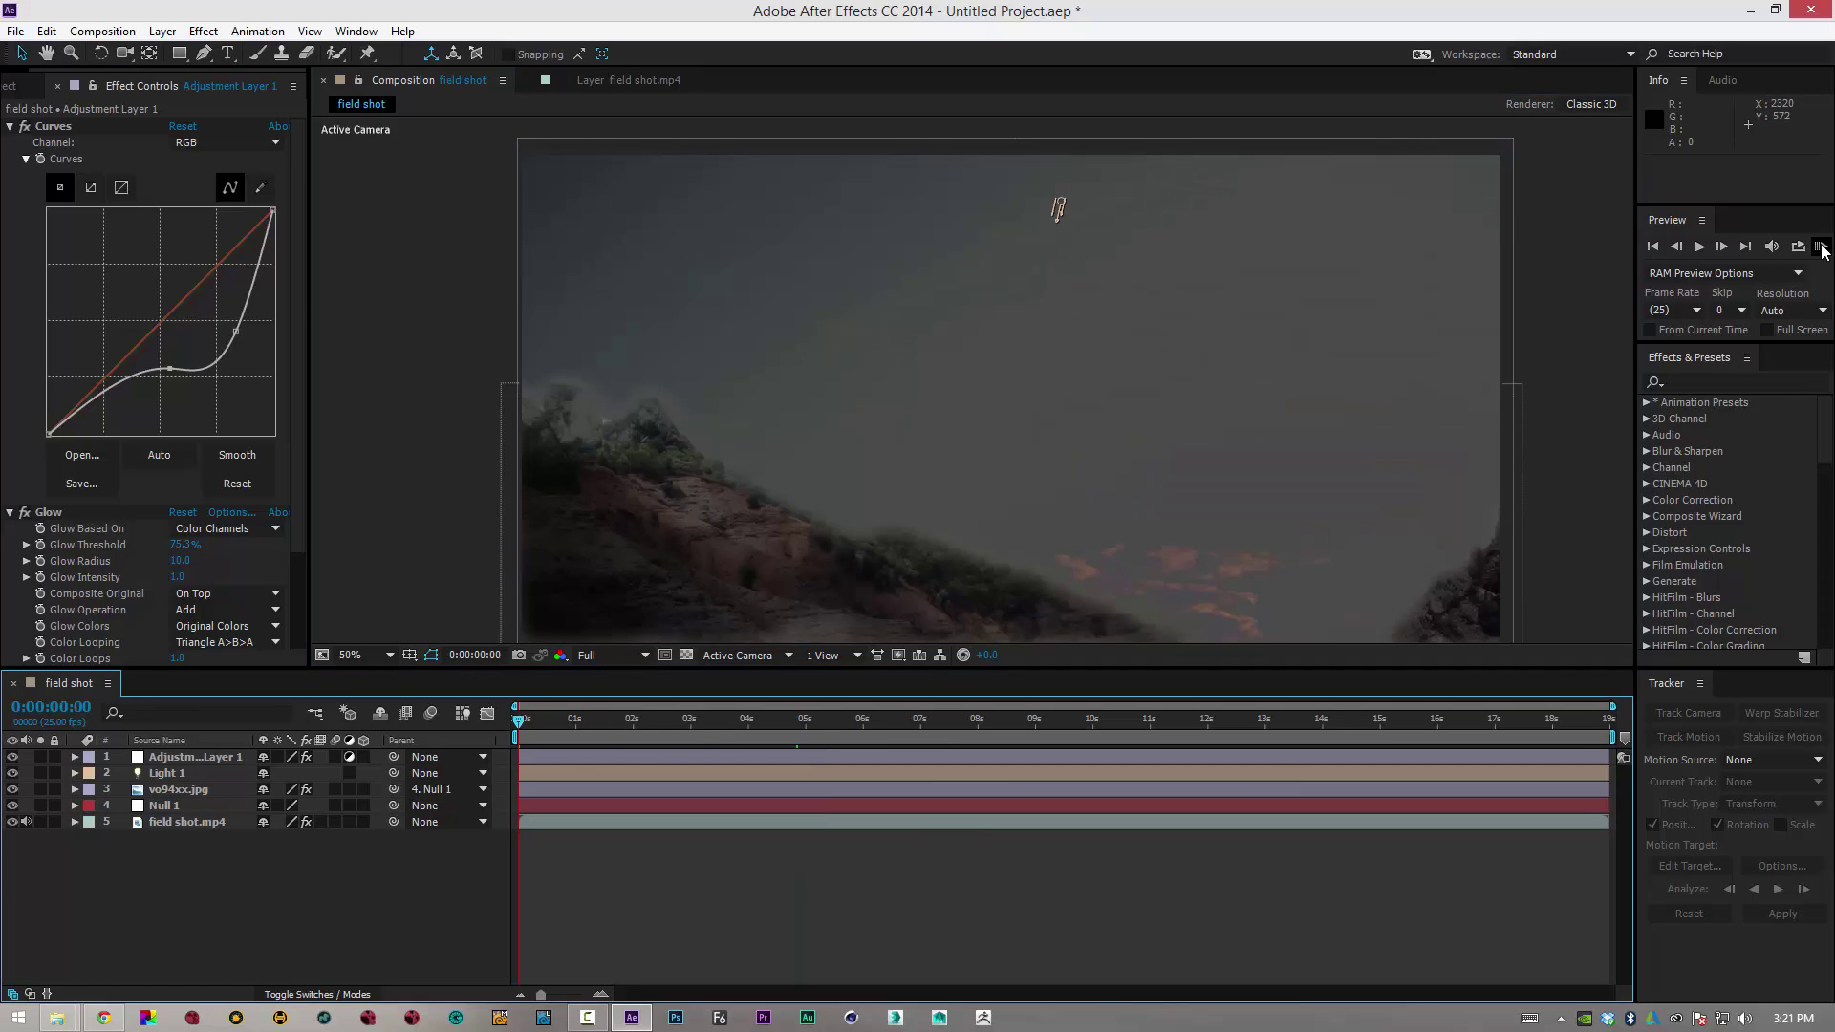
{"action": "left_click", "coordinate": [1823, 250]}
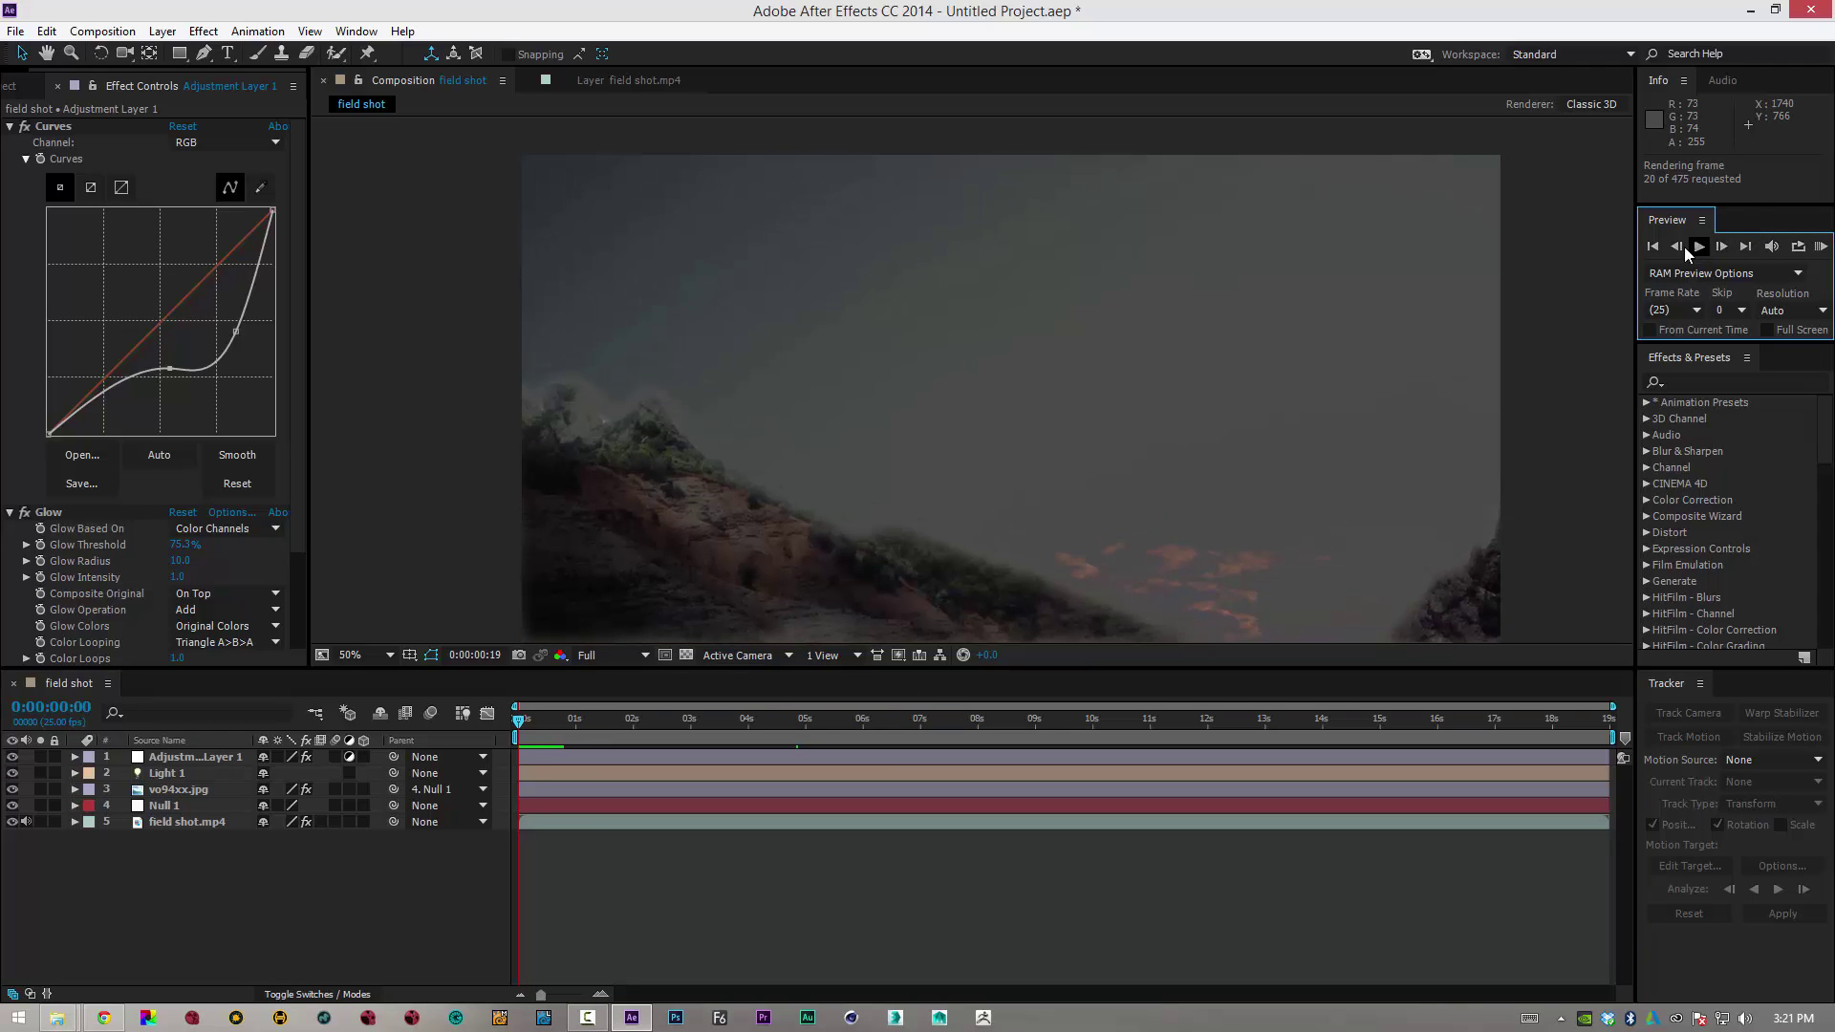
{"action": "left_click", "coordinate": [1670, 265]}
{"action": "left_click", "coordinate": [518, 736]}
Set the work area start to 0:00:00:11, trim the comp to it, and RAM-preview
{"action": "left_click_drag", "start_coordinate": [517, 734], "coordinate": [532, 730]}
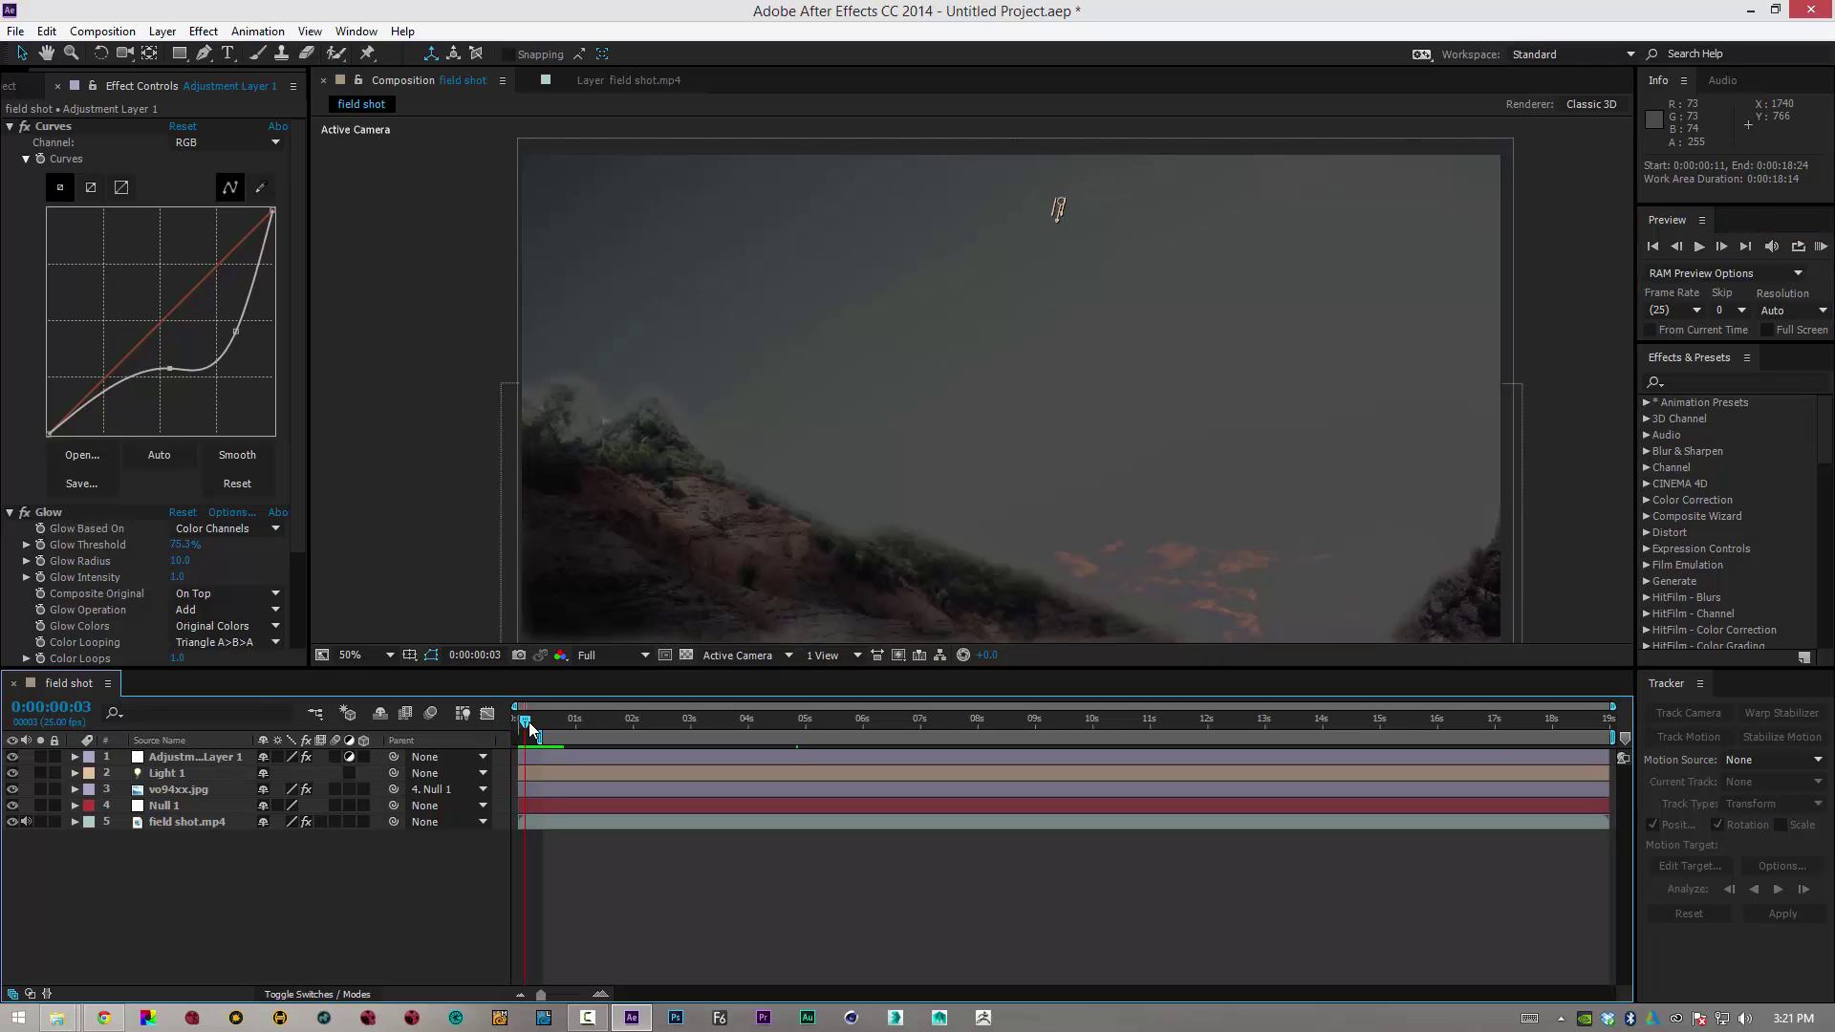
{"action": "left_click", "coordinate": [541, 720]}
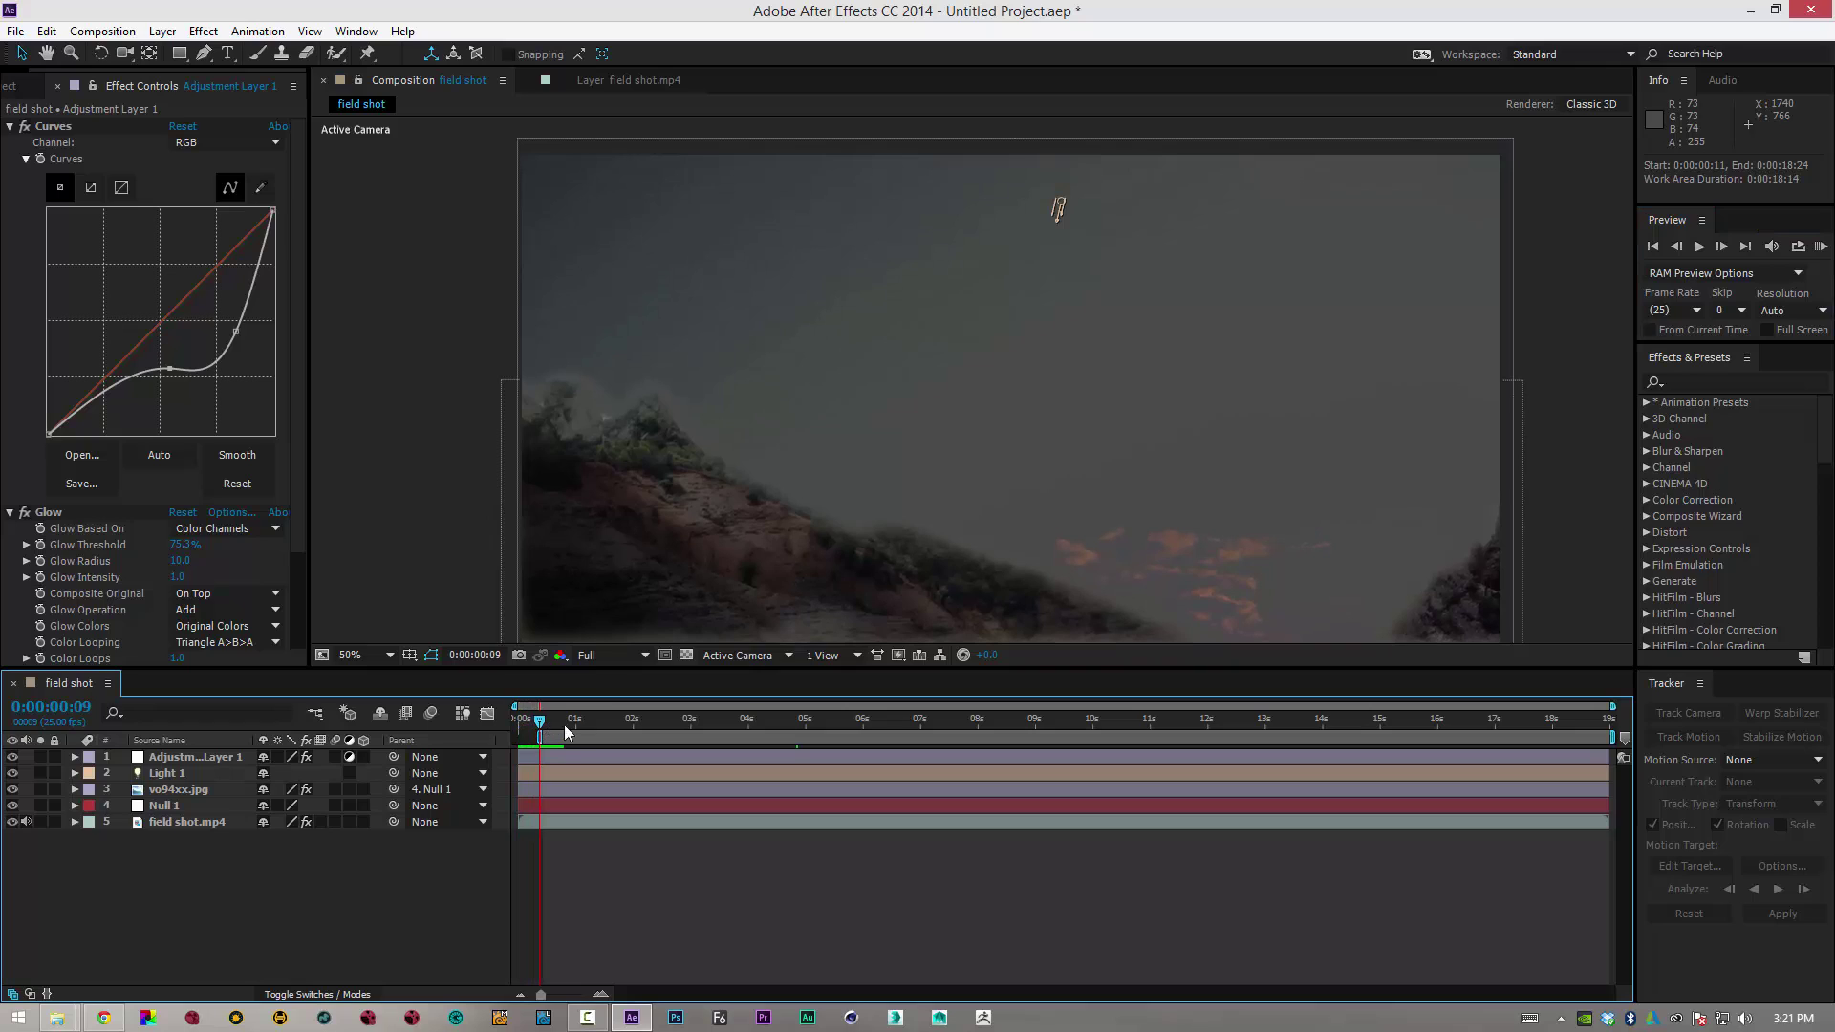
{"action": "right_click", "coordinate": [581, 736]}
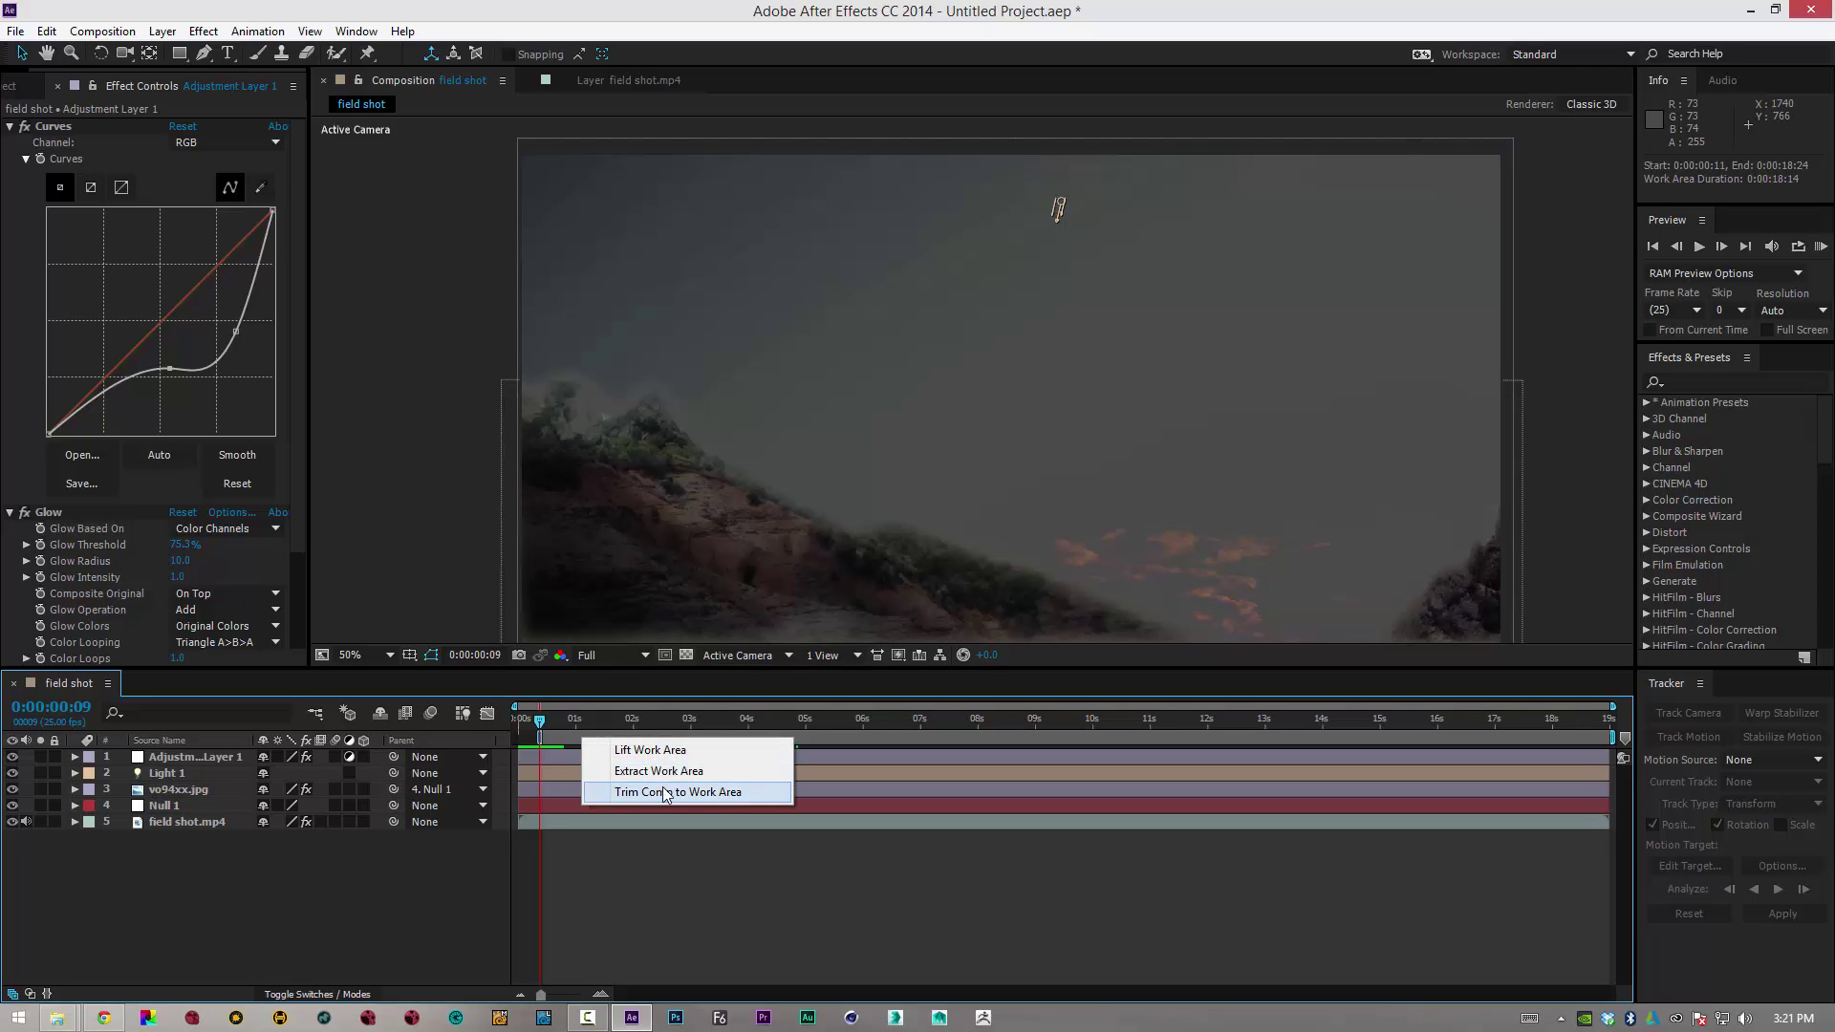
{"action": "left_click", "coordinate": [664, 789]}
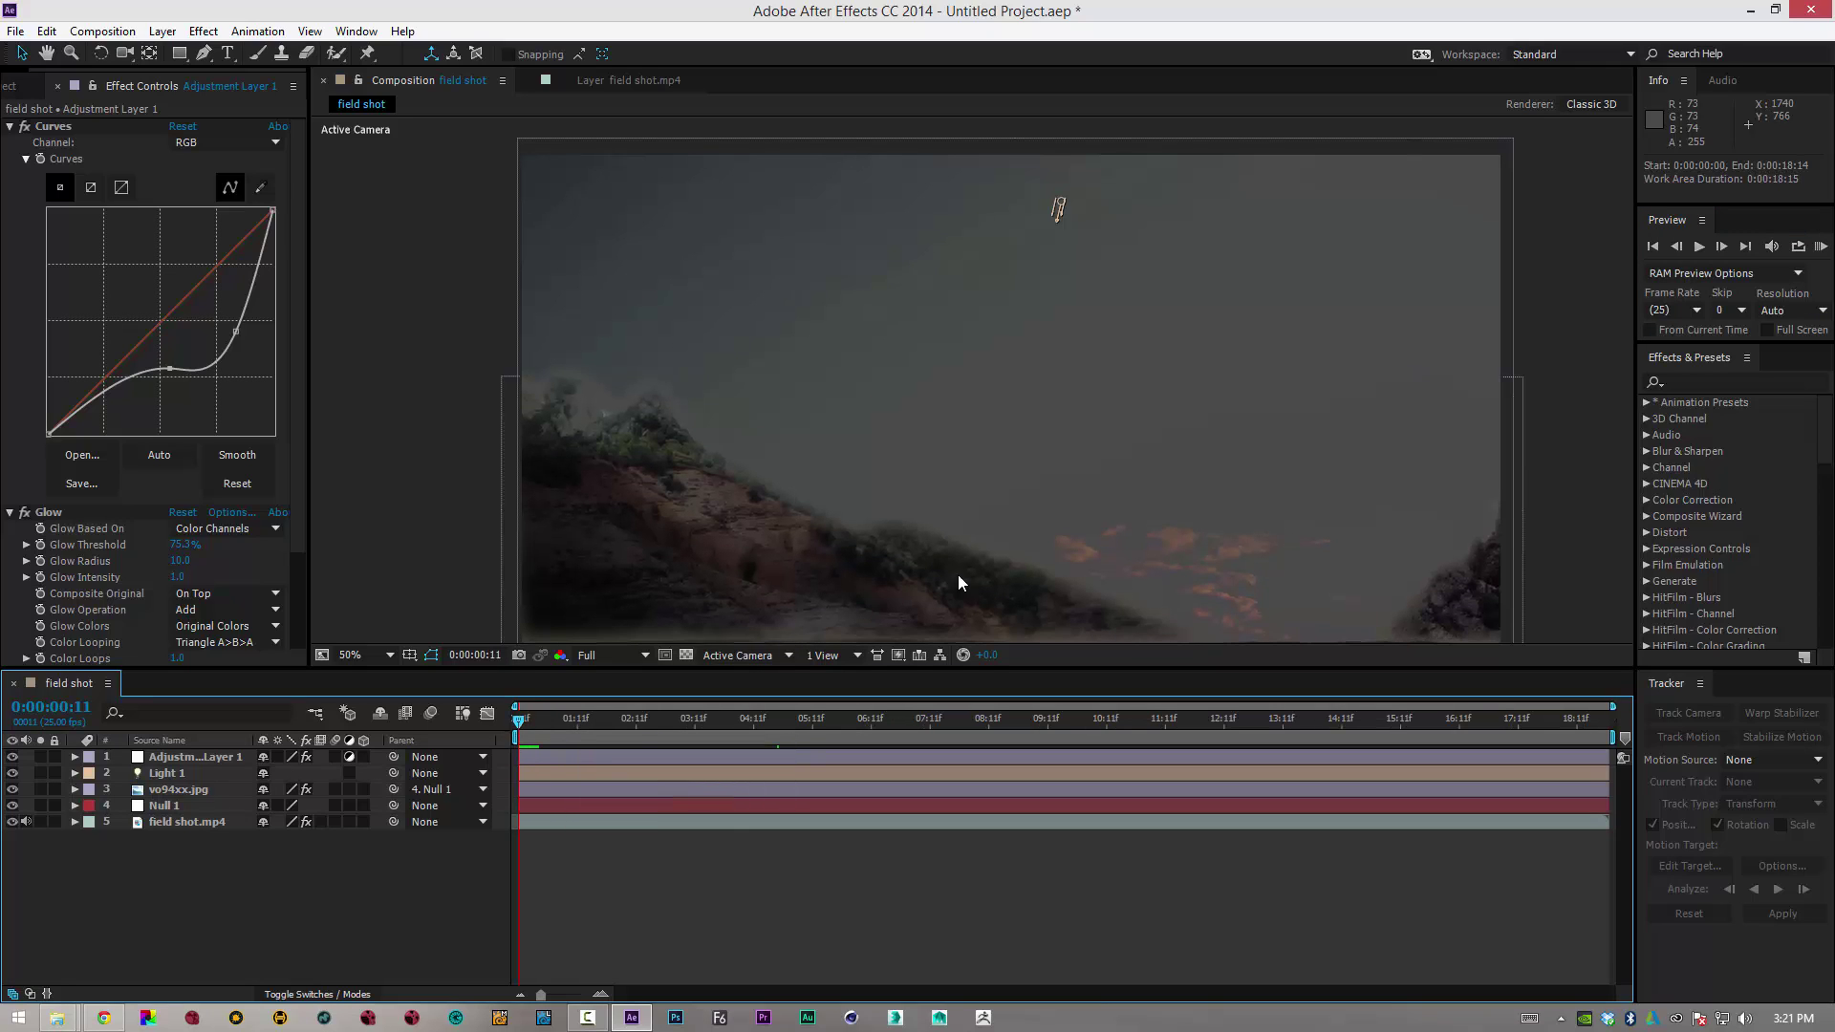
{"action": "left_click", "coordinate": [1820, 247]}
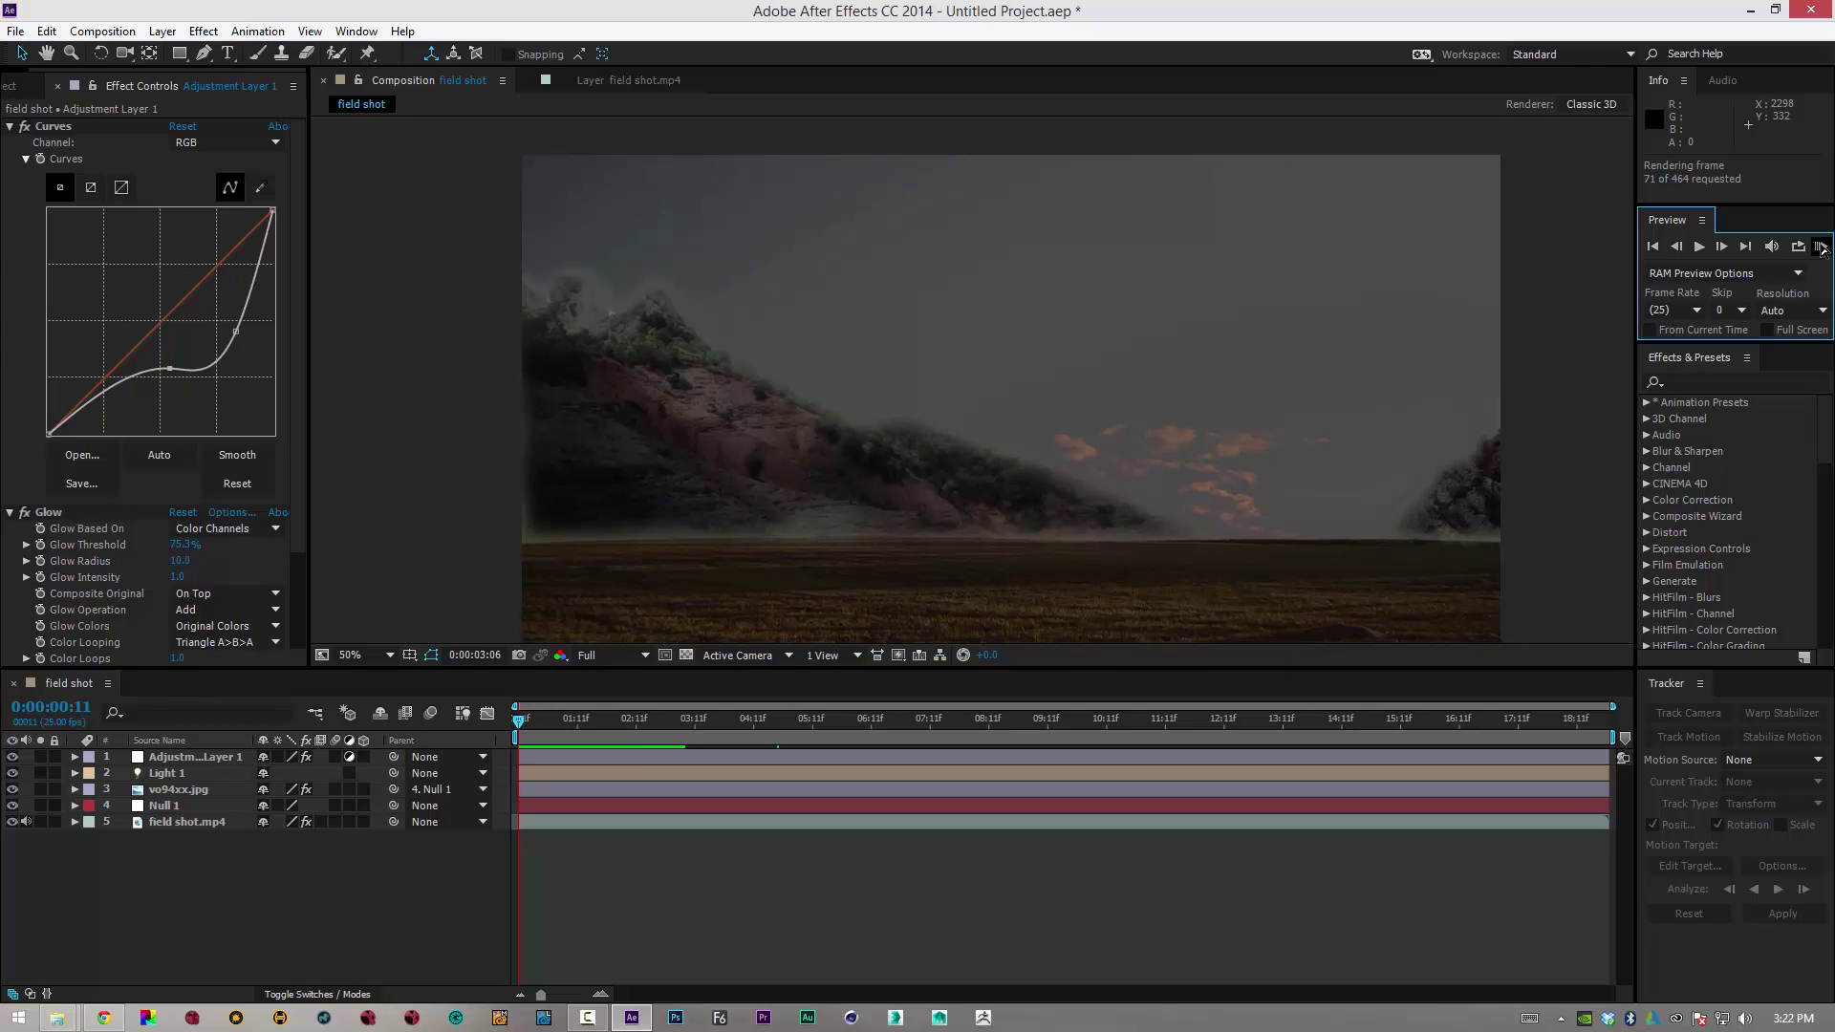
{"action": "left_click", "coordinate": [1822, 249]}
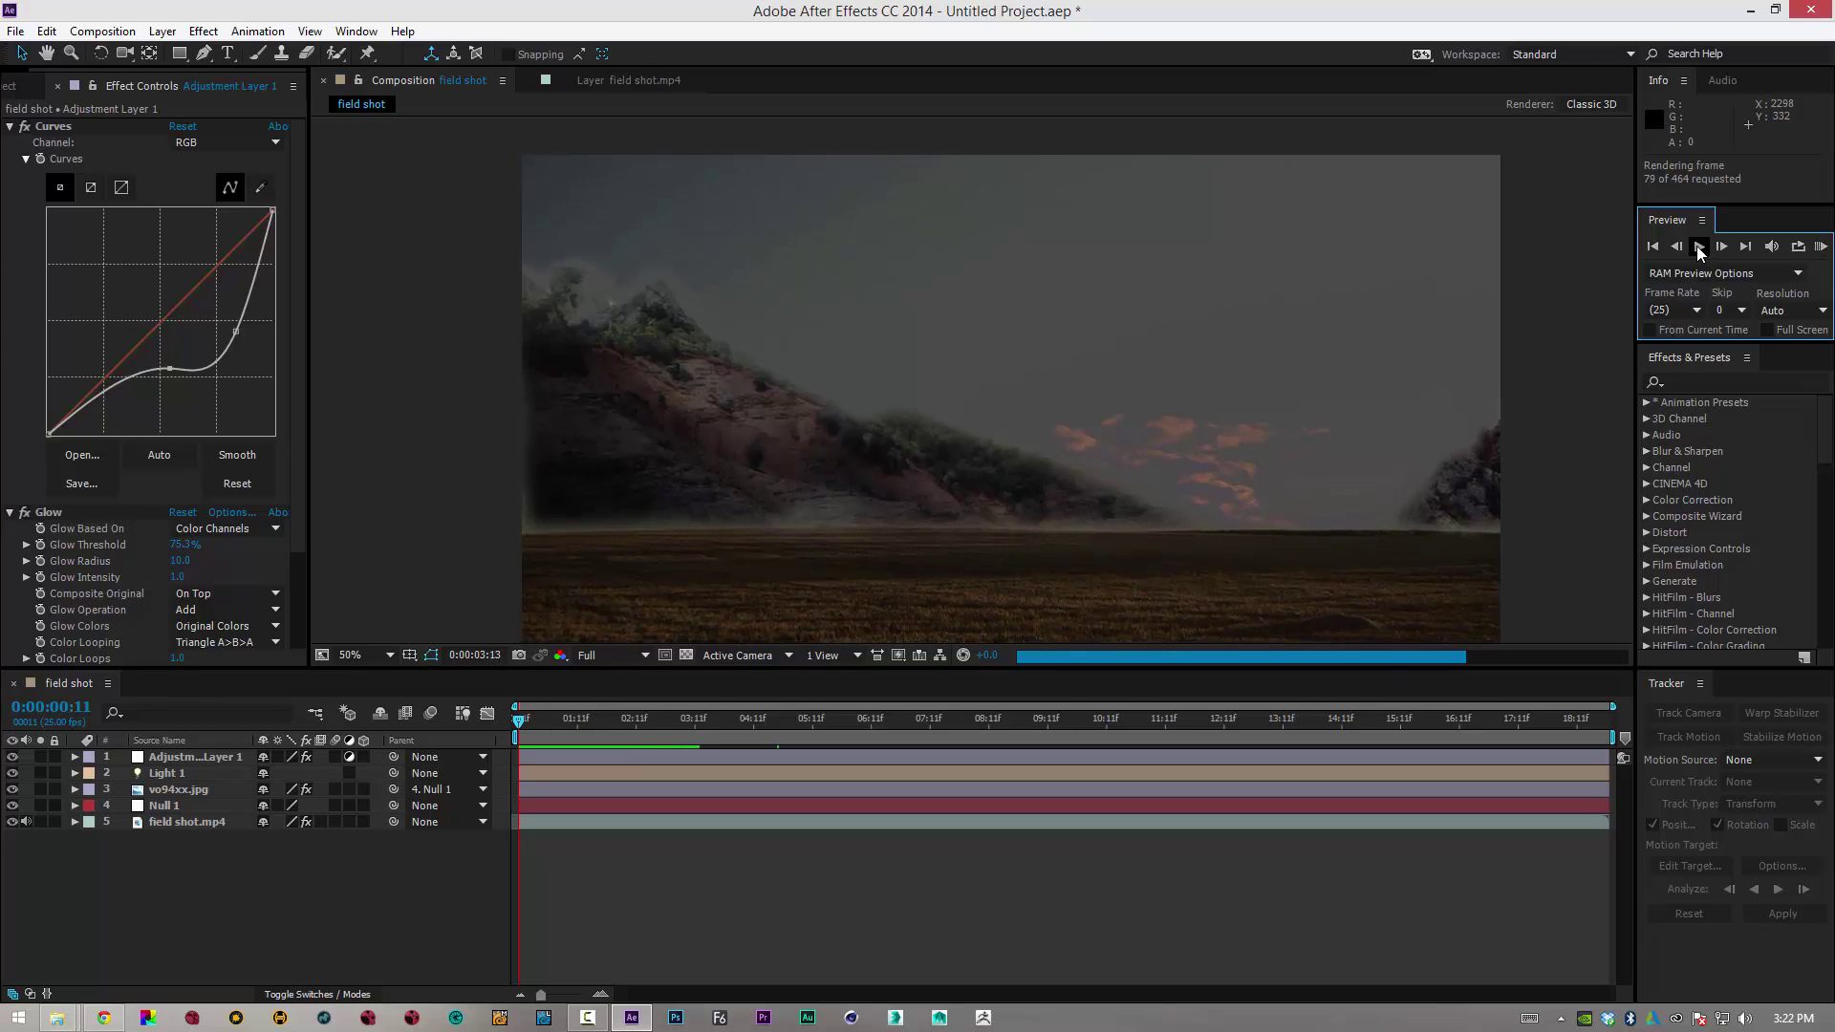